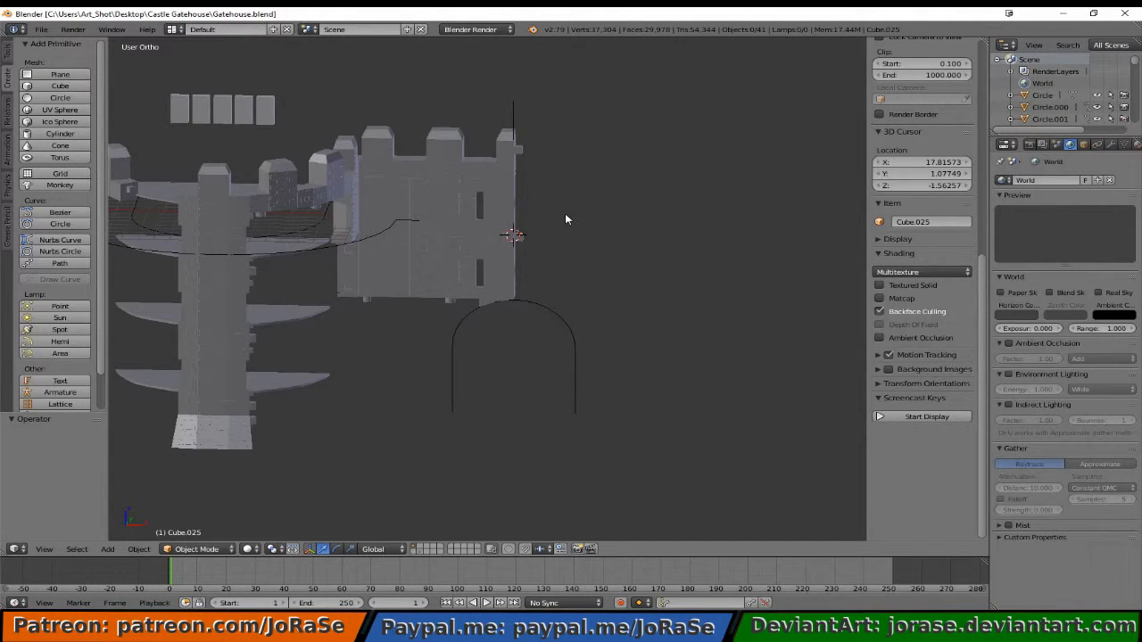
- Select the lower brick wall section with the window notch, just beside the gate arch curve
middle_click_drag(555, 310, 452, 337)
scroll(588, 346, "up", 4)
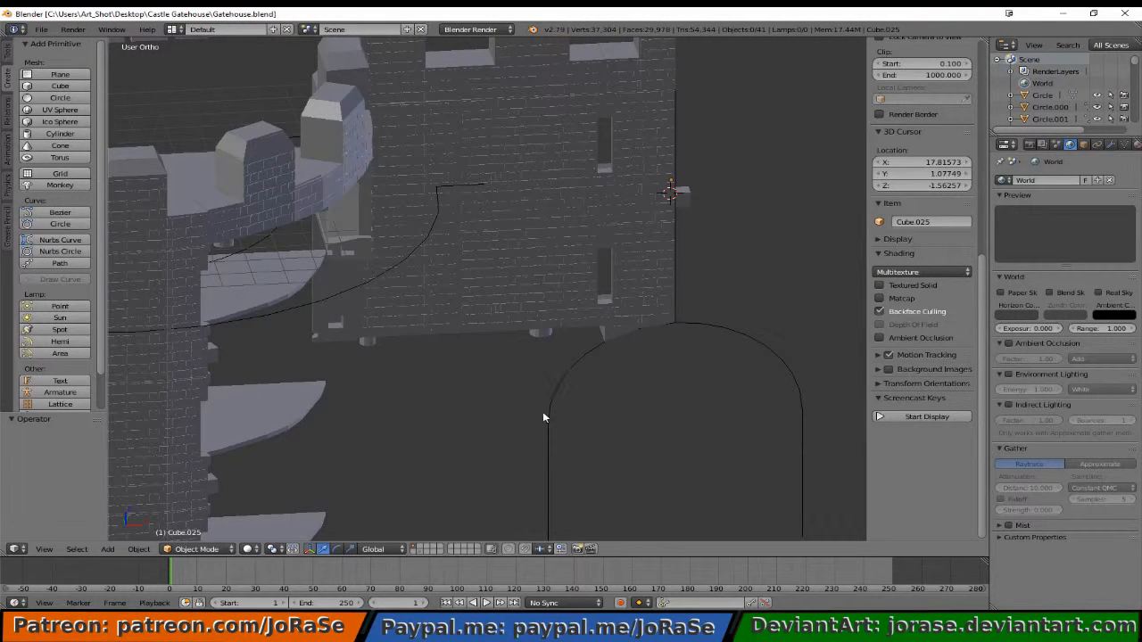
key("KP_1")
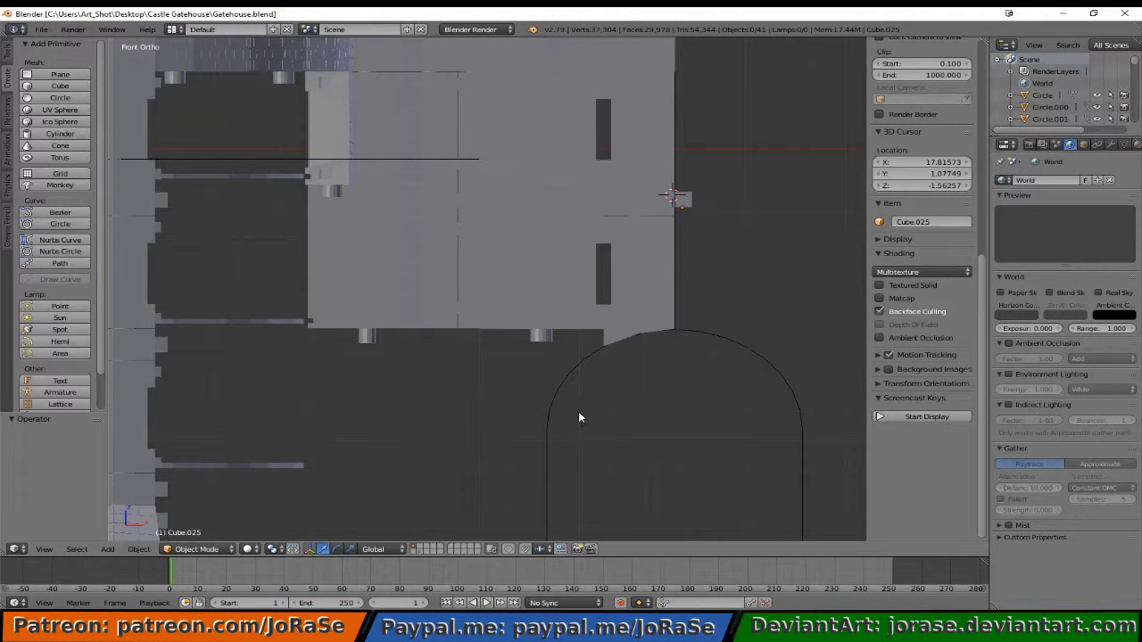
mouse_move(578, 411)
middle_mouse_down()
mouse_move(581, 356)
mouse_move(576, 396)
middle_mouse_up()
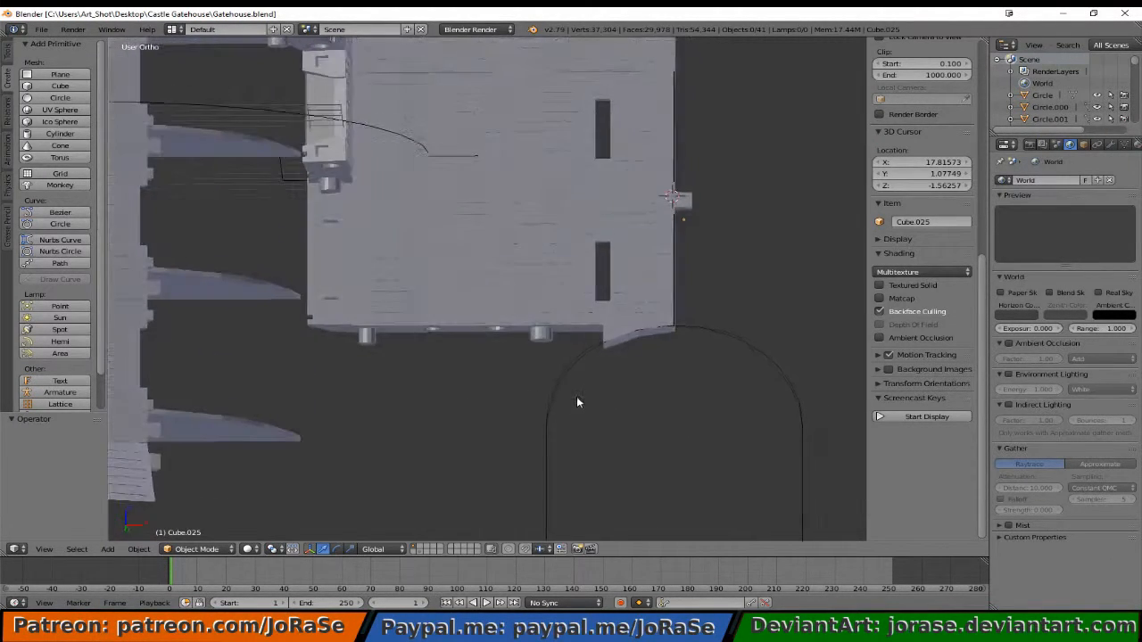
right_click(579, 332)
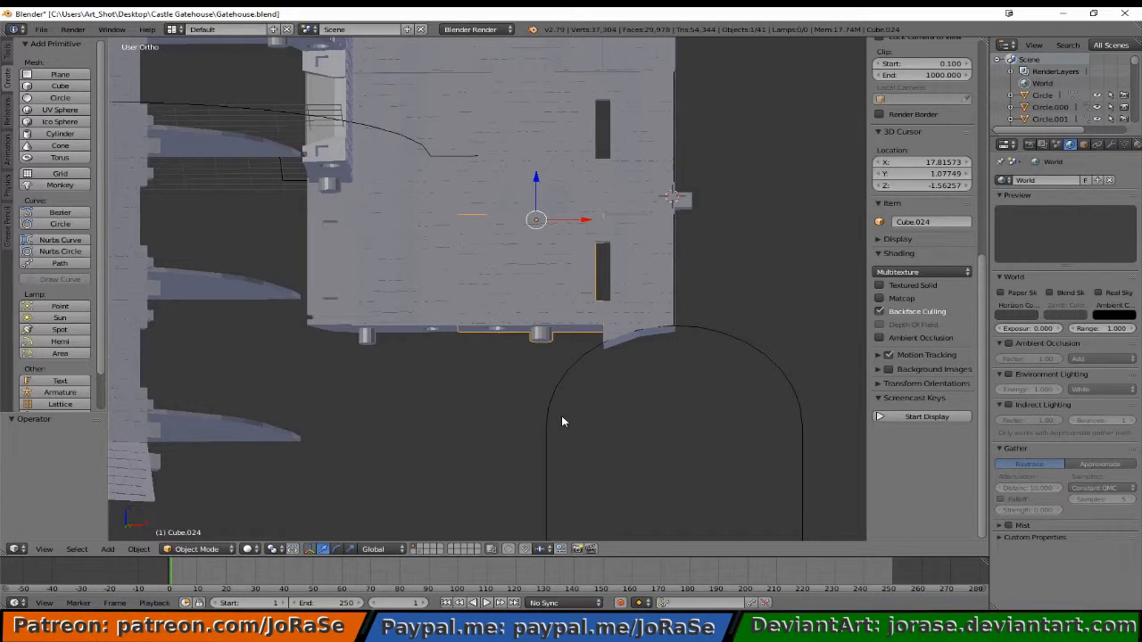
- Show the model in wireframe from the front and duplicate the selected wall section in place
key("Tab")
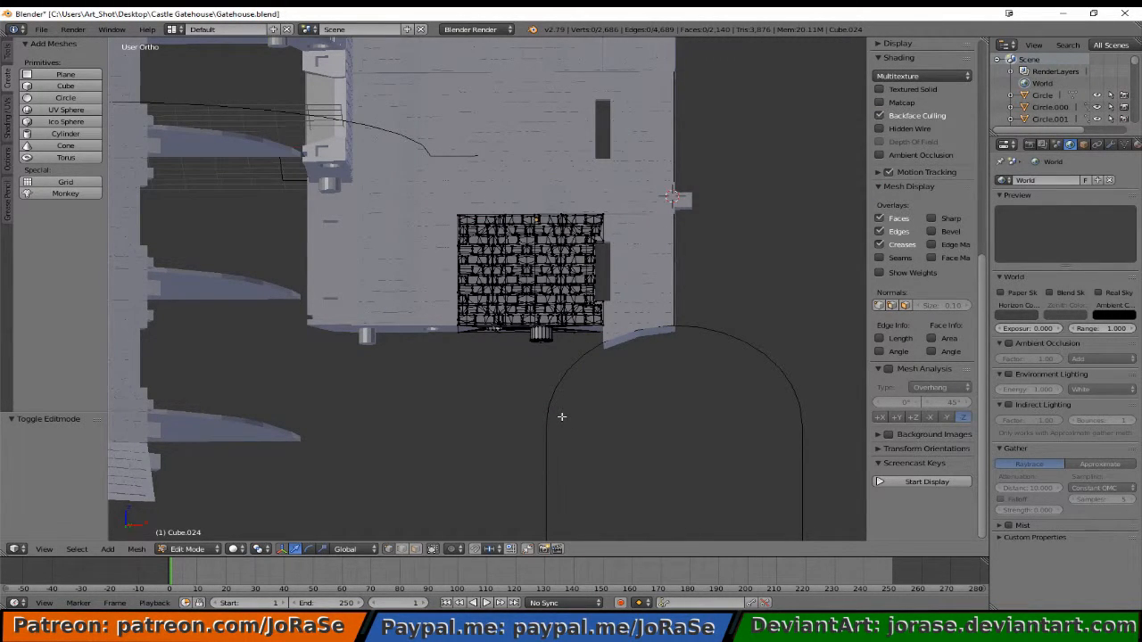
key("KP_7")
key("KP_2")
key("KP_3")
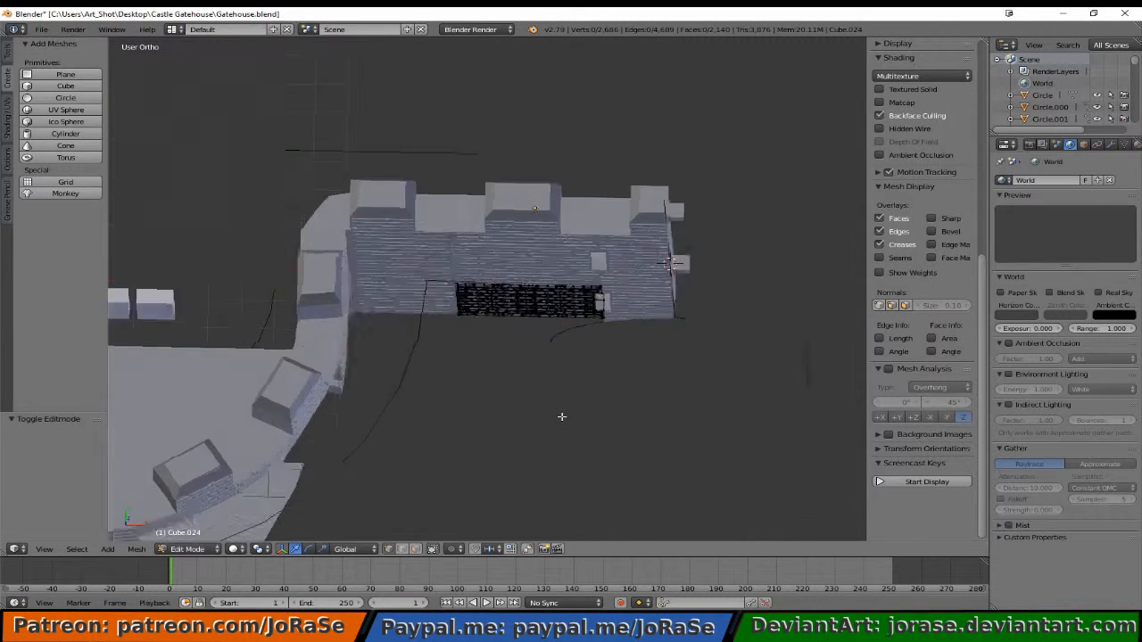
key("KP_1")
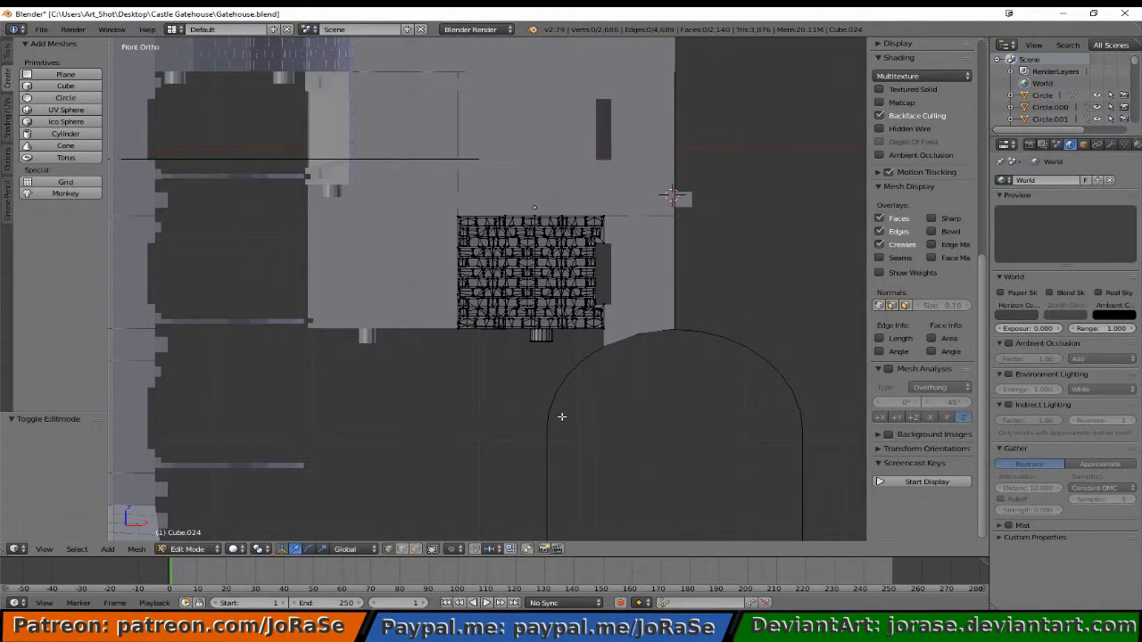
key("z")
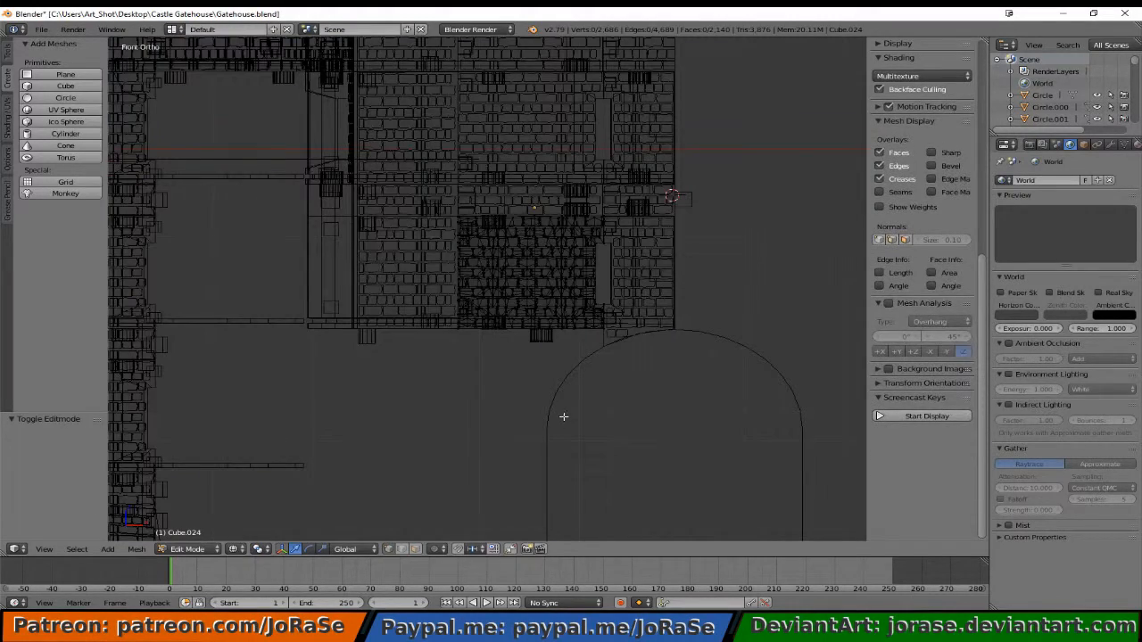
middle_click_drag(563, 415, 574, 461, "shift")
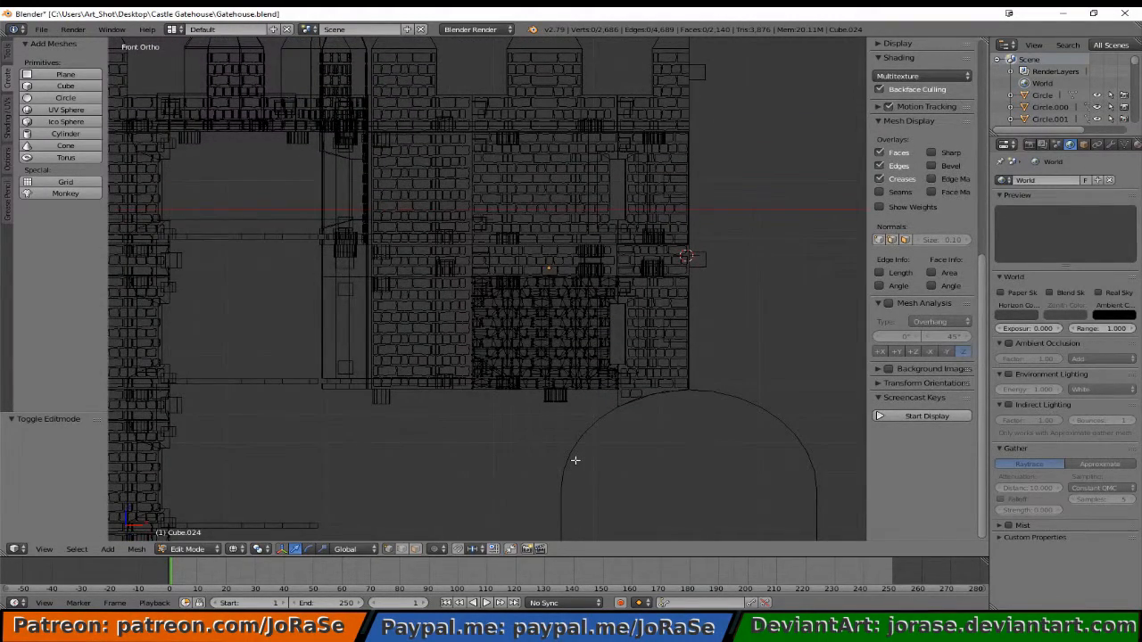
scroll(579, 467, "up", 3)
key("Tab")
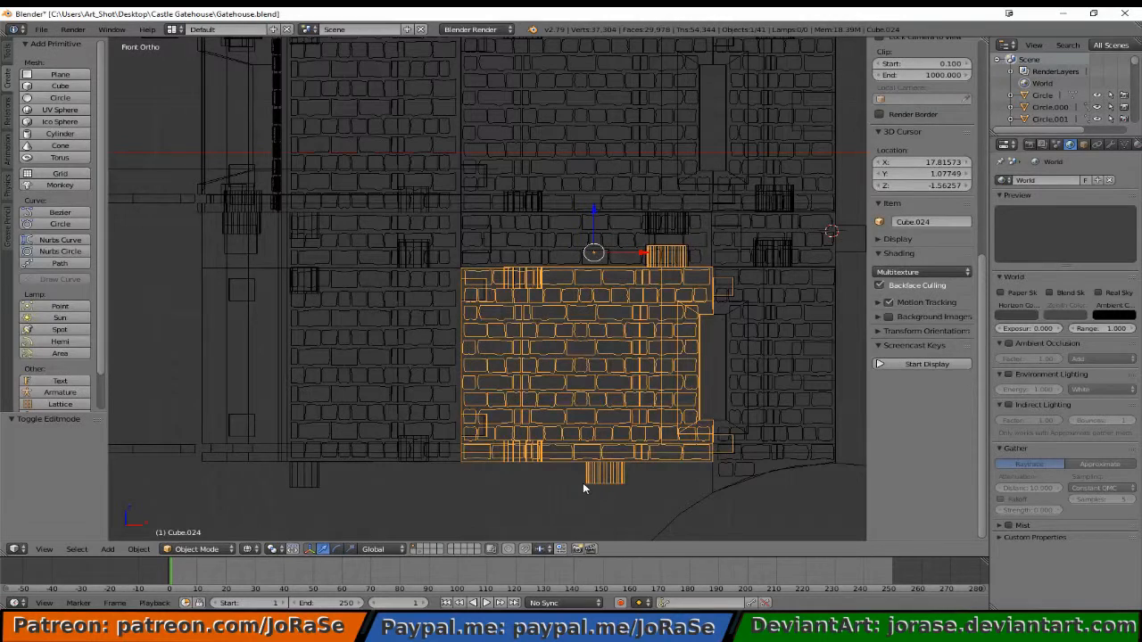
key("shift+d")
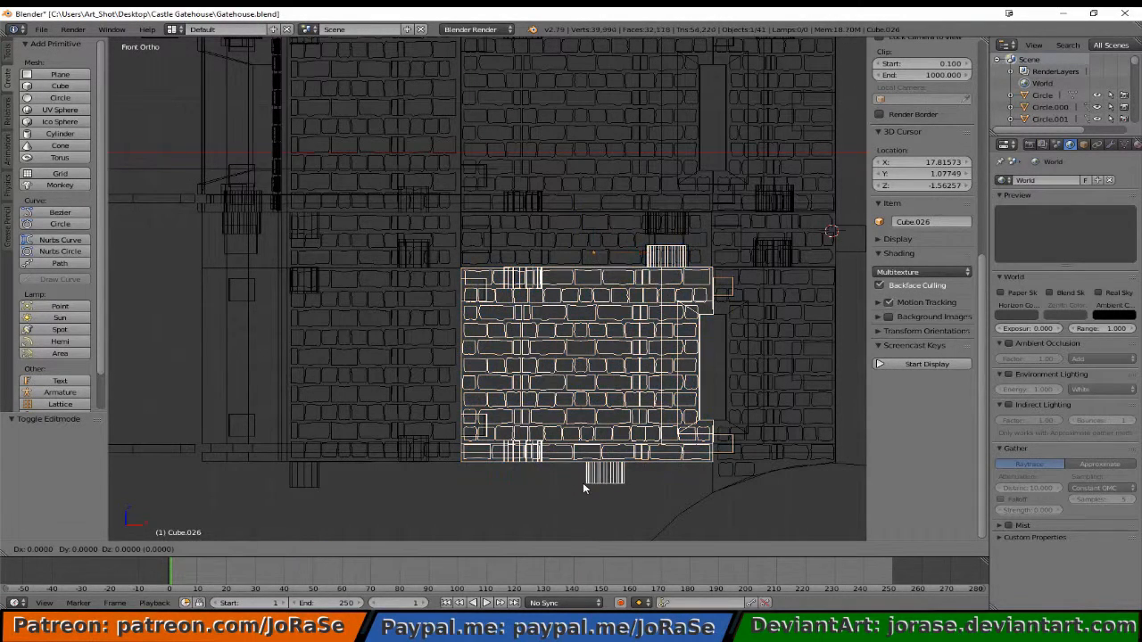
left_click(582, 483)
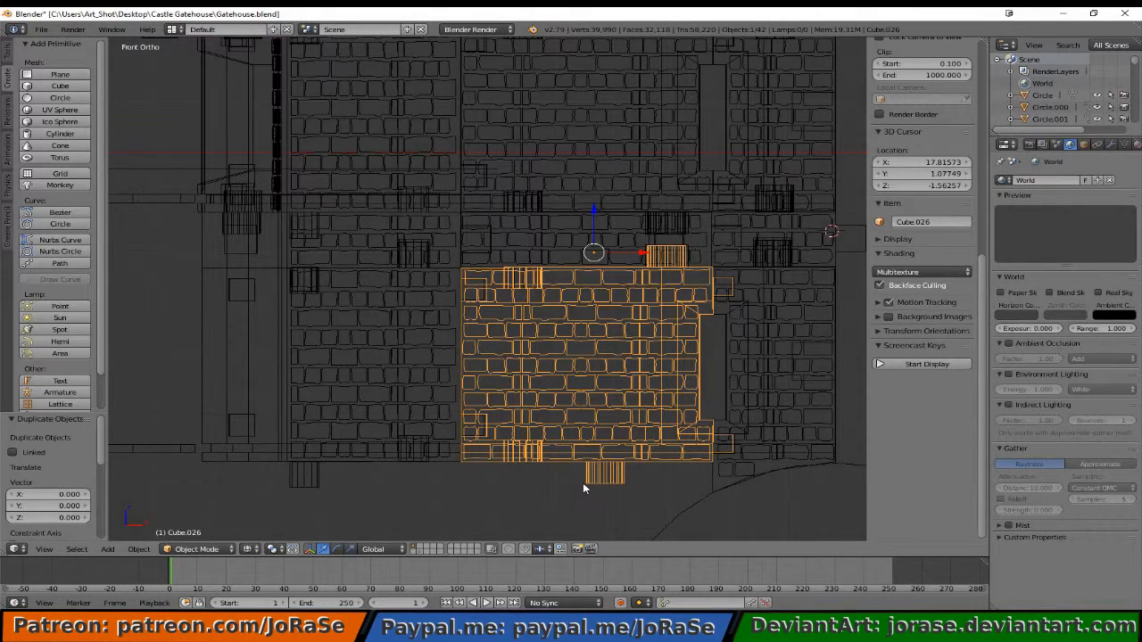
- Enter mesh editing on the duplicate and box-select the upper rows of its front bricks in the right side view
key("Tab")
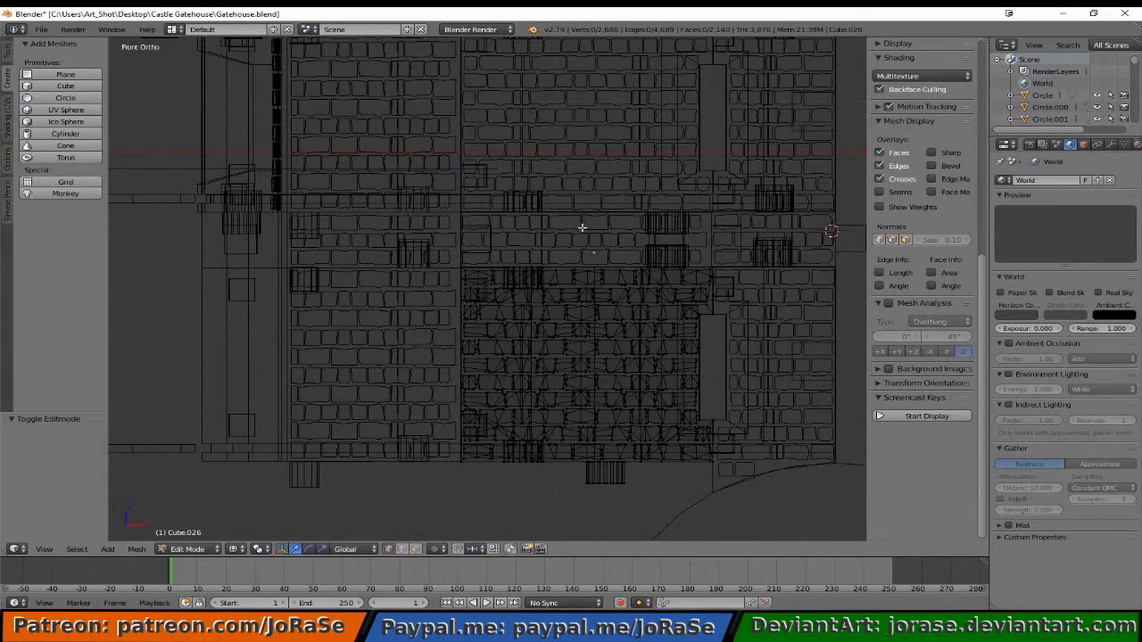
middle_click_drag(581, 232, 491, 265)
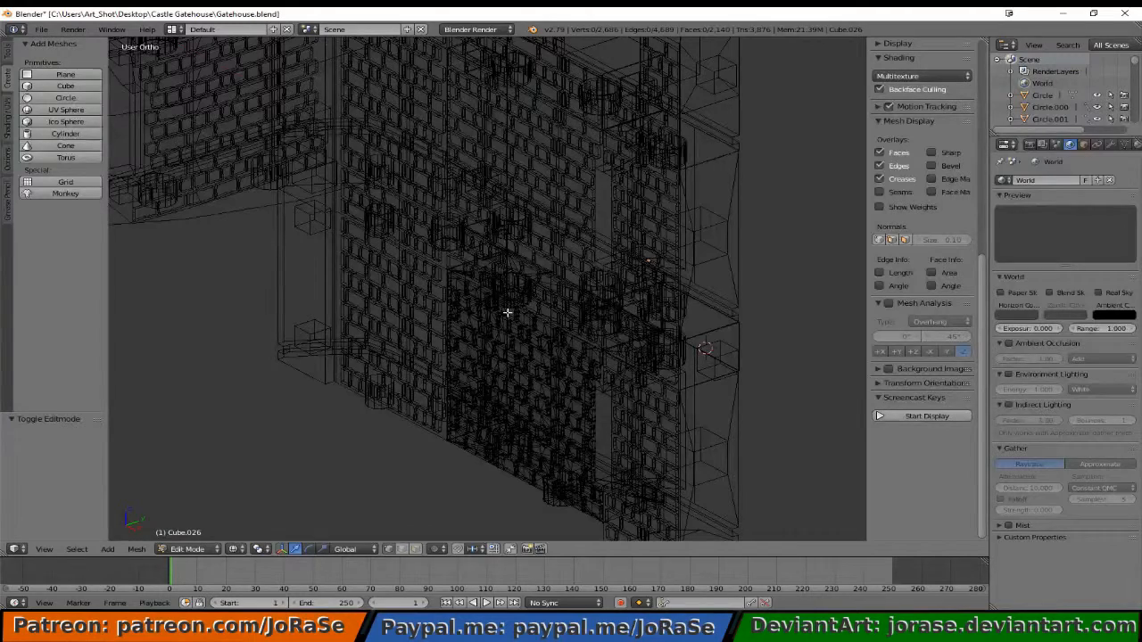
key("KP_3")
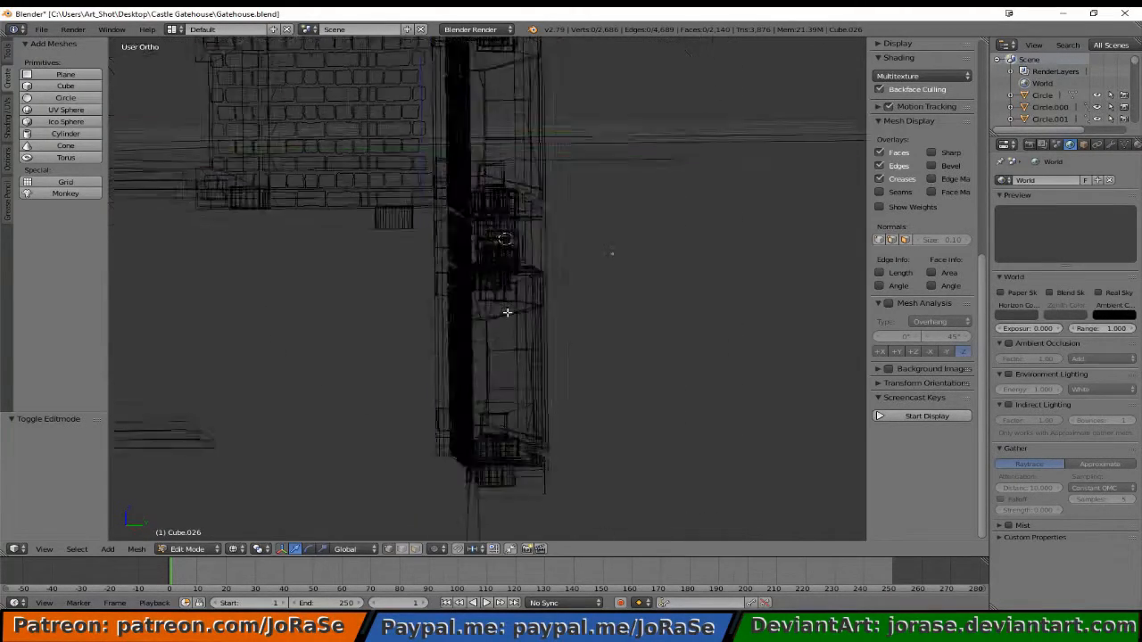
scroll(471, 300, "up", 7)
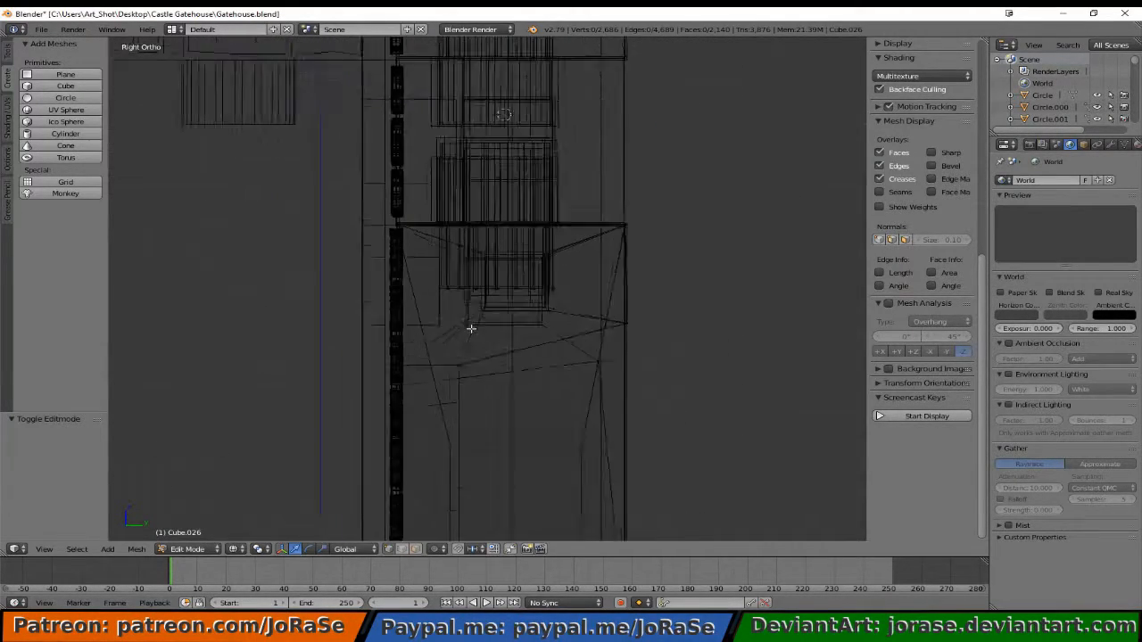
key("b")
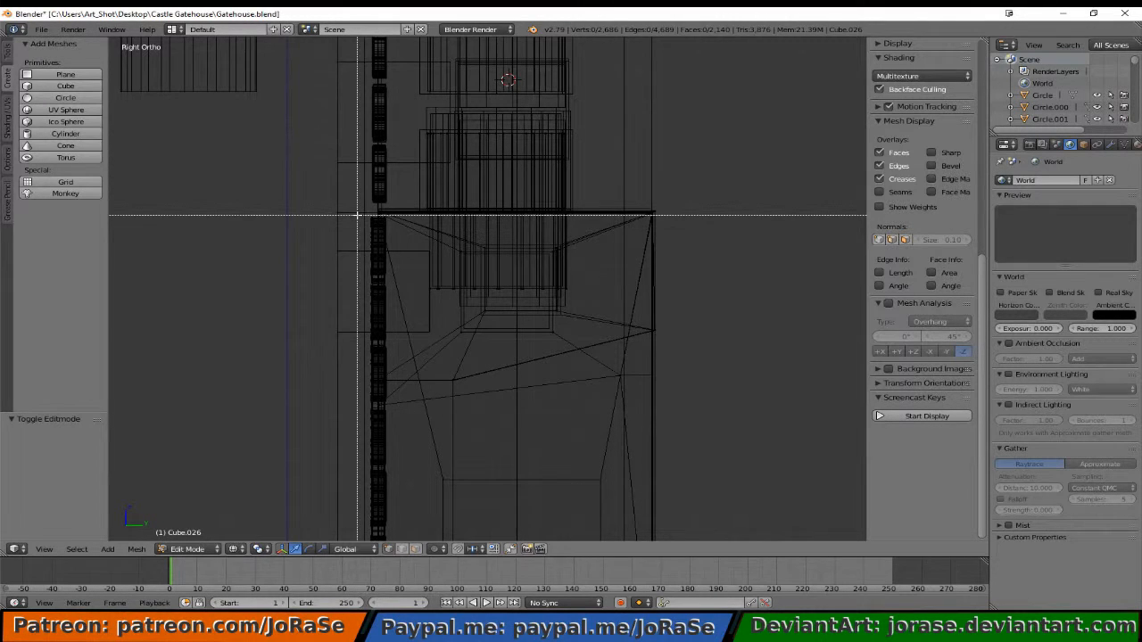
left_click_drag(357, 215, 407, 458)
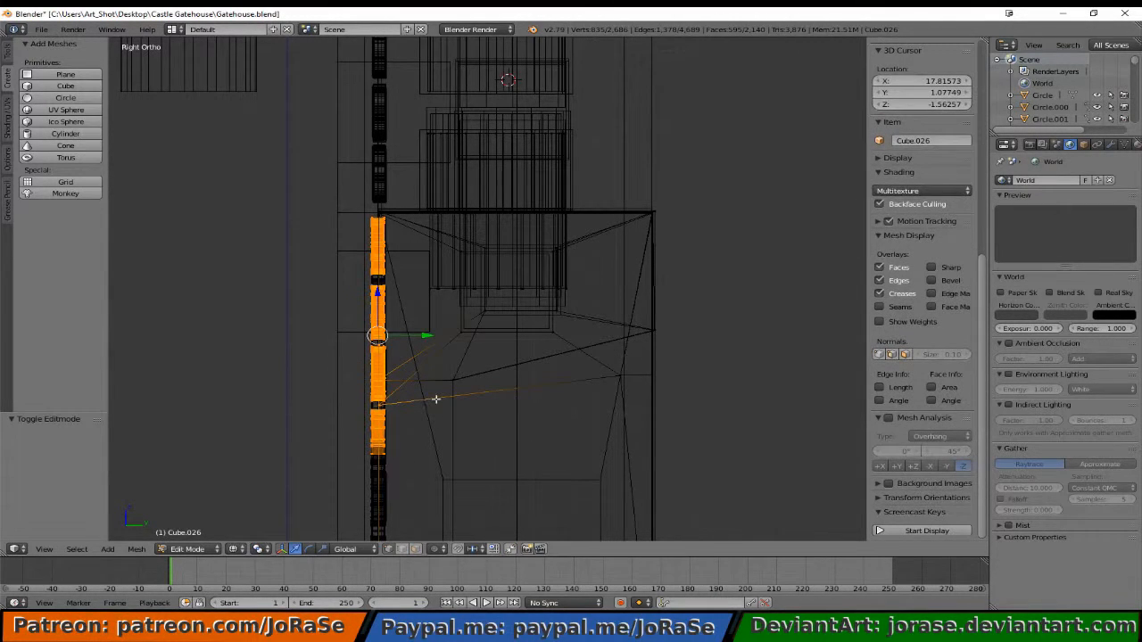
- Extend the box selection down the front face to include the remaining brick rows
scroll(357, 349, "down", 4, "shift")
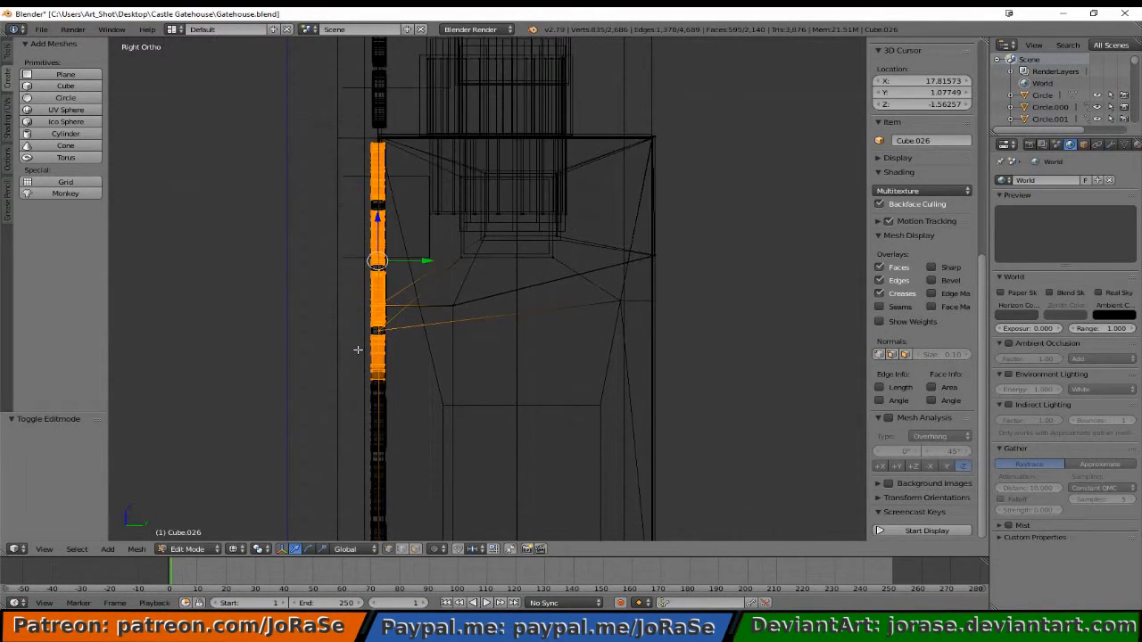
key("b")
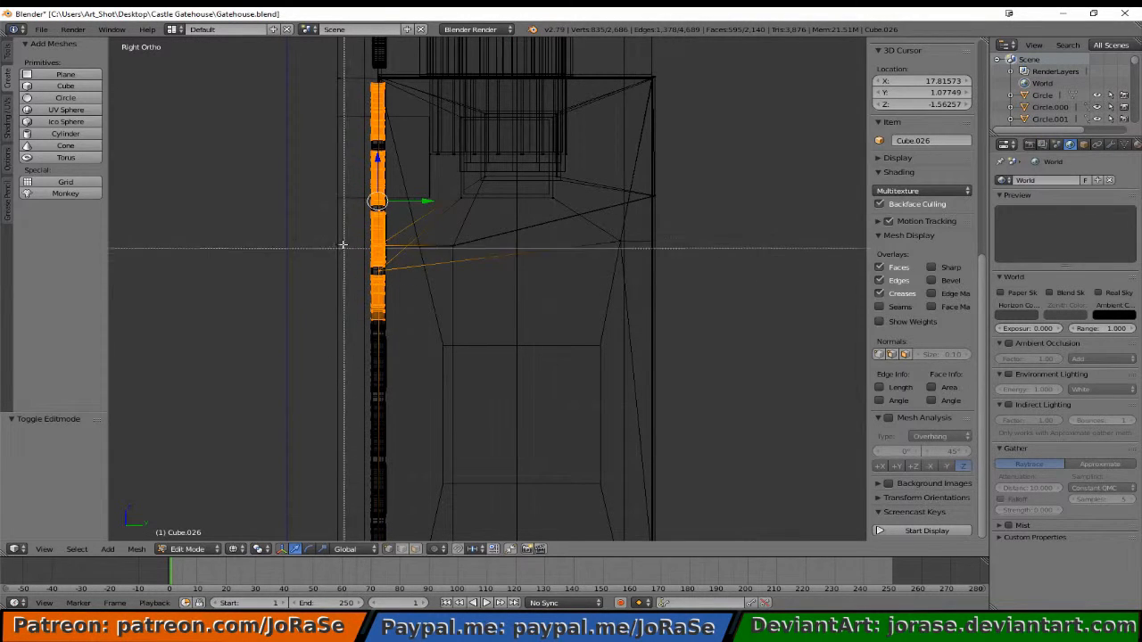
left_click_drag(343, 209, 408, 529)
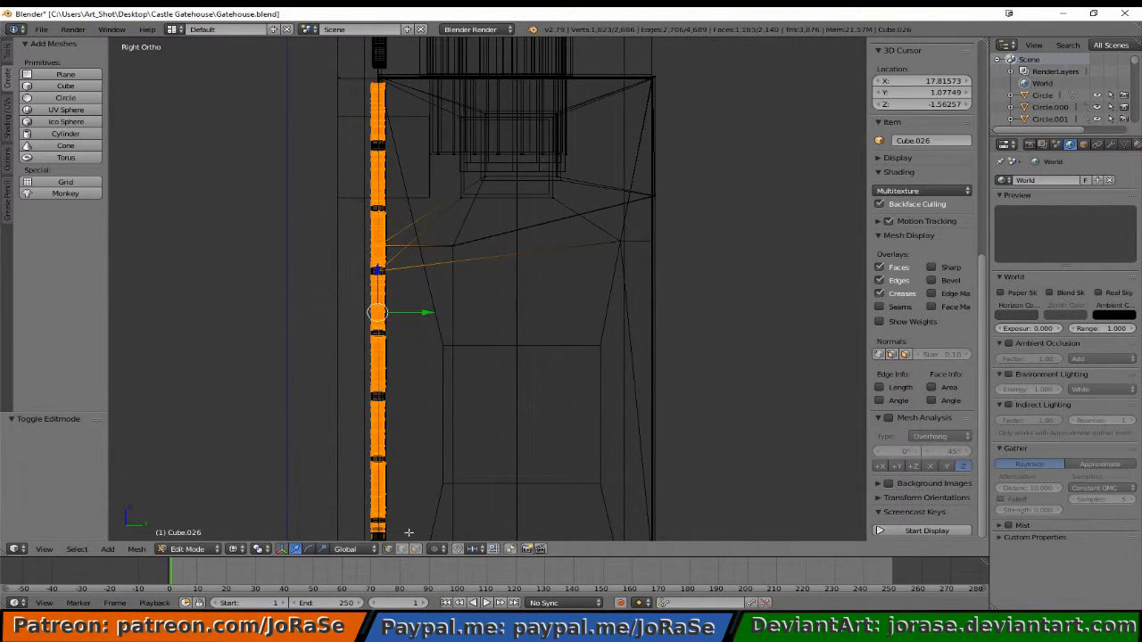
scroll(421, 446, "down", 3)
scroll(464, 303, "up", 4)
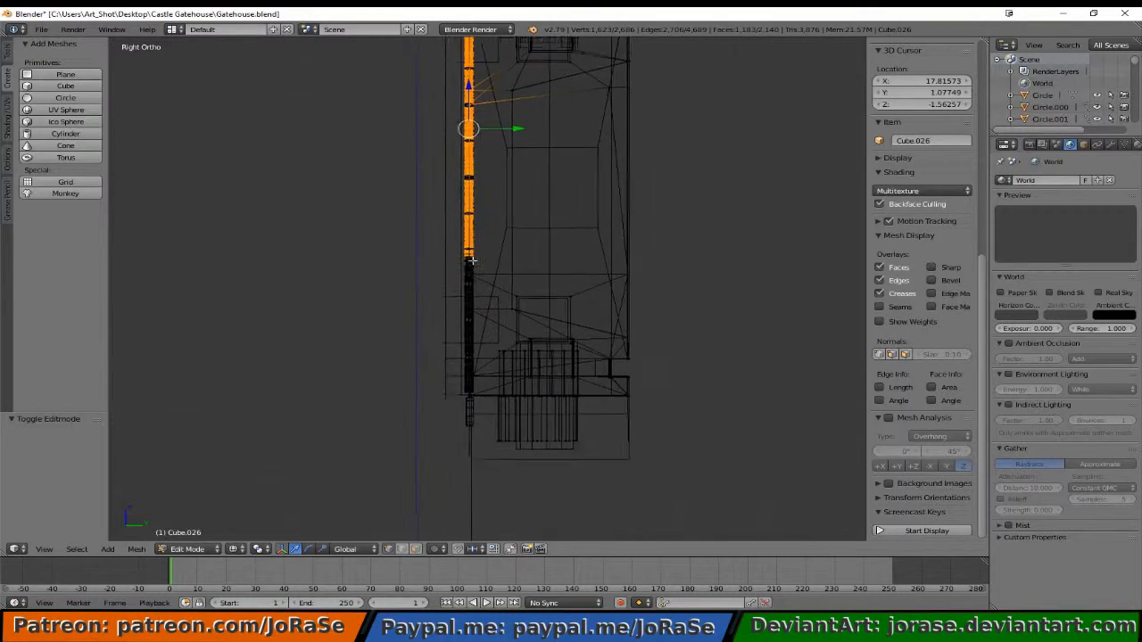
key("b")
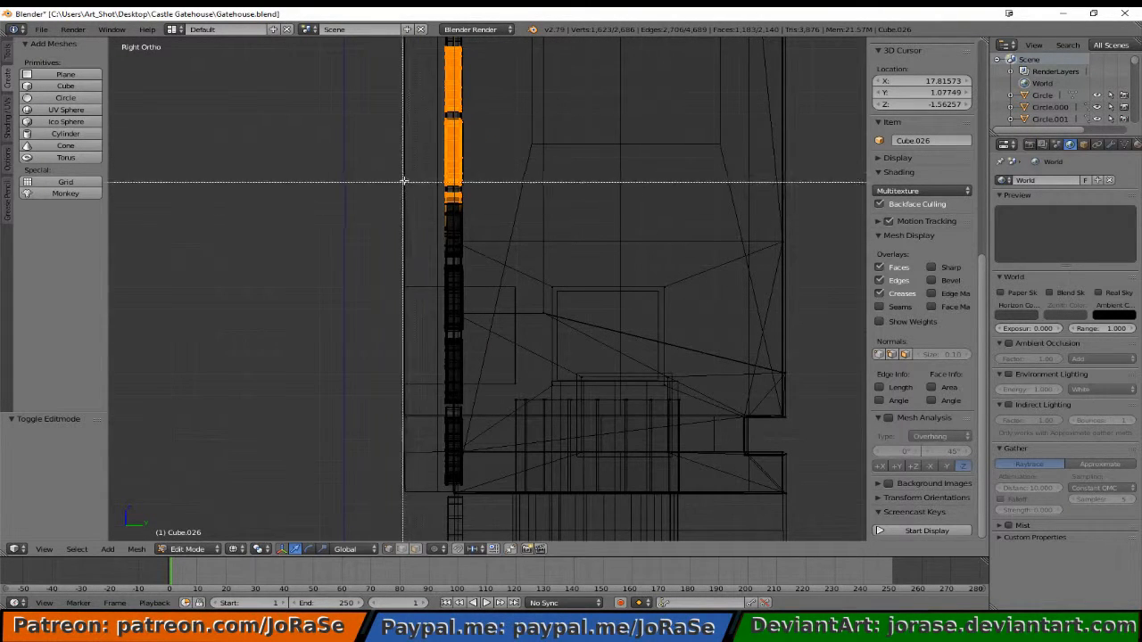
left_click_drag(418, 114, 476, 486)
- Switch to solid shading and deselect the wall vertices at the corners of the window opening, keeping the bricks selected
middle_click_drag(360, 349, 419, 362)
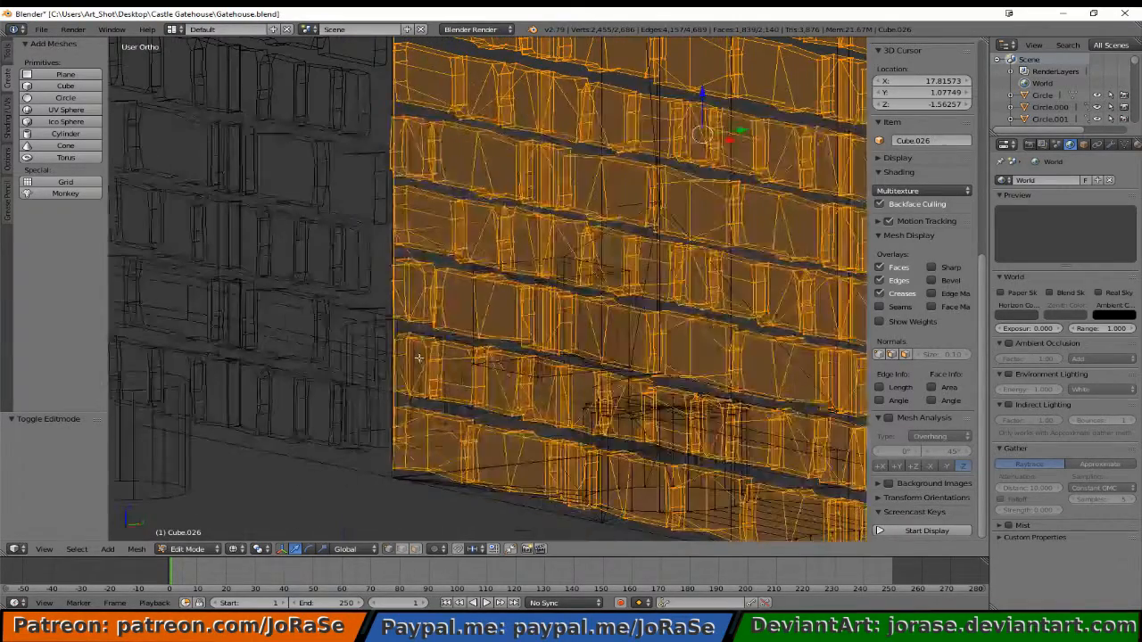
mouse_move(439, 417)
middle_mouse_down()
mouse_move(563, 353)
mouse_move(778, 51)
middle_mouse_up()
key("z")
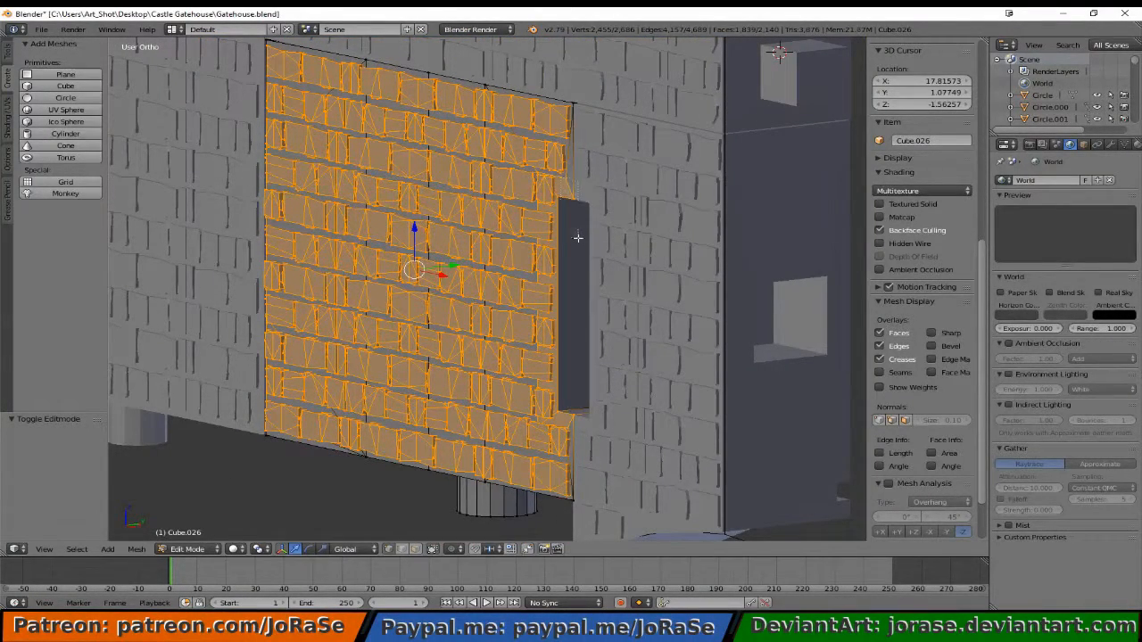
key("b")
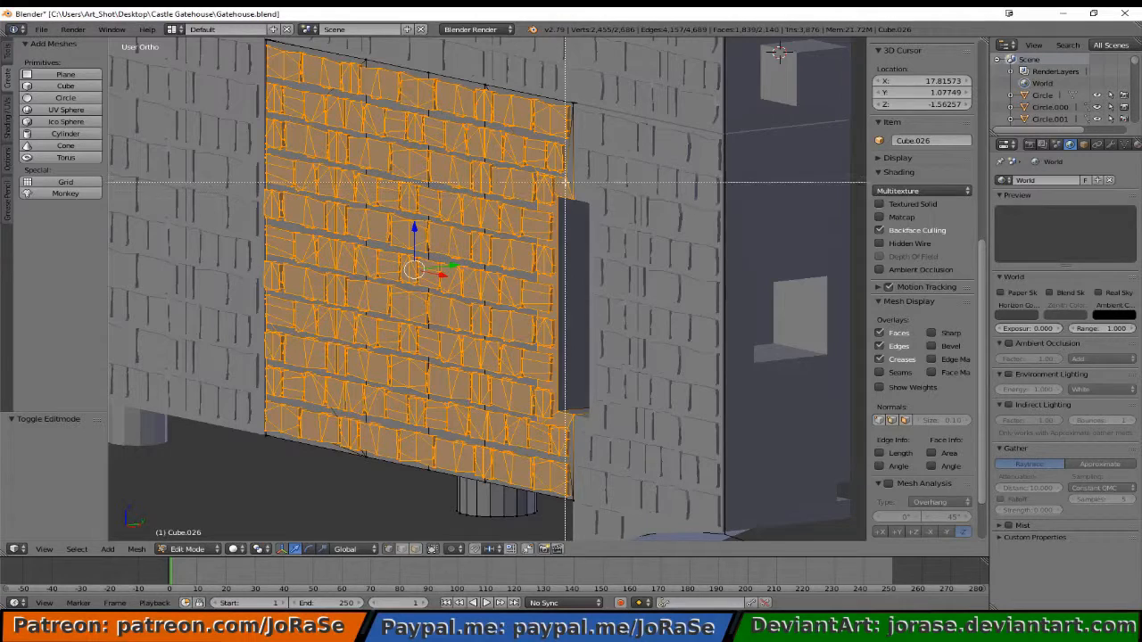
middle_click_drag(564, 183, 576, 423)
key("b")
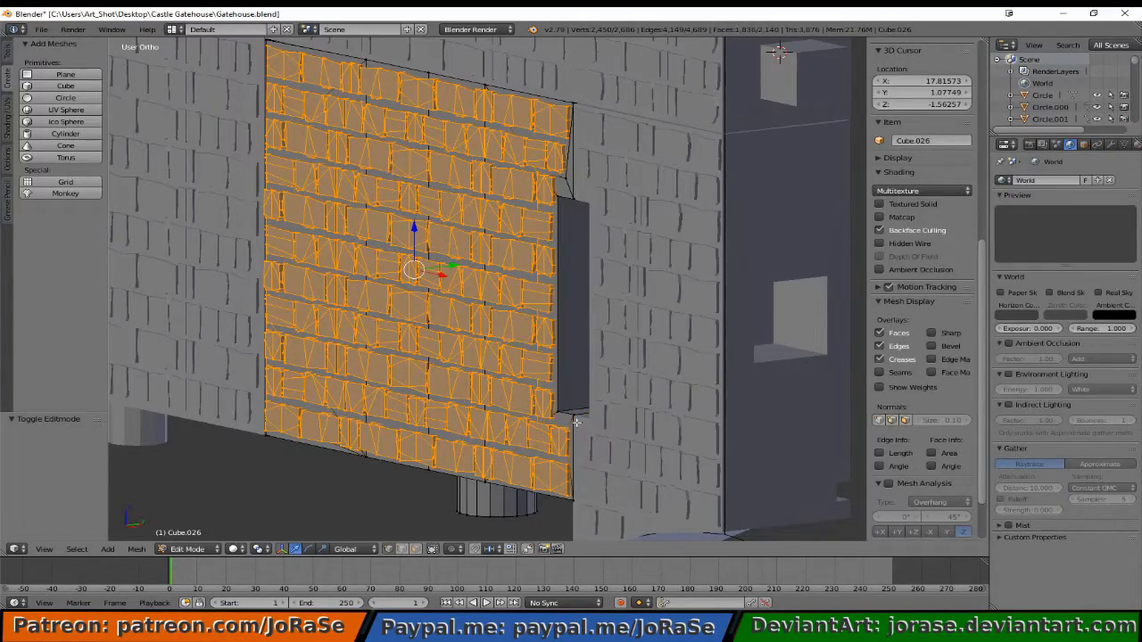
- Try moving the selected bricks -1.395 along Y, away from the wall, and undo the move
key("z")
mouse_move(435, 338)
middle_mouse_down()
mouse_move(703, 286)
mouse_move(332, 246)
middle_mouse_up()
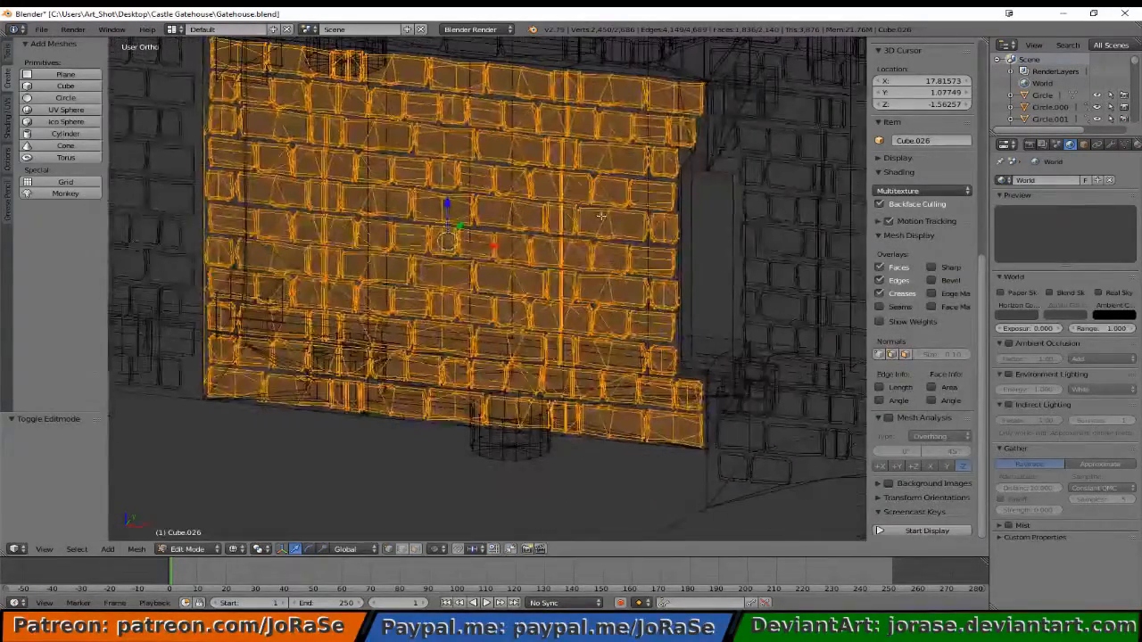
key("z")
middle_click_drag(611, 269, 433, 241)
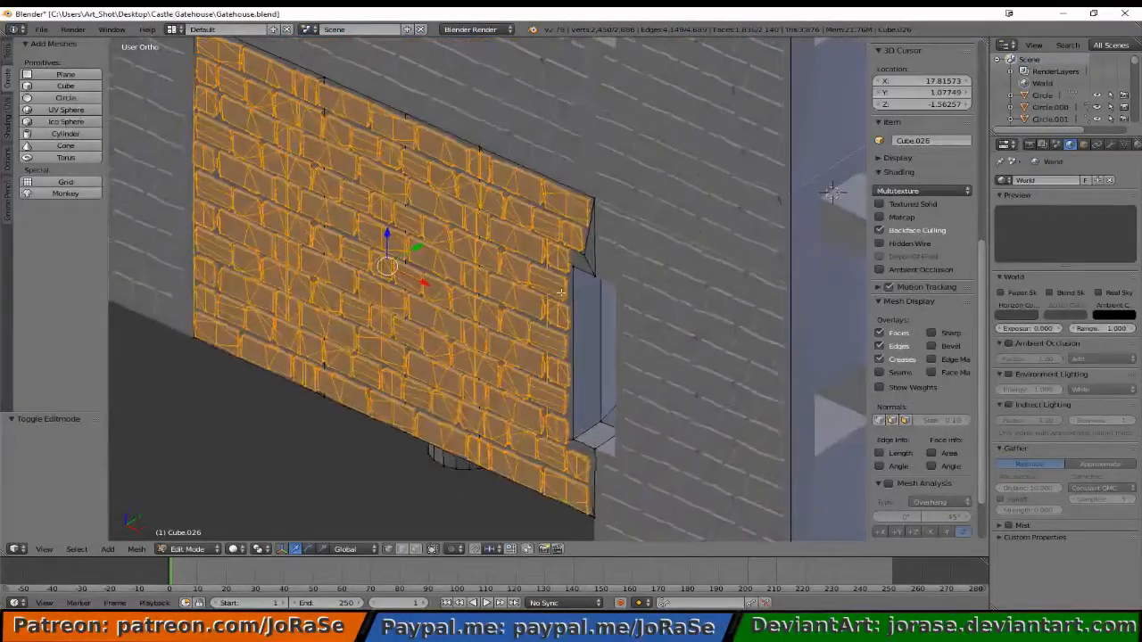
left_click_drag(423, 243, 301, 290)
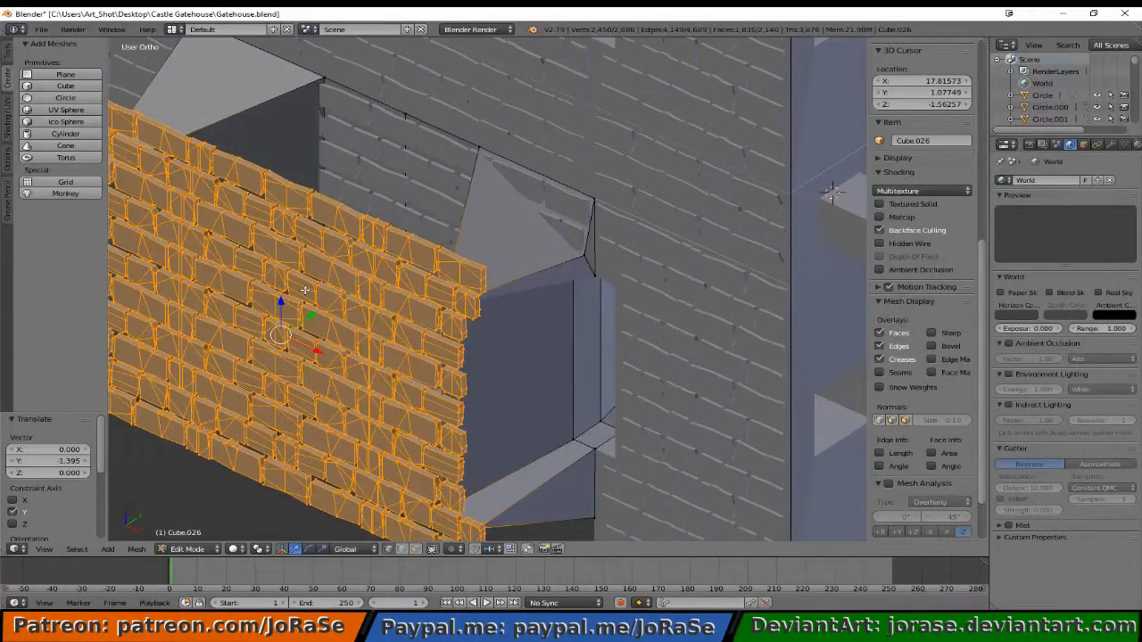
key("ctrl+z")
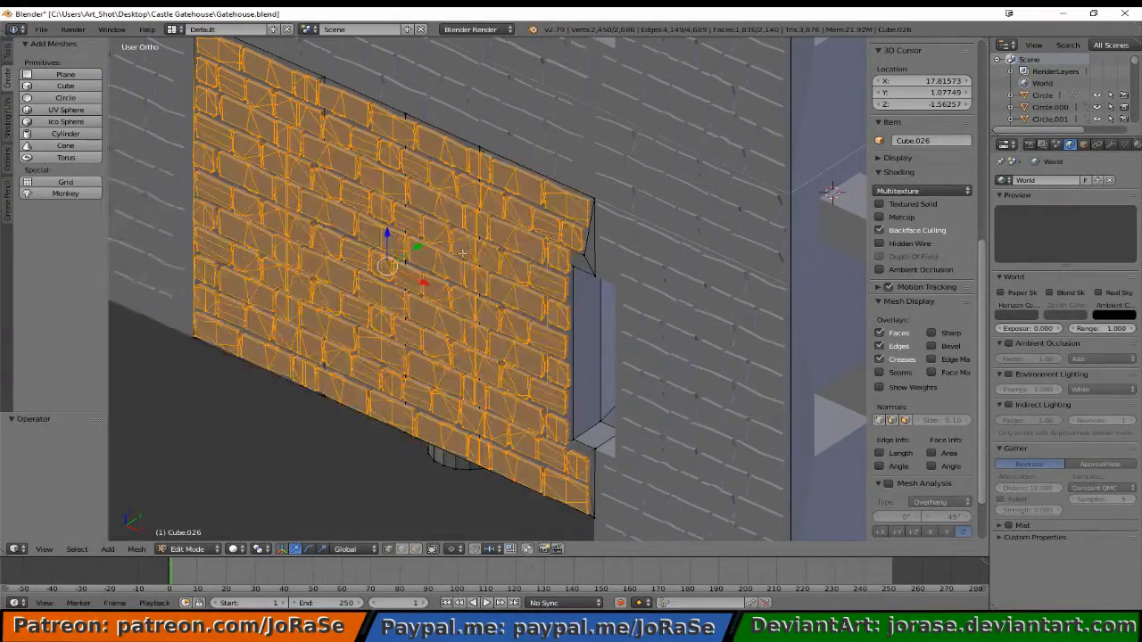
- Deselect the stray wall vertex near the window's upper corner, keeping the surrounding bricks selected
scroll(478, 260, "up", 2)
scroll(548, 215, "up", 2)
scroll(472, 268, "up", 2)
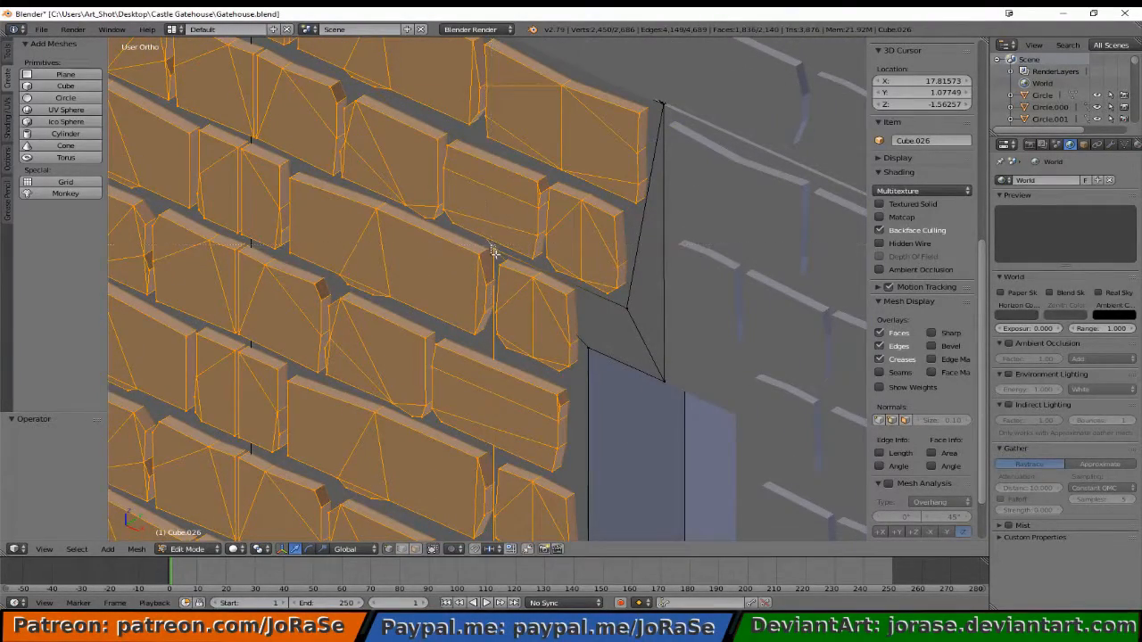
scroll(393, 261, "down", 2)
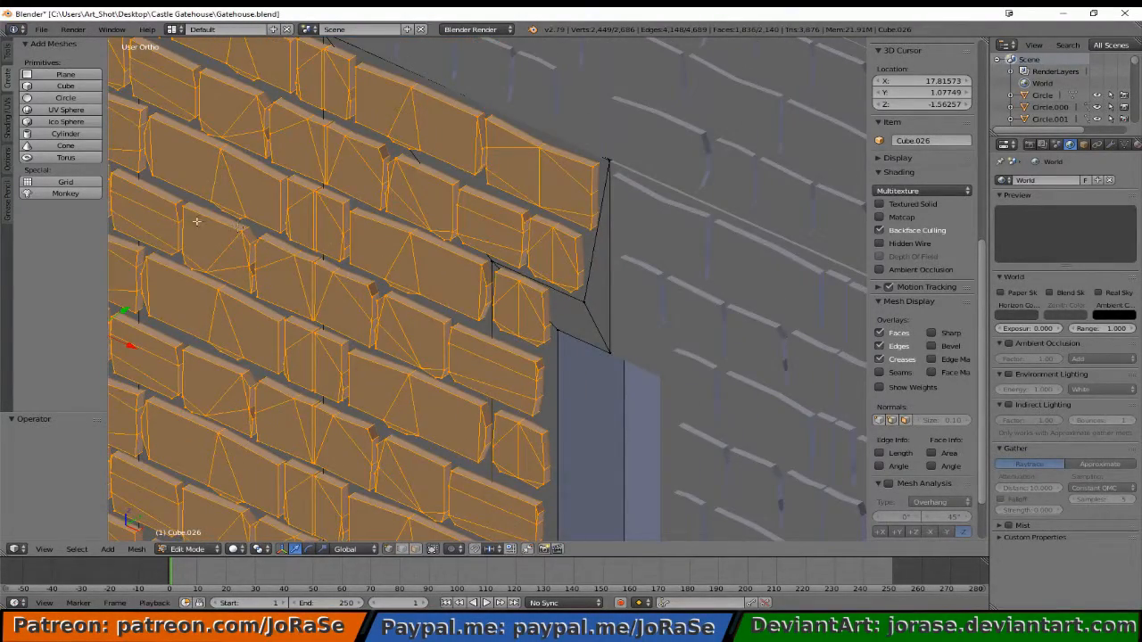
- Deselect the wall vertex on the section's outer edge away from the window, and reselect the brick corner vertices caught with it
middle_click_drag(197, 219, 441, 282)
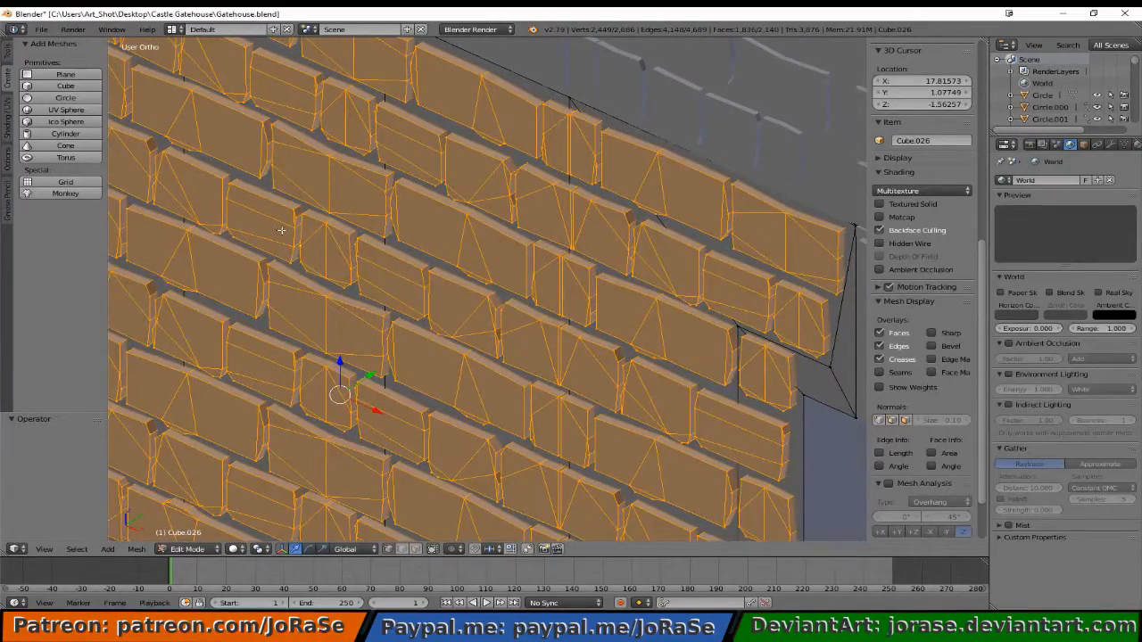
middle_click_drag(281, 230, 530, 328, "shift")
scroll(533, 328, "down", 2)
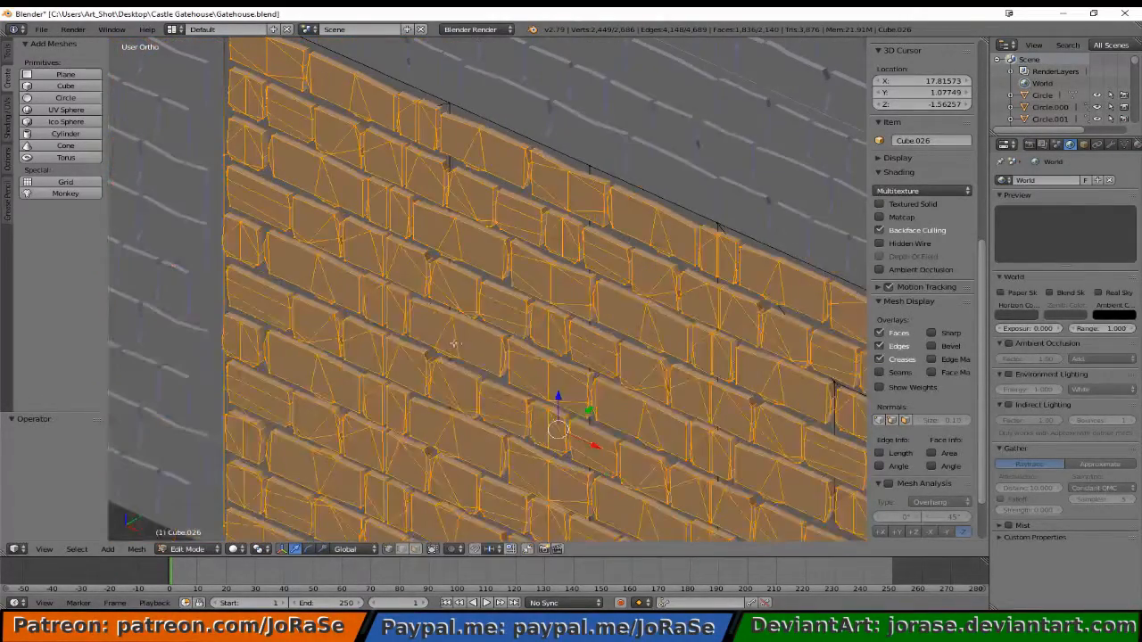
middle_click_drag(453, 344, 492, 328)
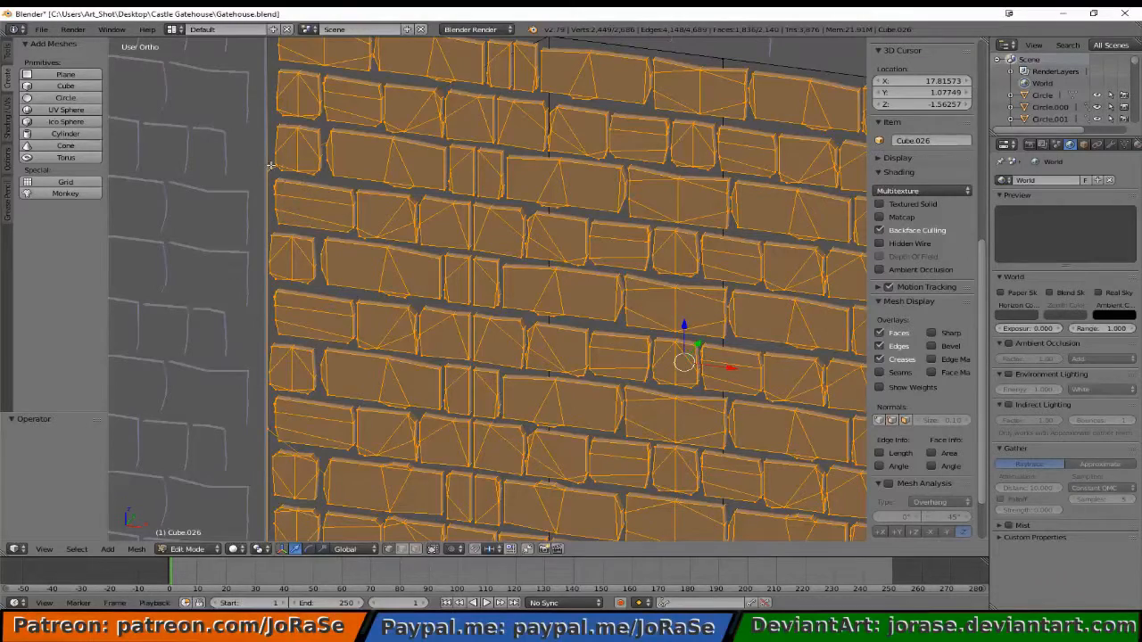
key("b")
left_click_drag(253, 163, 267, 195)
middle_click_drag(267, 196, 268, 195)
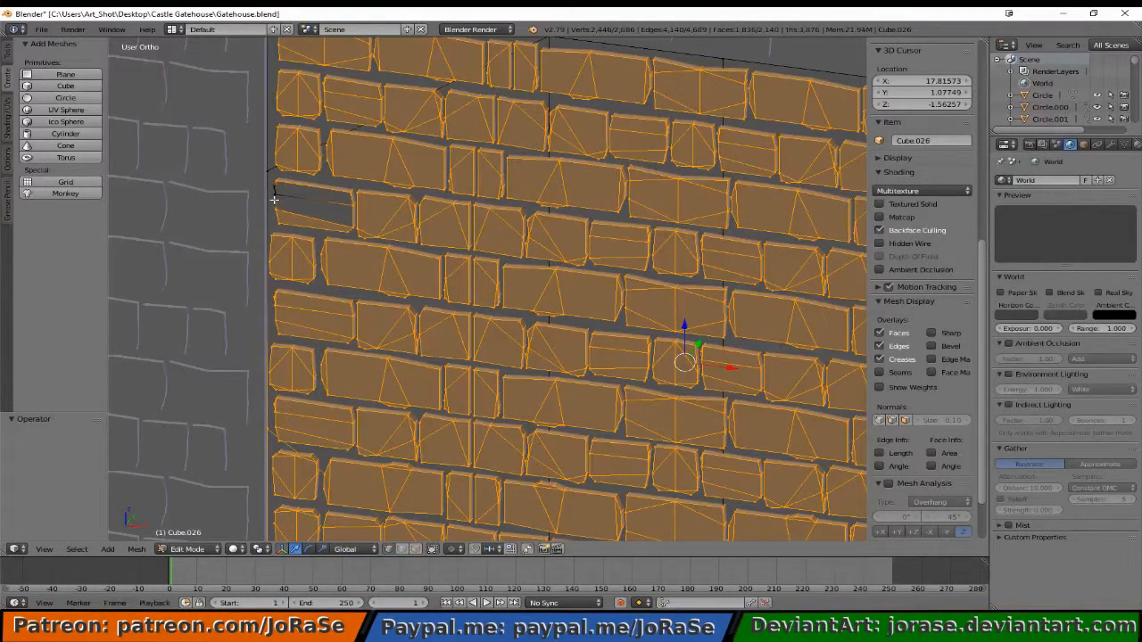
key("b")
left_click_drag(272, 184, 296, 223)
scroll(309, 239, "down", 2)
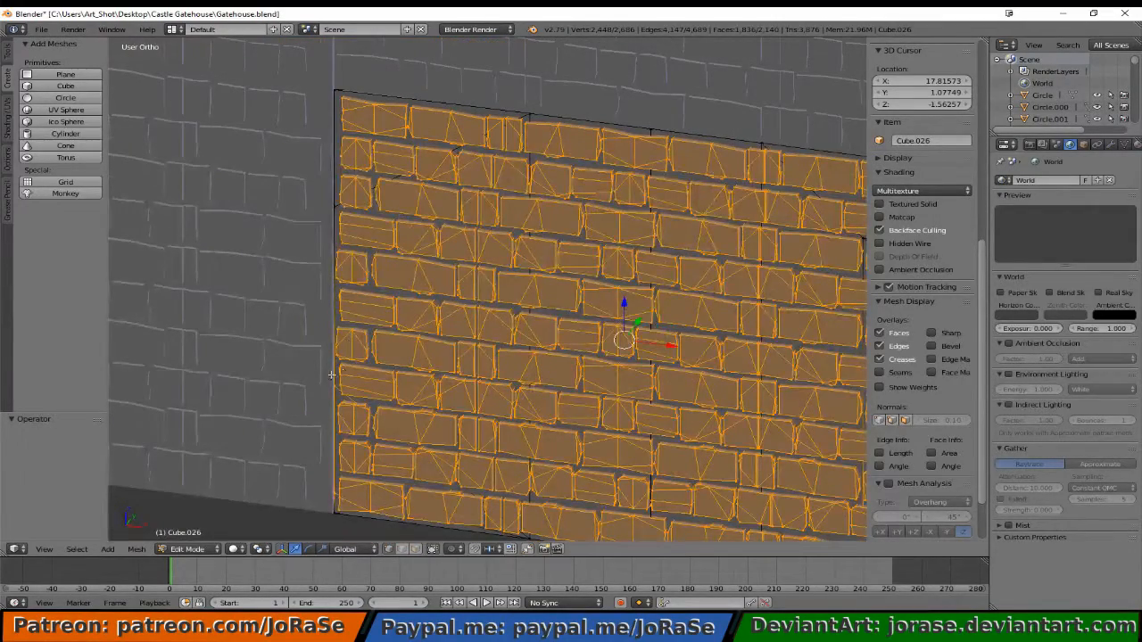
- Deselect the two remaining wall vertices lower down on that outer edge of the section
key("b")
left_click_drag(322, 370, 340, 387)
middle_click_drag(340, 387, 342, 389)
key("b")
left_click_drag(316, 480, 332, 500)
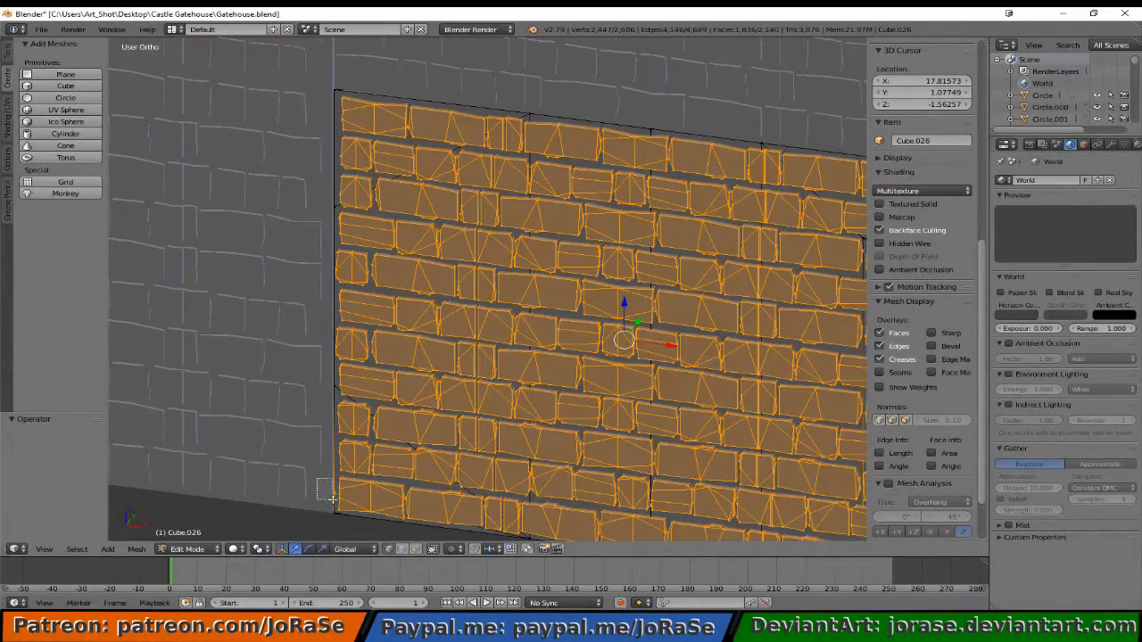
middle_click_drag(334, 500, 336, 500)
key("b")
- Try moving the selected bricks -1.742 along Y, and undo the move
scroll(533, 411, "down", 2)
middle_click_drag(605, 355, 505, 313)
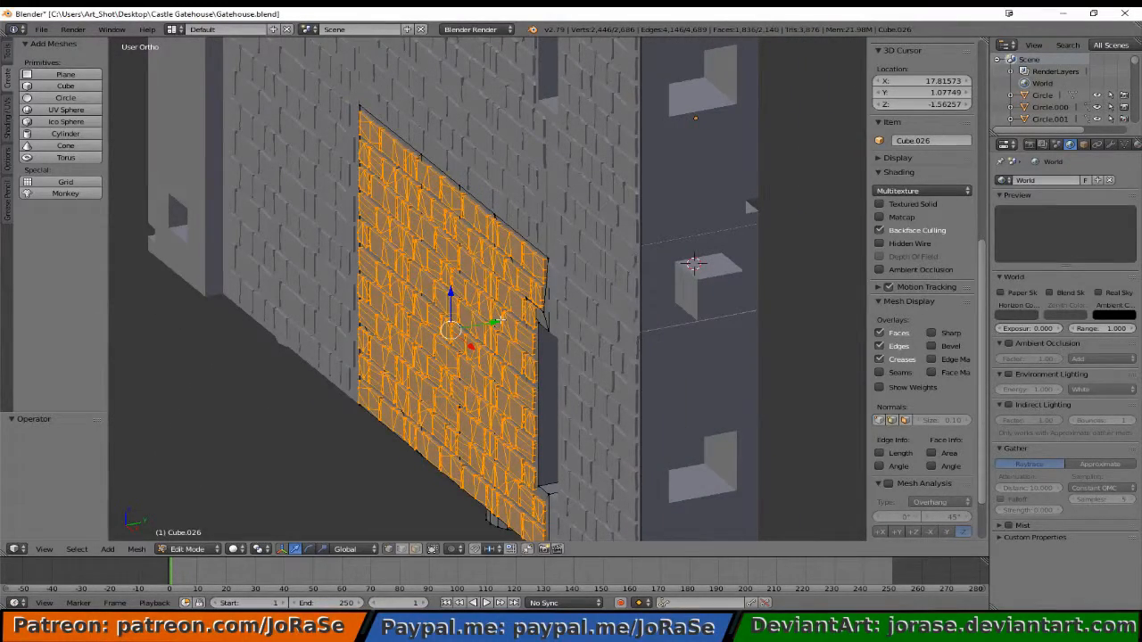
key("g")
key("y")
left_click(345, 352)
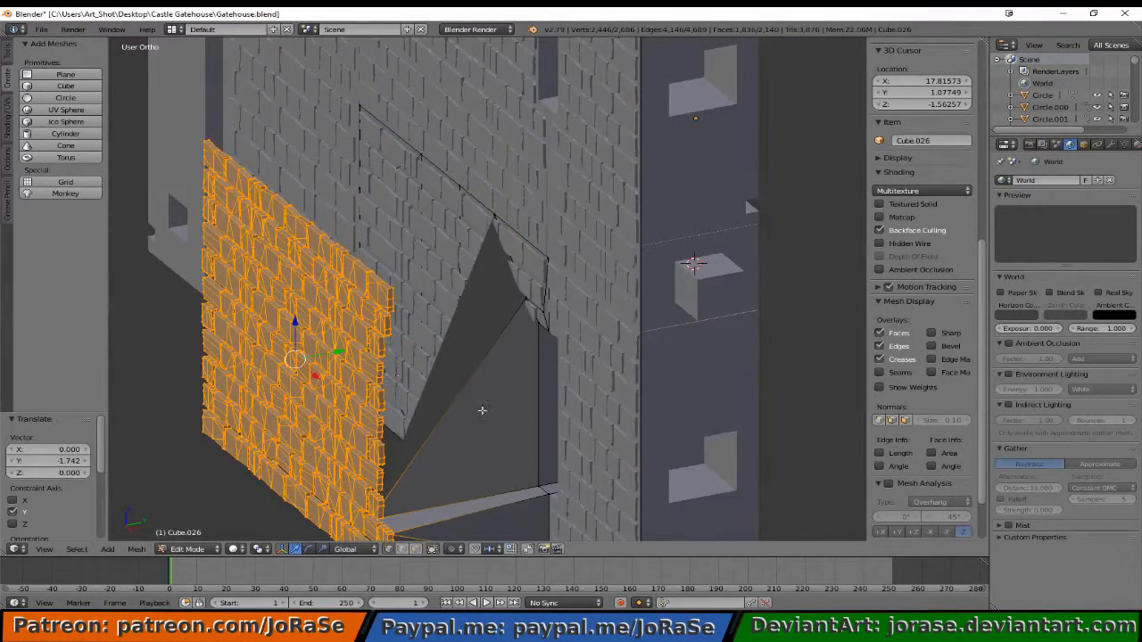
scroll(499, 428, "down", 5, "shift")
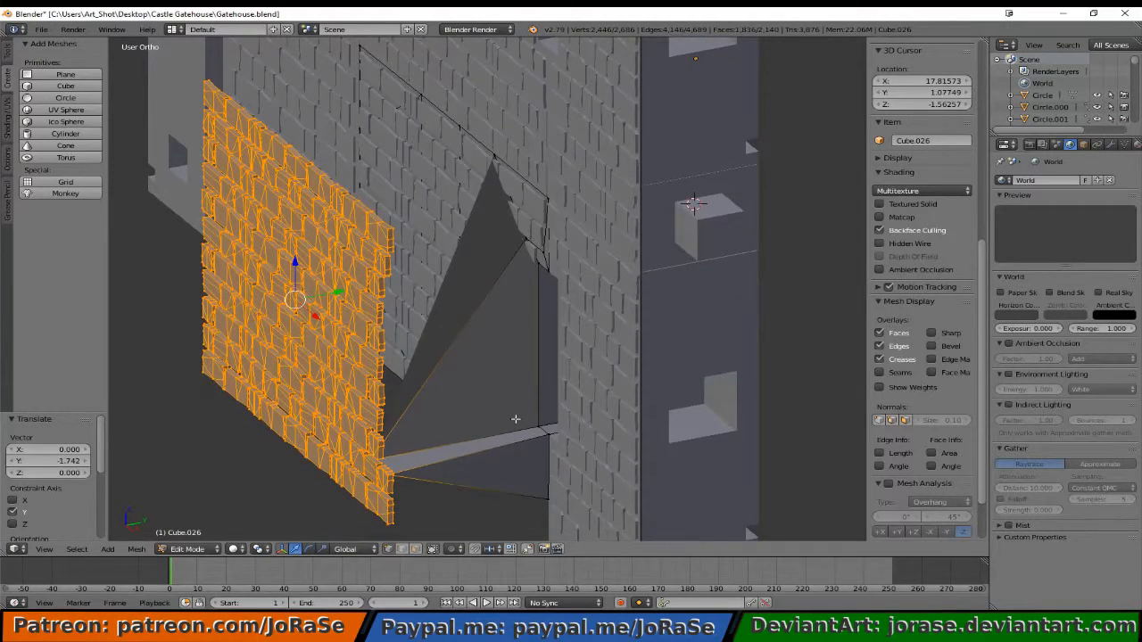
key("ctrl+z")
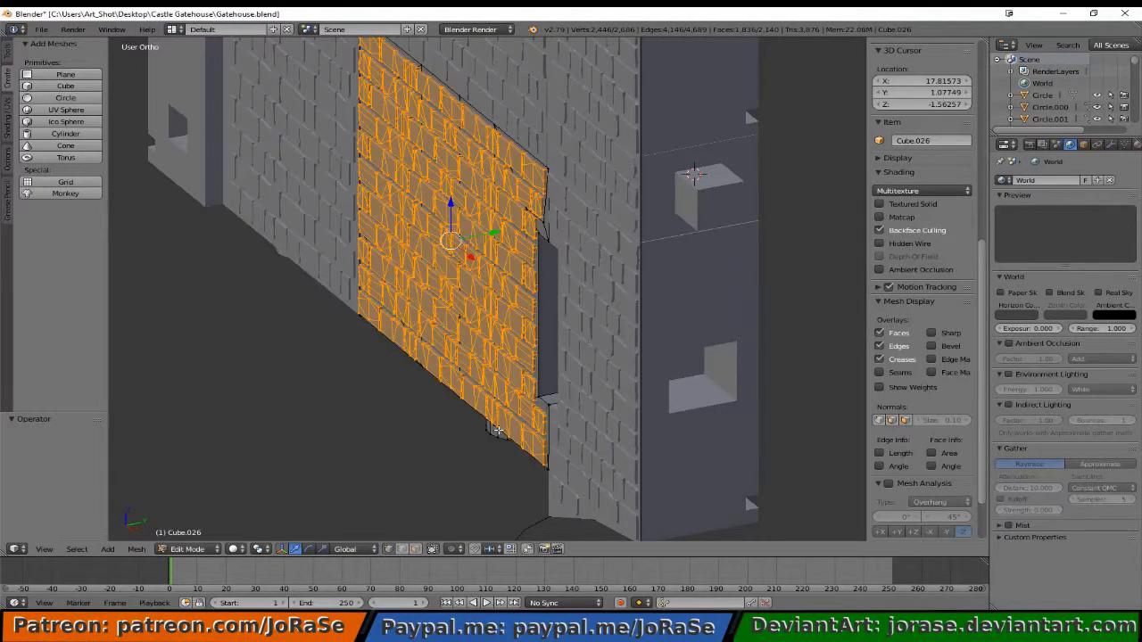
- Deselect the wall vertices still selected along the section's bottom edge near the window, leaving only brick vertices
middle_click_drag(495, 428, 396, 273, "shift")
scroll(398, 304, "up", 4)
scroll(389, 338, "up", 2)
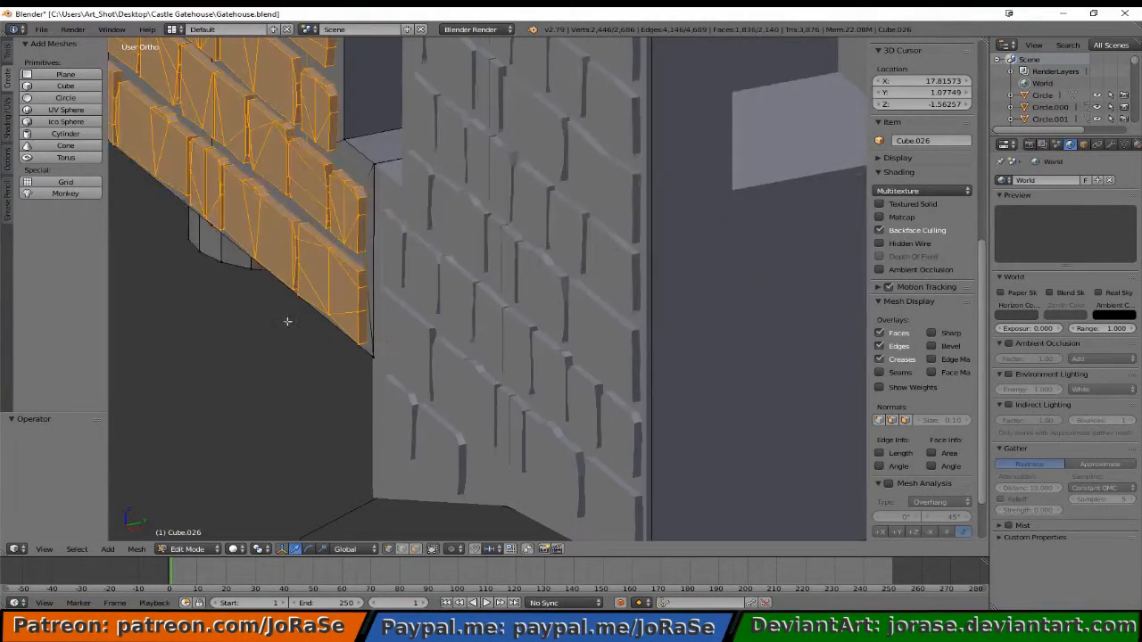
middle_click_drag(286, 322, 360, 298)
middle_click_drag(546, 140, 469, 263)
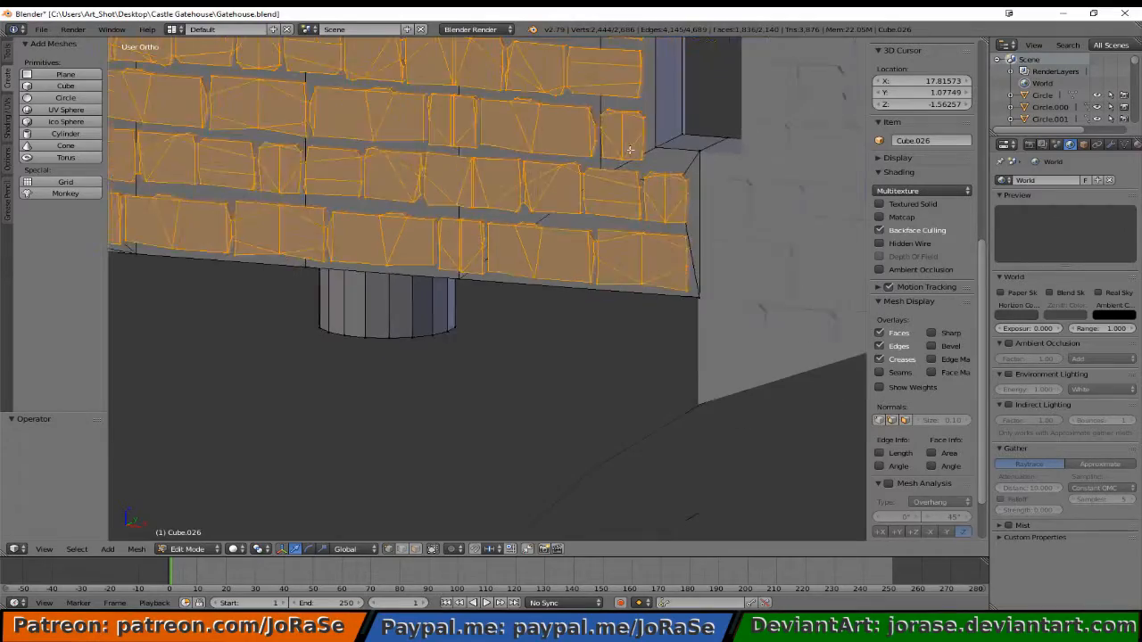
- Move the selected bricks -2.632 along Y, clear of the wall, and hide them
scroll(629, 132, "down", 3)
middle_click_drag(633, 150, 614, 124)
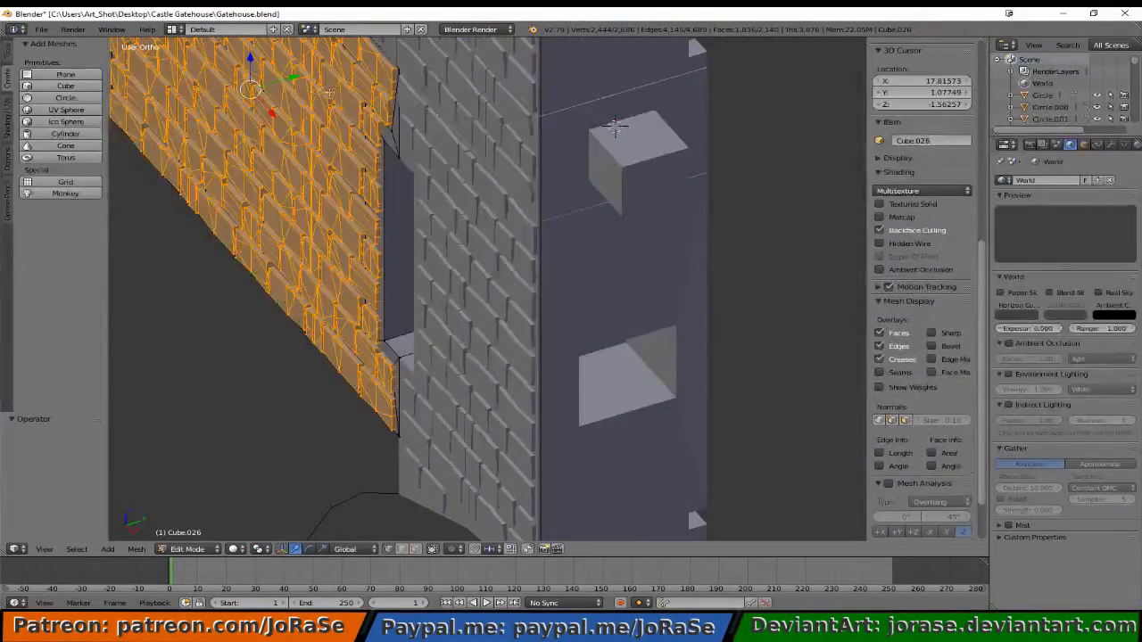
key("g")
key("y")
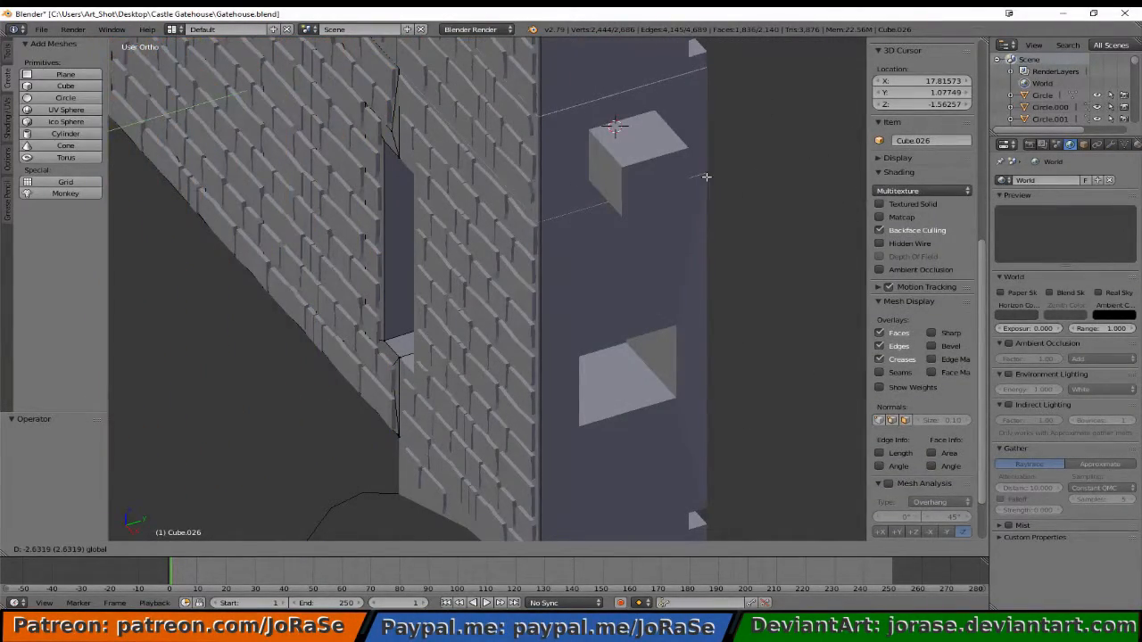
left_click(708, 177)
scroll(624, 151, "down", 4)
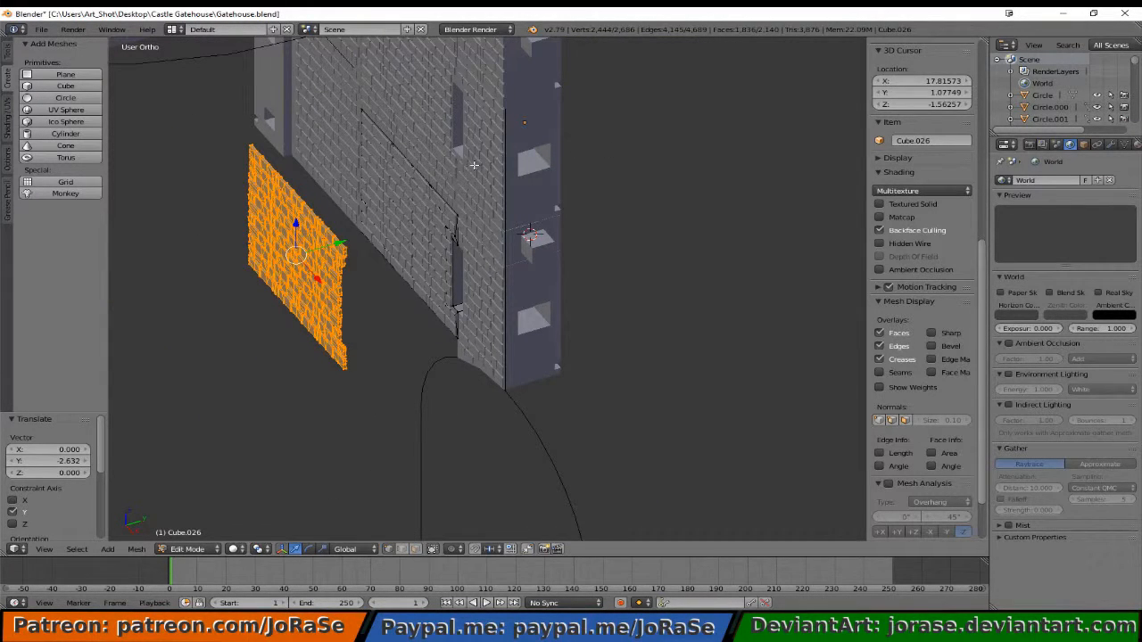
key("h")
- In front wireframe view, box-select the vertices at the bottom of the remaining wall block, including its two cylinders
middle_click_drag(395, 166, 516, 153)
key("KP_1")
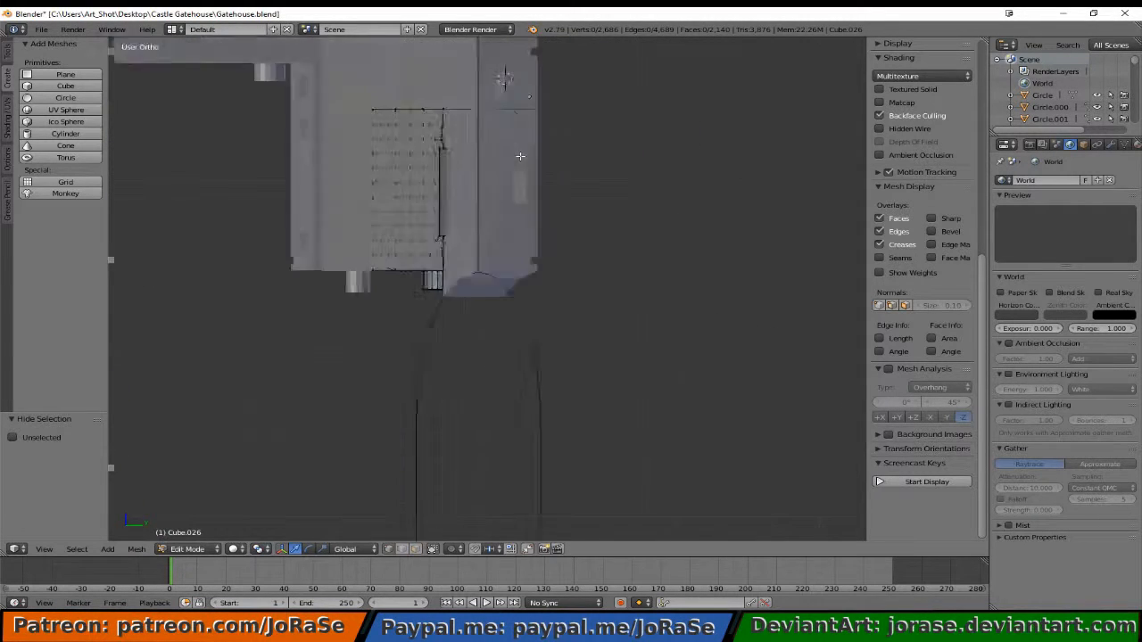
key("z")
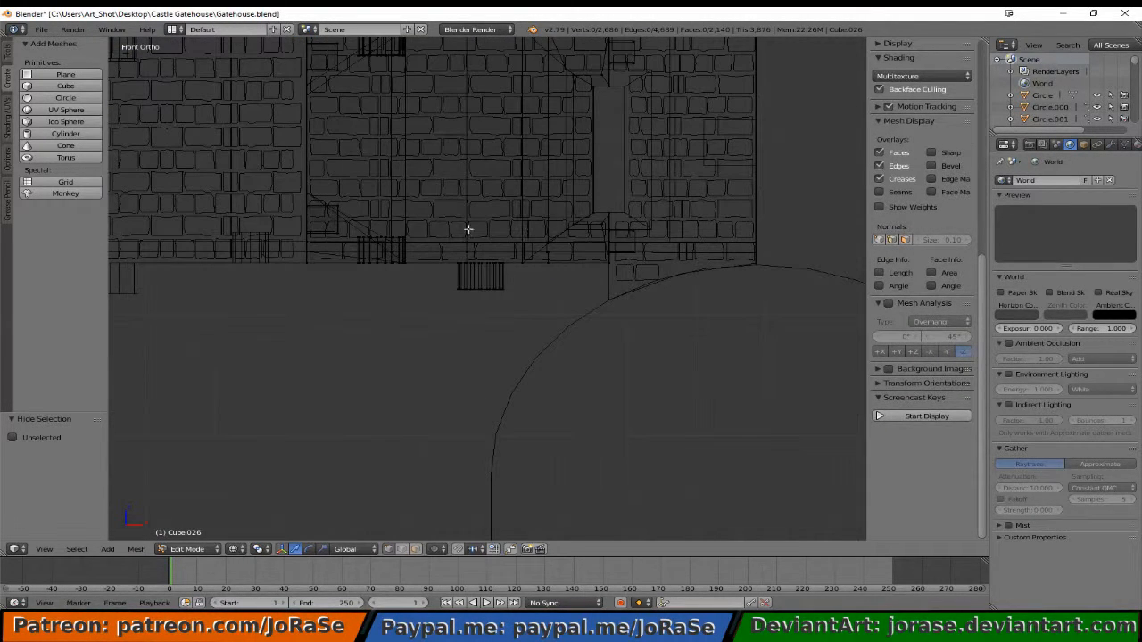
key("b")
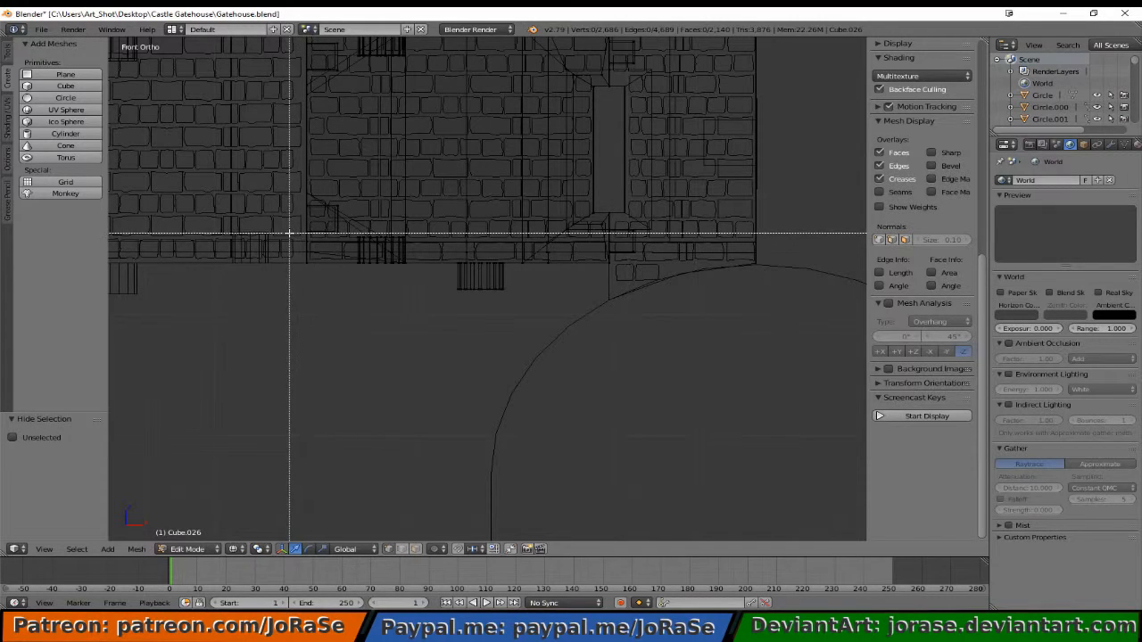
left_click_drag(289, 234, 629, 330)
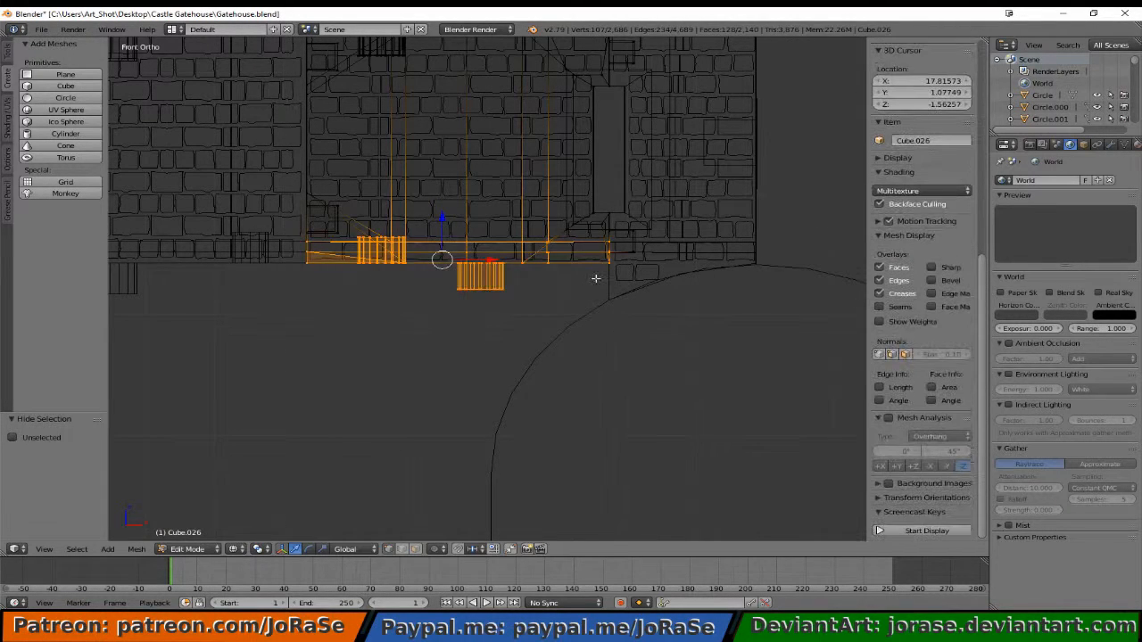
- Deselect the vertices above the bottom edge, keeping only the block's underside and its two cylinders selected
key("b")
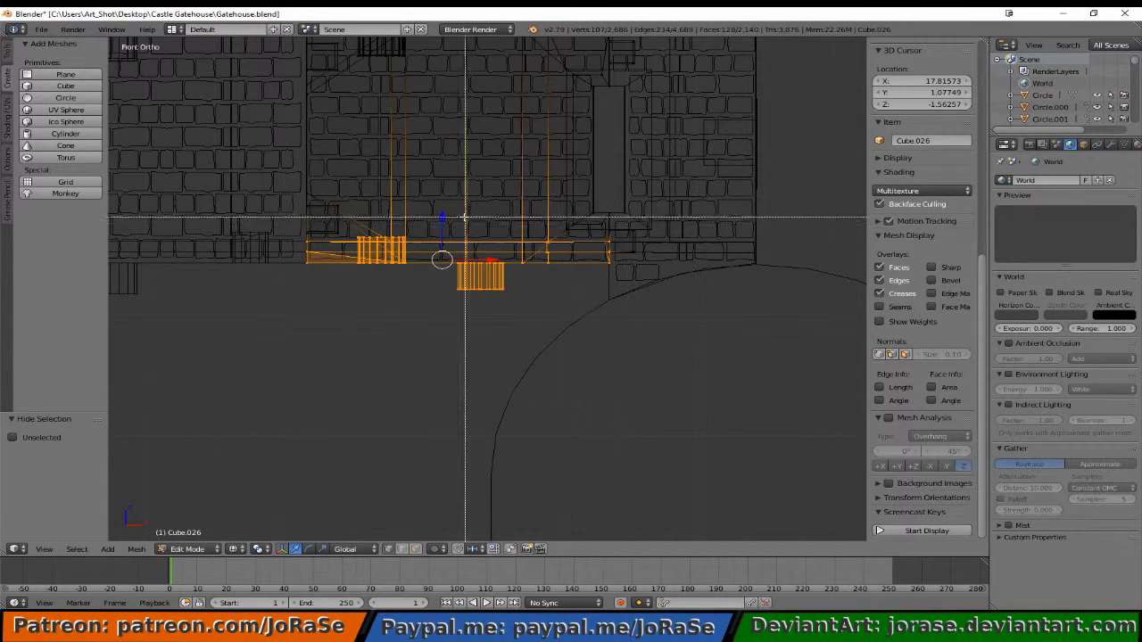
left_click_drag(440, 215, 652, 253)
middle_click_drag(652, 253, 652, 253)
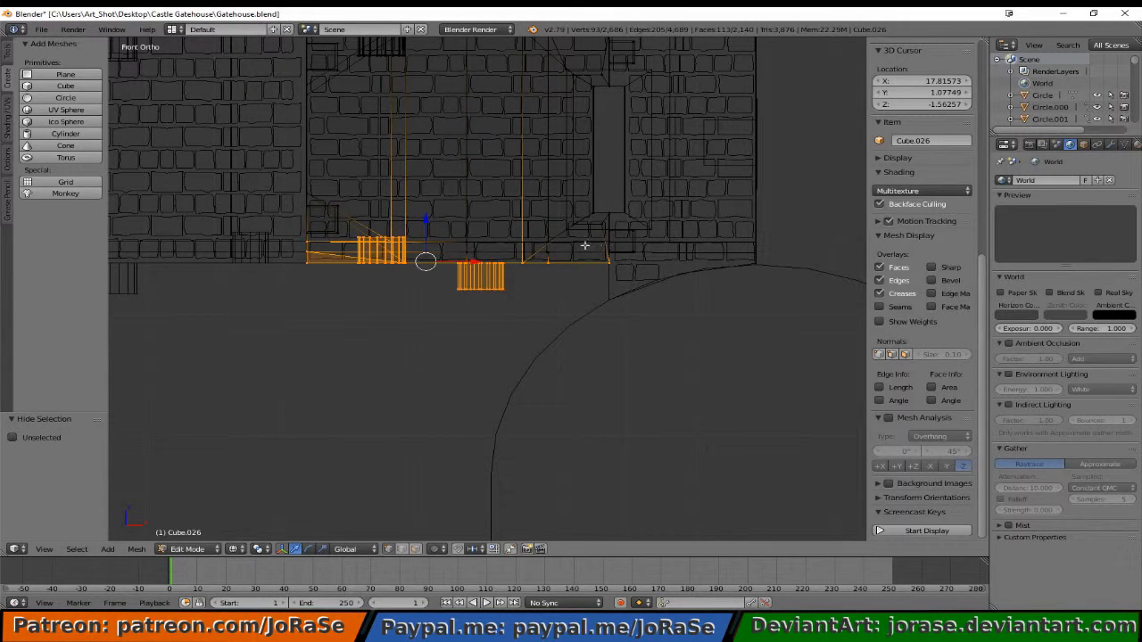
scroll(471, 287, "up", 1)
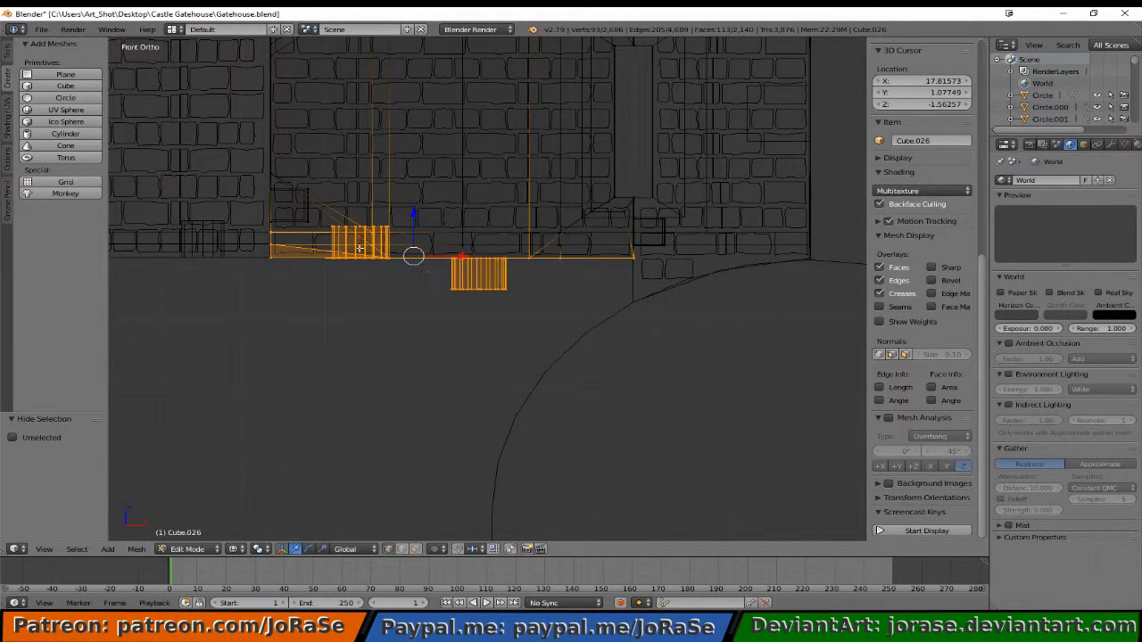
key("b")
left_click_drag(342, 230, 382, 243)
middle_click_drag(381, 243, 382, 243)
key("b")
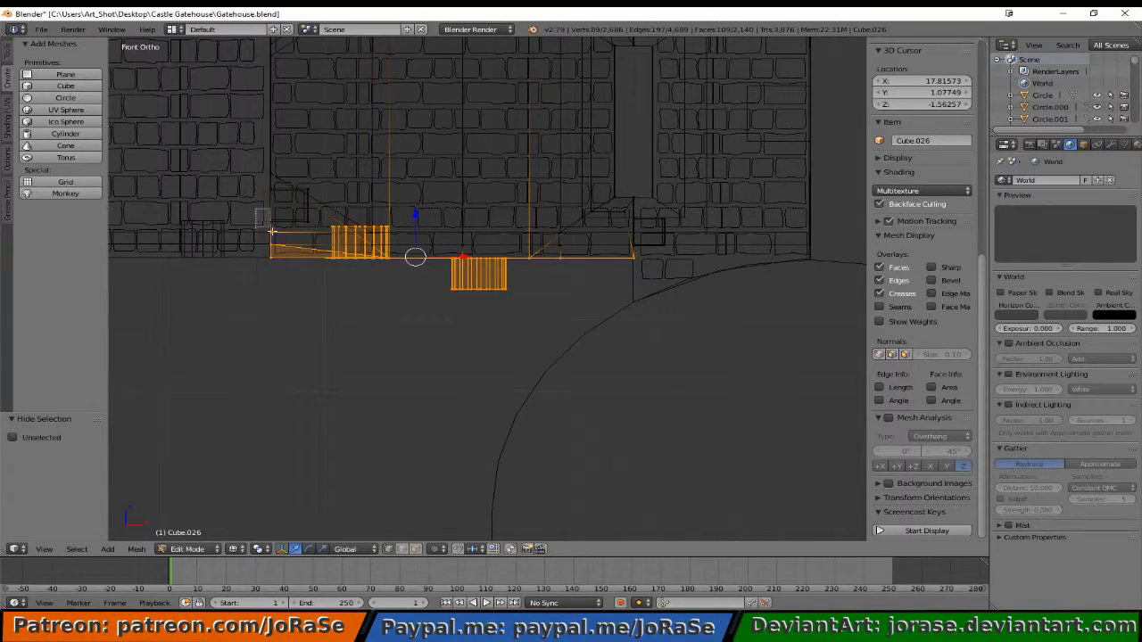
middle_click_drag(259, 209, 430, 280)
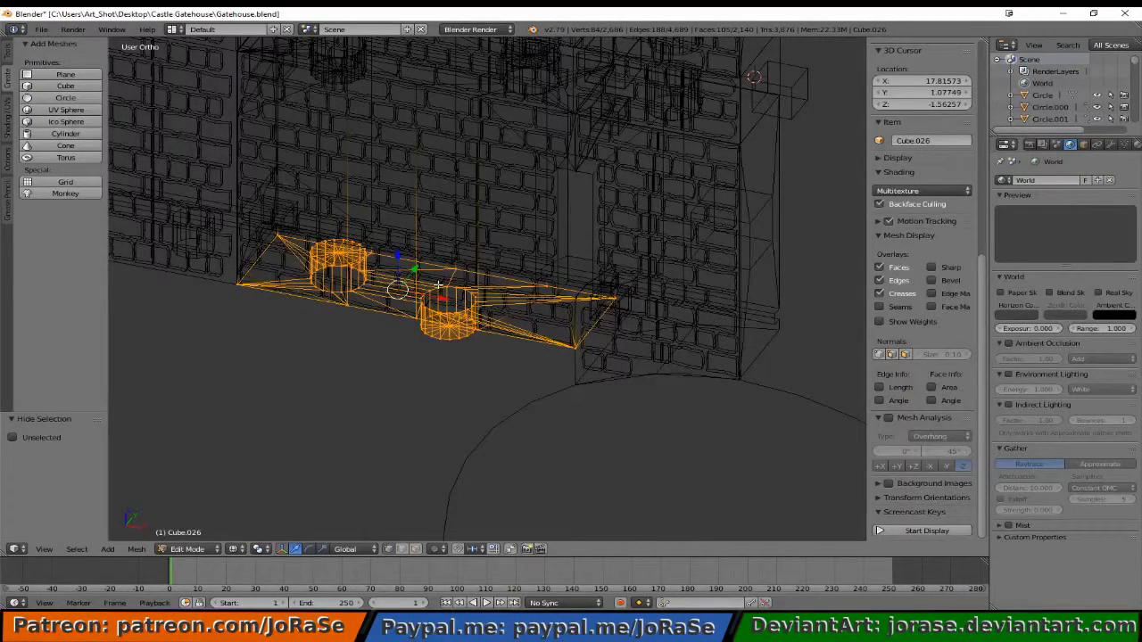
- Invert the selection and delete the vertices of the rest of the wall block
key("ctrl+i")
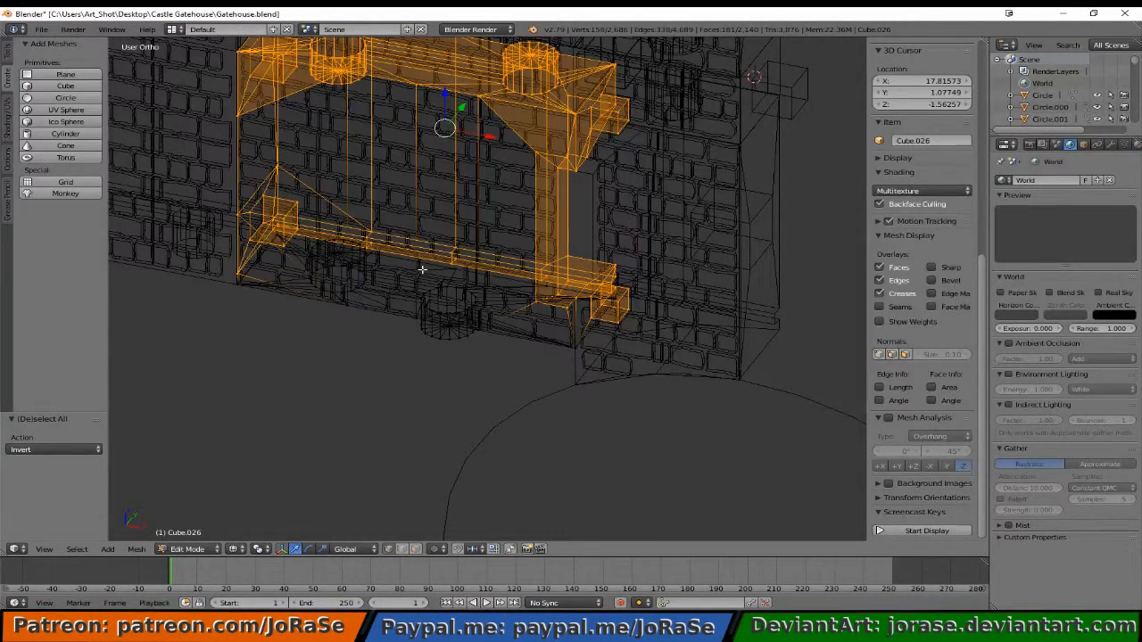
key("x")
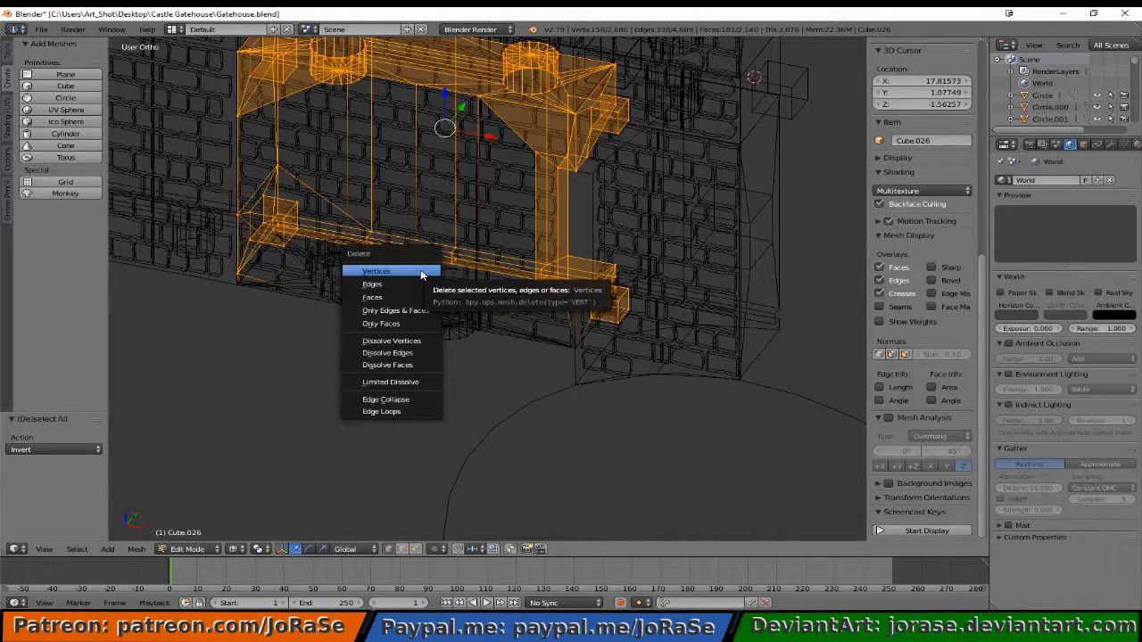
left_click(422, 272)
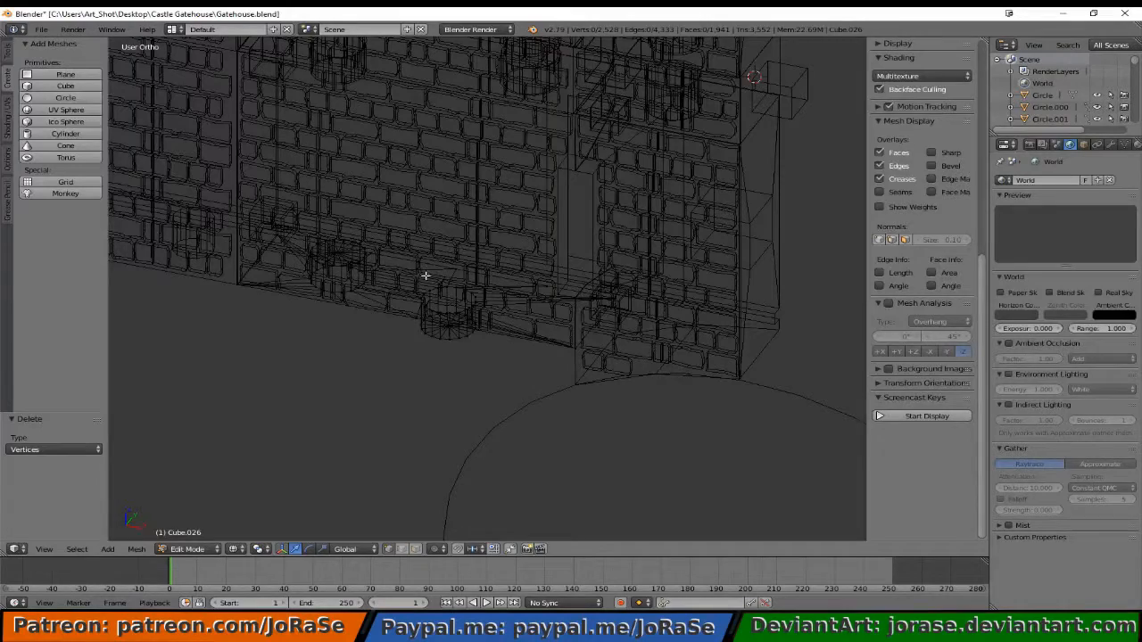
- Select all remaining visible geometry, flip its normals, and switch to solid shading
key("a")
middle_click_drag(426, 276, 461, 317)
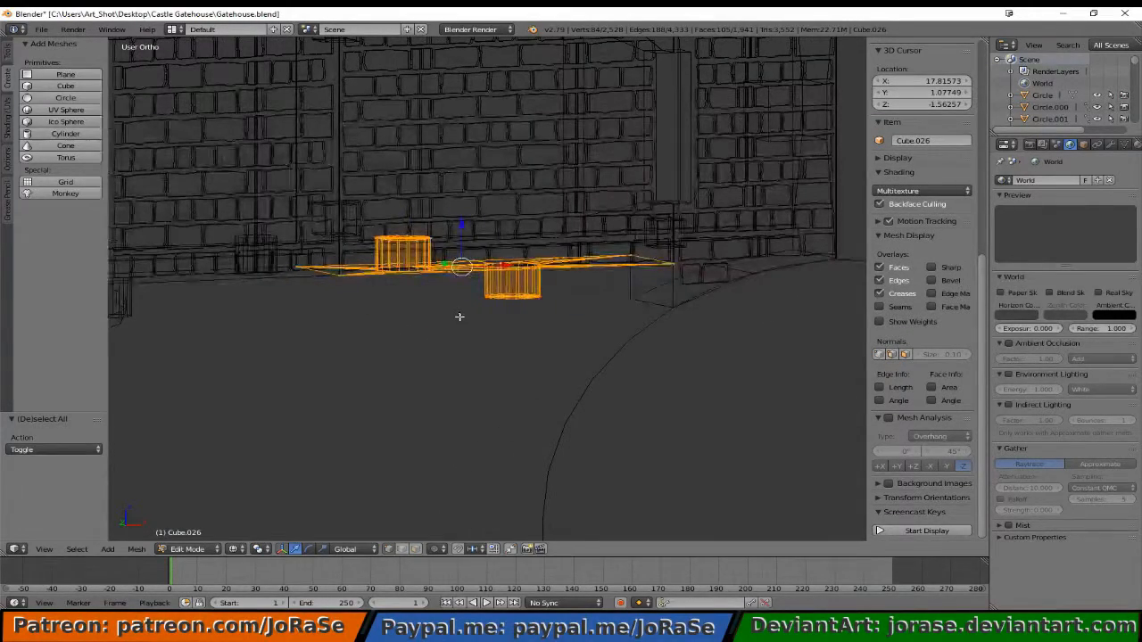
key("w")
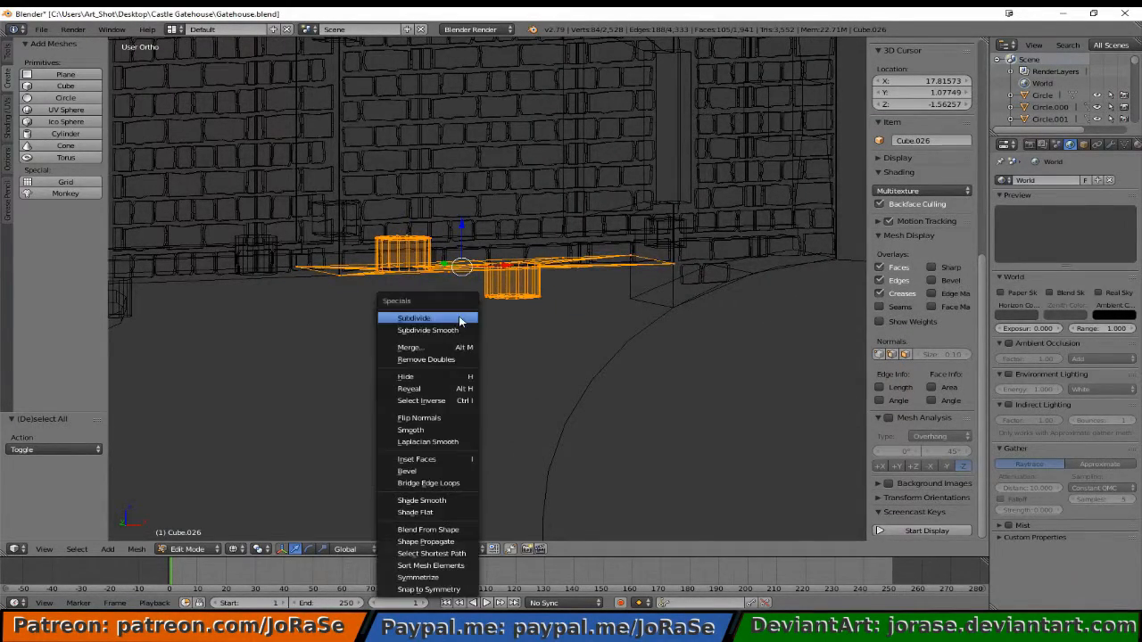
left_click(436, 423)
key("z")
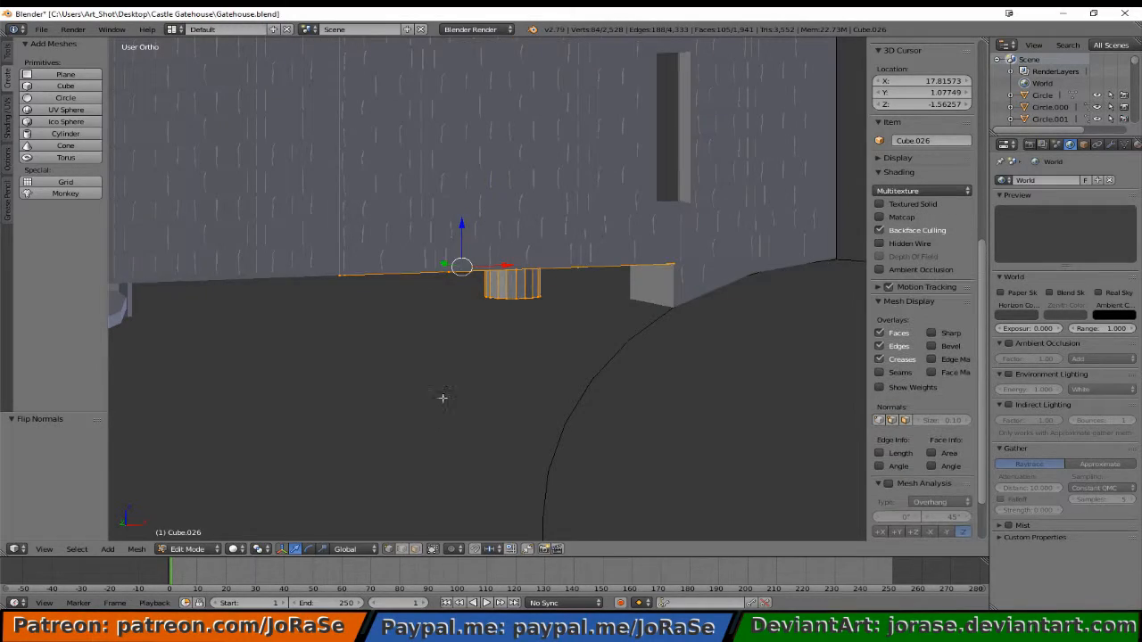
- Examine the underside and its cylinders from an angle and in top view, comparing wireframe and solid shading
mouse_move(441, 398)
middle_mouse_down()
mouse_move(446, 346)
mouse_move(432, 344)
mouse_move(420, 300)
middle_mouse_up()
key("z")
scroll(423, 306, "up", 4)
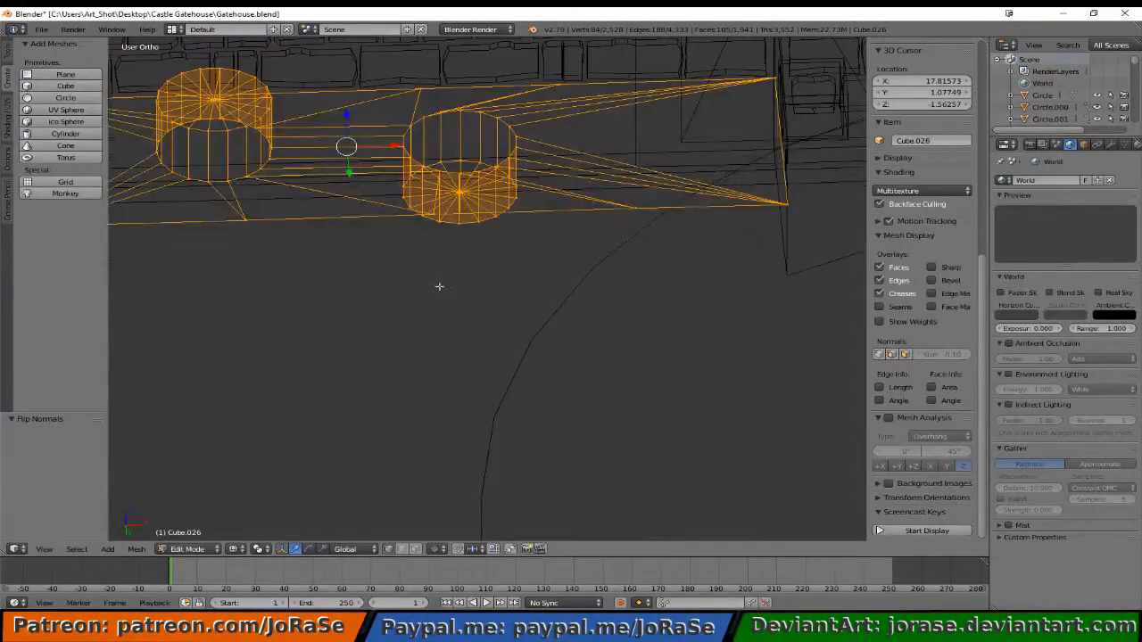
key("KP_7")
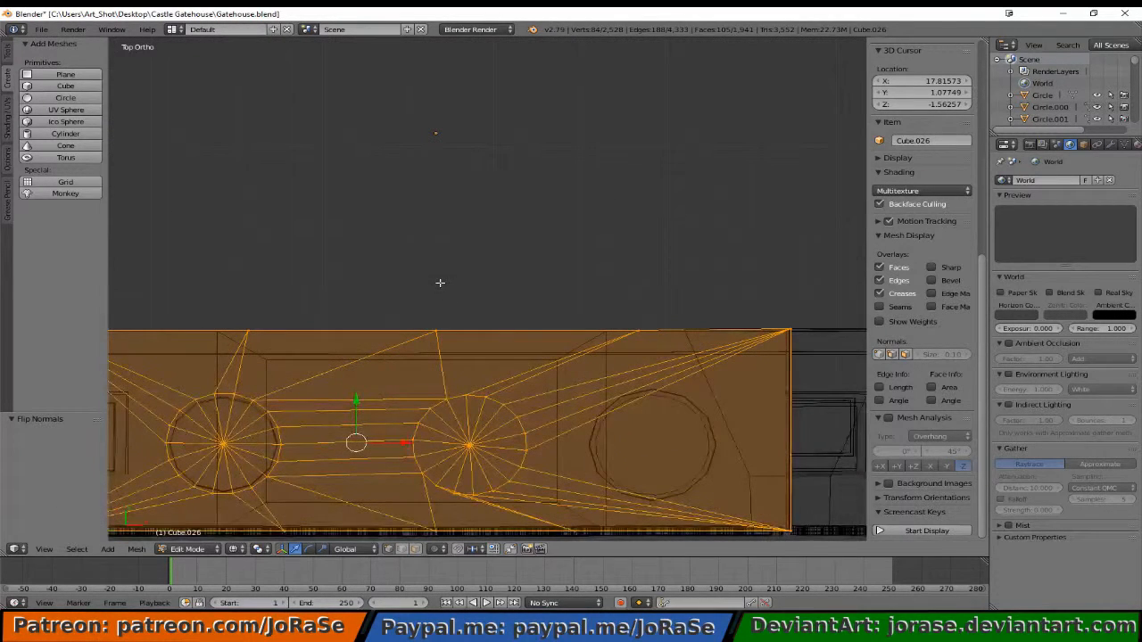
key("z")
key("z")
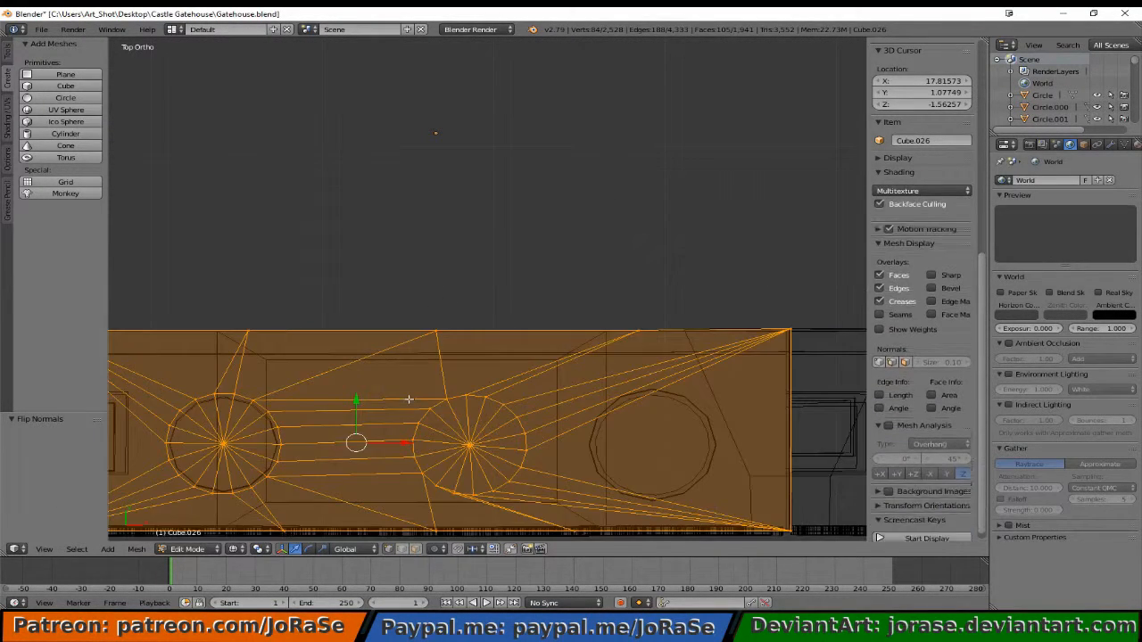
- Select only the cylinder projecting below the underside and scale it by 1.1 in all directions
key("a")
key("b")
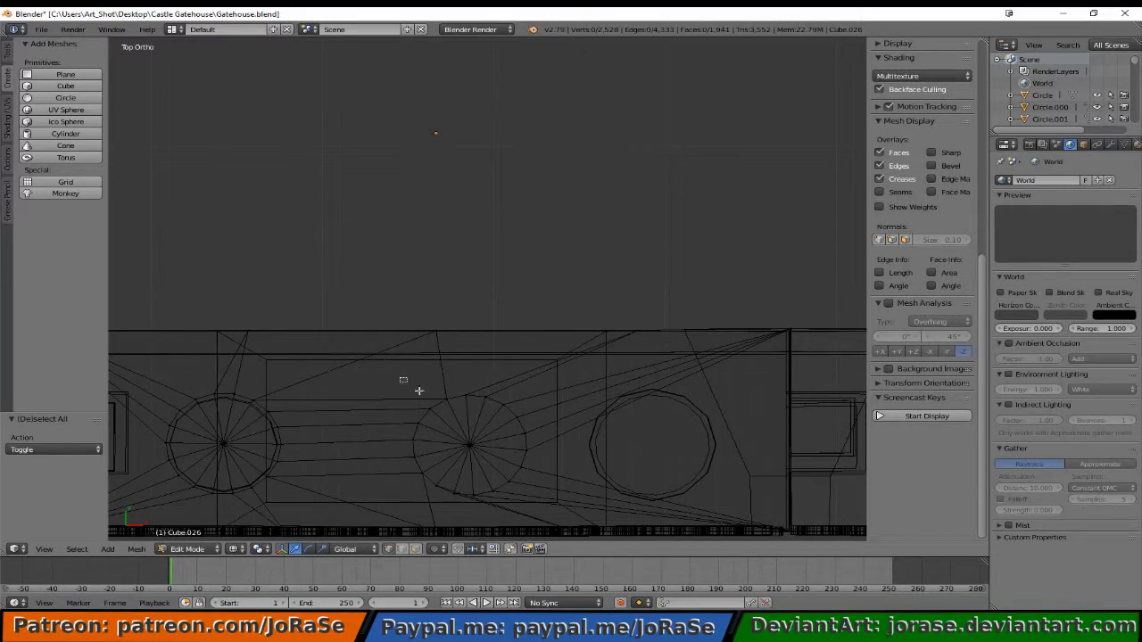
left_click_drag(400, 377, 538, 502)
middle_click_drag(538, 502, 543, 376)
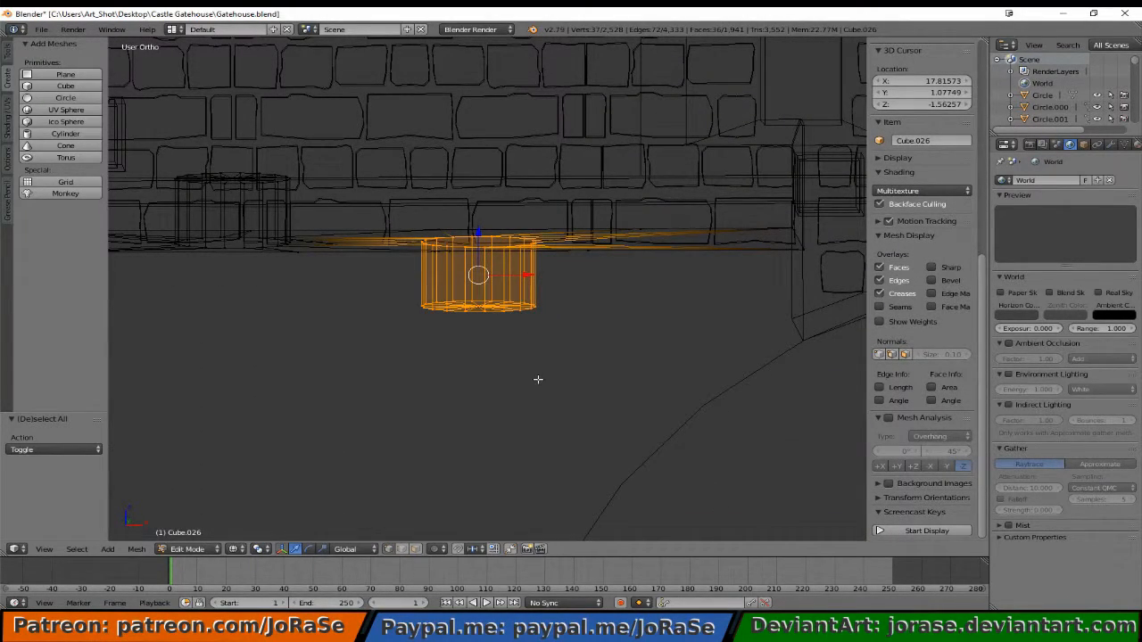
key("s")
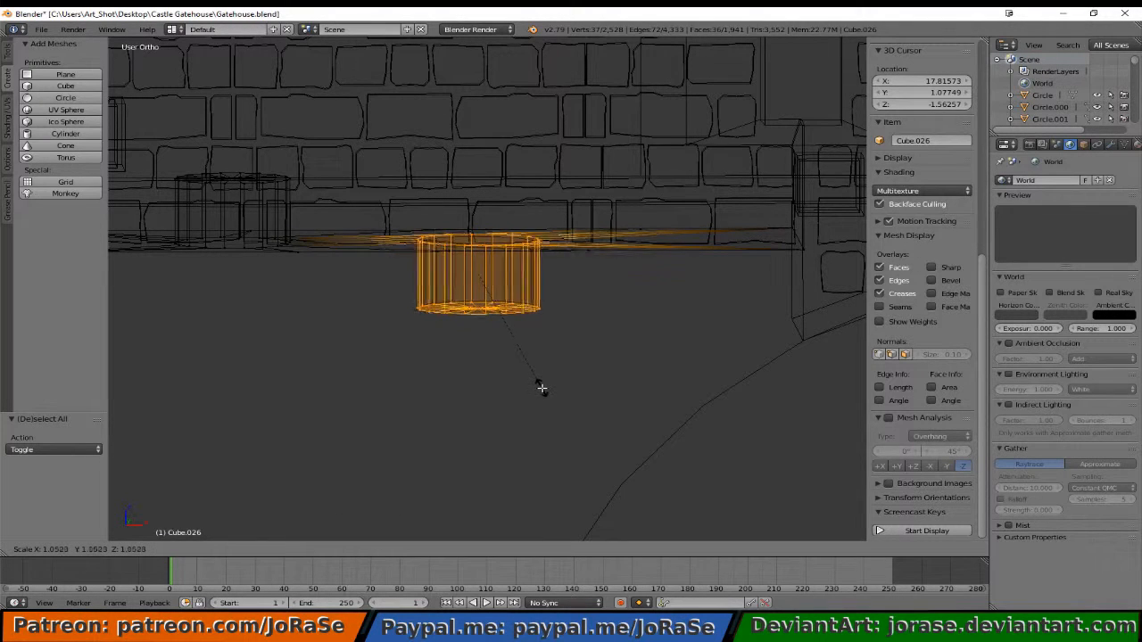
left_click(543, 389)
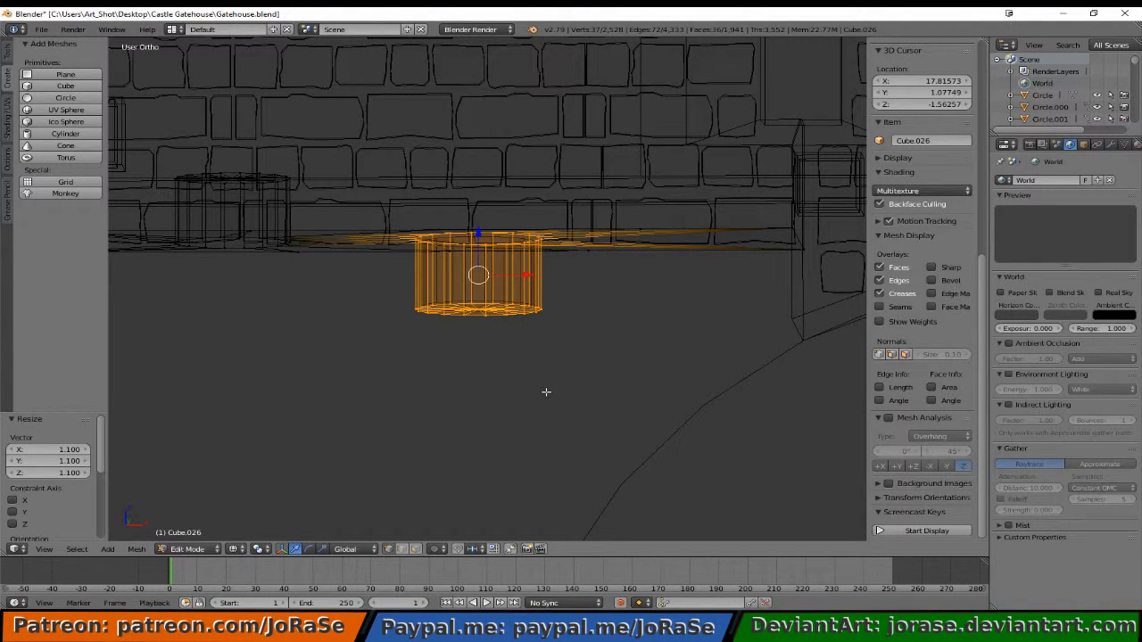
- Lower the enlarged cylinder by 0.02 along Z in front view
key("KP_3")
key("KP_1")
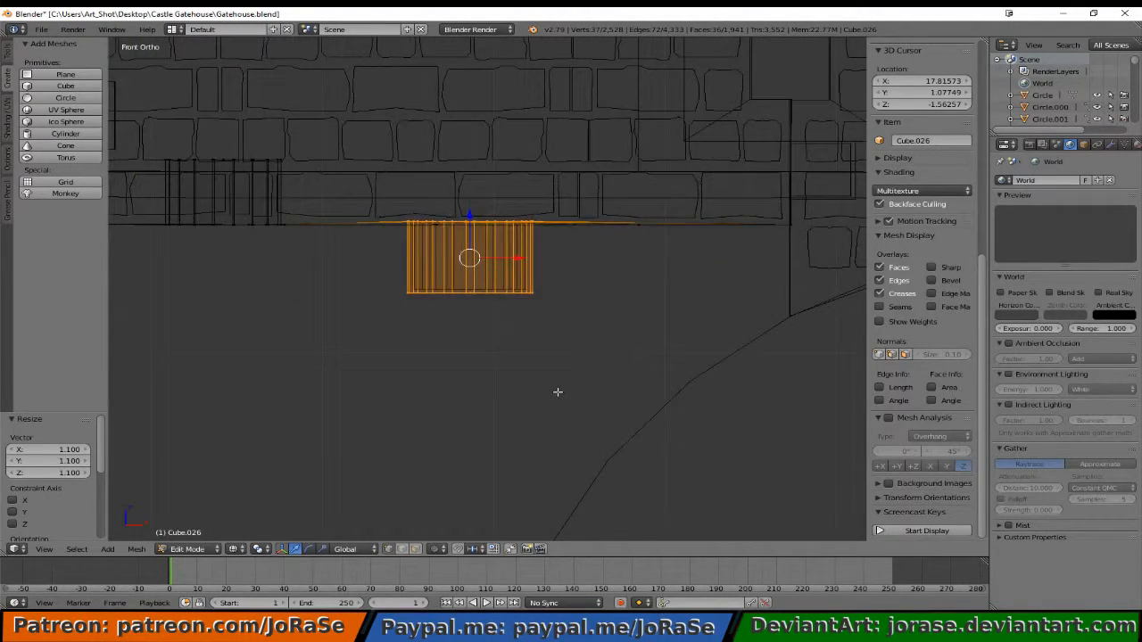
left_click_drag(466, 210, 470, 215)
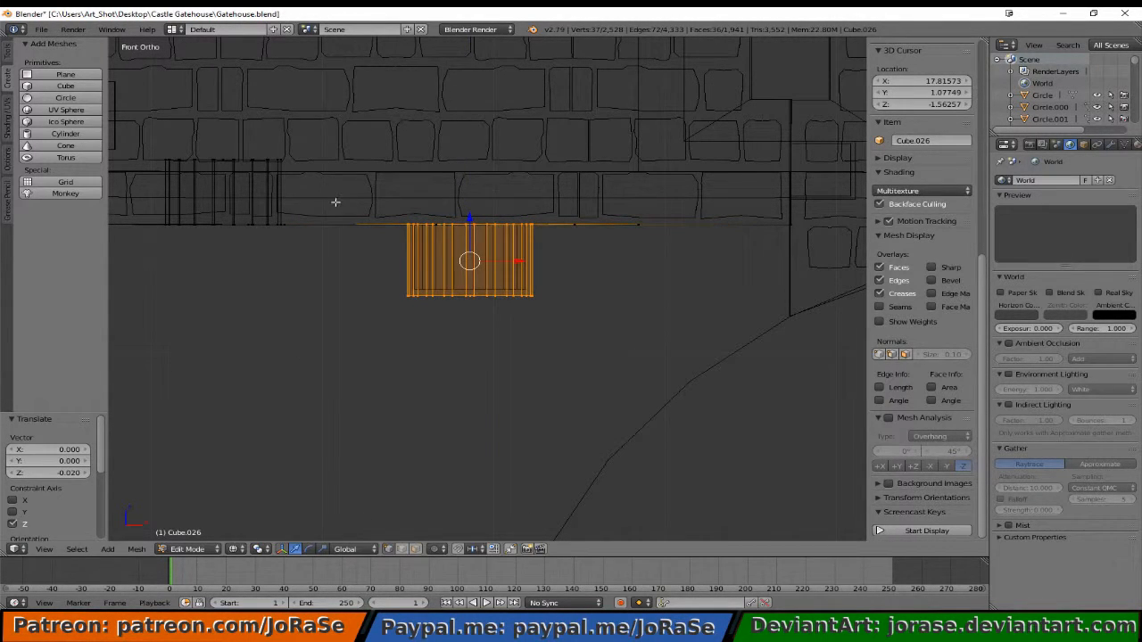
- Select the cylinder recessed above the underside, then return to Object Mode with solid shading
key("a")
key("b")
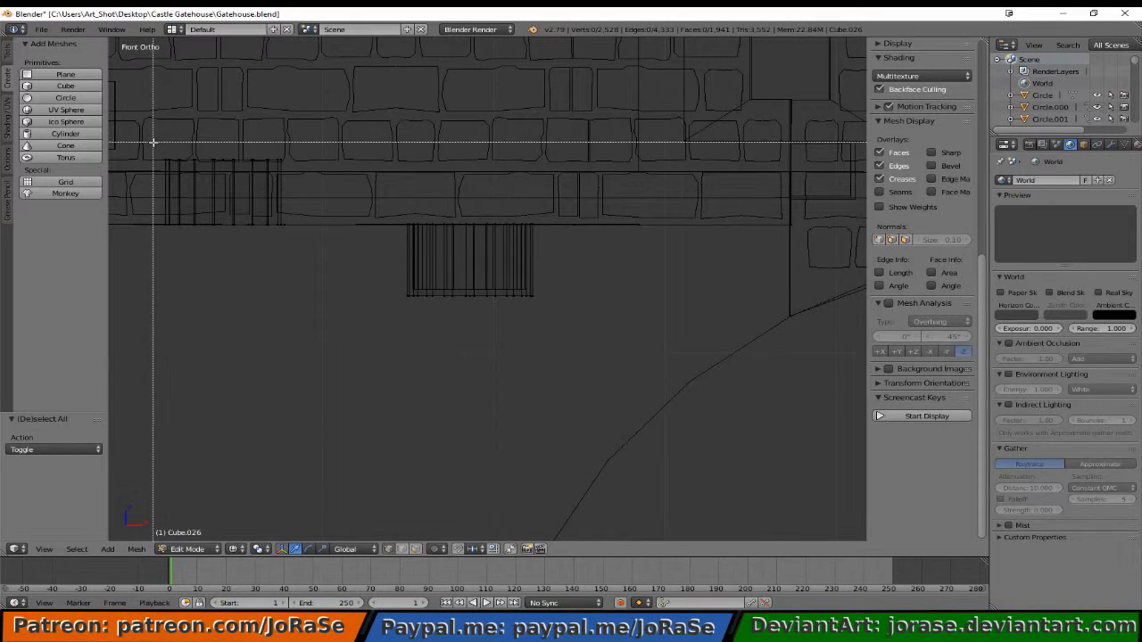
left_click_drag(154, 143, 293, 278)
key("Tab")
key("z")
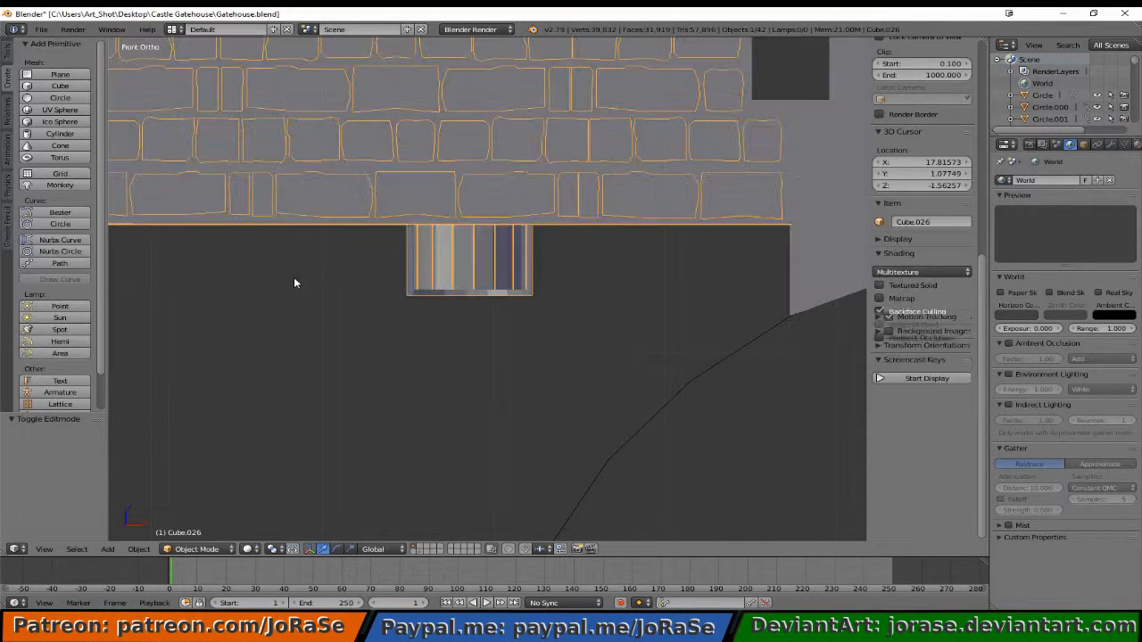
- Reselect the object made of the underside and bricks and lower it 1.06 along Z, clear of the wall block
right_click(422, 241)
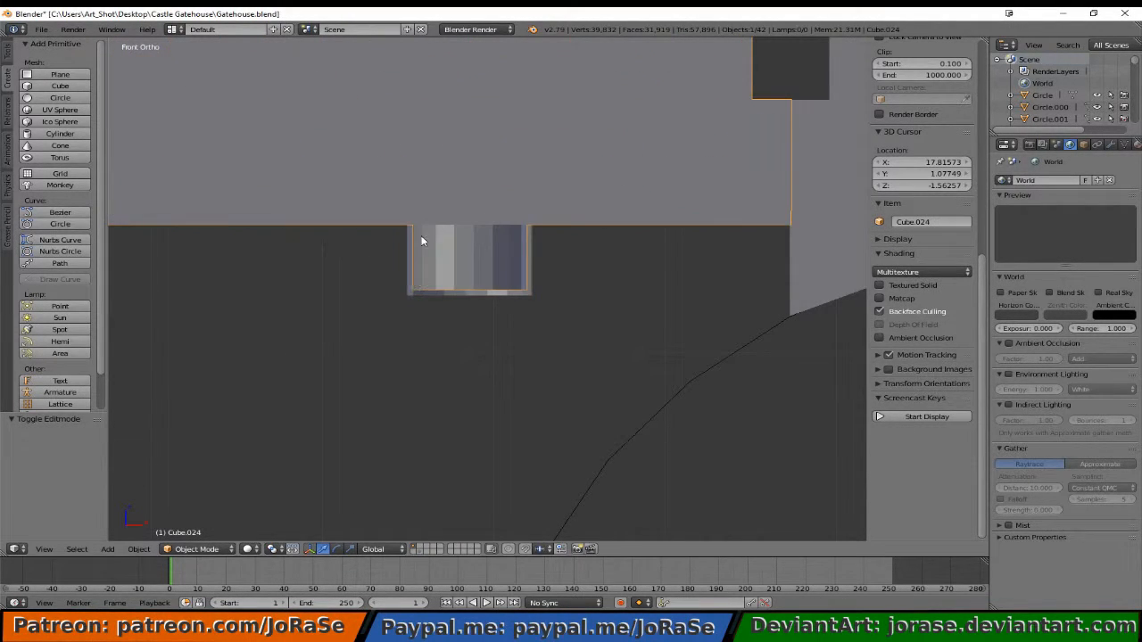
scroll(434, 277, "down", 3)
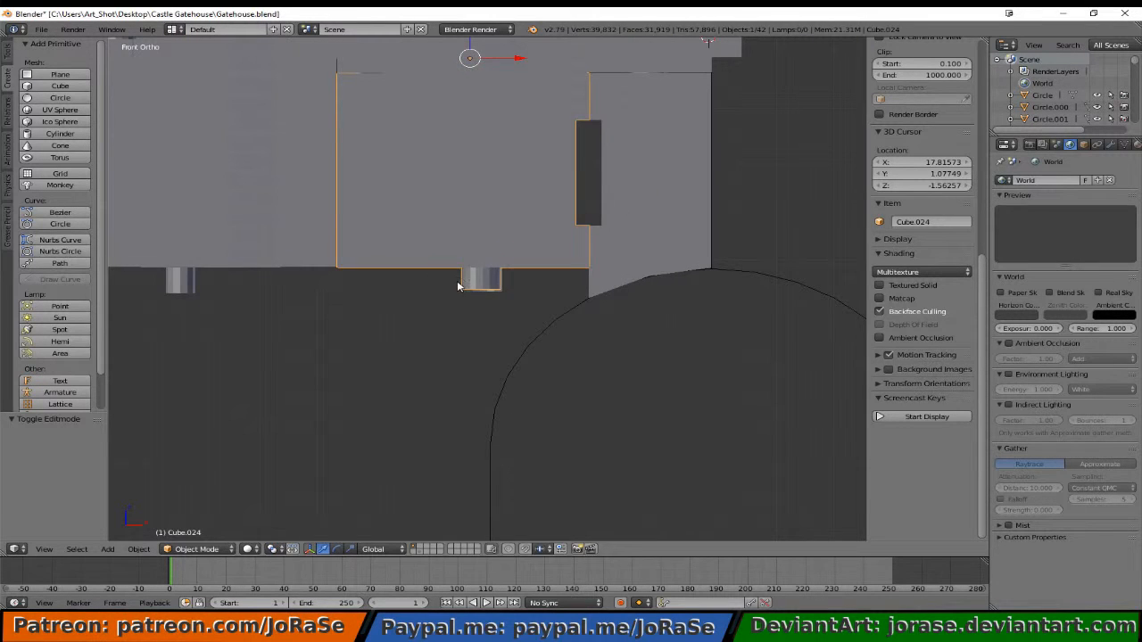
right_click(458, 285)
middle_click_drag(473, 290, 373, 312)
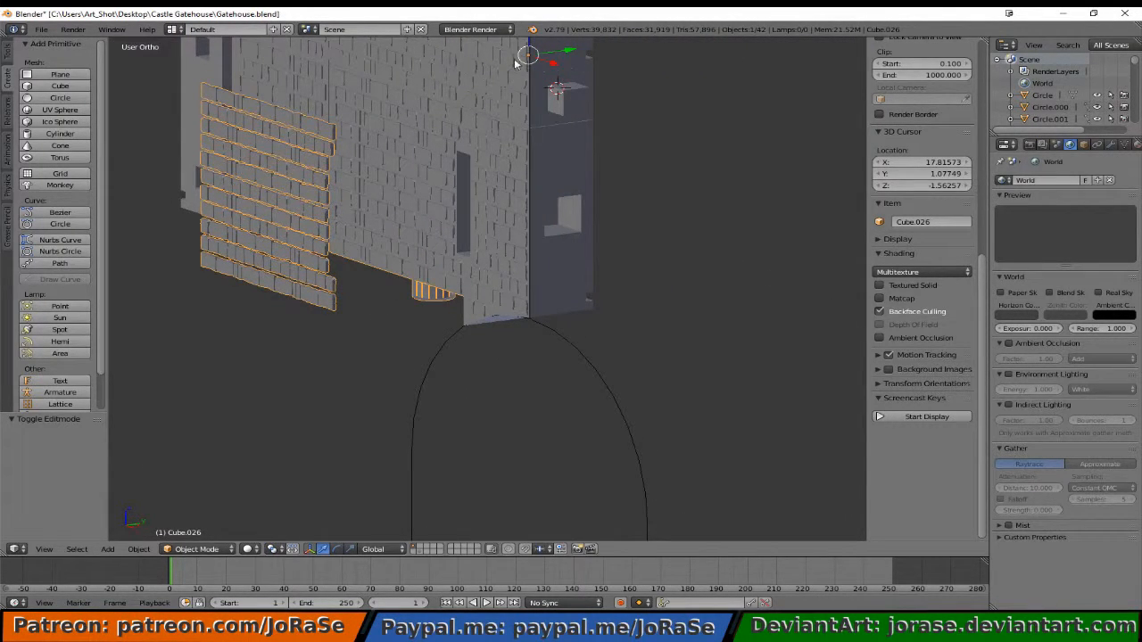
key("g")
key("z")
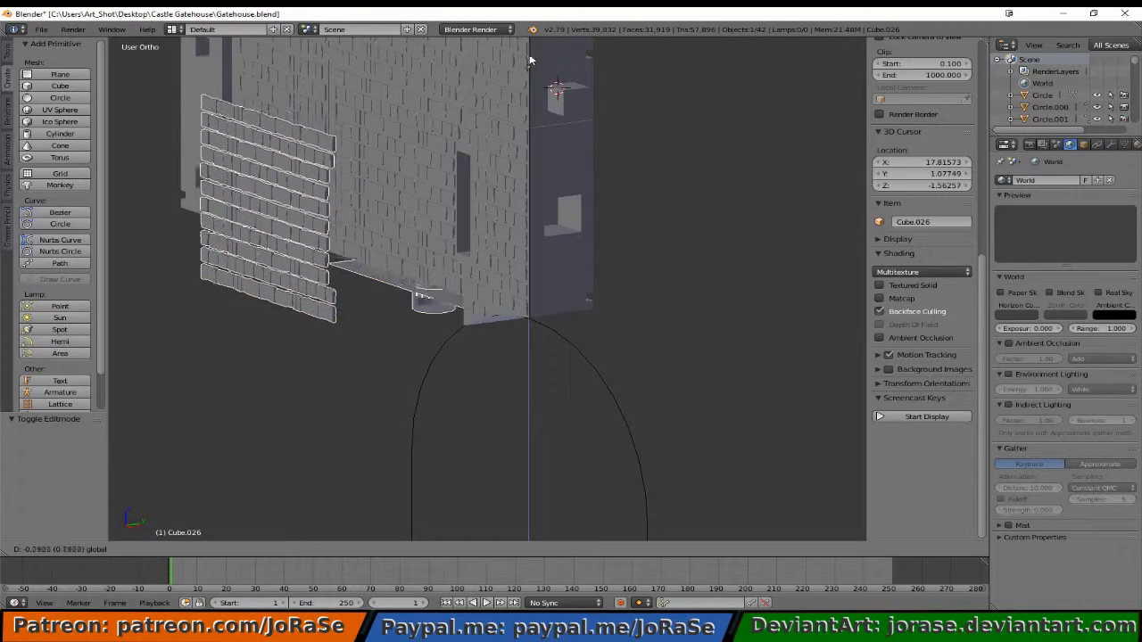
left_click(515, 161)
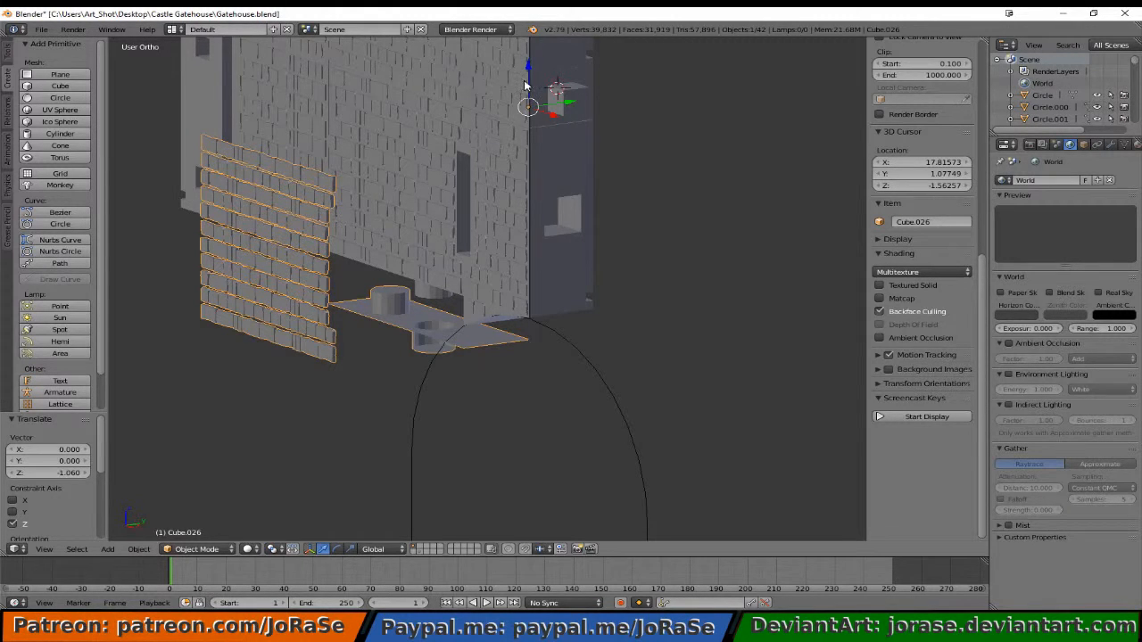
- In the mesh of the underside, deselect the stray vertices on its long edges, keeping only the recessed cylinder selected
key("KP_7")
key("z")
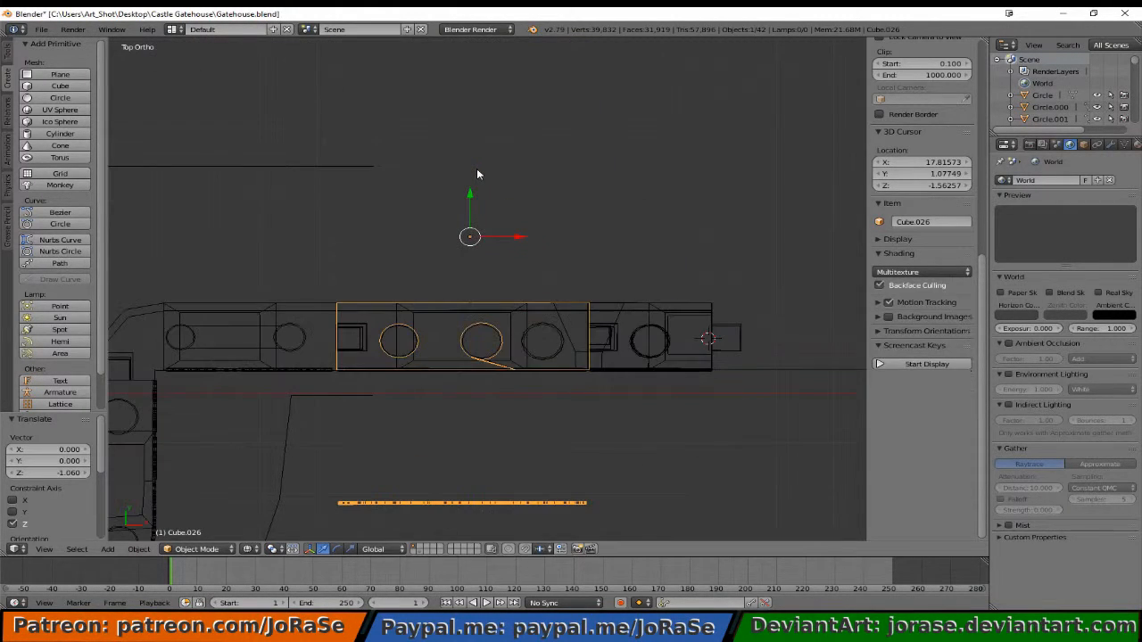
key("Tab")
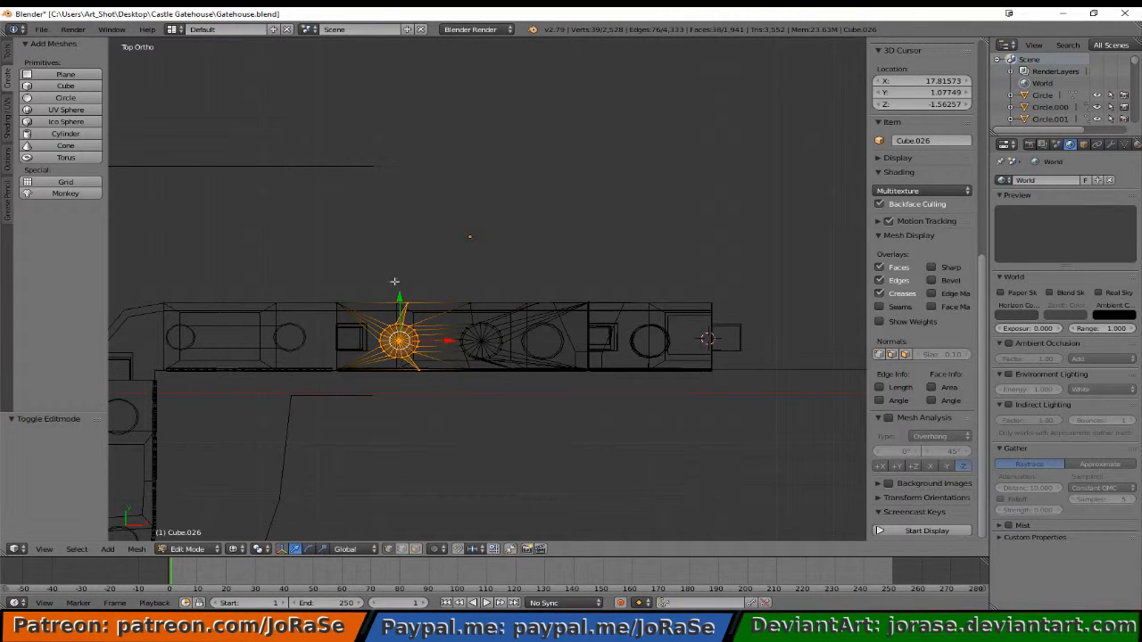
key("b")
left_click_drag(375, 254, 447, 306)
middle_click_drag(448, 306, 449, 310)
key("b")
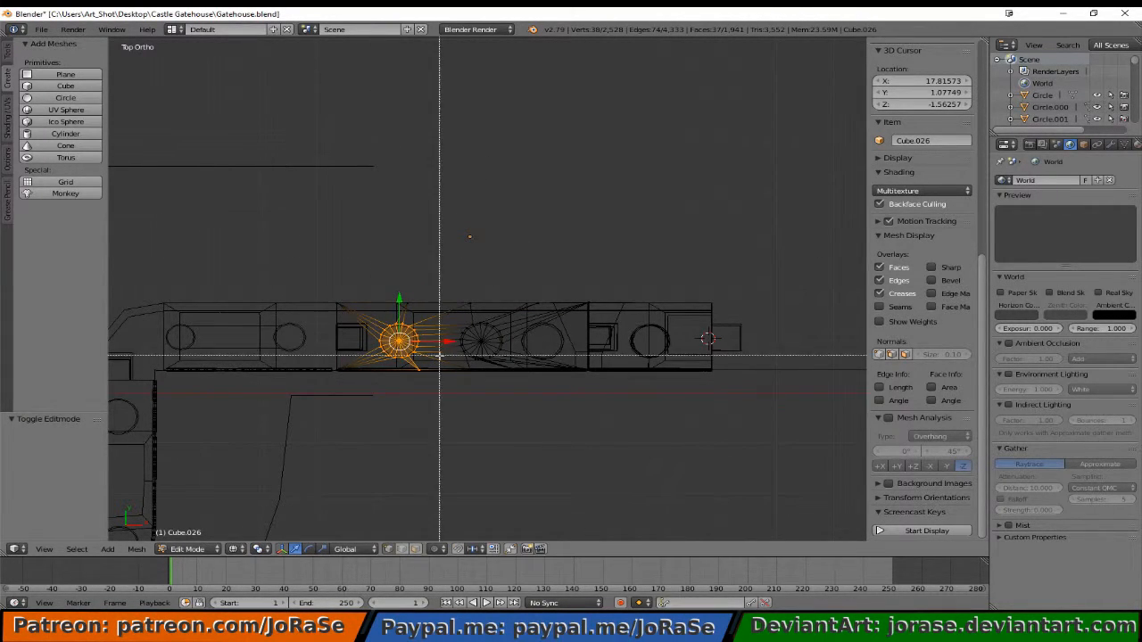
mouse_move(411, 357)
middle_mouse_down()
mouse_move(437, 384)
mouse_move(428, 276)
mouse_move(428, 357)
middle_mouse_up()
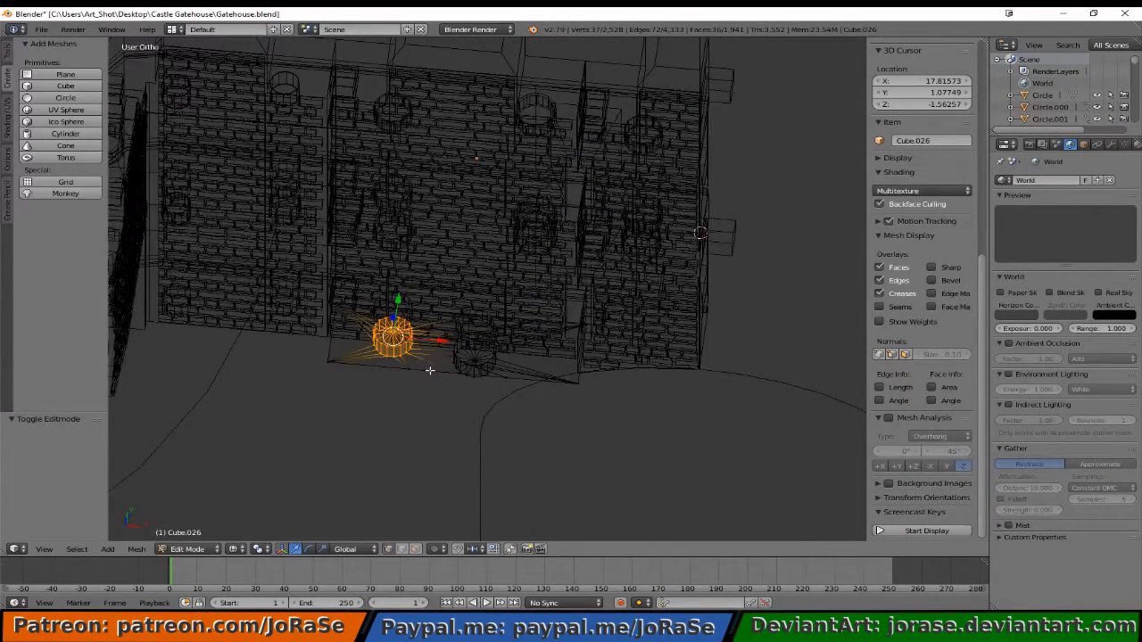
key("KP_7")
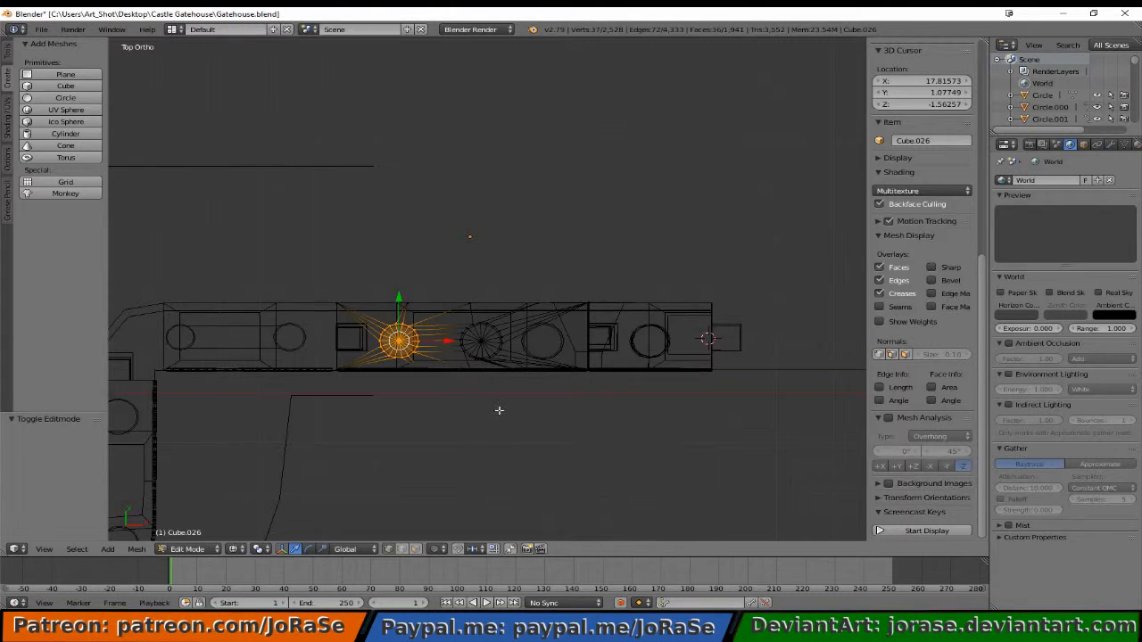
- Shrink the recessed cylinder by a factor of 0.898, then enlarge it slightly by 1.024 to fit inside the hole outline
key("s")
left_click(489, 403)
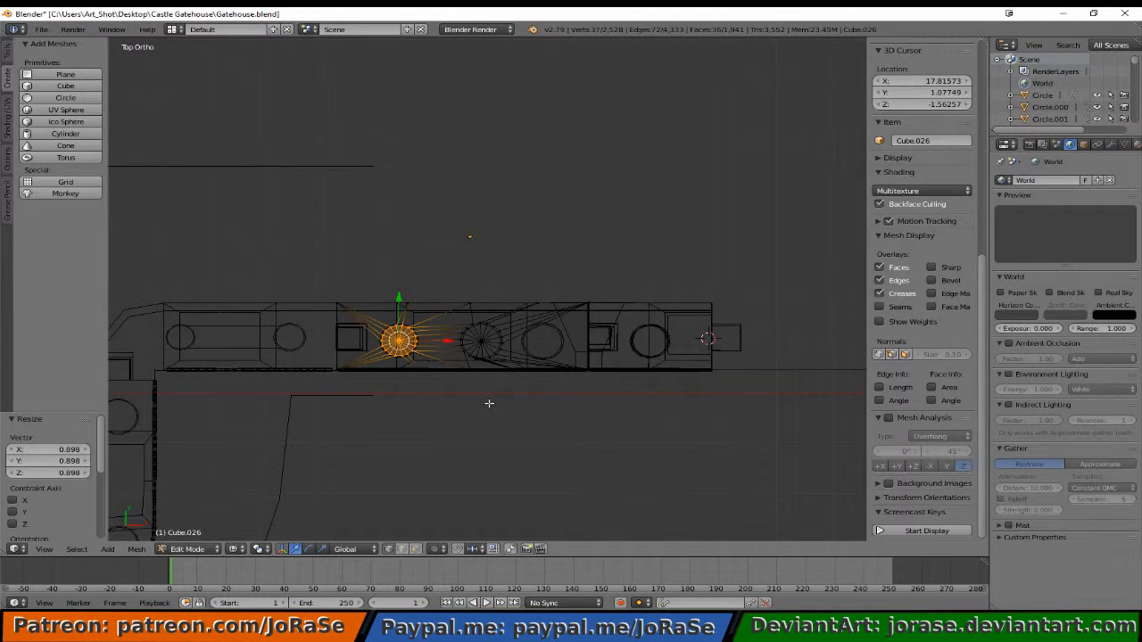
scroll(489, 403, "up", 5)
middle_click_drag(457, 412, 687, 339, "shift")
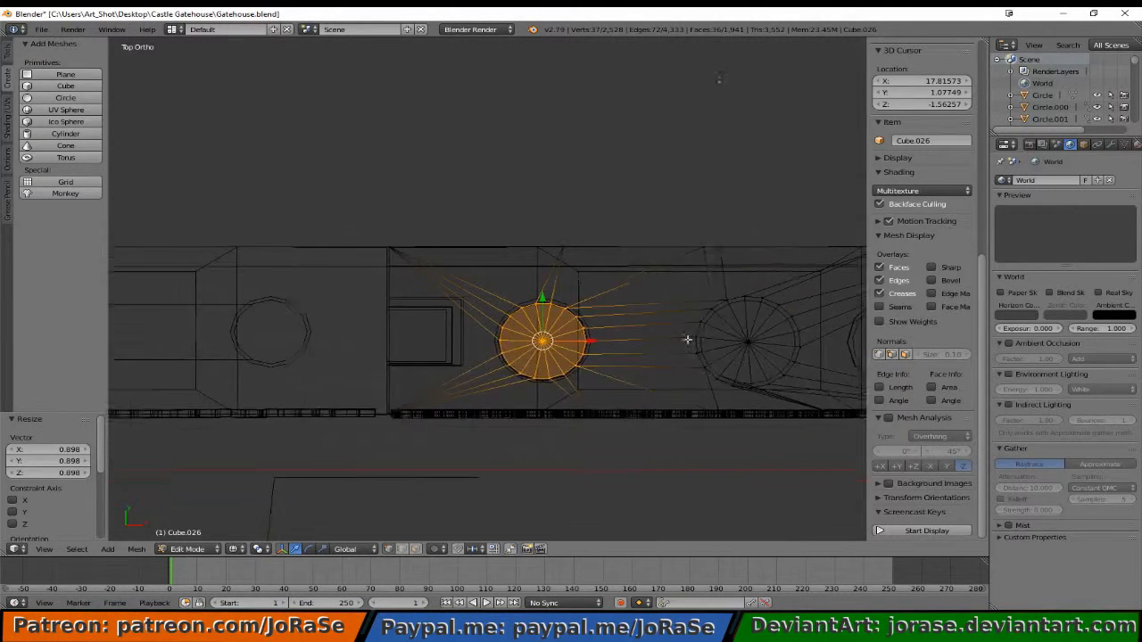
scroll(687, 339, "up", 3)
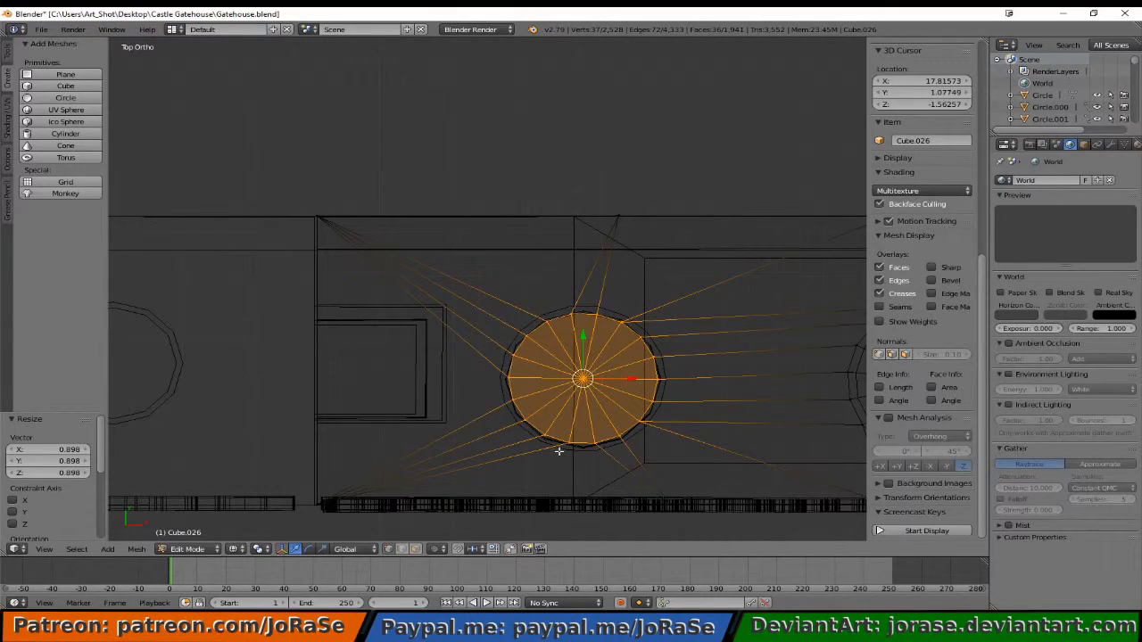
key("s")
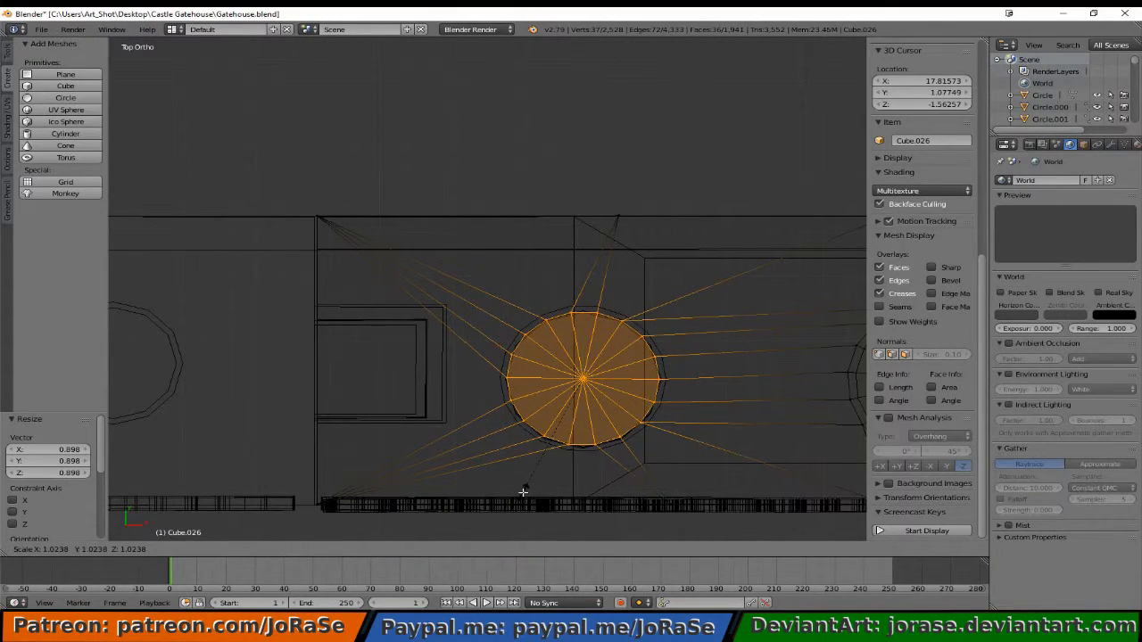
left_click(526, 491)
middle_click_drag(526, 492, 528, 371)
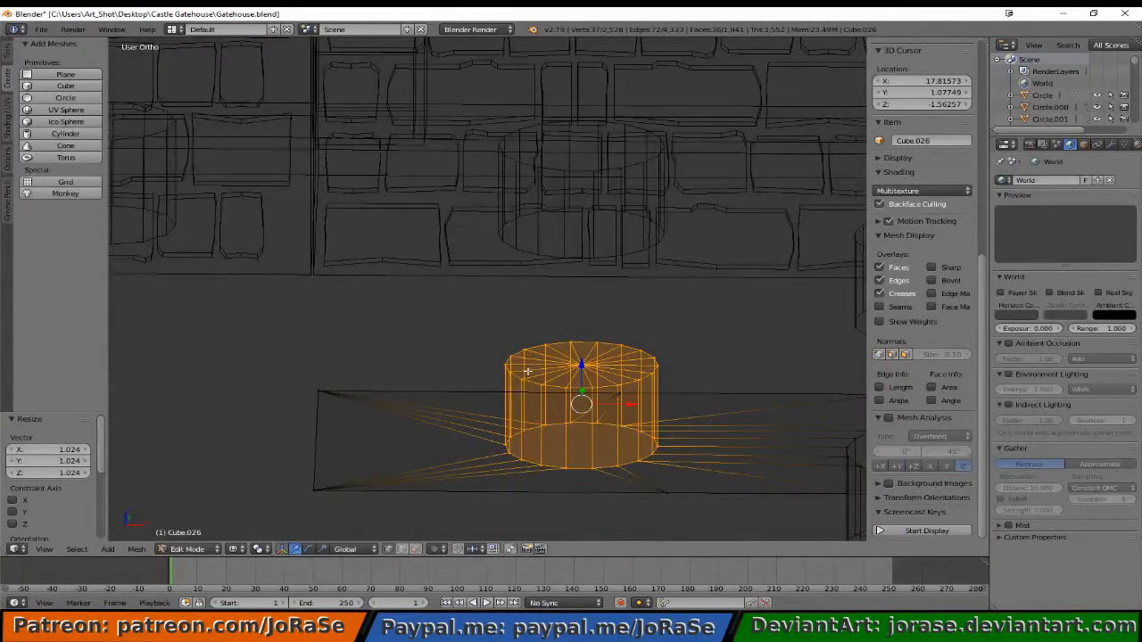
- Return to Object Mode and raise the underside and bricks 1.069 along Z, back to the wall block's bottom edge
key("Tab")
scroll(634, 384, "down", 4)
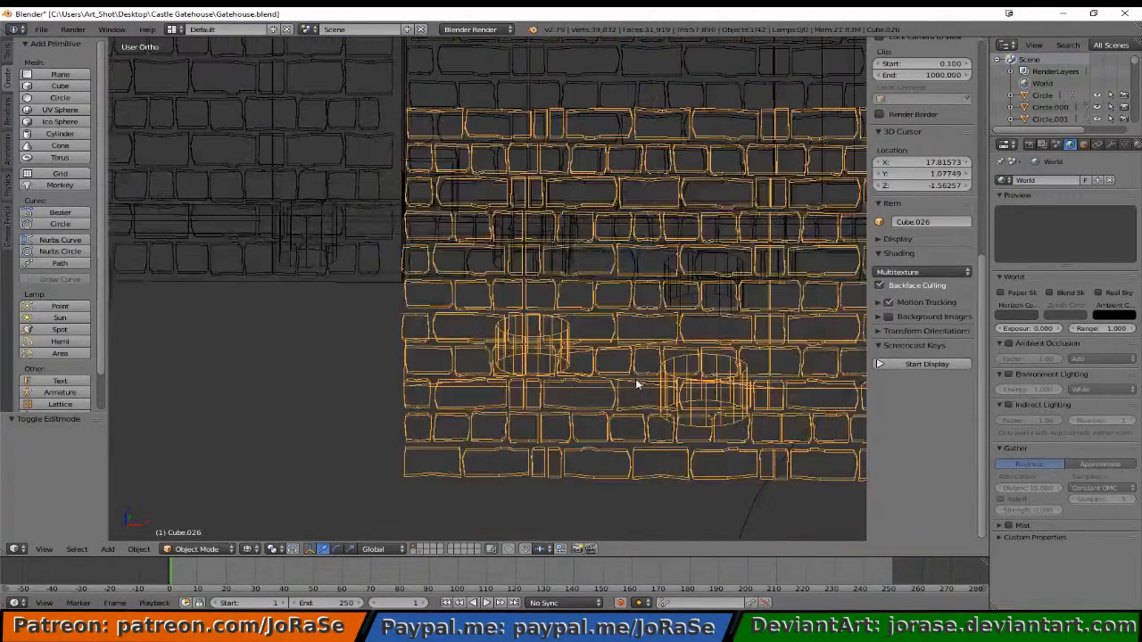
key("KP_3")
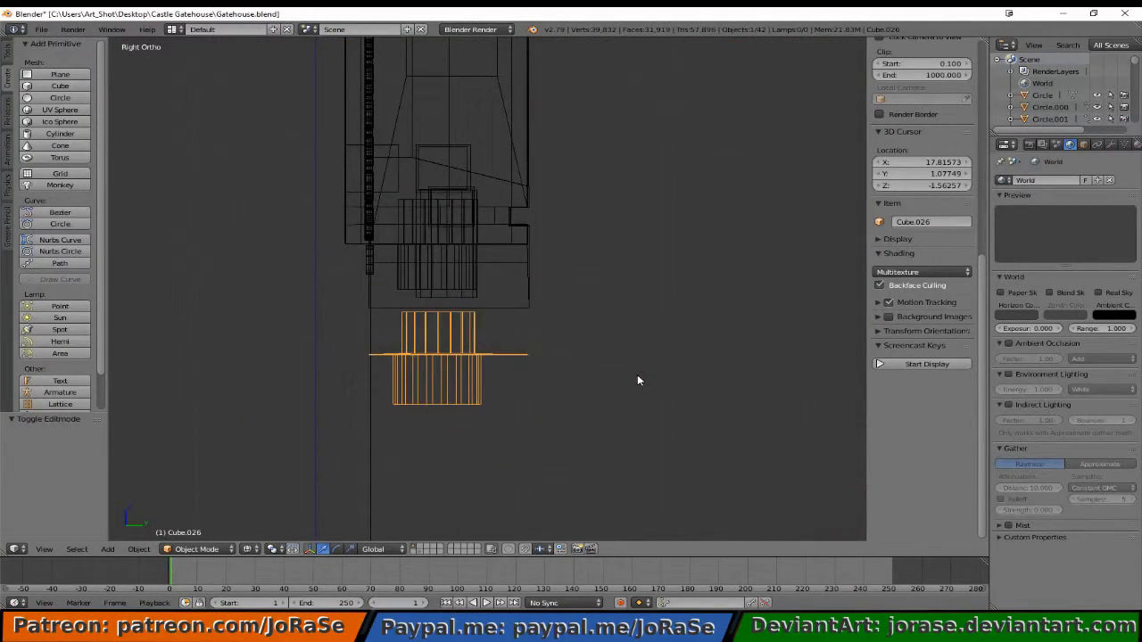
key("KP_1")
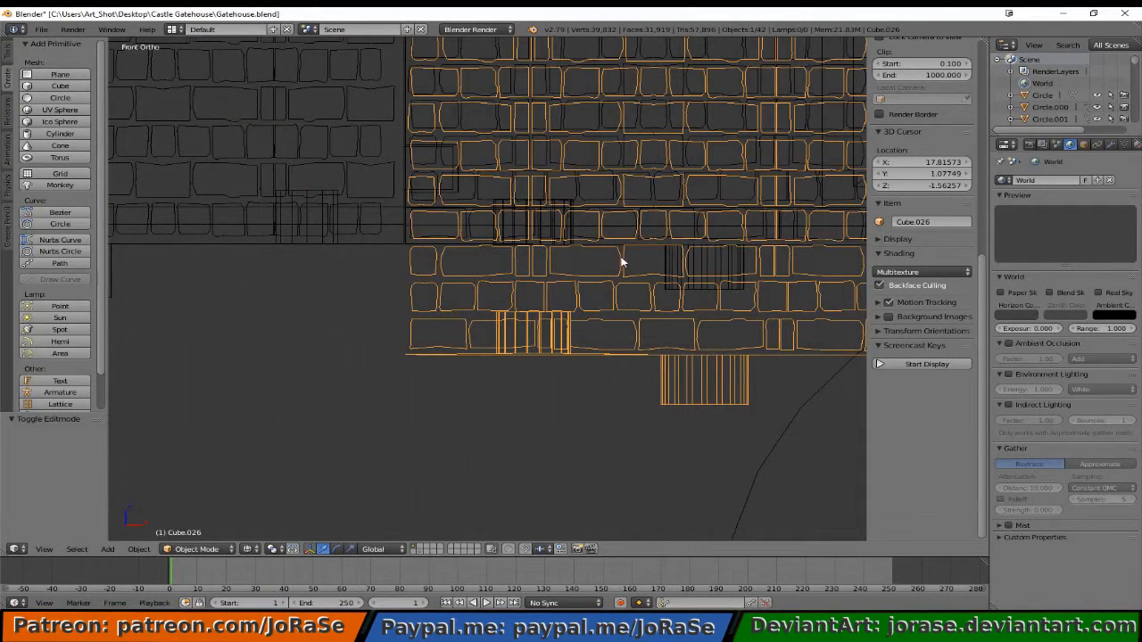
key("KP_Decimal")
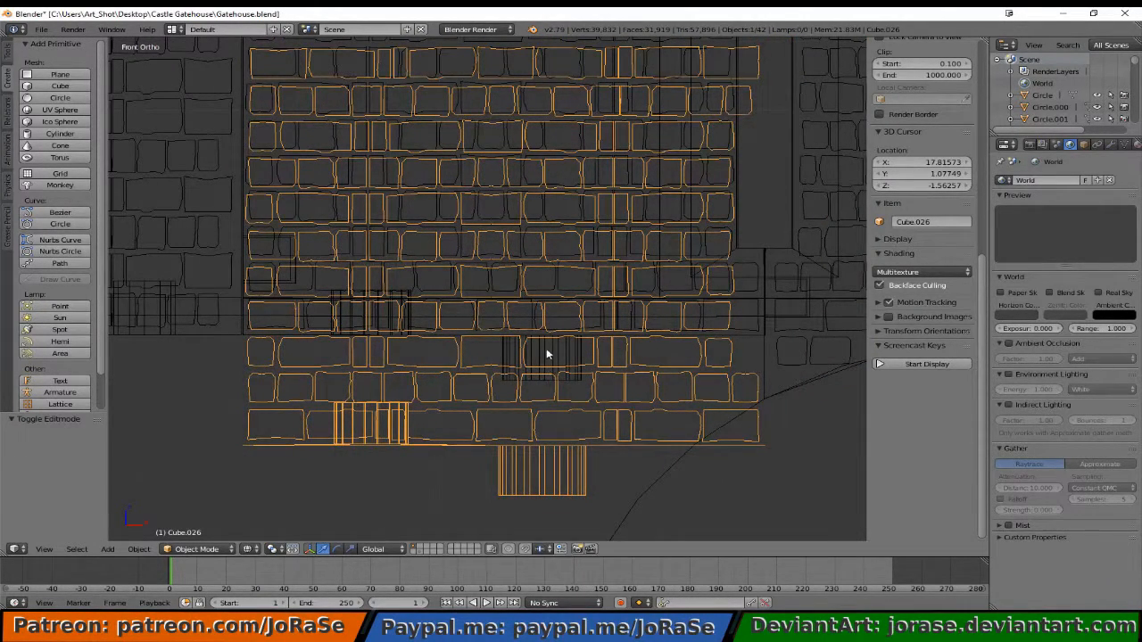
scroll(565, 393, "down", 2)
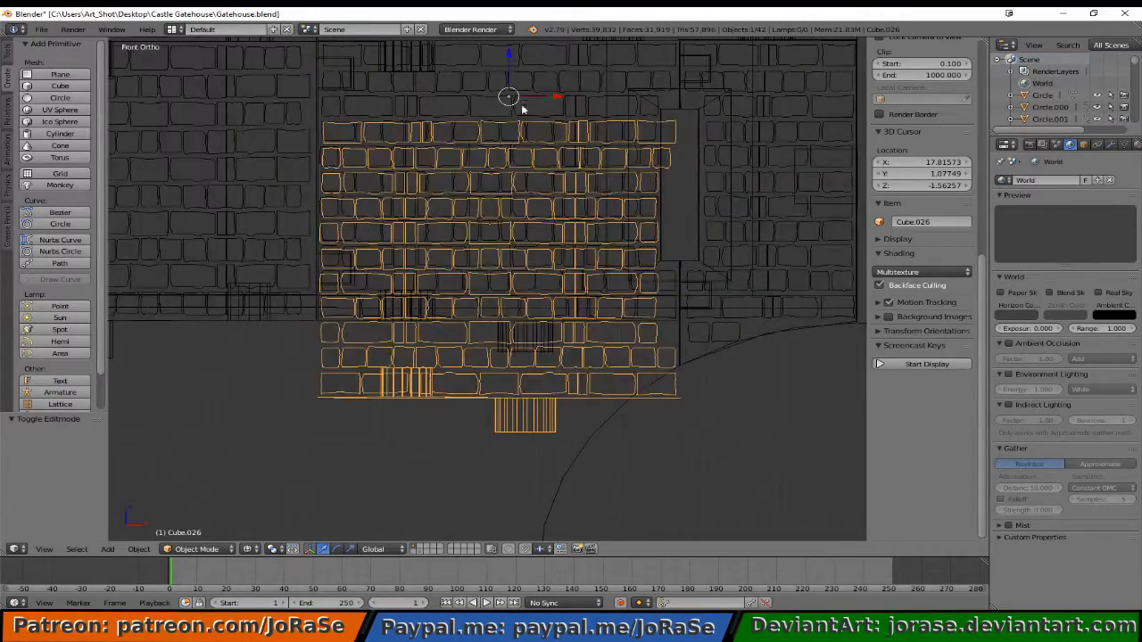
left_click_drag(509, 85, 532, 508)
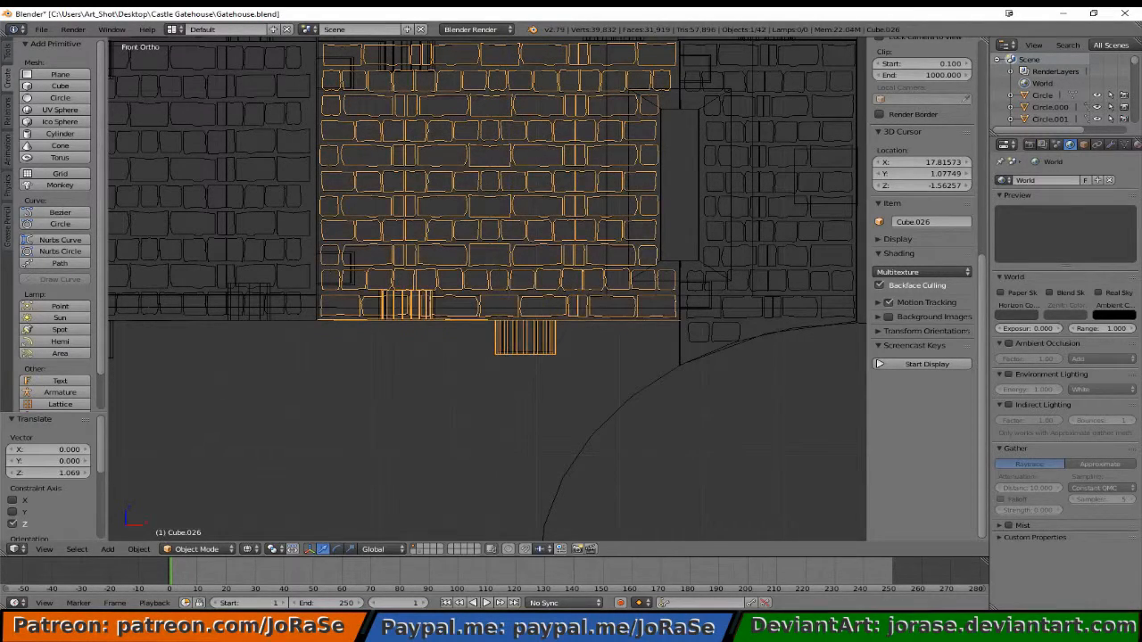
scroll(506, 400, "up", 5)
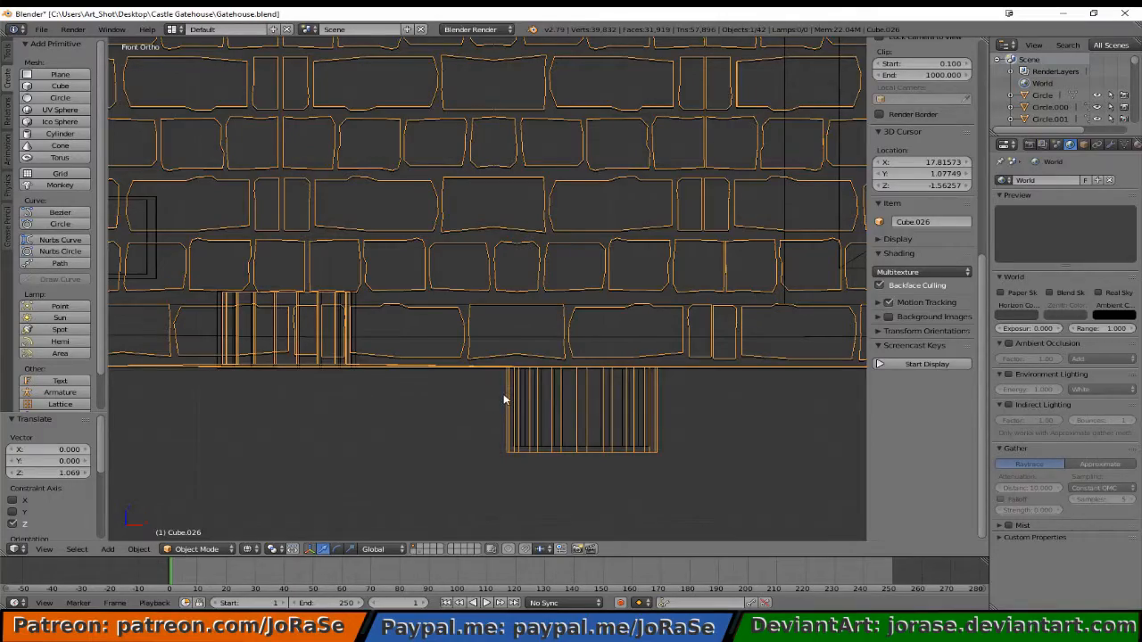
- Lower the underside and bricks 0.169 along Z from an angled view
mouse_move(520, 367)
middle_mouse_down()
mouse_move(512, 439)
mouse_move(527, 372)
middle_mouse_up()
scroll(516, 437, "down", 5)
middle_click_drag(541, 152, 536, 192)
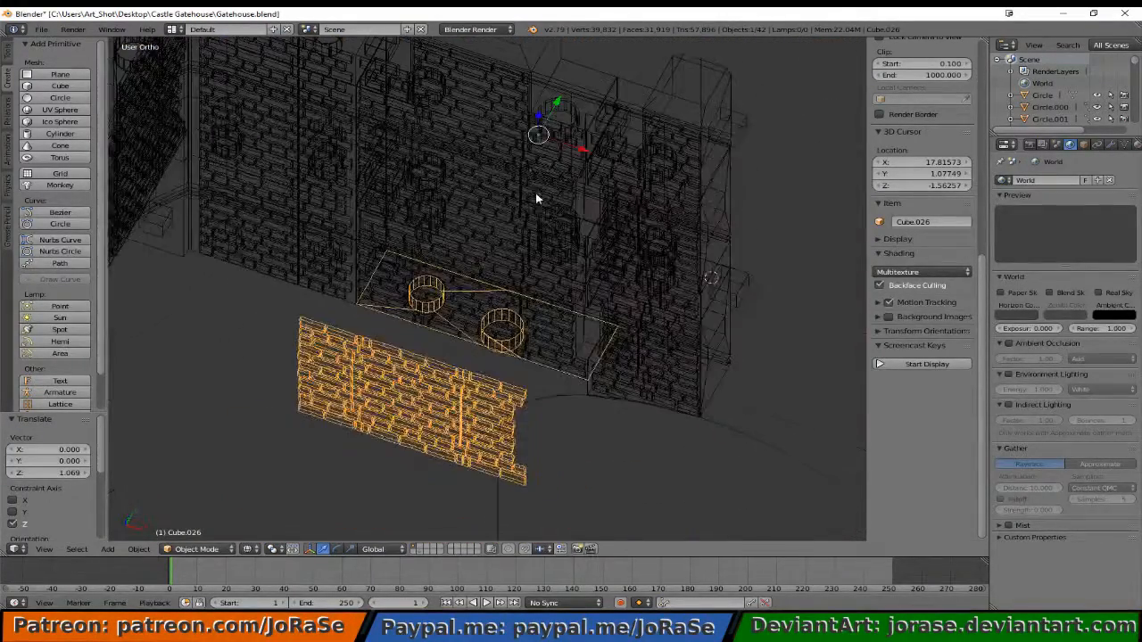
left_click_drag(538, 115, 539, 121)
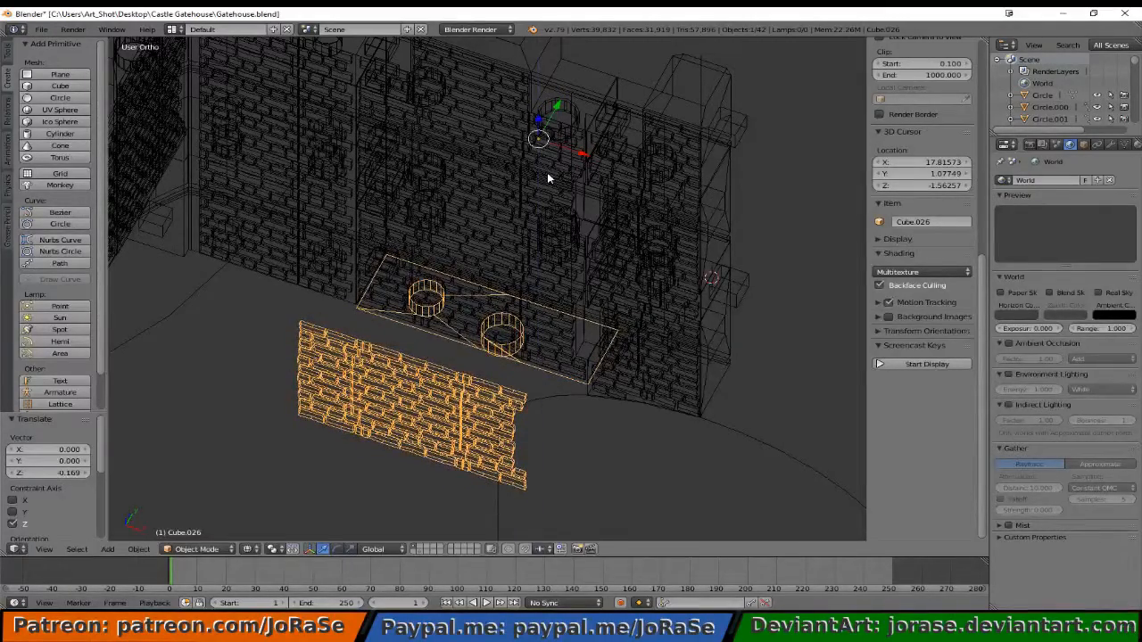
- In front view, raise the underside and bricks 0.155 along Z to meet the wall block's bottom edge
key("KP_3")
key("KP_1")
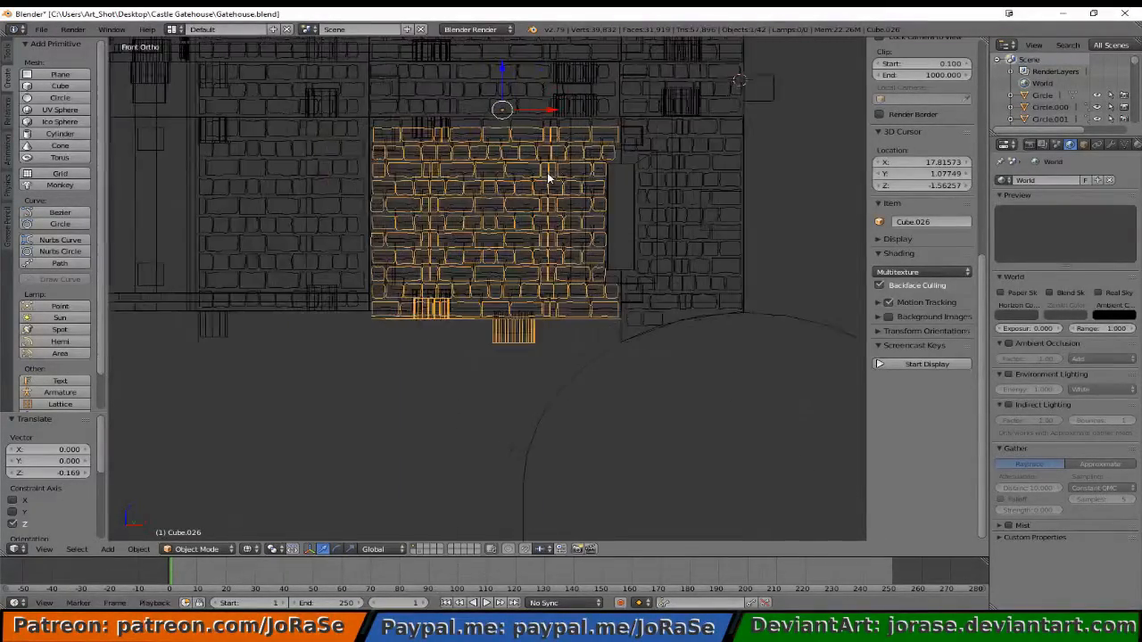
scroll(547, 172, "up", 7)
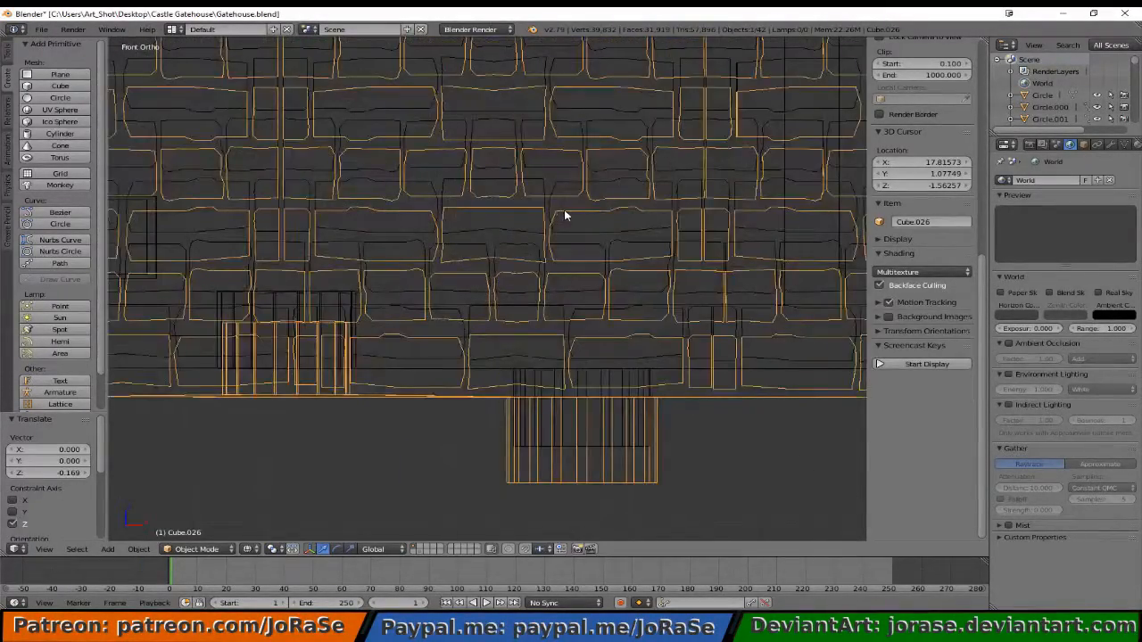
key("g")
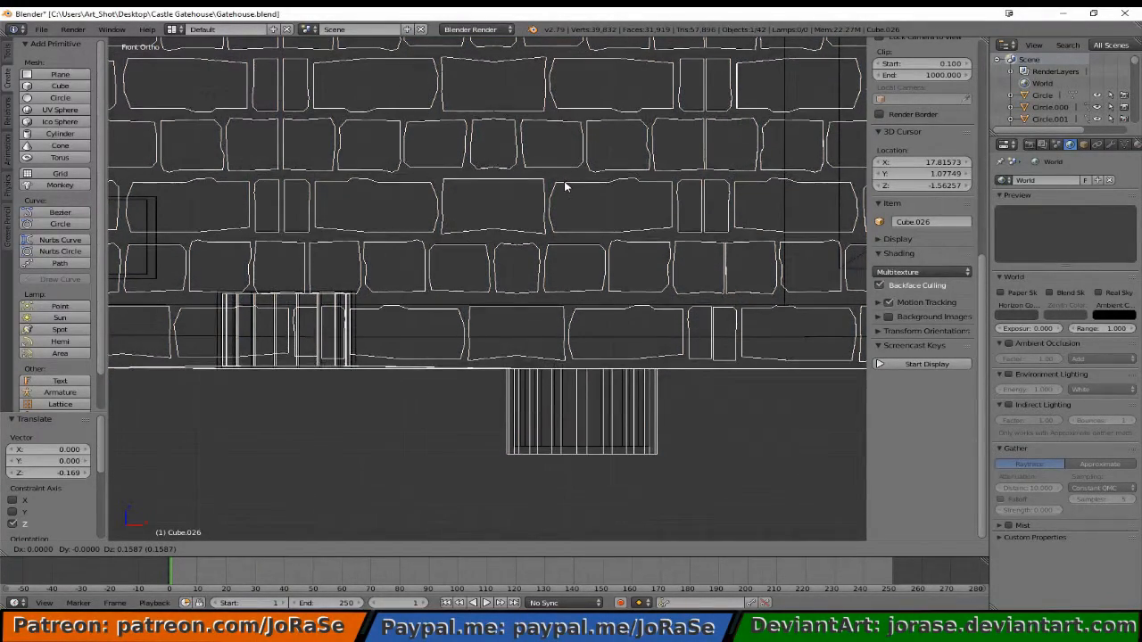
left_click(565, 186)
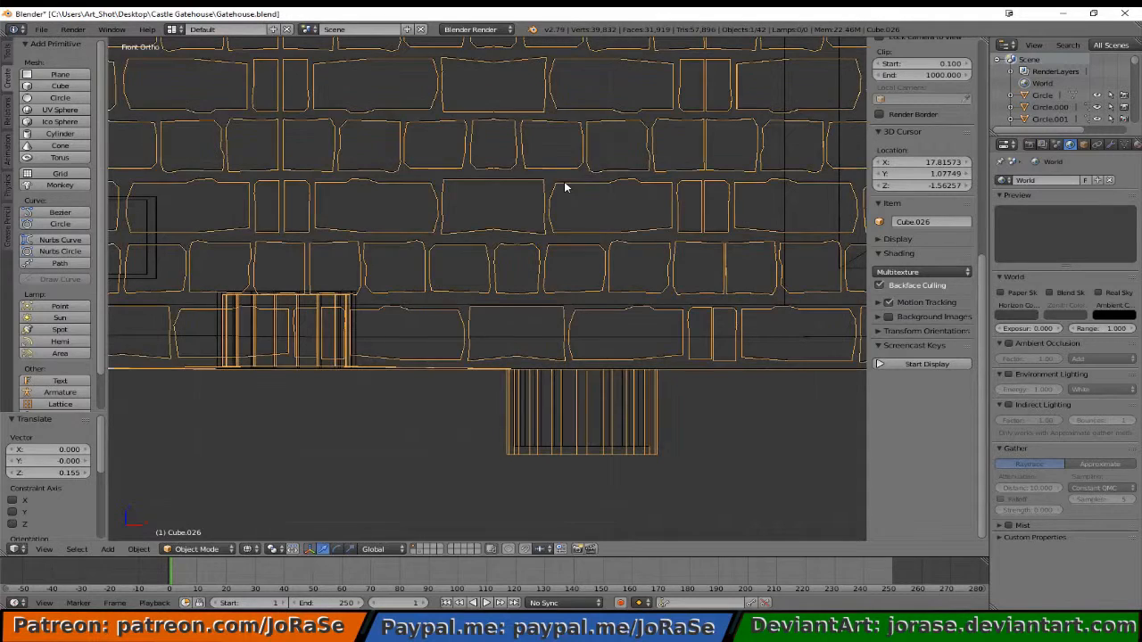
- In Edit Mode, stretch the recessed cylinder by 1.028 along Z to match the hole's depth, then clear the selection
key("Tab")
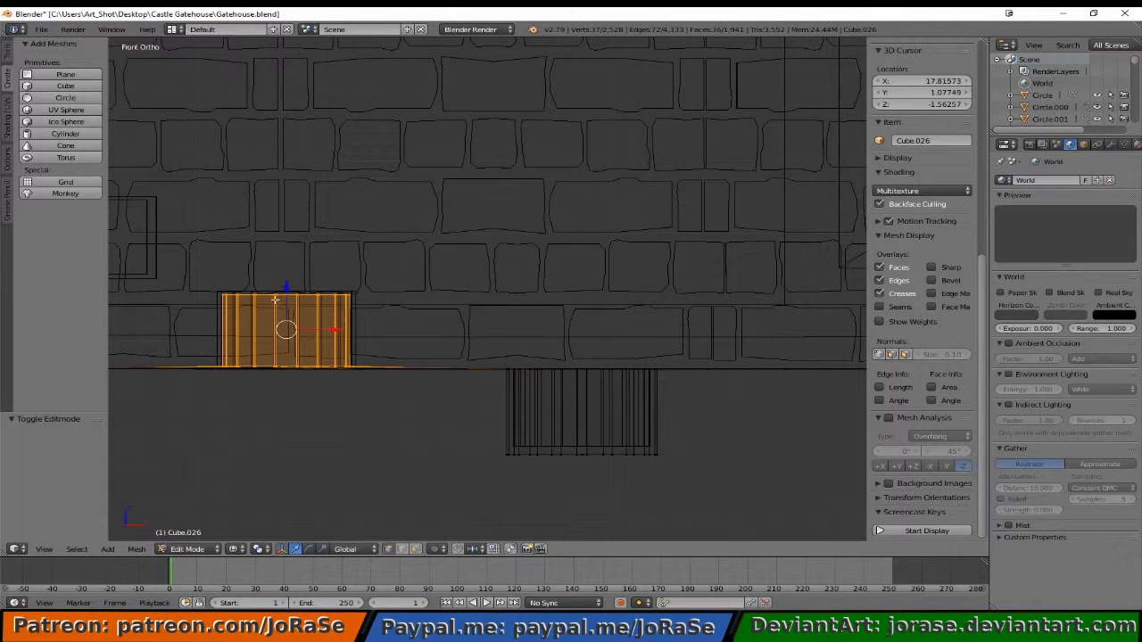
key("s")
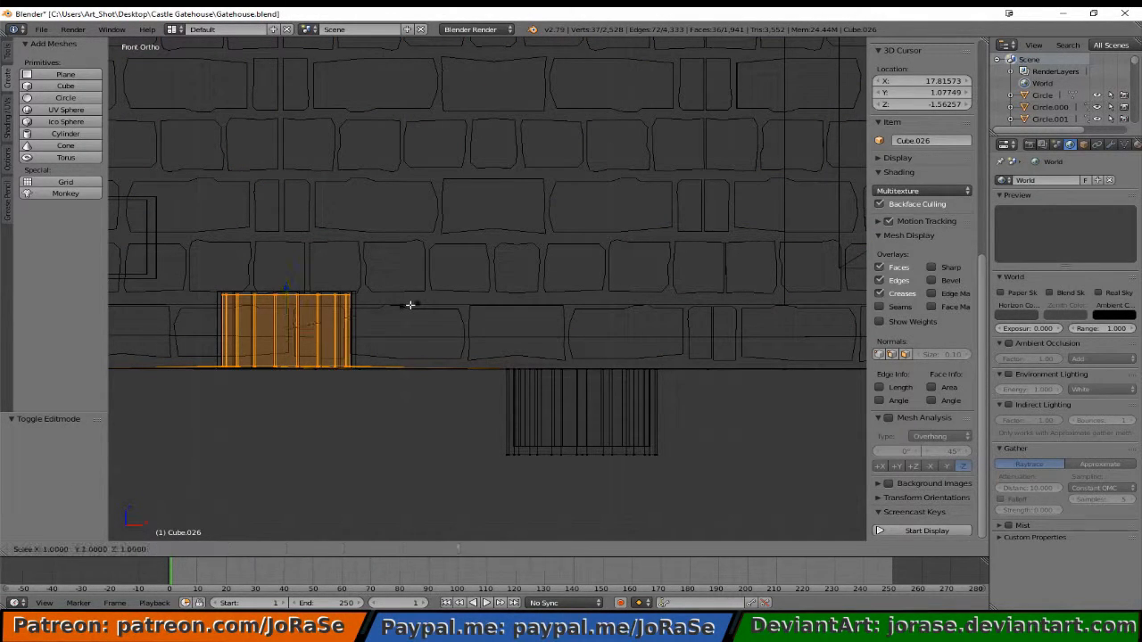
key("z")
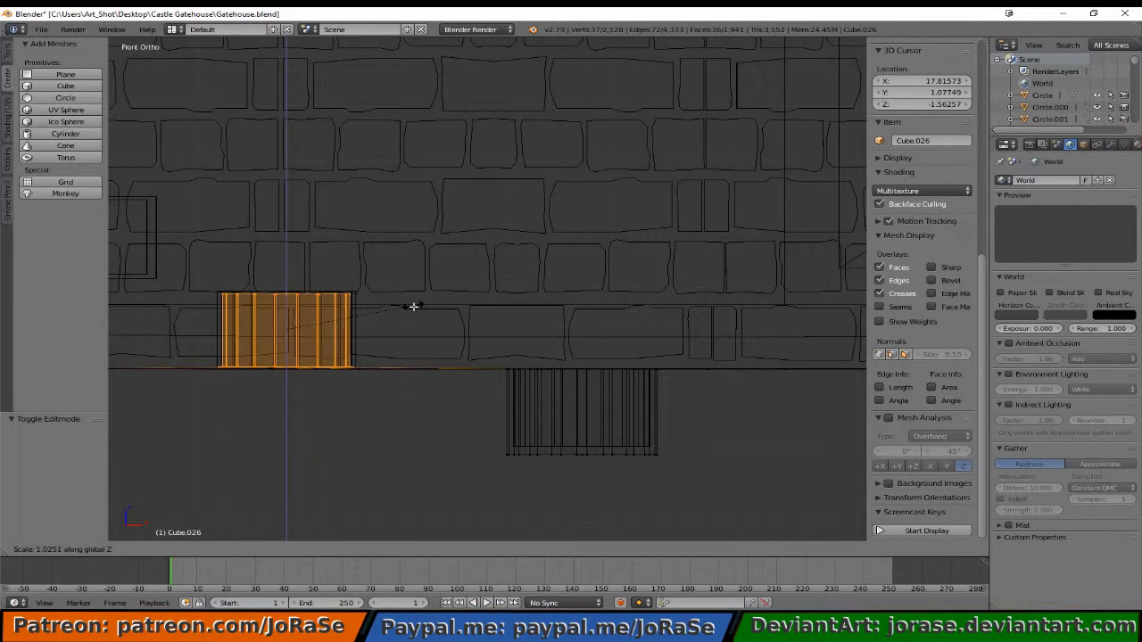
left_click(415, 306)
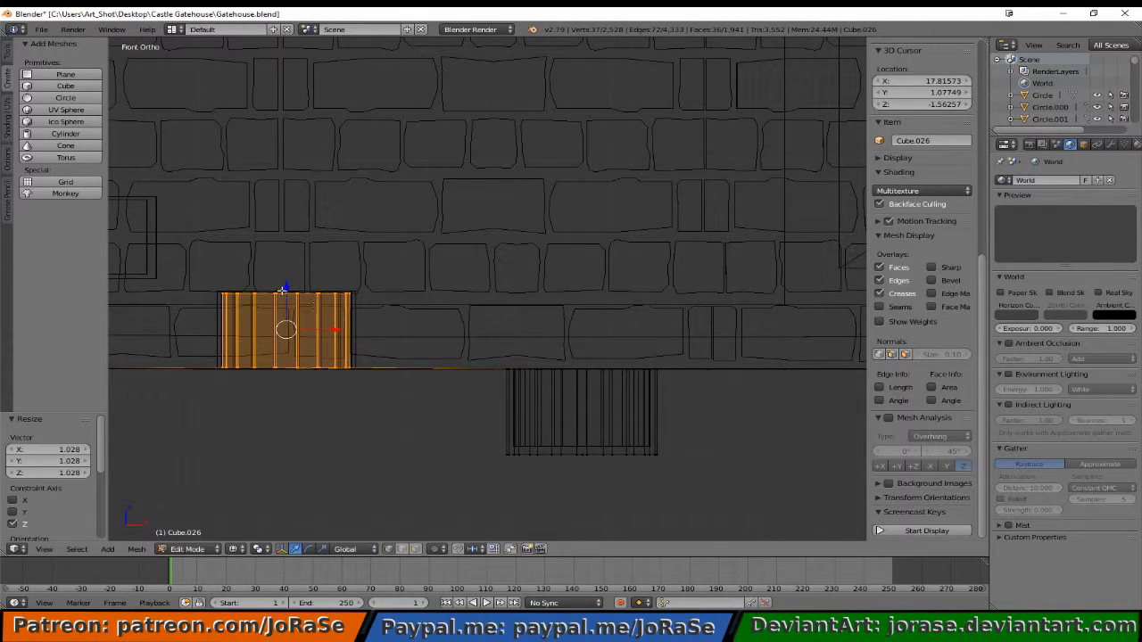
left_click_drag(285, 288, 294, 293)
key("a")
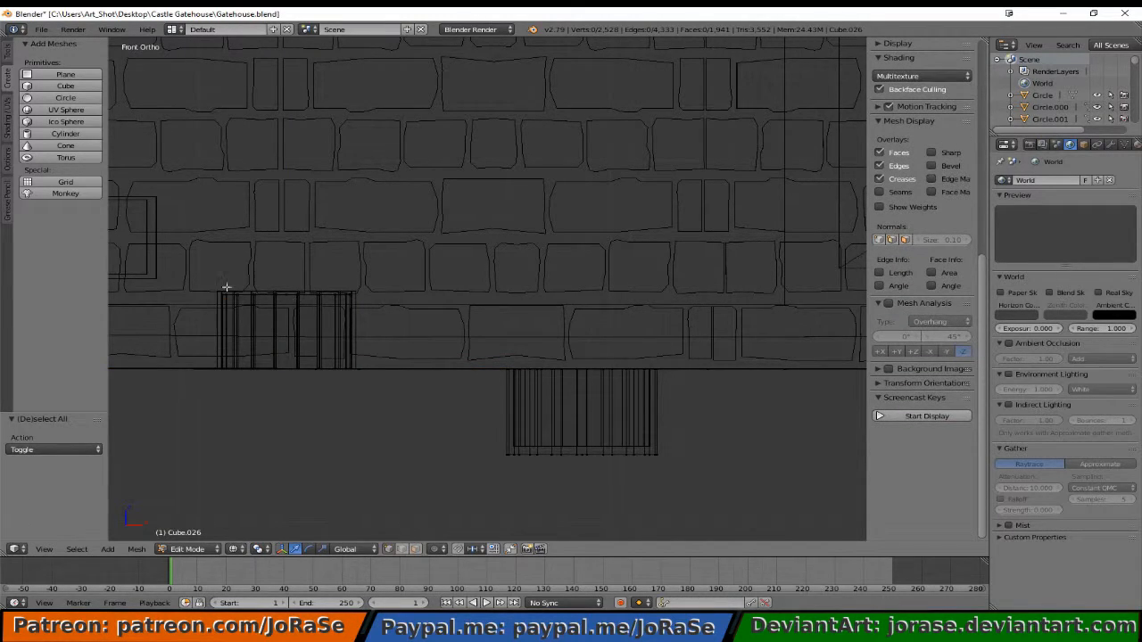
- Extrude the underside's front corner vertex nearest the arch 0.600 straight down onto the arch curve
scroll(438, 430, "down", 2)
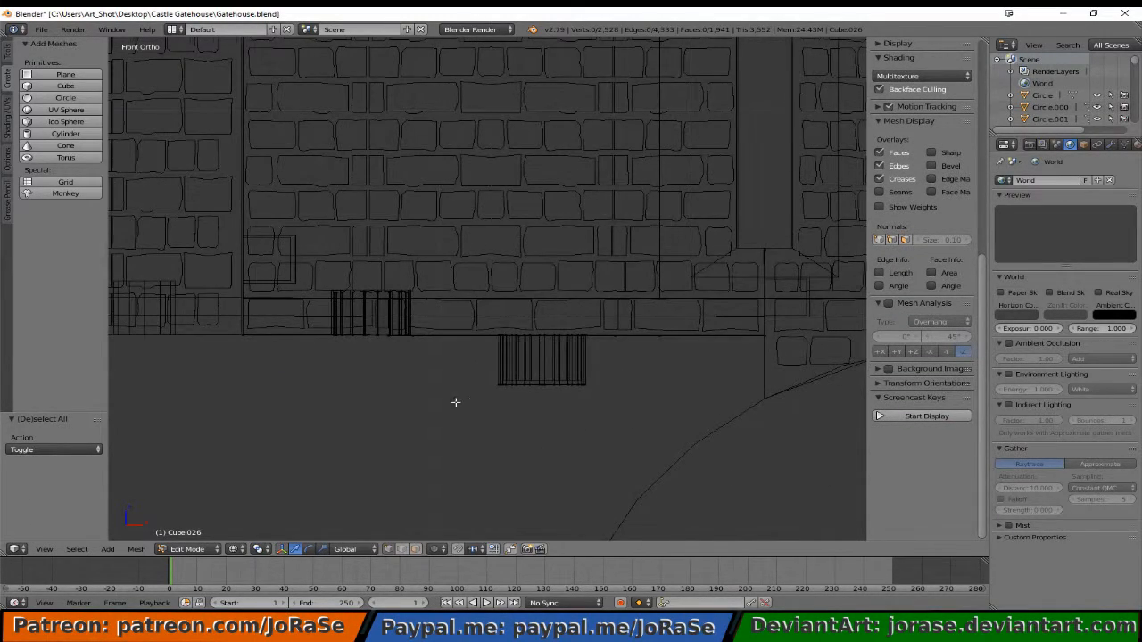
middle_click_drag(454, 402, 422, 408)
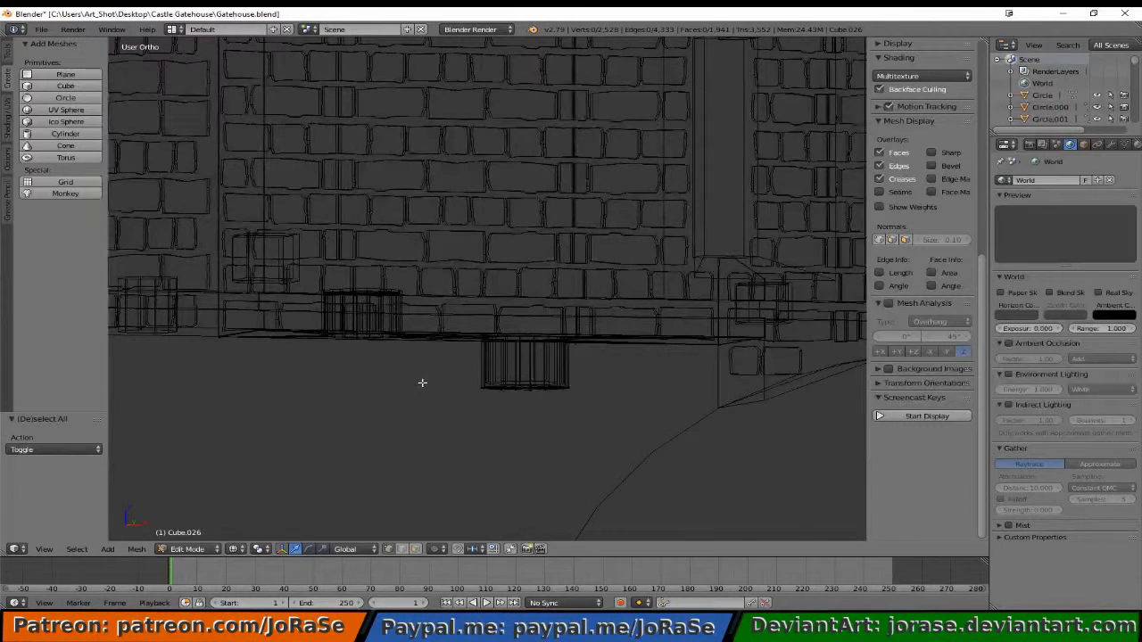
key("KP_3")
key("KP_1")
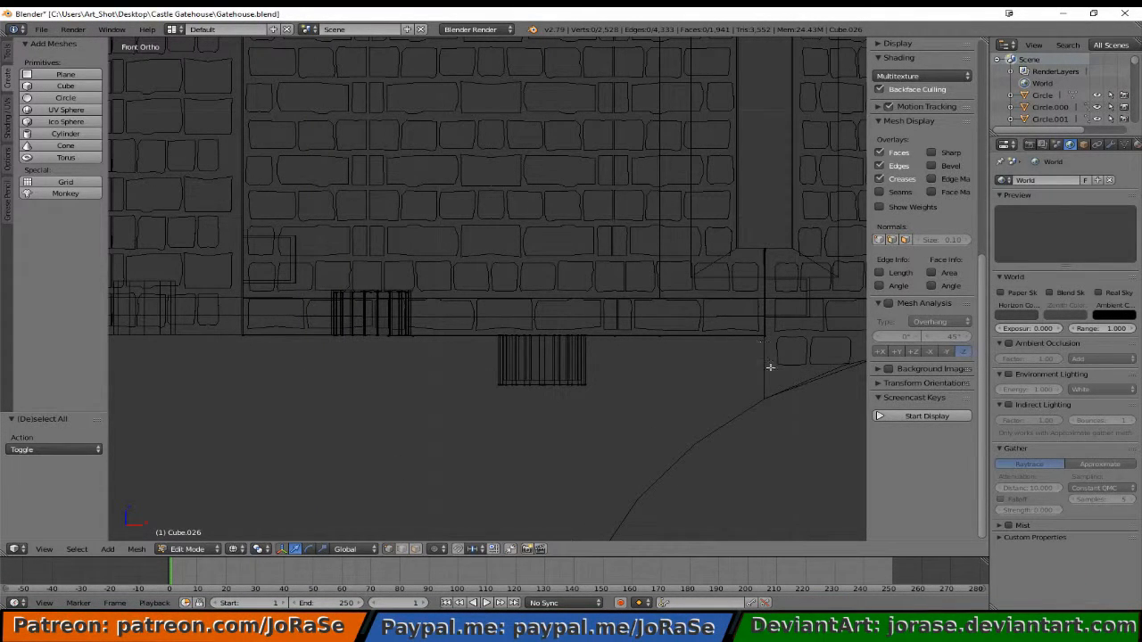
middle_click_drag(746, 406, 645, 372)
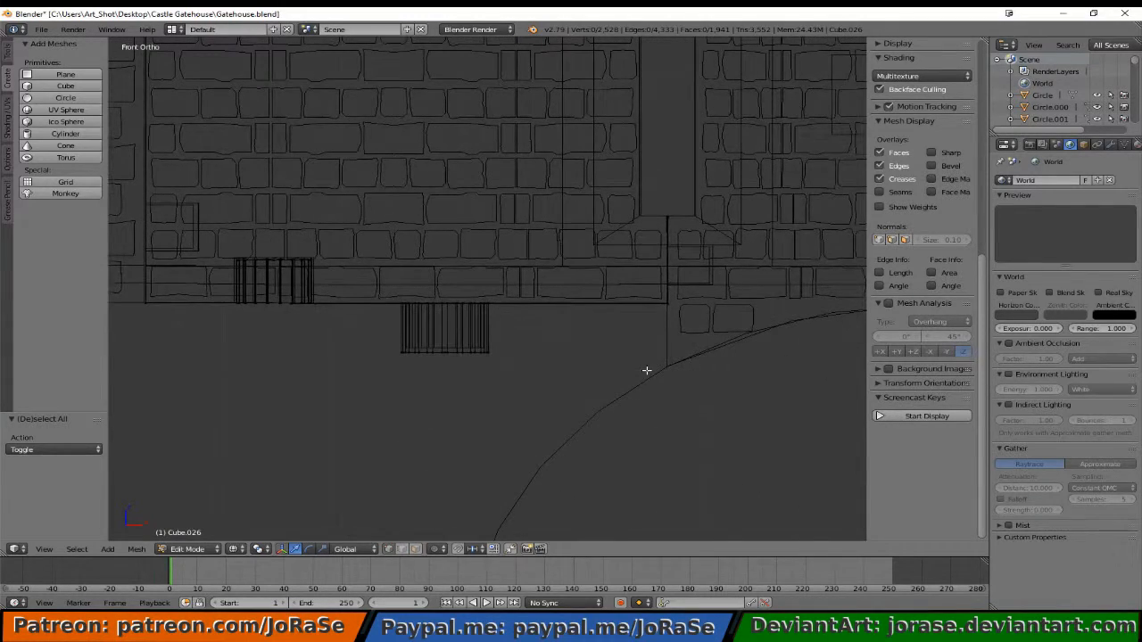
mouse_move(660, 334)
middle_mouse_down()
mouse_move(659, 367)
mouse_move(664, 344)
middle_mouse_up()
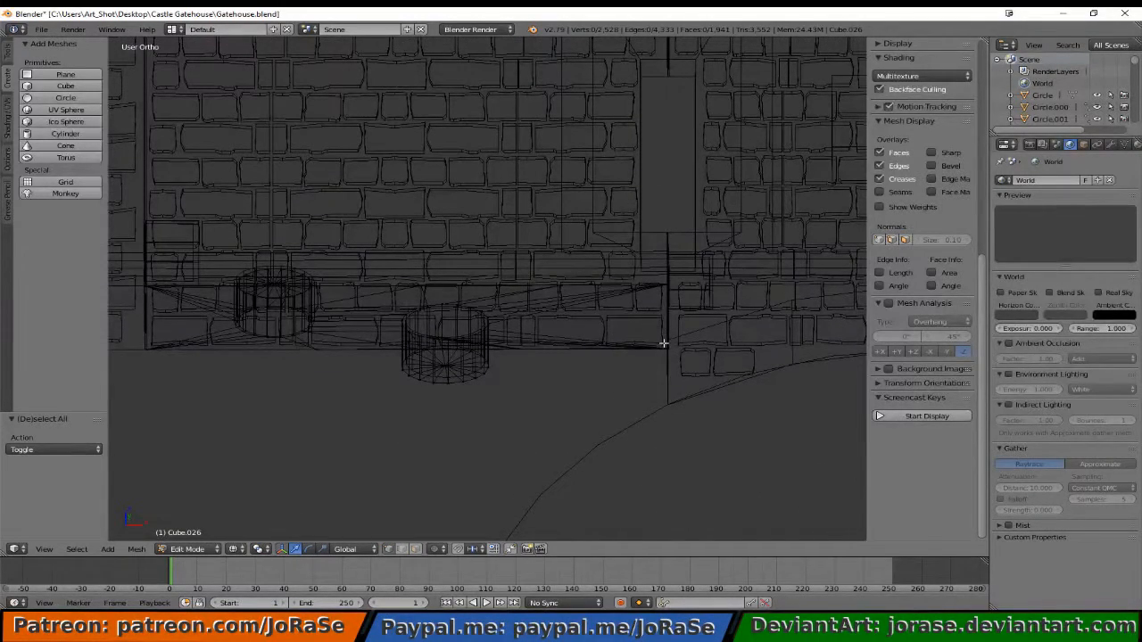
right_click(667, 347)
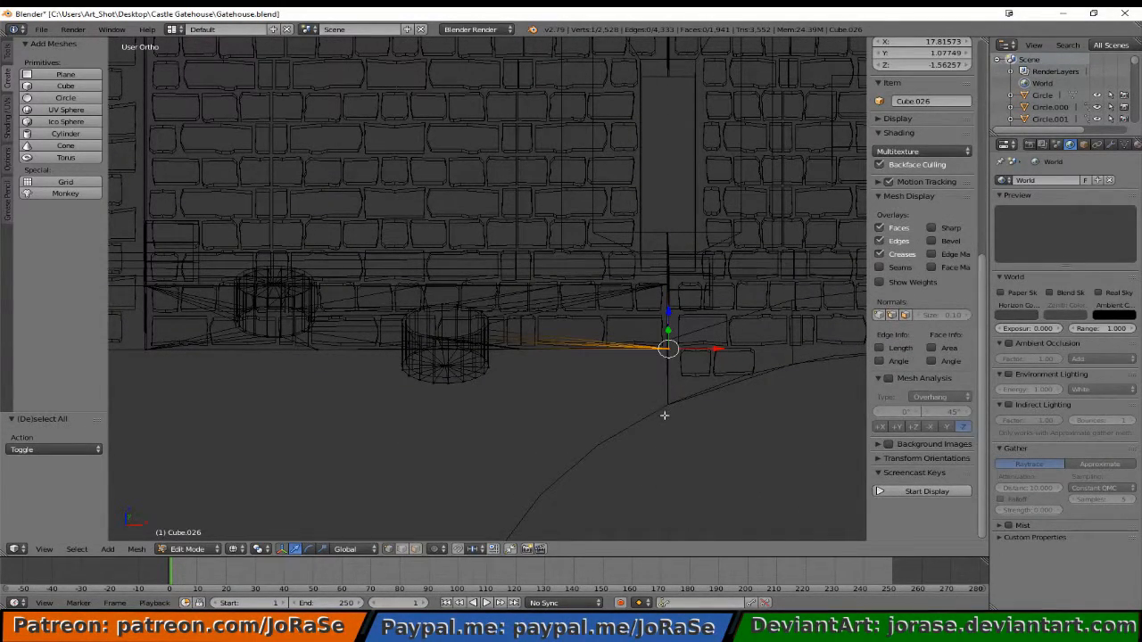
key("KP_1")
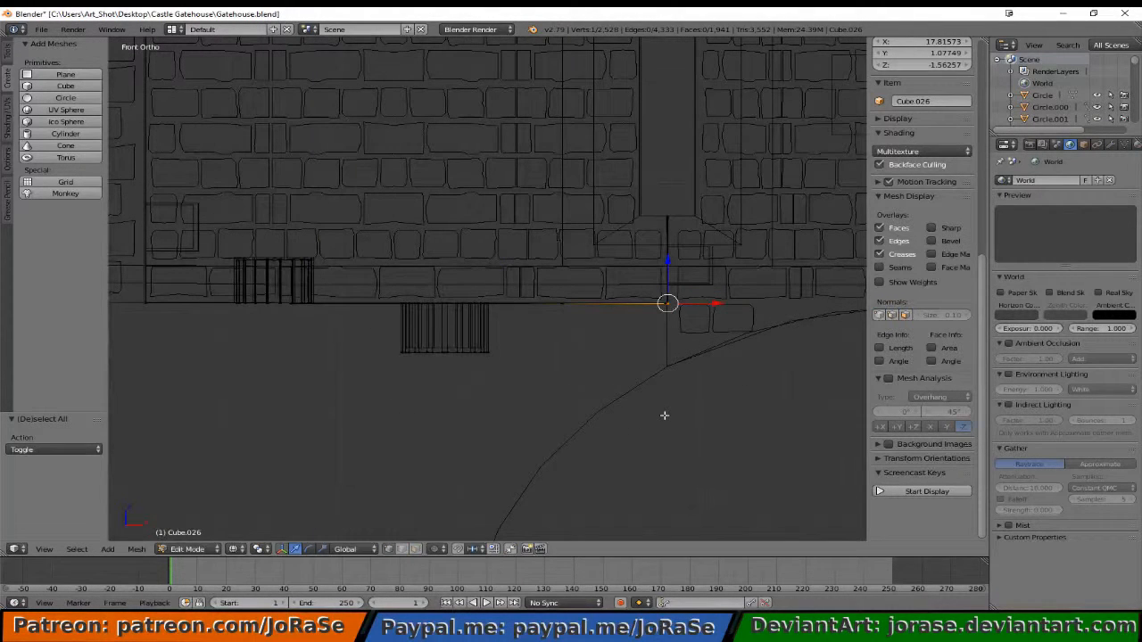
key("e")
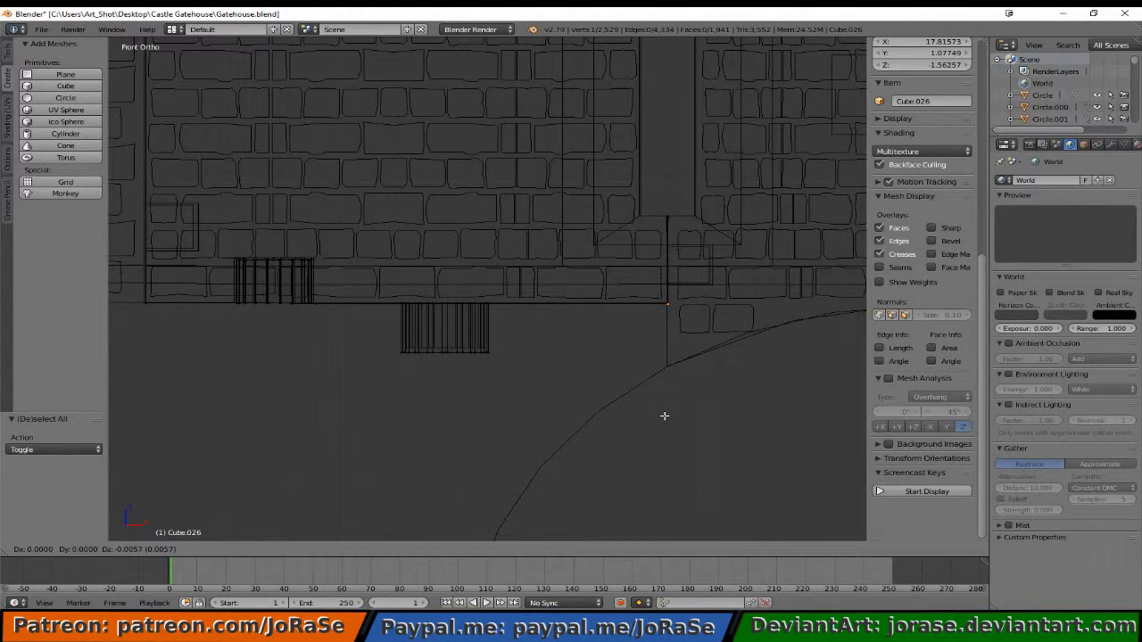
left_click(664, 479)
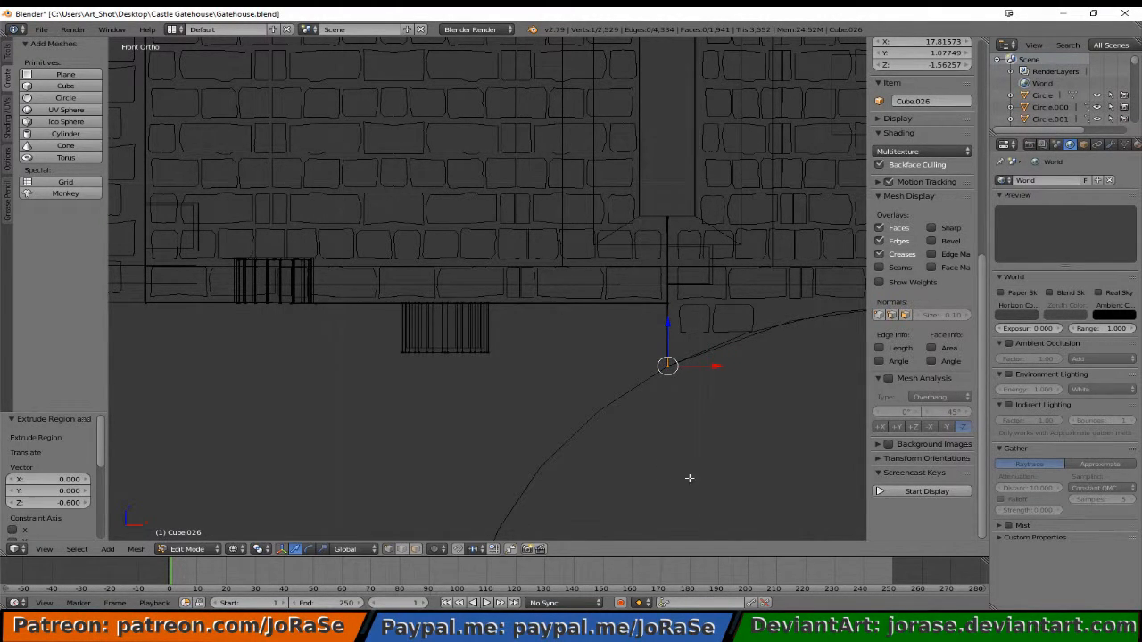
- Extrude three more vertices down along the arch curve, offsetting the last by -0.354 in X and -0.594 in Z
middle_click_drag(689, 478, 688, 431, "shift")
key("e")
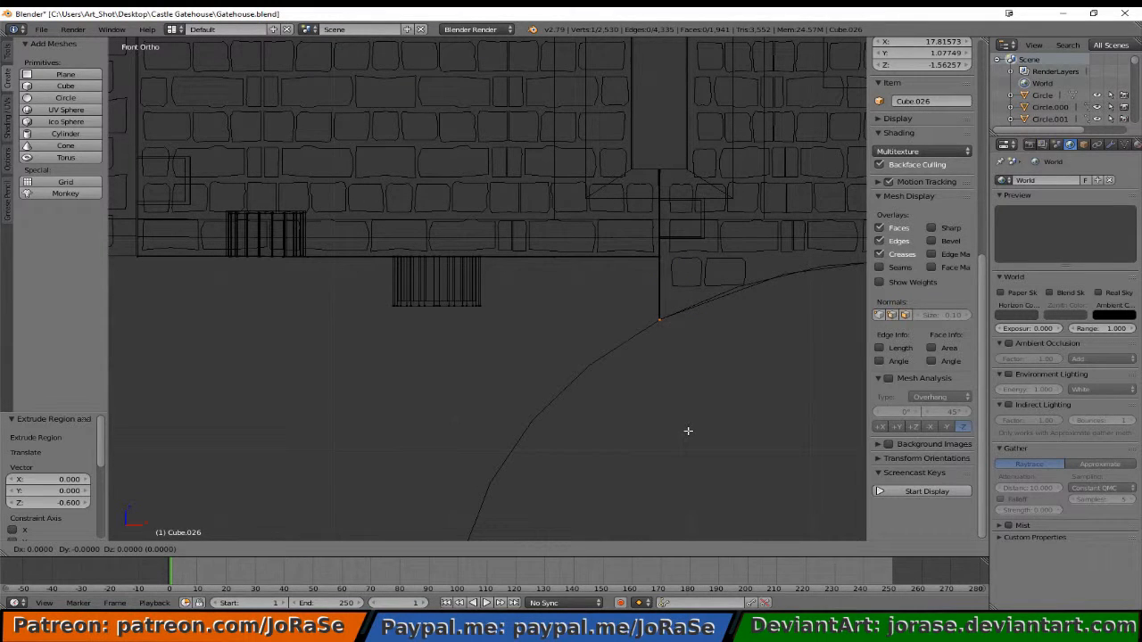
left_click(614, 479)
key("e")
left_click(616, 491)
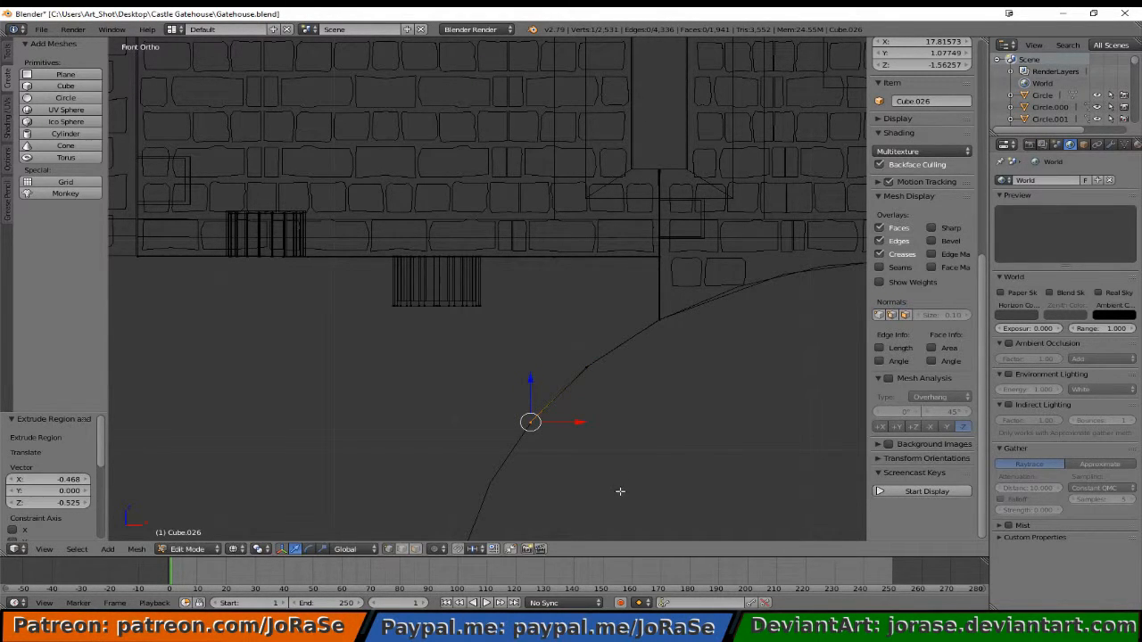
key("e")
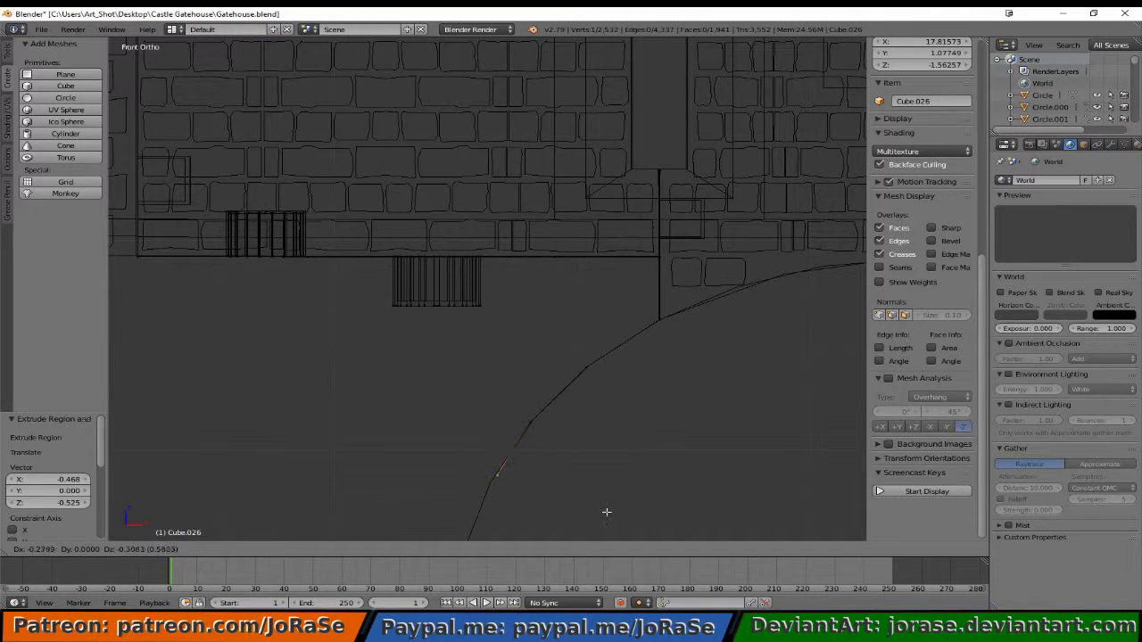
left_click(599, 519)
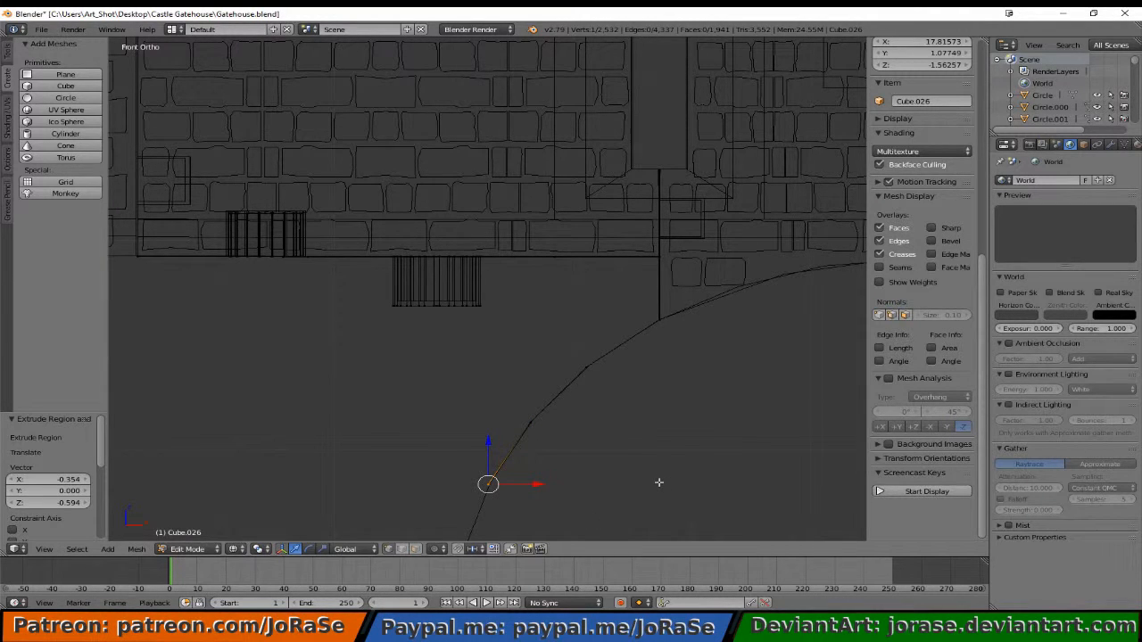
- Extrude the lowest arch vertex and move the new point -3.089 along X, under the wall block's far corner
scroll(658, 482, "down", 3)
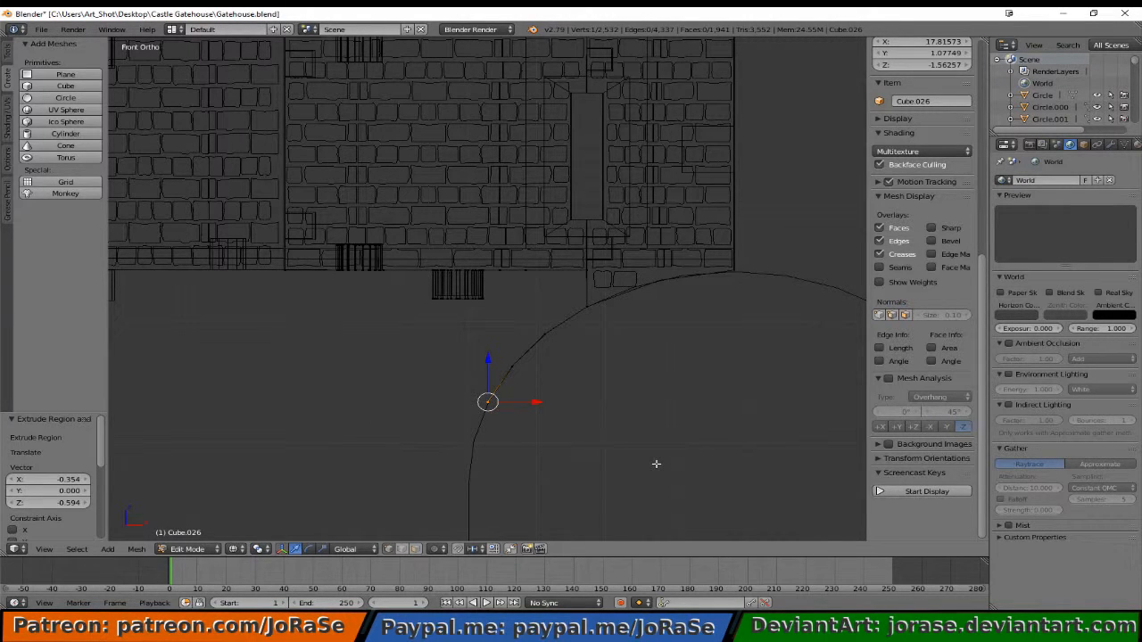
key("e")
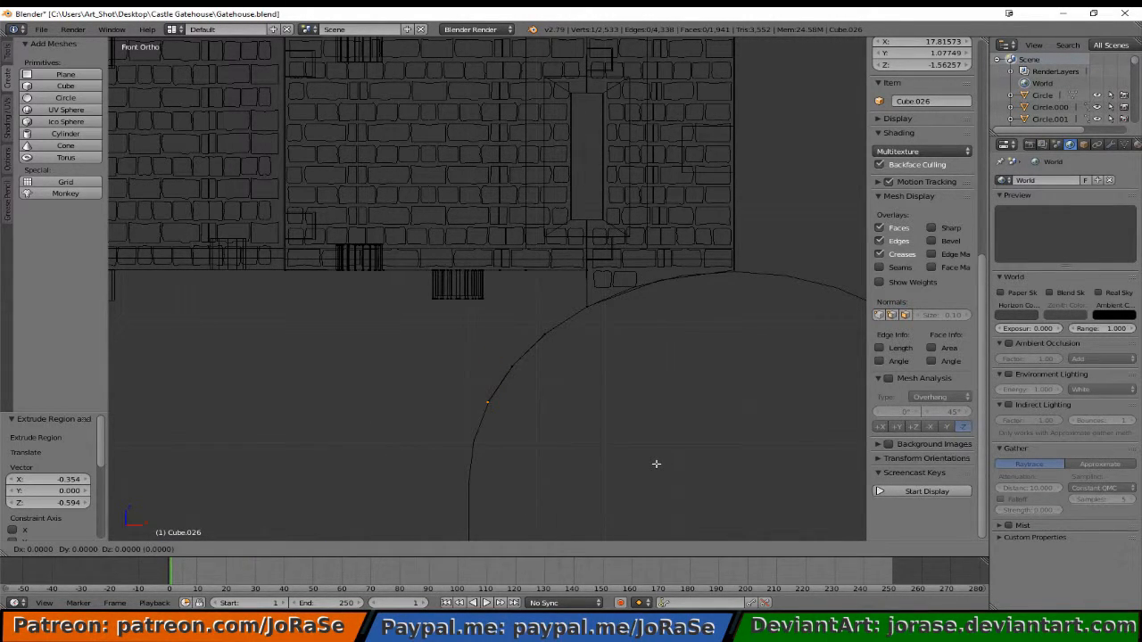
left_click(656, 464)
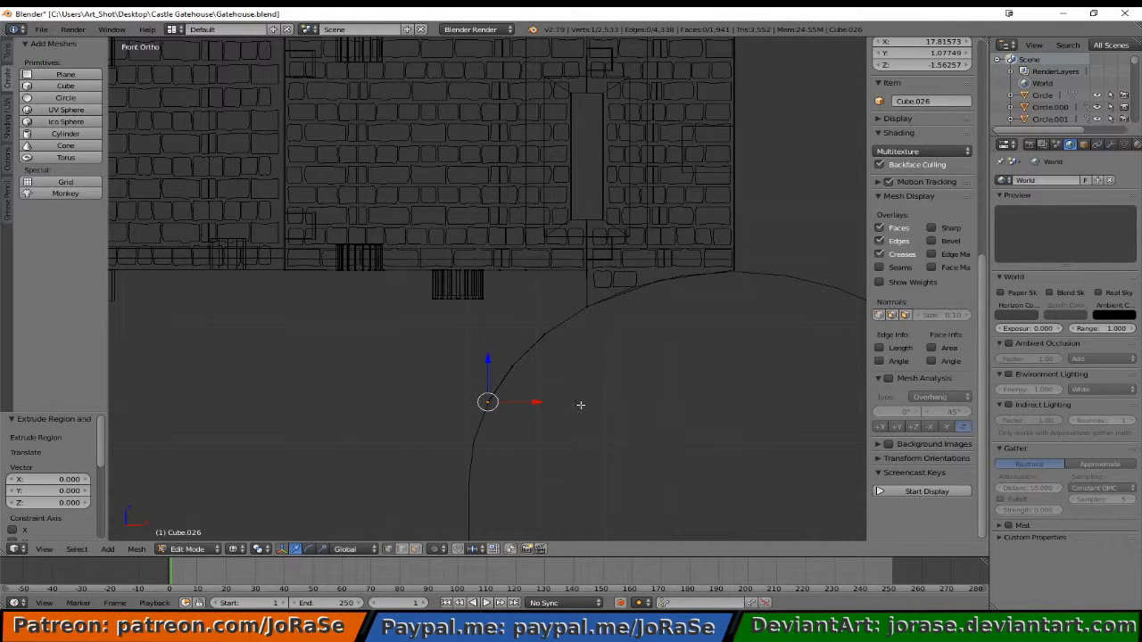
key("g")
key("x")
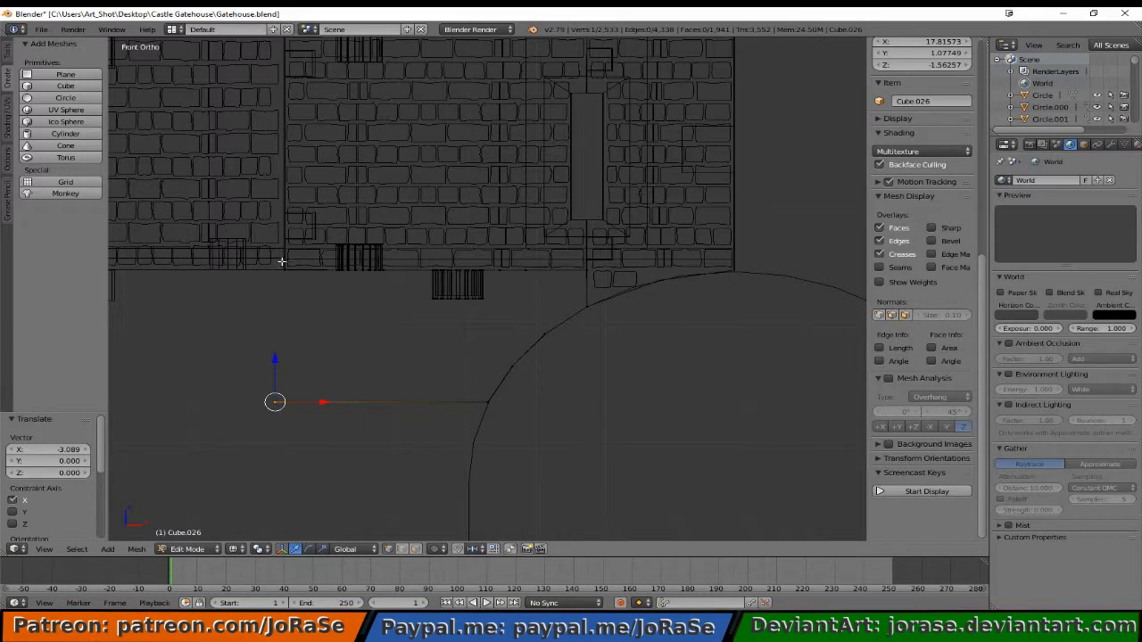
- Connect the new end vertex to the underside's front corner above it with an edge, closing the outline
middle_click_drag(283, 276, 291, 315)
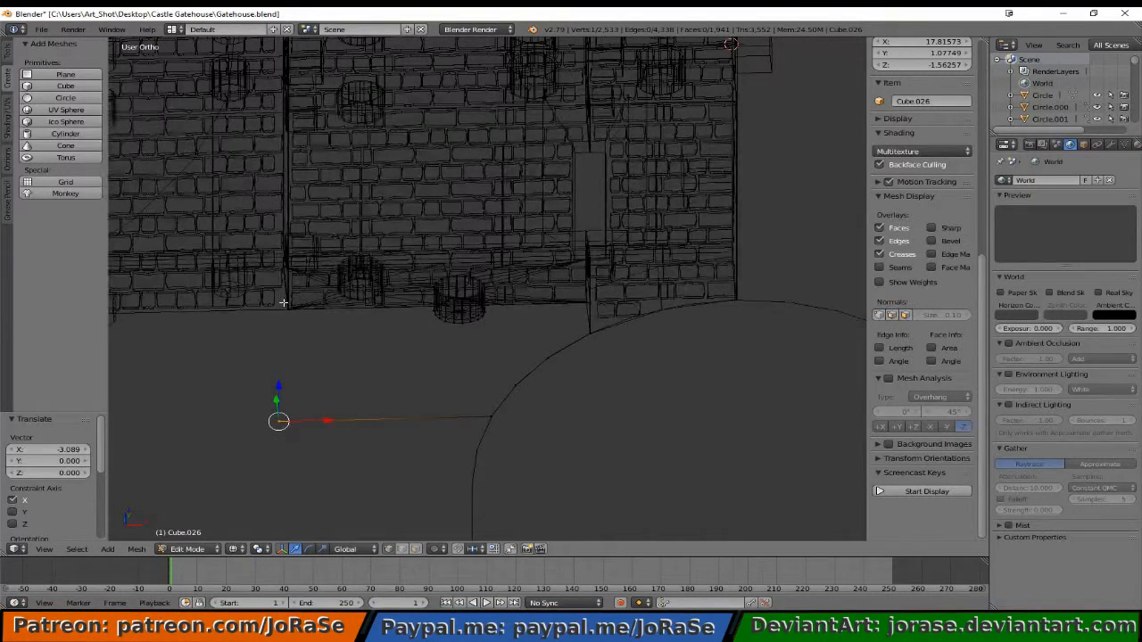
right_click(288, 306, "shift")
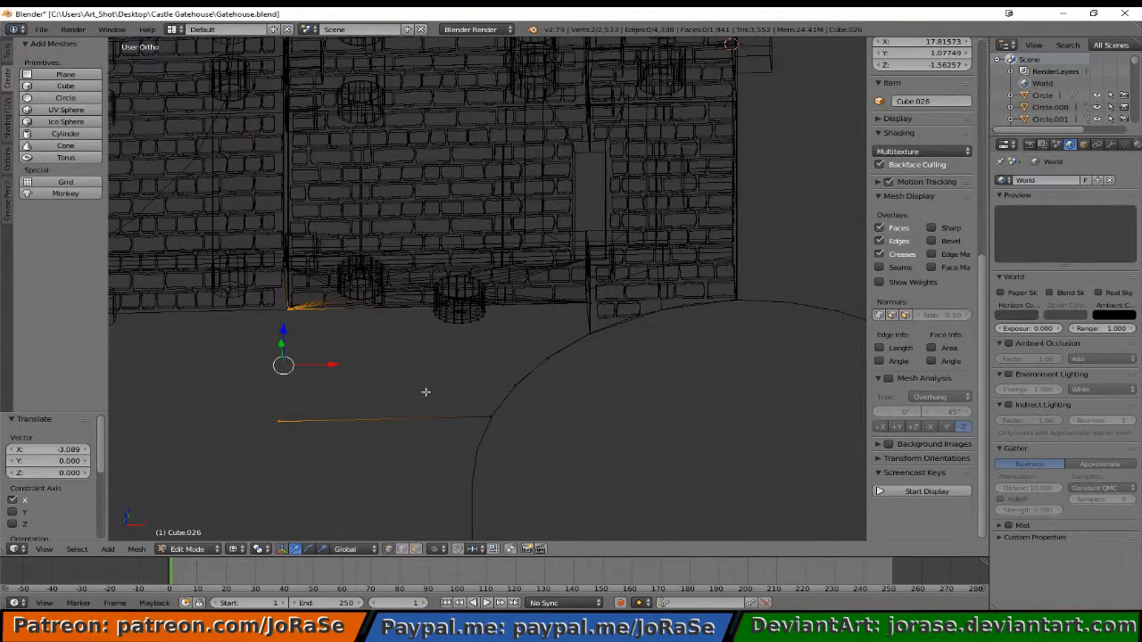
key("KP_3")
key("KP_1")
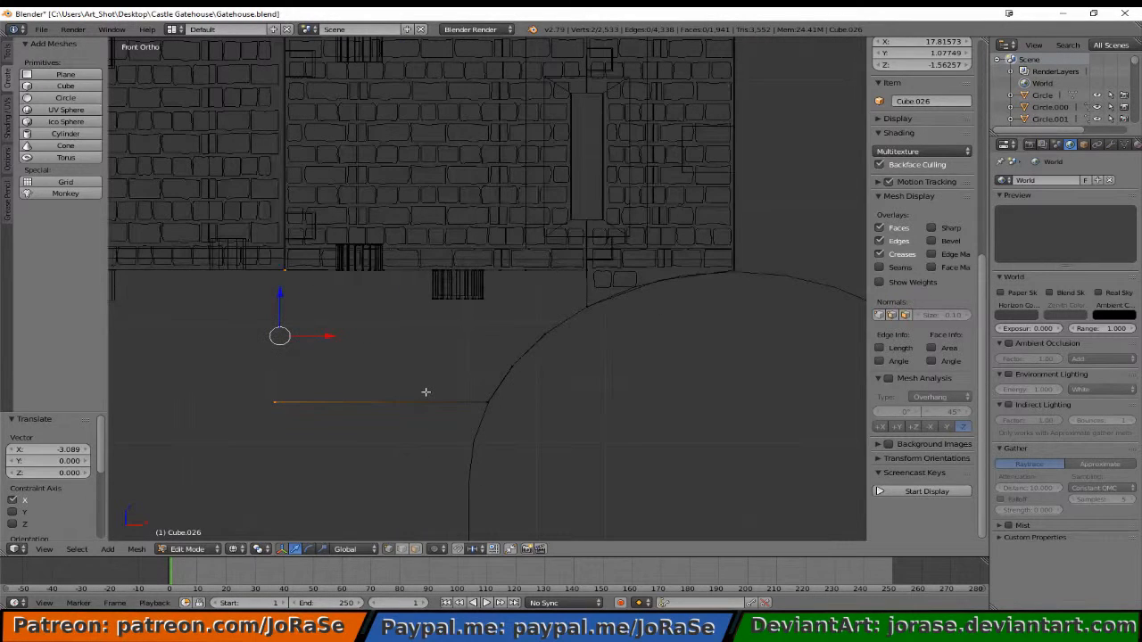
key("f")
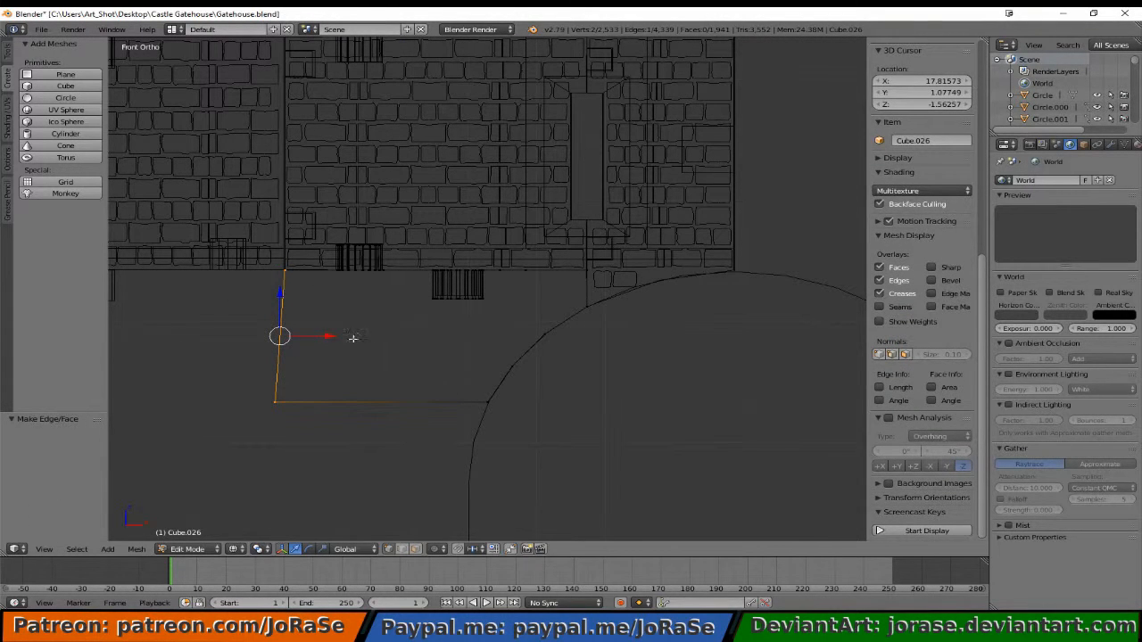
- Move the outline's lower outer corner vertex 0.148 along X to make the side edge vertical, then clear the selection
key("a")
key("b")
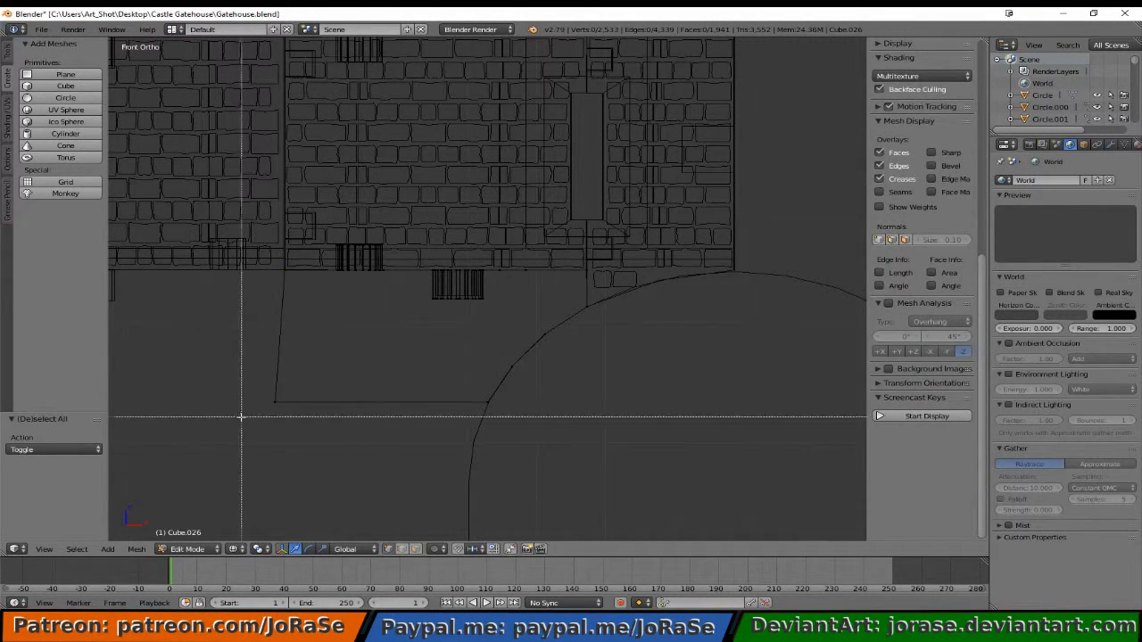
left_click_drag(241, 393, 289, 414)
key("g")
key("x")
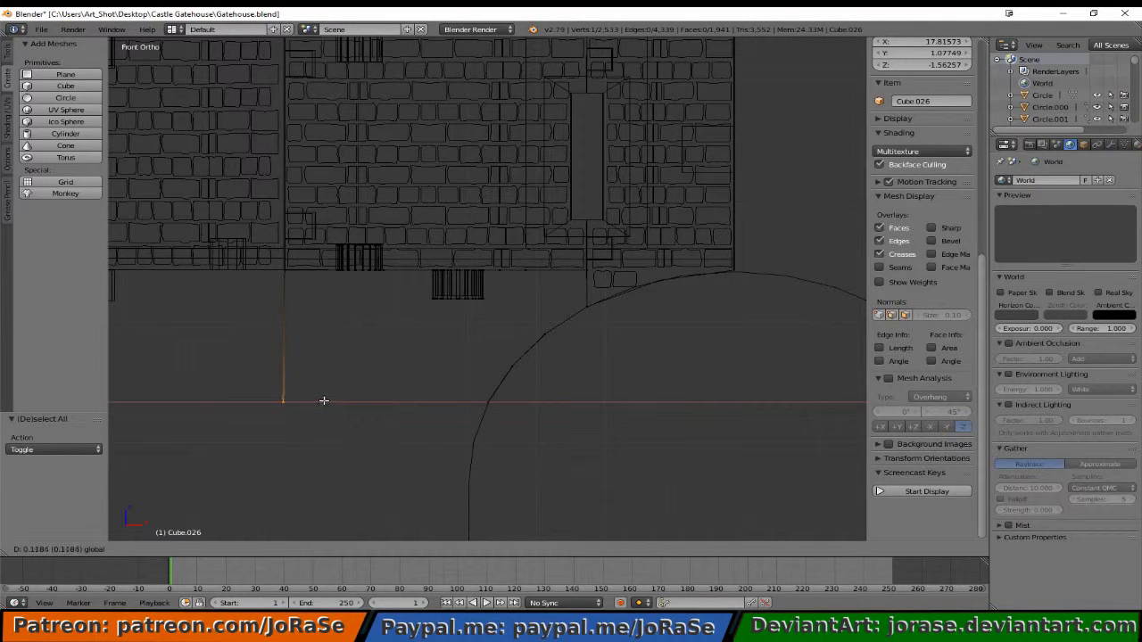
left_click(325, 395)
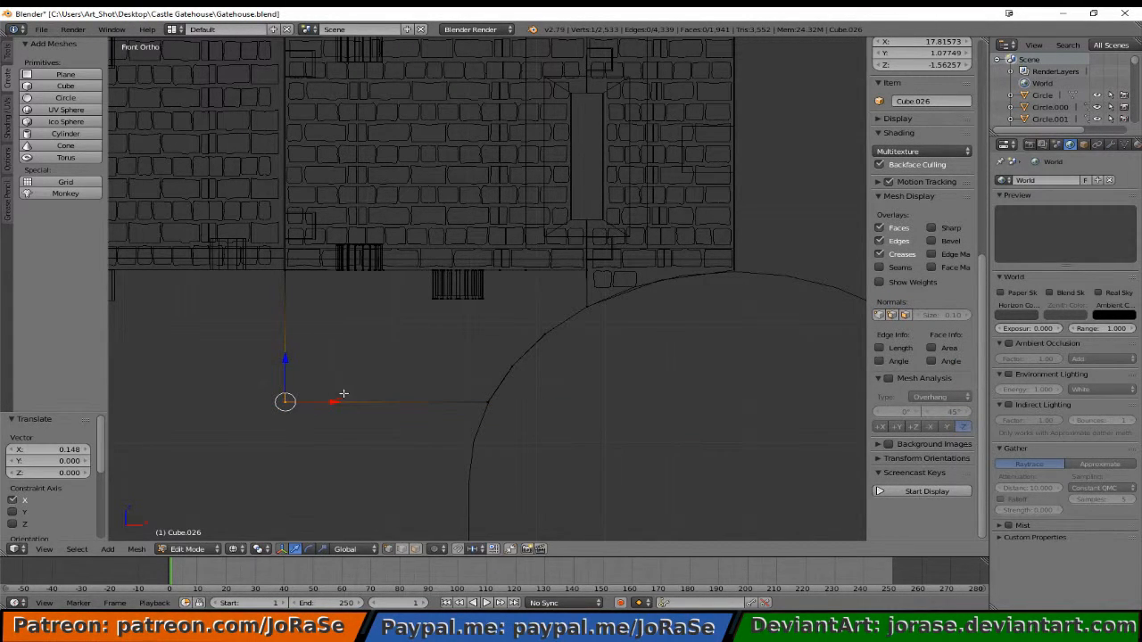
key("a")
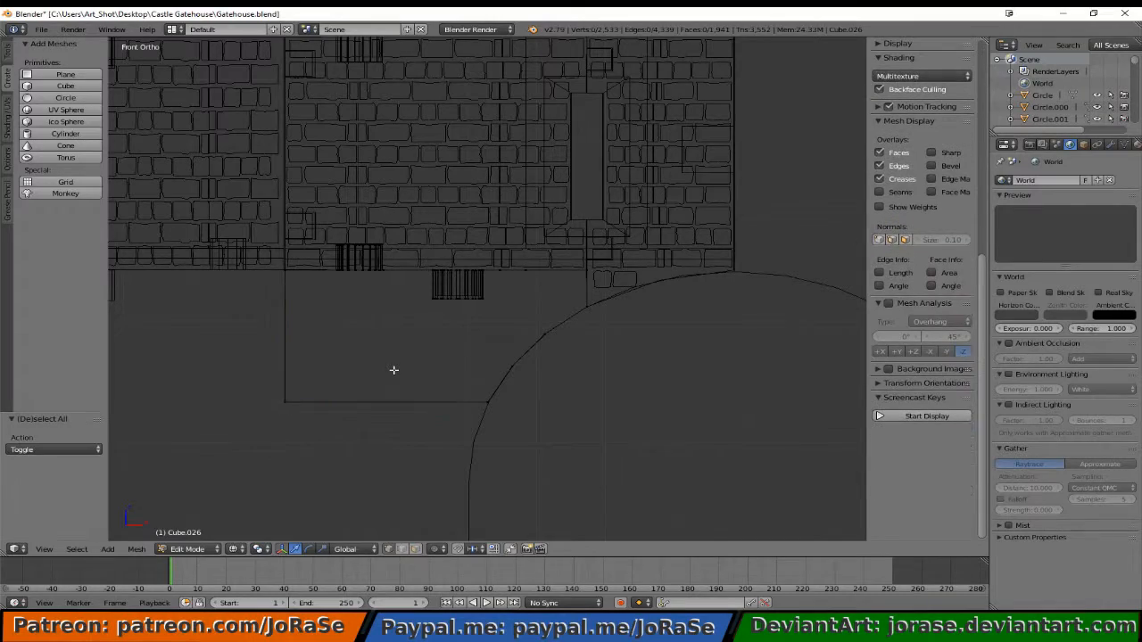
middle_click_drag(436, 335, 363, 382)
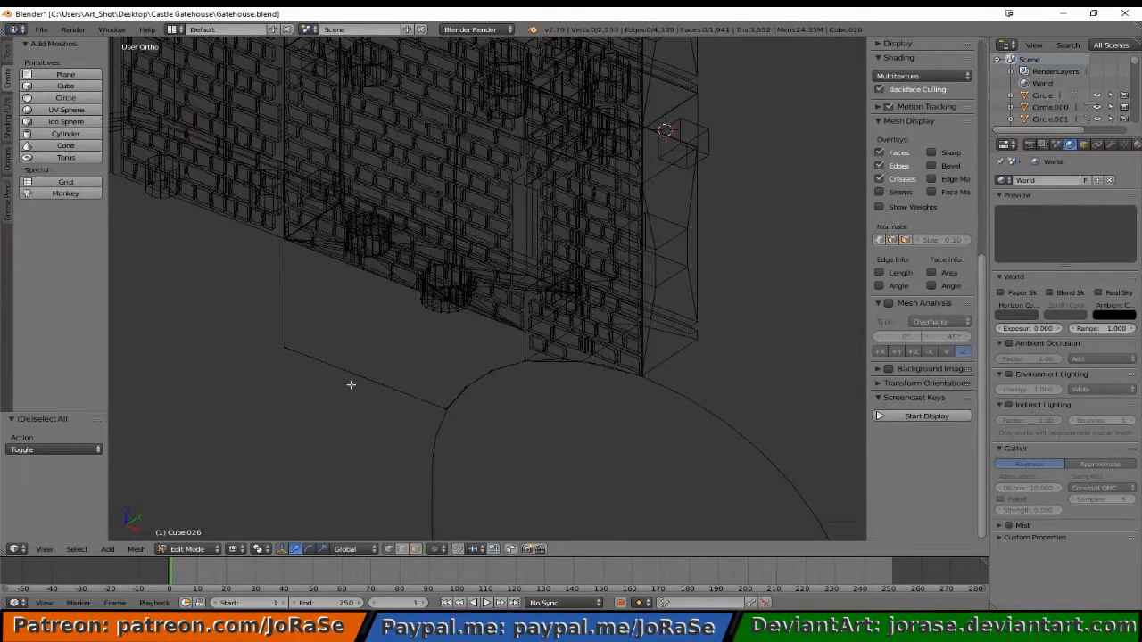
- Duplicate the underside section with its two cylinders in place and mirror the copy along global Z
middle_click_drag(420, 393, 481, 350)
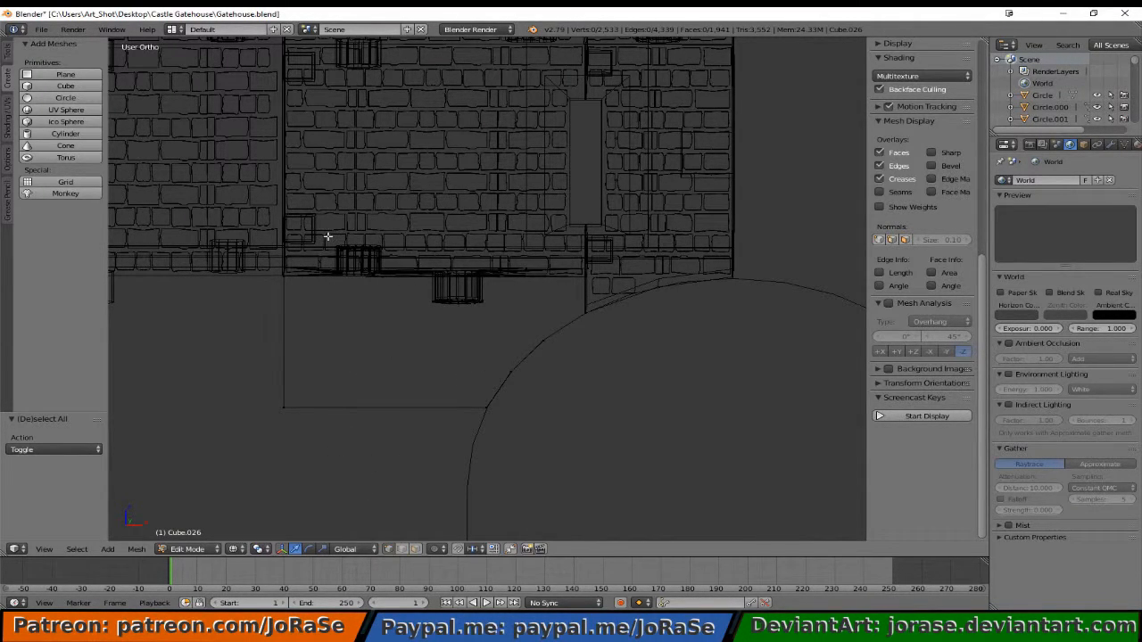
key("b")
left_click_drag(321, 223, 492, 326)
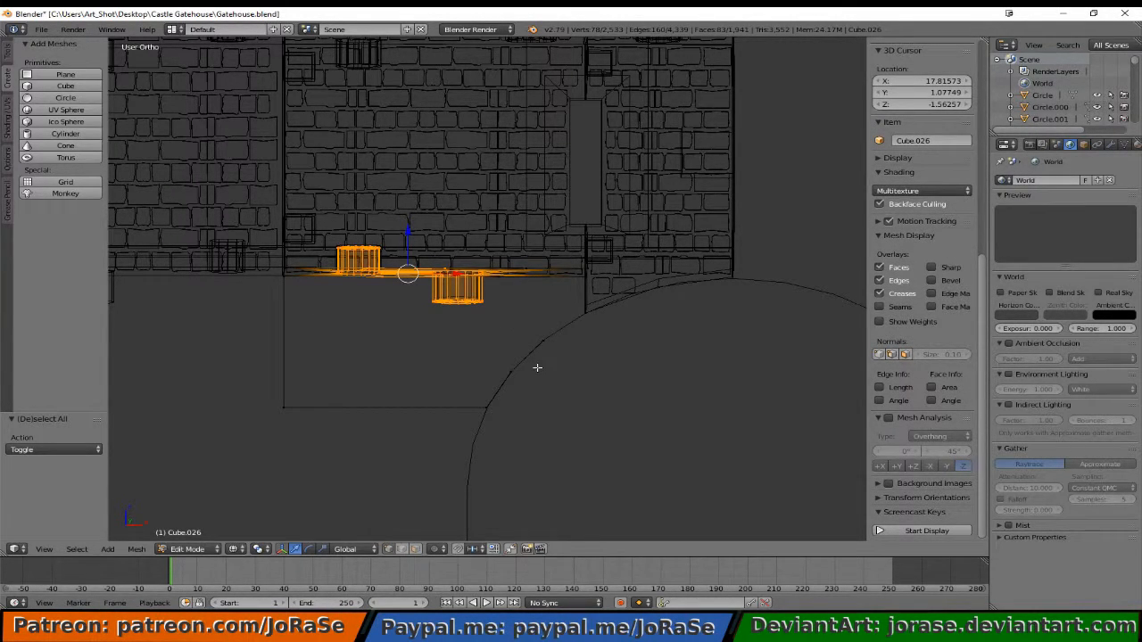
key("g")
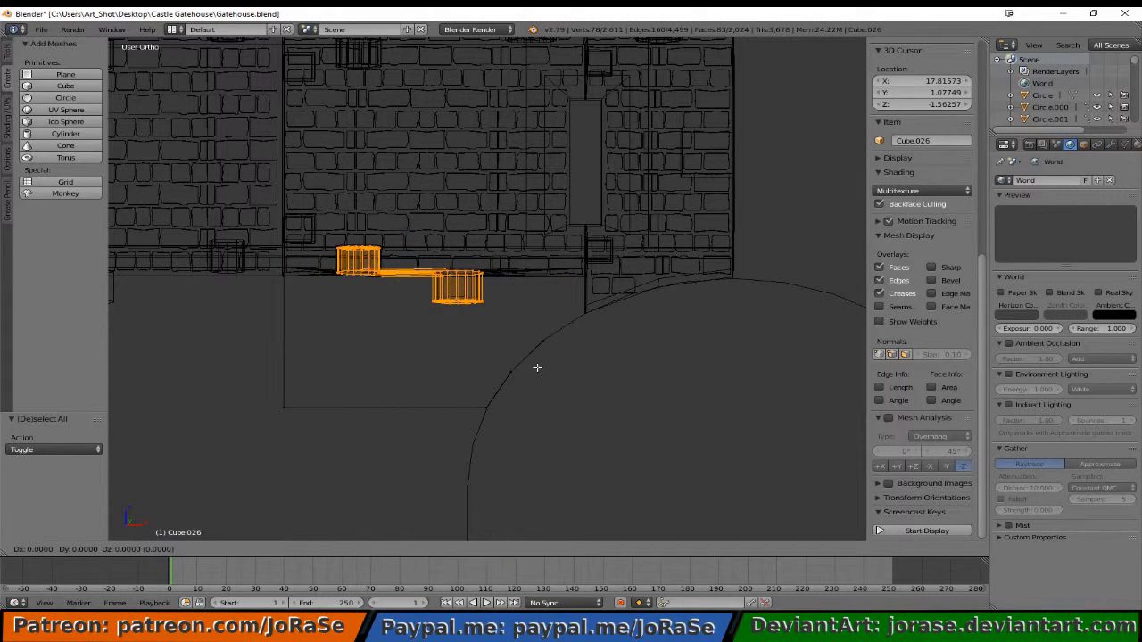
right_click(537, 367)
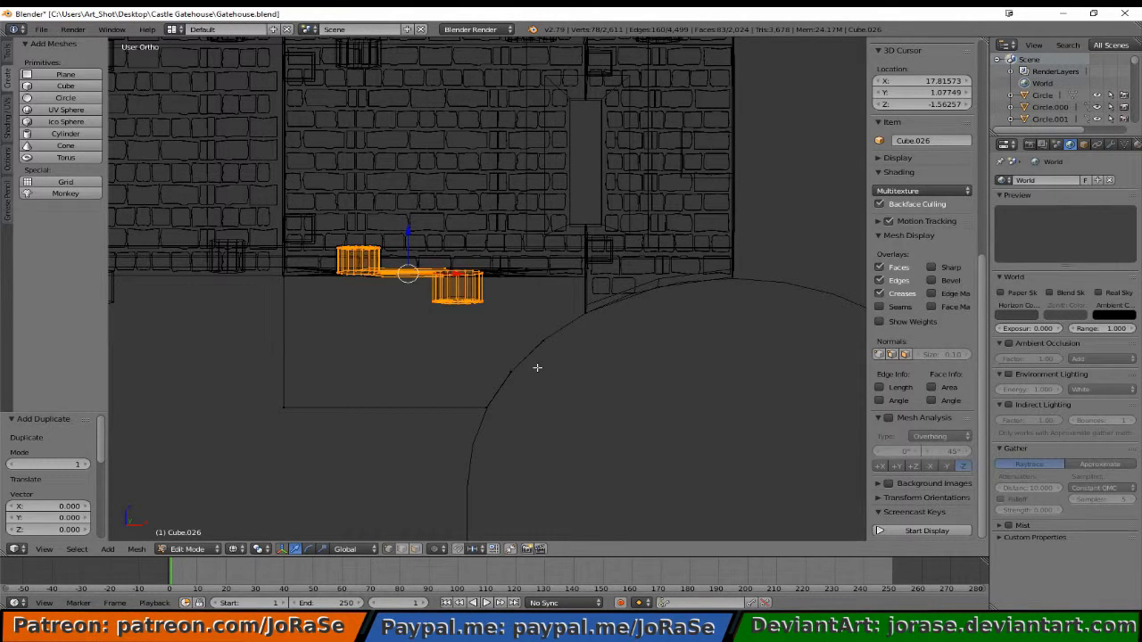
key("ctrl+m")
key("z")
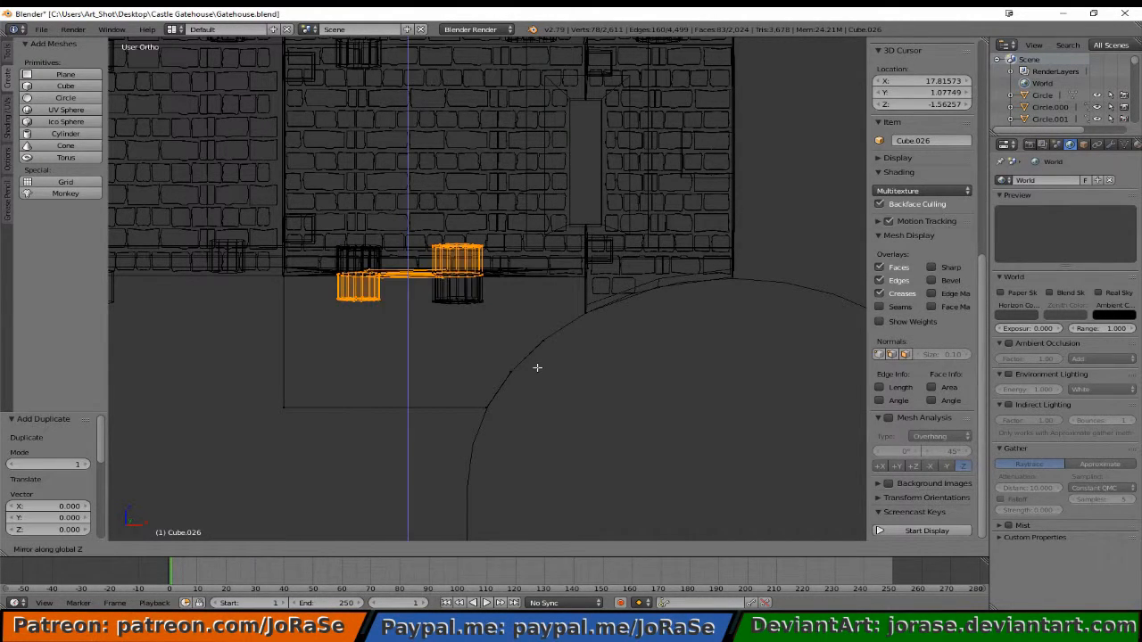
key("Return")
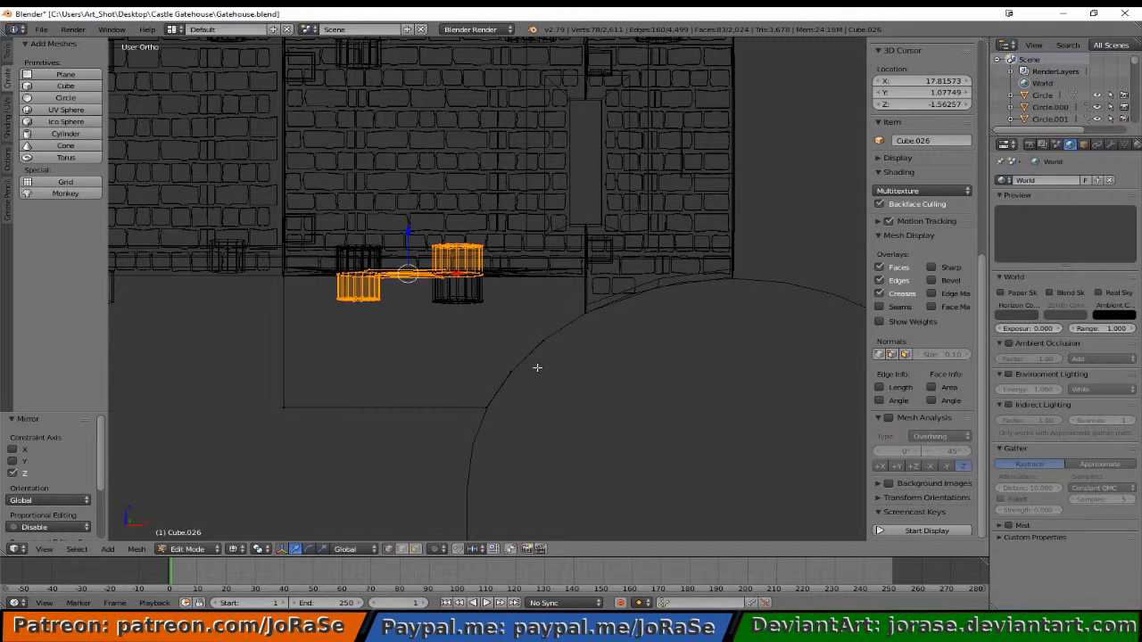
- Move the mirrored underside copy -2.152 along Z and -0.345 along X onto the outline's lower edge
key("KP_1")
key("g")
key("z")
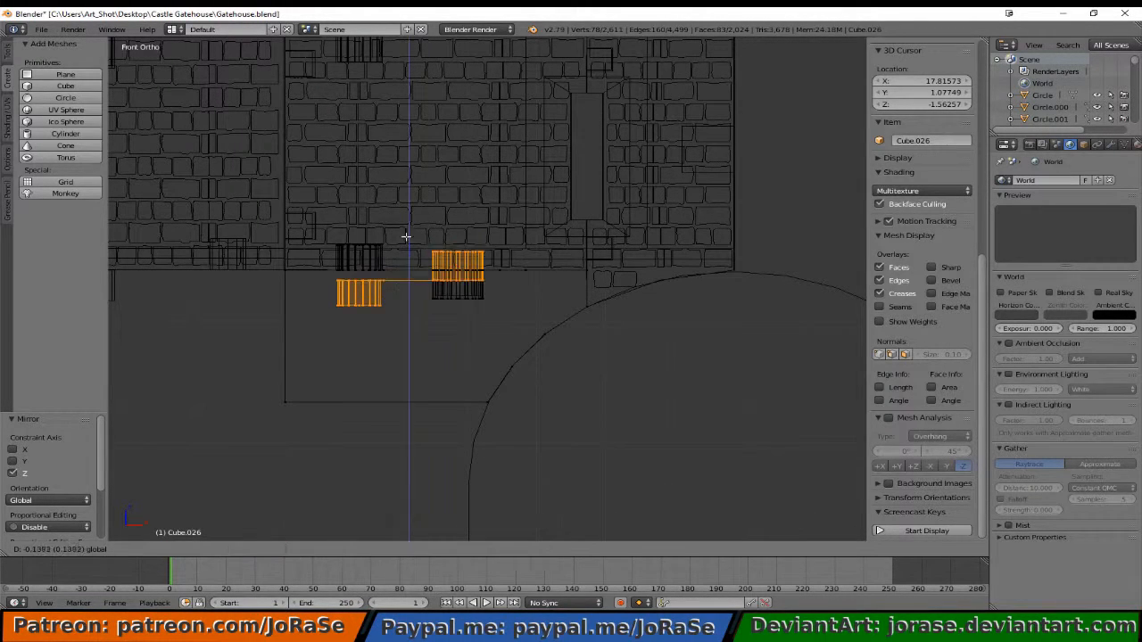
left_click(378, 355)
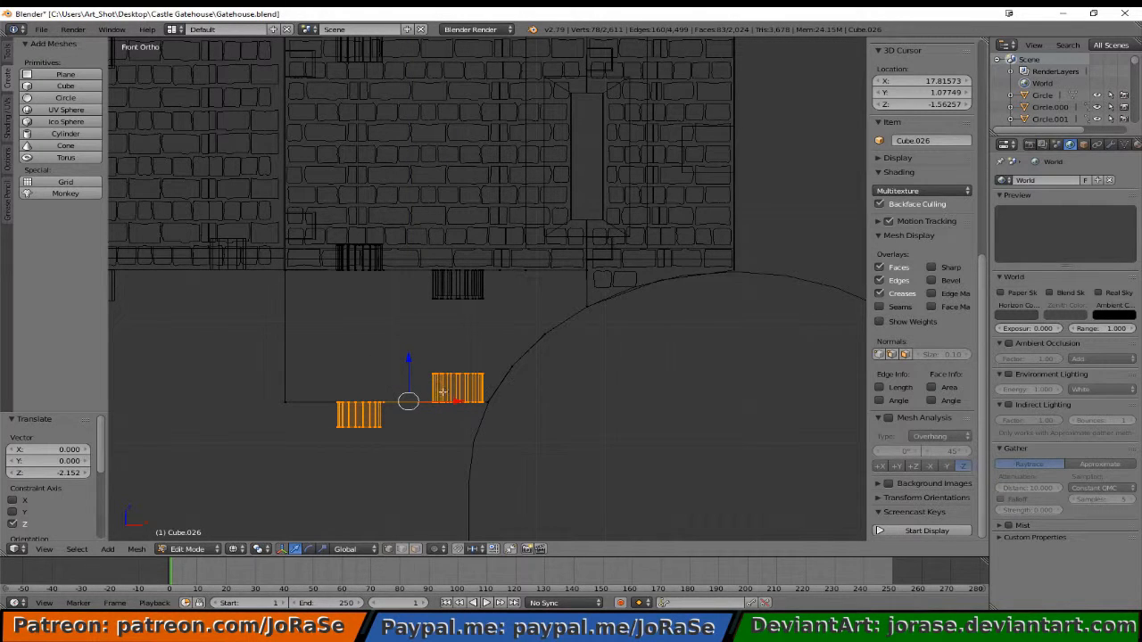
key("g")
key("x")
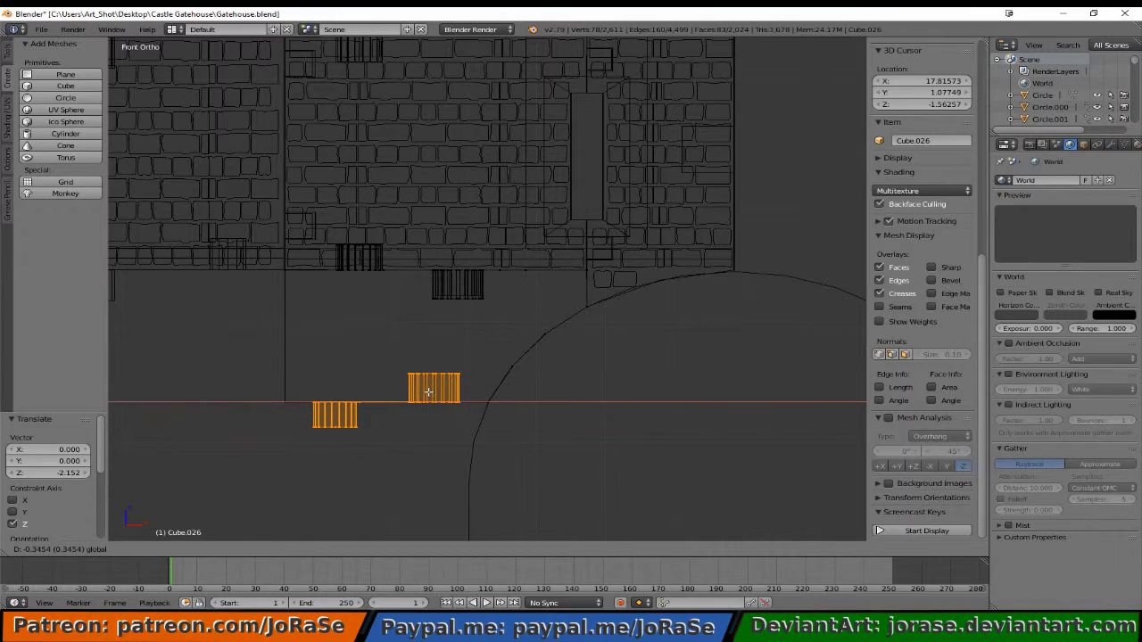
left_click(428, 391)
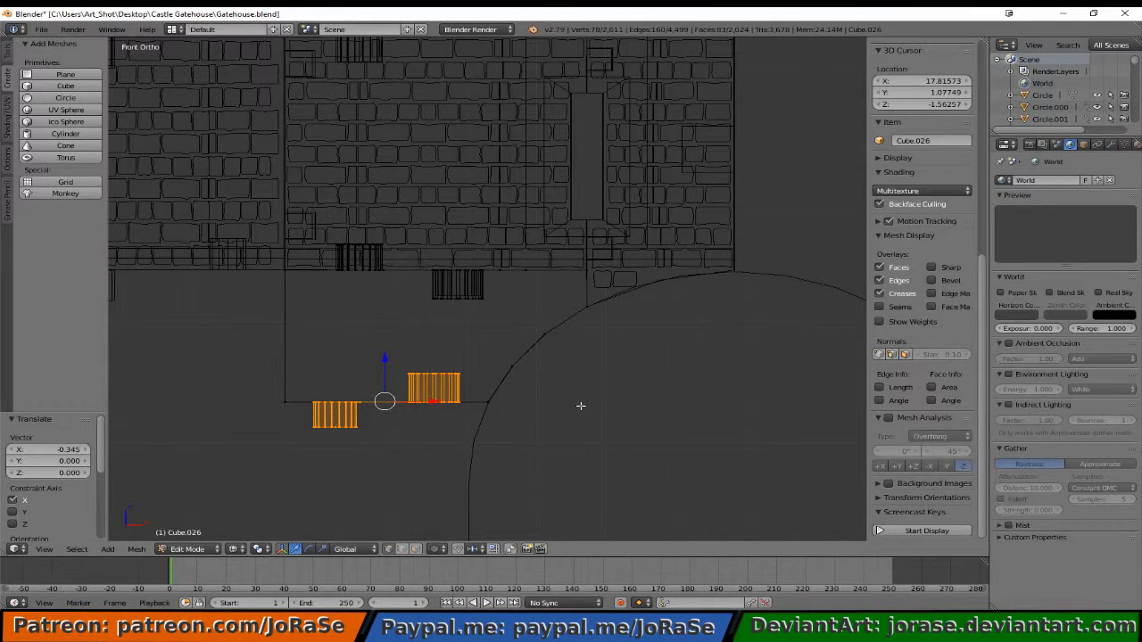
- Flip the normals of the lower underside copy in solid shading, then clear the selection
key("z")
mouse_move(580, 406)
middle_mouse_down()
mouse_move(538, 339)
mouse_move(521, 346)
middle_mouse_up()
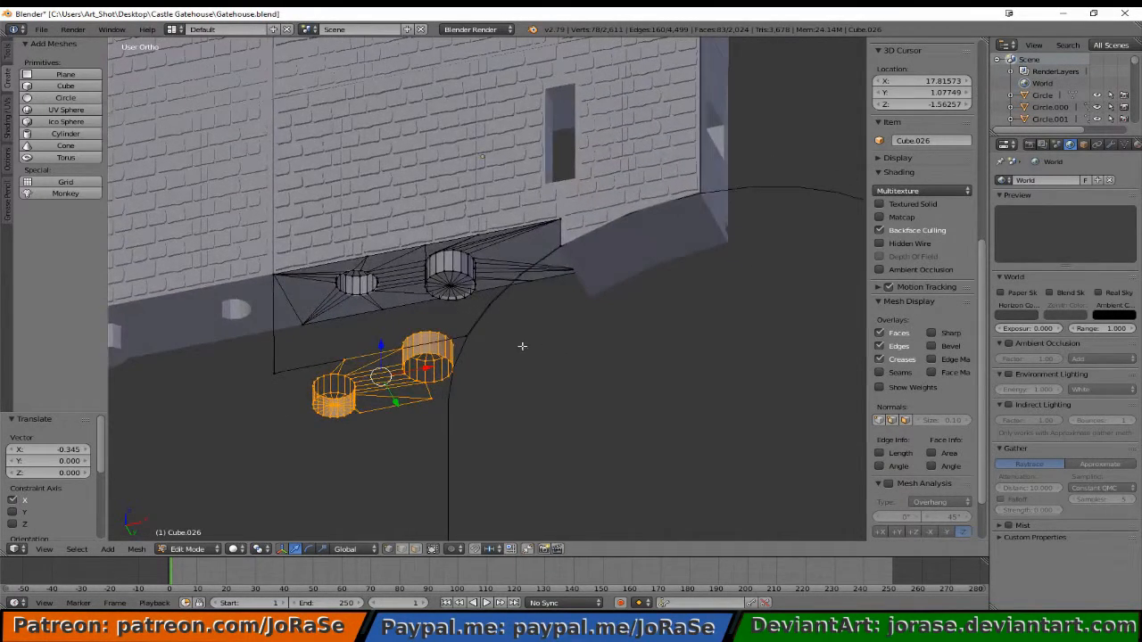
key("w")
left_click(478, 420)
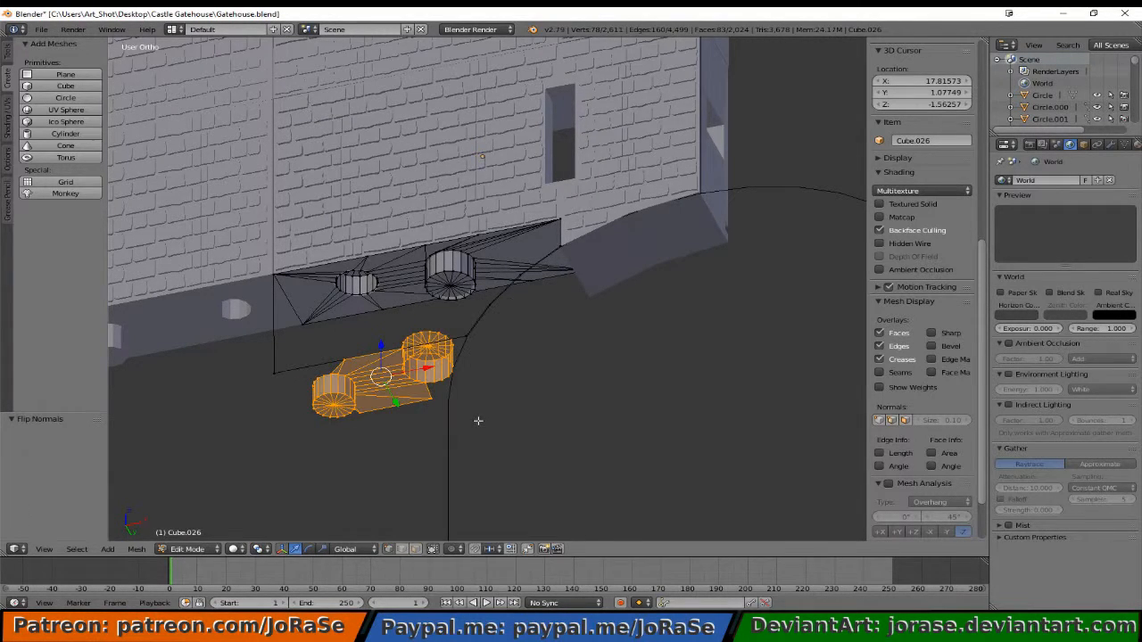
key("a")
- Delete the outline's bottom edge between its lower outer corner and the arch curve vertex
middle_click_drag(461, 380, 490, 459)
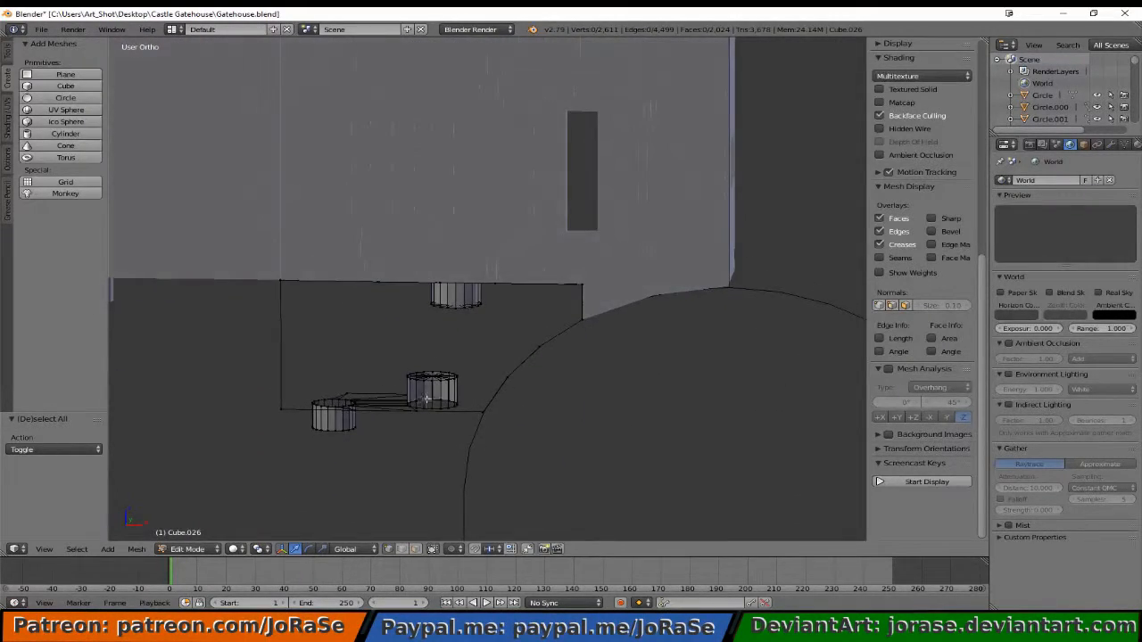
middle_click_drag(384, 369, 369, 408)
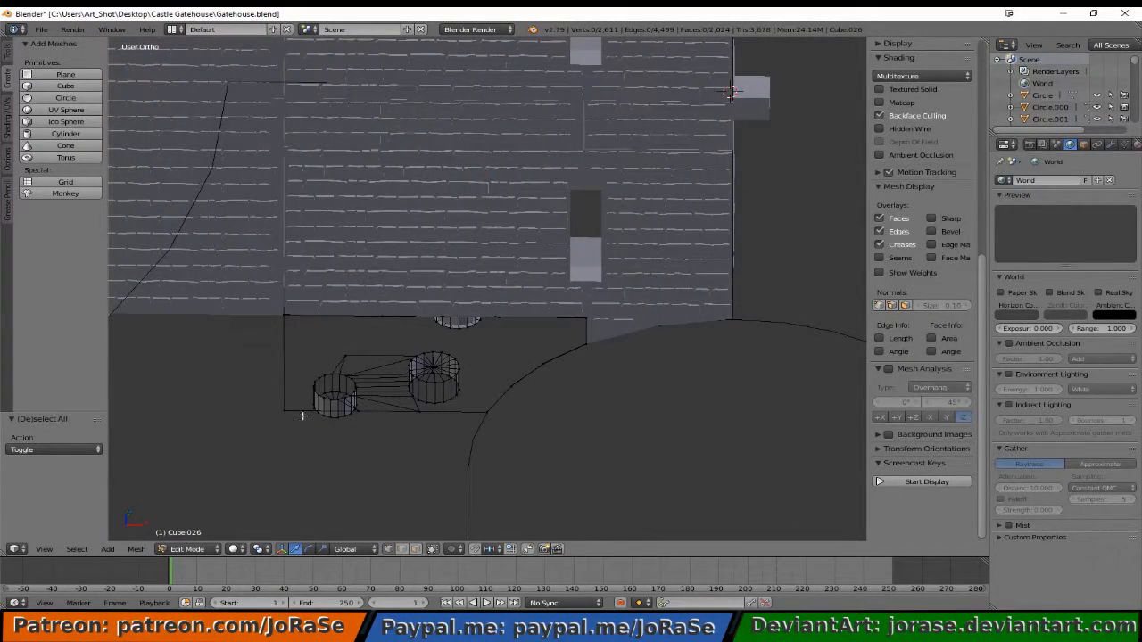
key("b")
left_click_drag(250, 398, 294, 439)
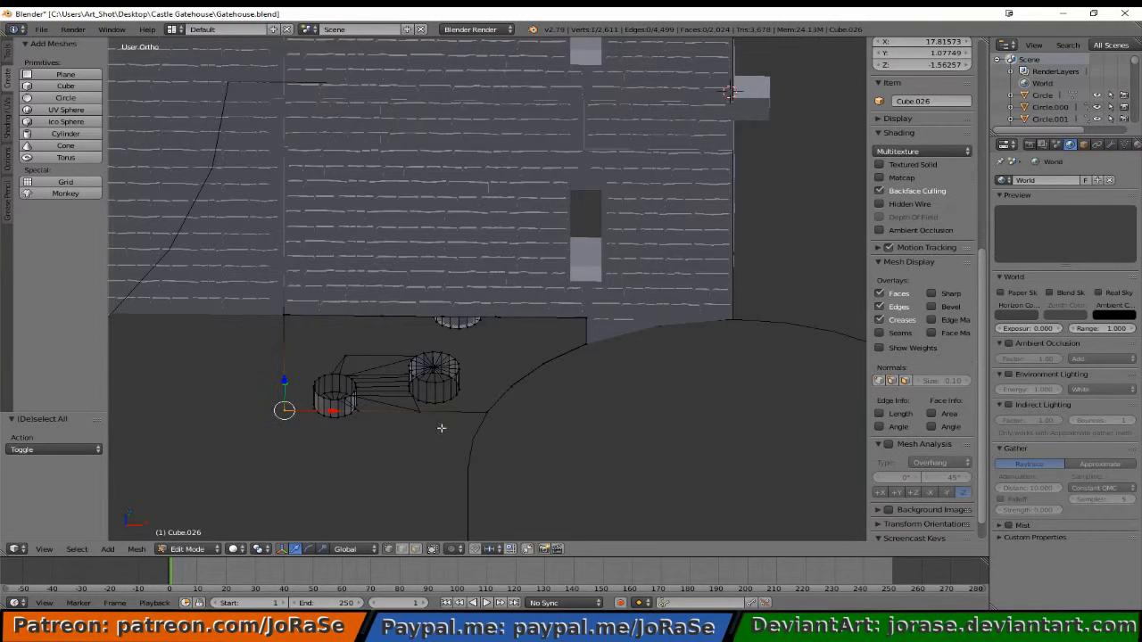
key("b")
left_click_drag(483, 408, 500, 425)
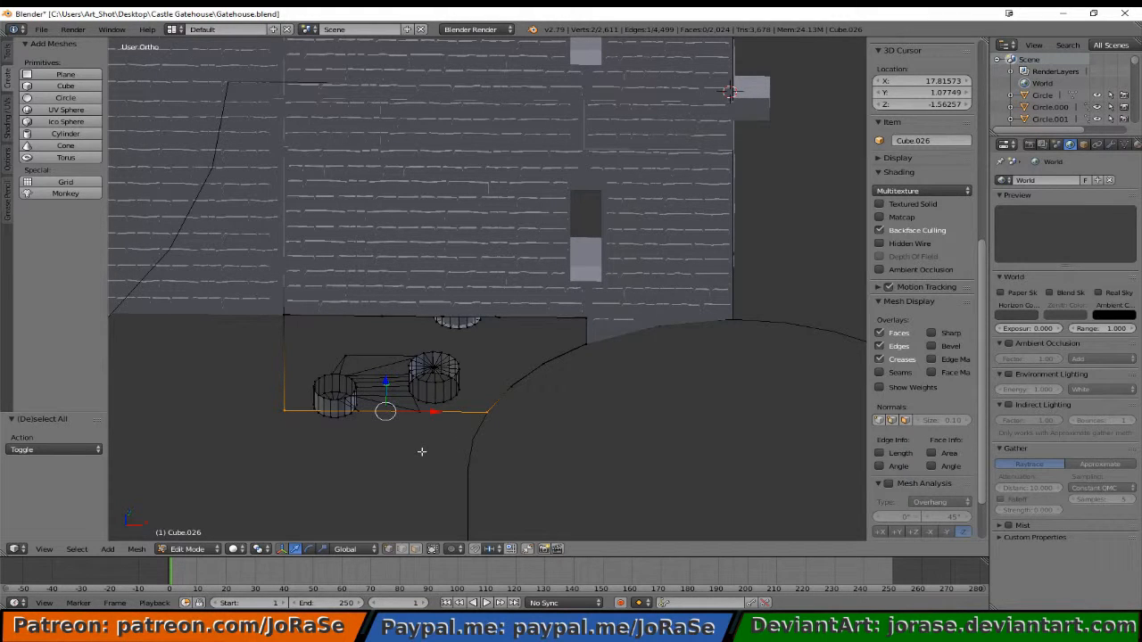
key("x")
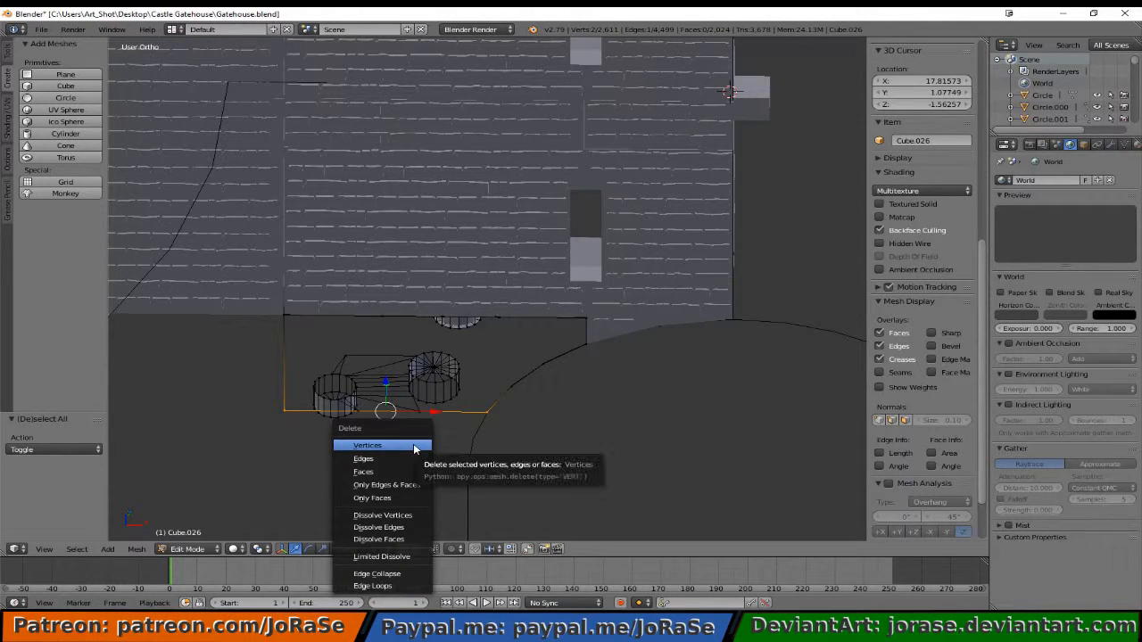
left_click(360, 448)
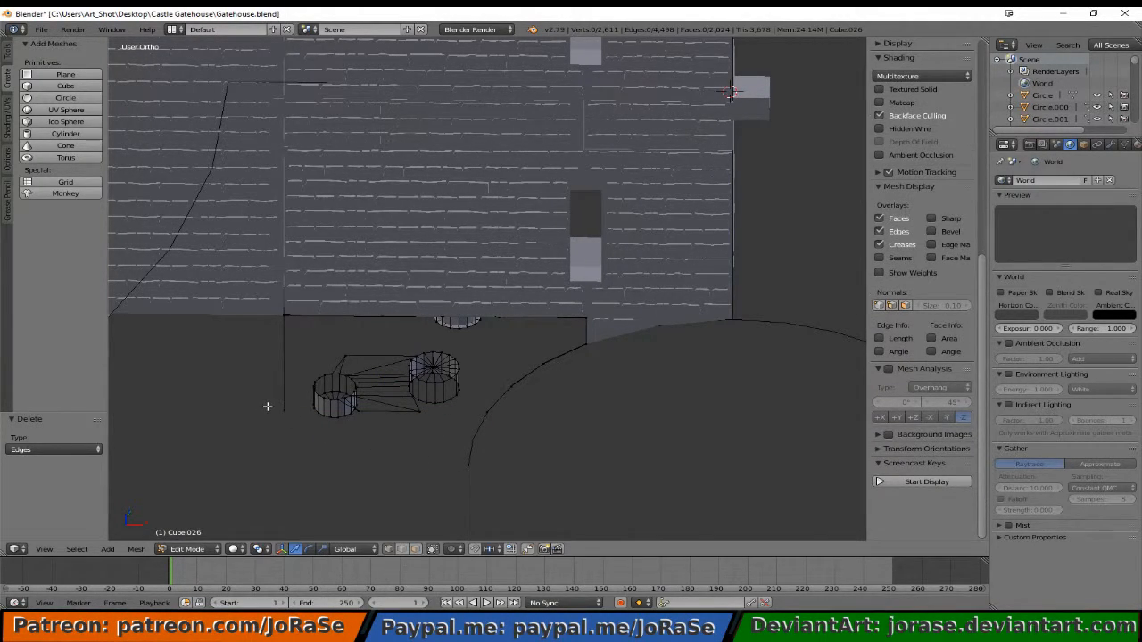
- Connect the outline's lower outer corner and its arch vertex to the underside copy's adjacent front corners with edges
key("b")
left_click_drag(267, 405, 289, 434)
key("b")
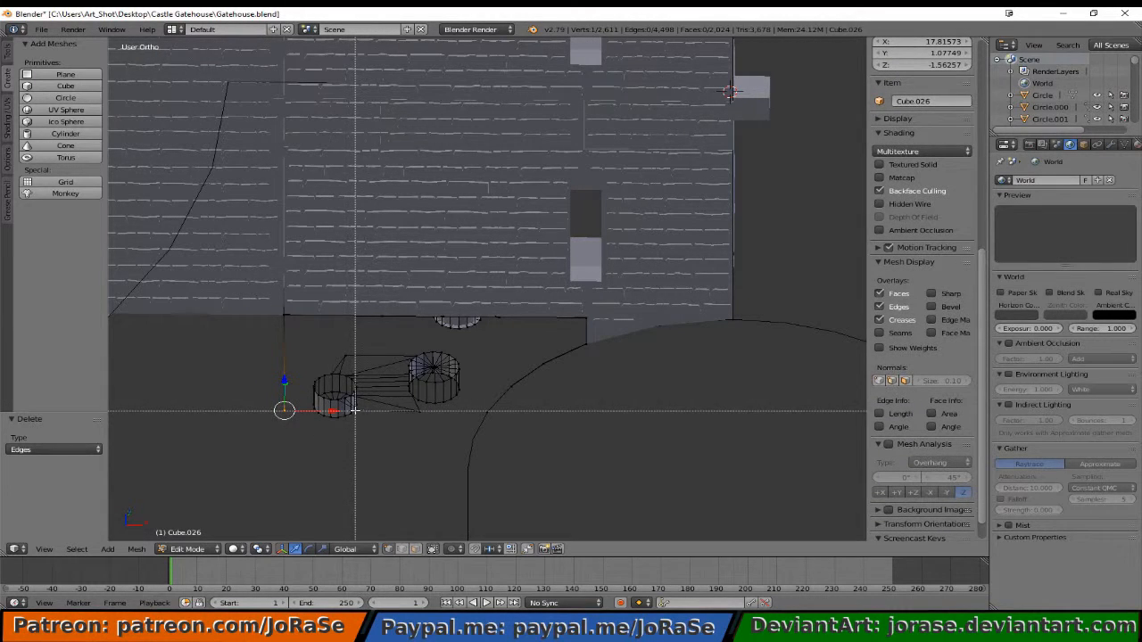
left_click_drag(355, 408, 505, 430)
key("f")
key("a")
key("b")
key("f")
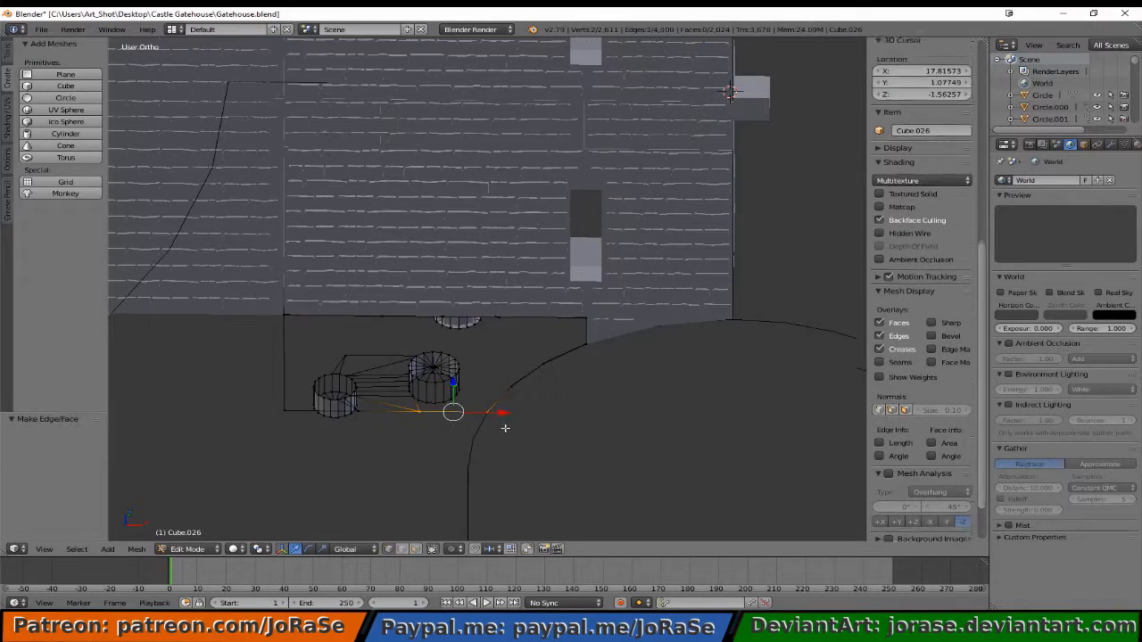
key("a")
- Extrude the upper underside's rear corner vertex beside the arch -0.596 along Z down to the arch curve
middle_click_drag(547, 441, 585, 426)
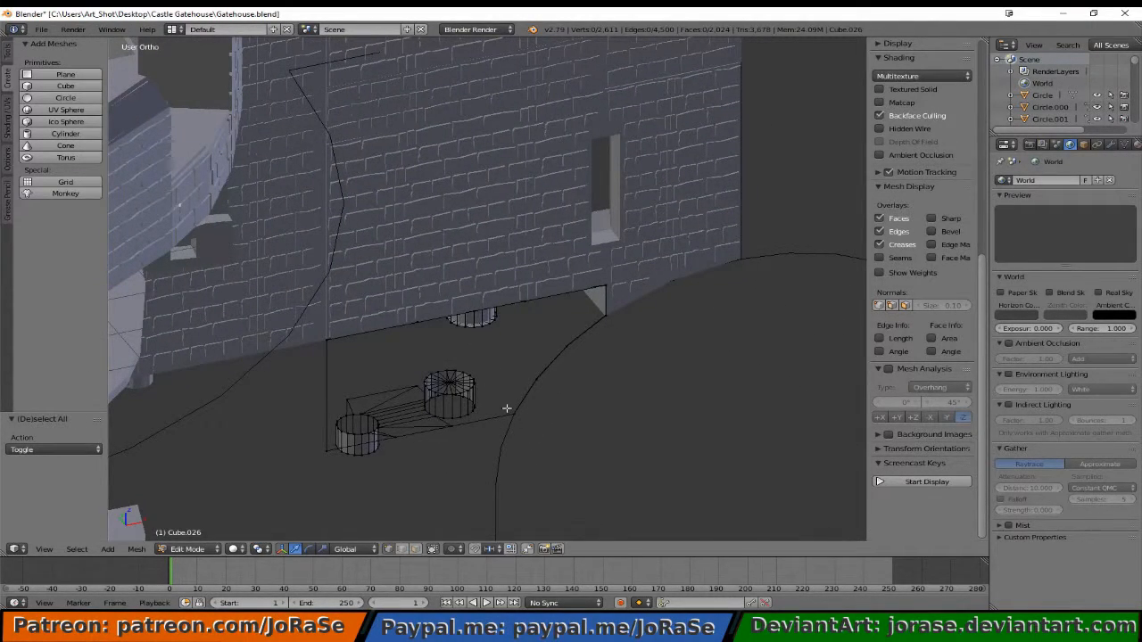
middle_click_drag(507, 407, 562, 298)
right_click(563, 293)
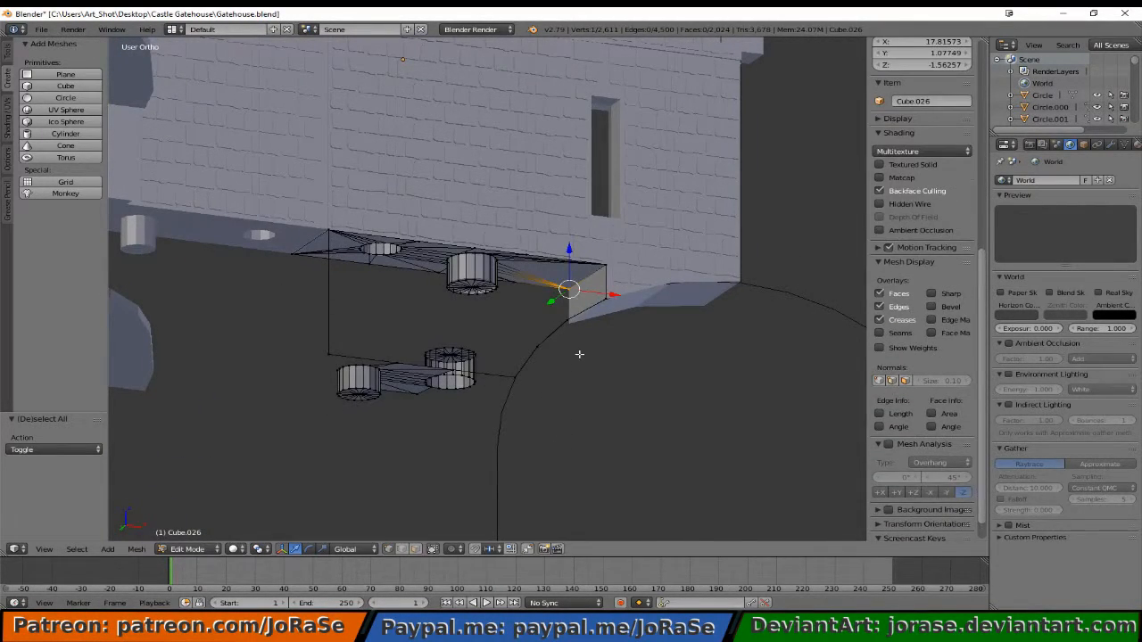
key("KP_1")
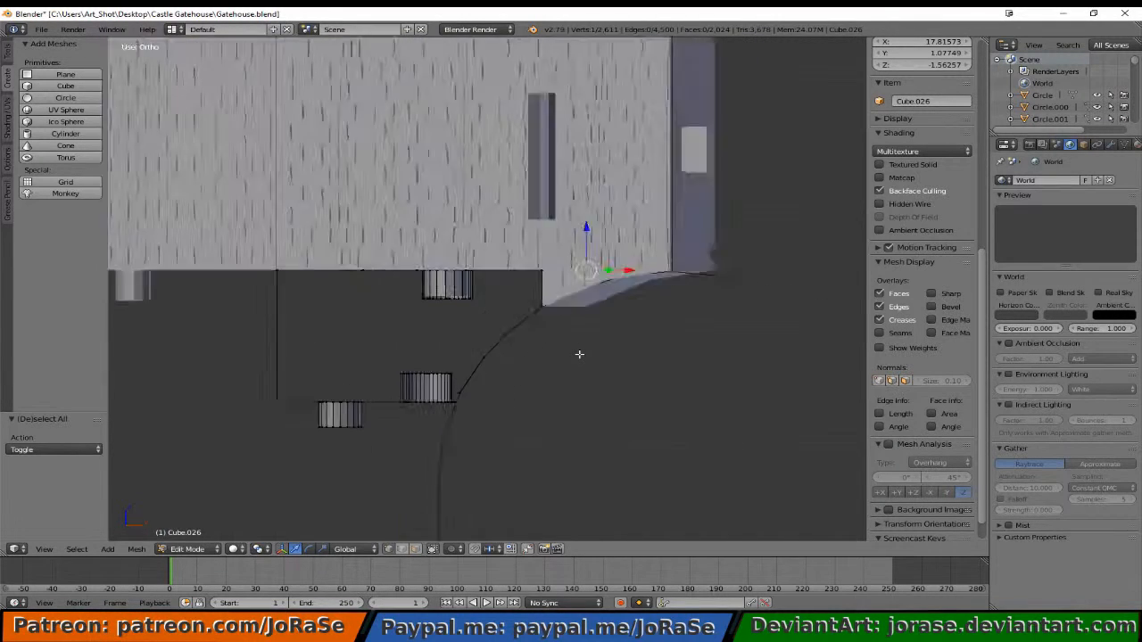
key("z")
scroll(635, 390, "up", 2)
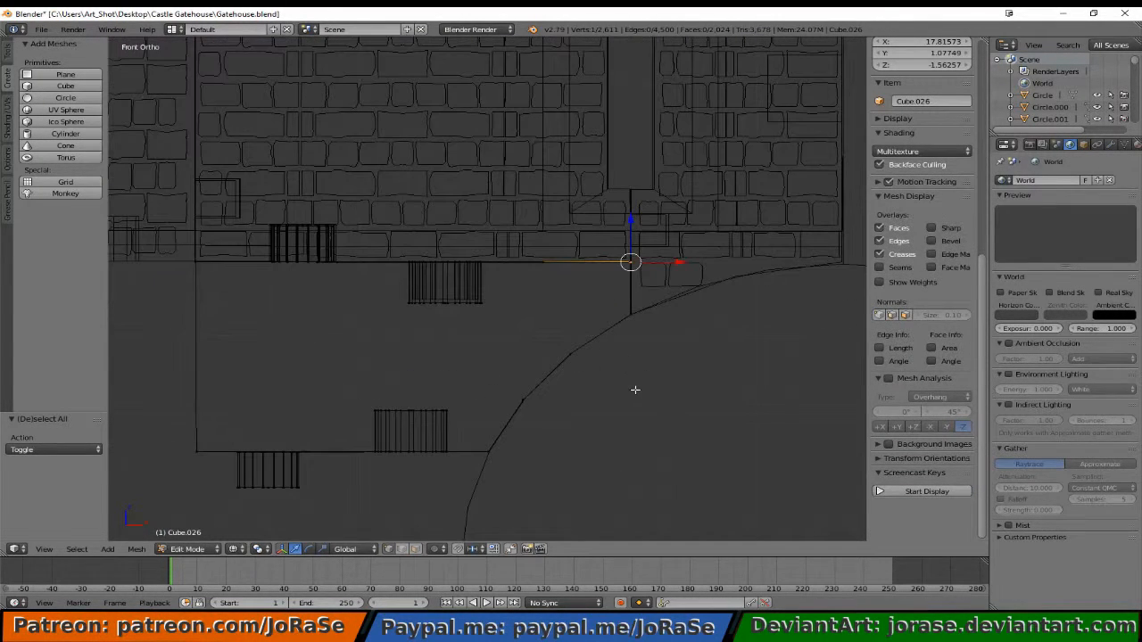
key("g")
key("z")
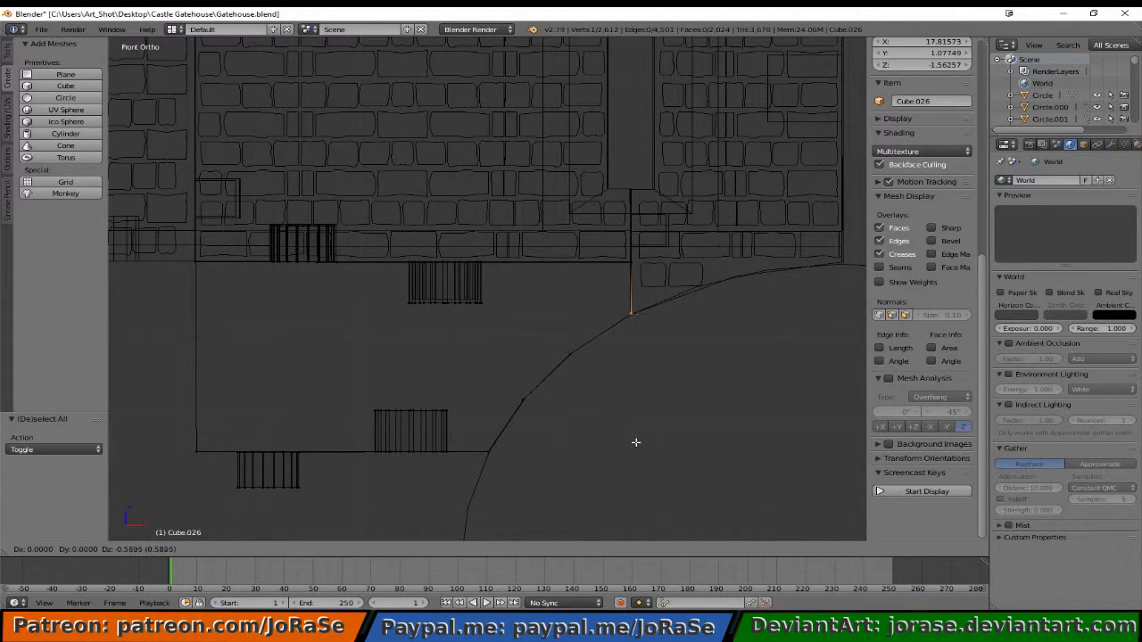
left_click(635, 442)
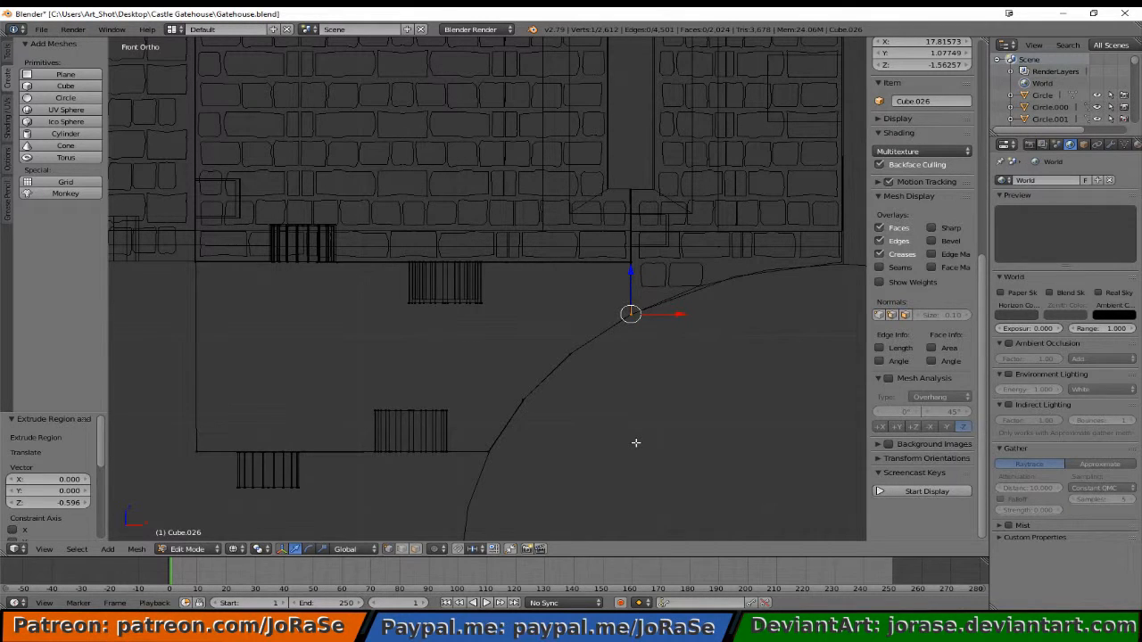
- Extrude three more rear vertices down along the arch curve, offsetting the first by -0.610 X, -0.459 Z and the last by -0.356 X, -0.596 Z
key("g")
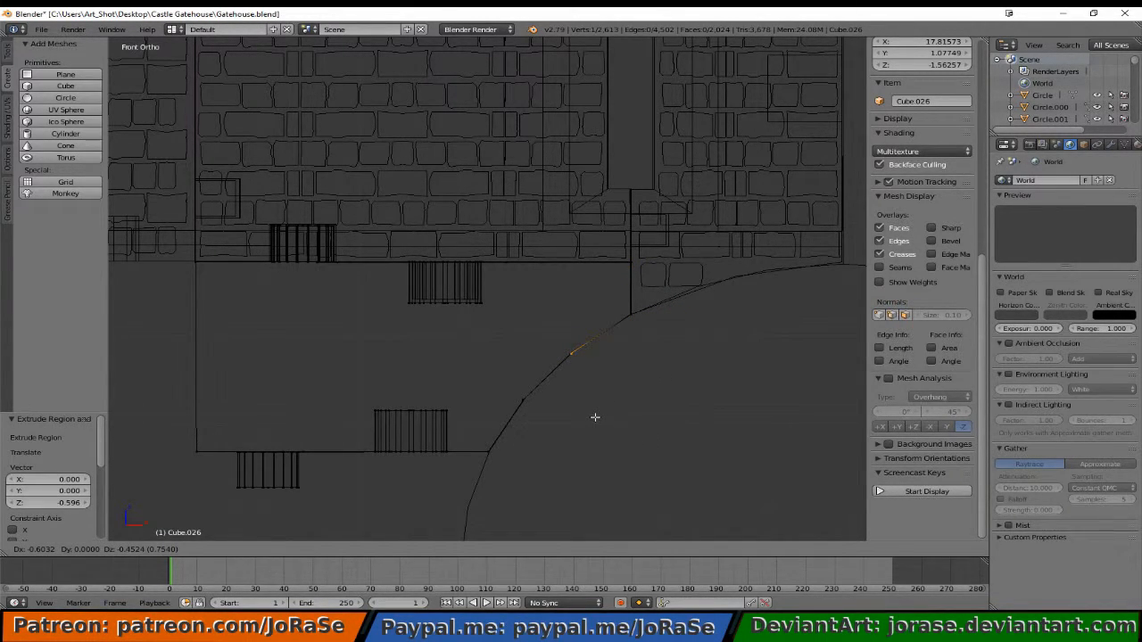
left_click(594, 417)
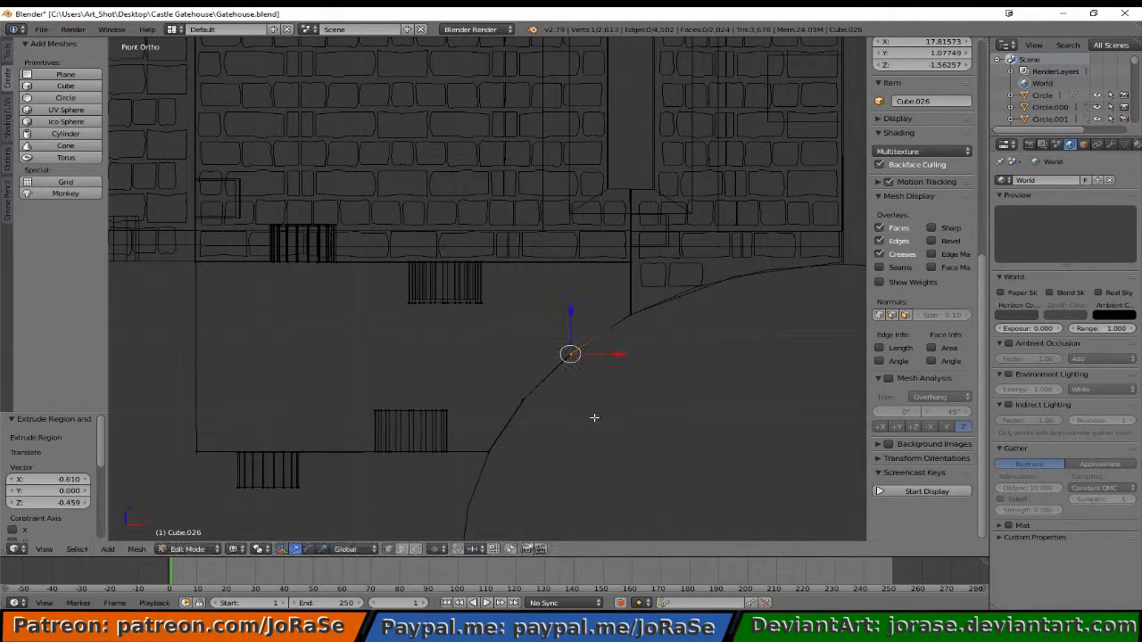
key("g")
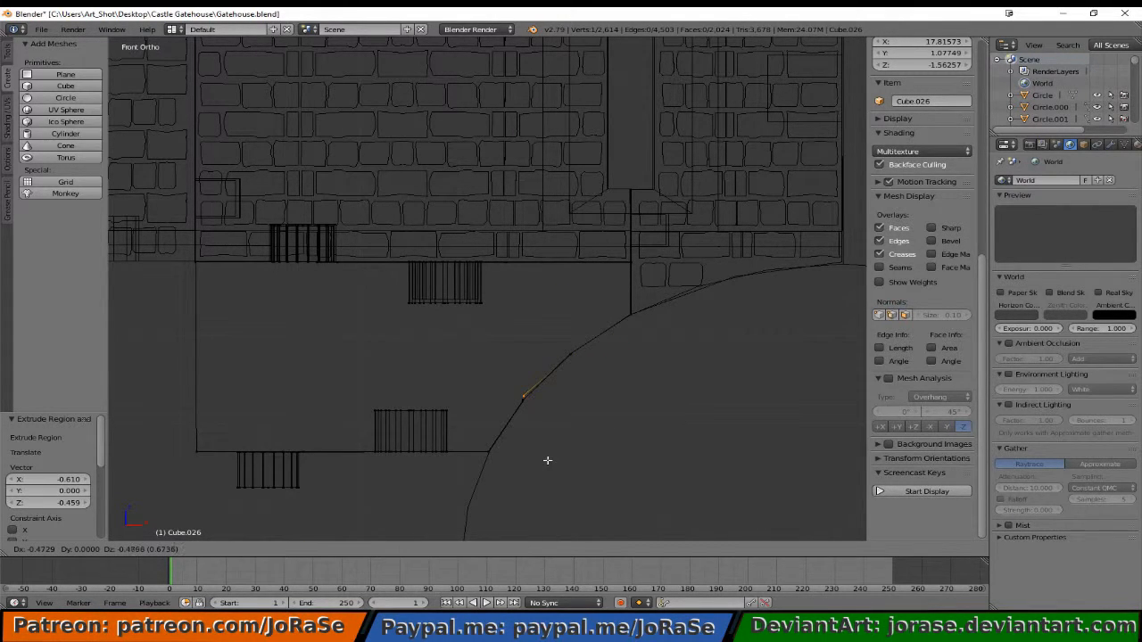
left_click(548, 463)
key("g")
left_click(551, 487)
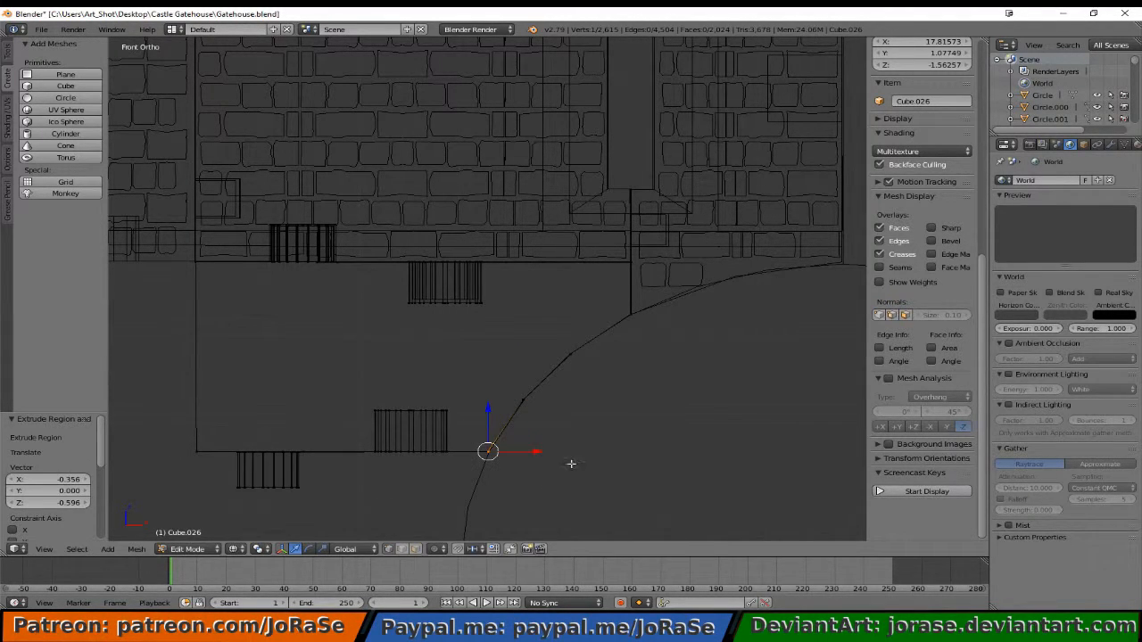
- Connect the lowest rear arch vertex to the underside copy's nearest rear corner with an edge, then clear the selection
middle_click_drag(583, 389, 448, 393)
key("b")
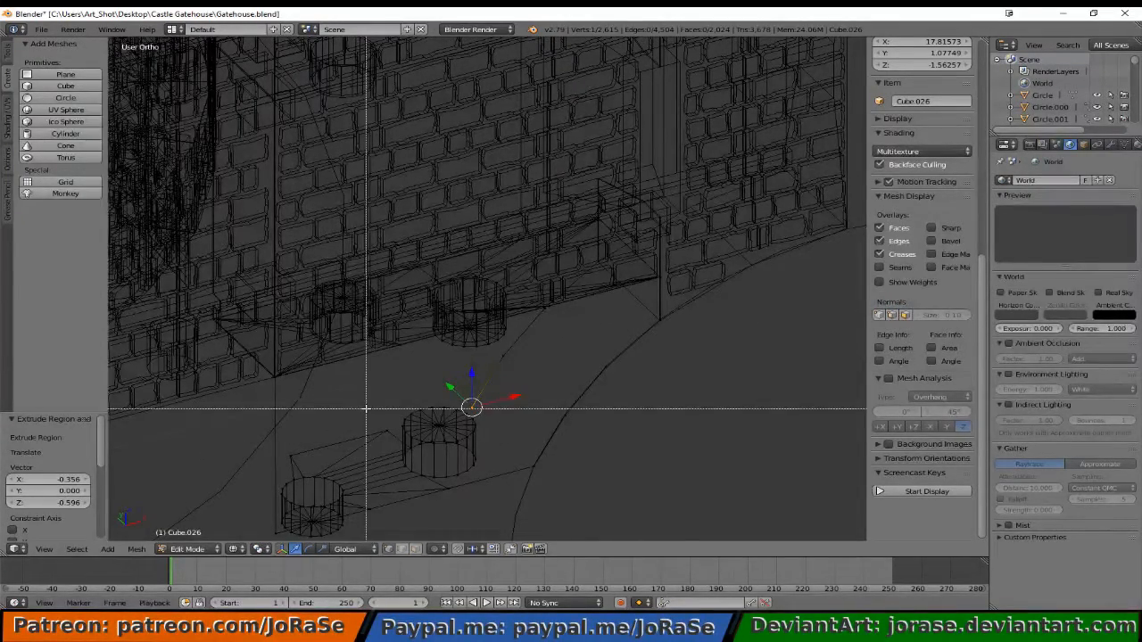
left_click_drag(366, 408, 390, 431)
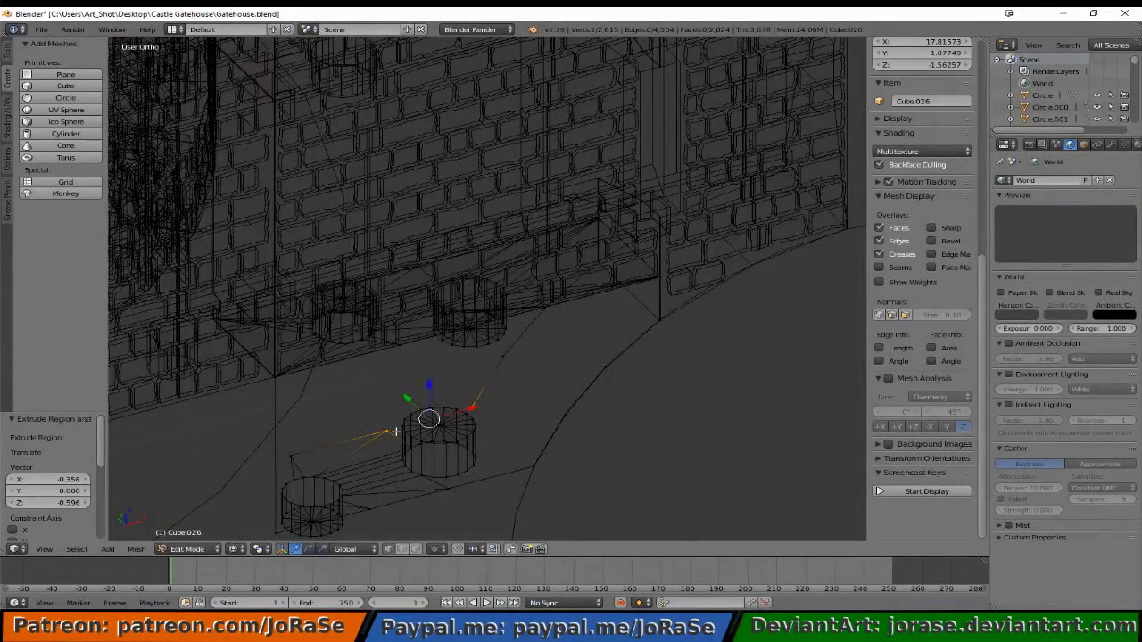
key("f")
key("a")
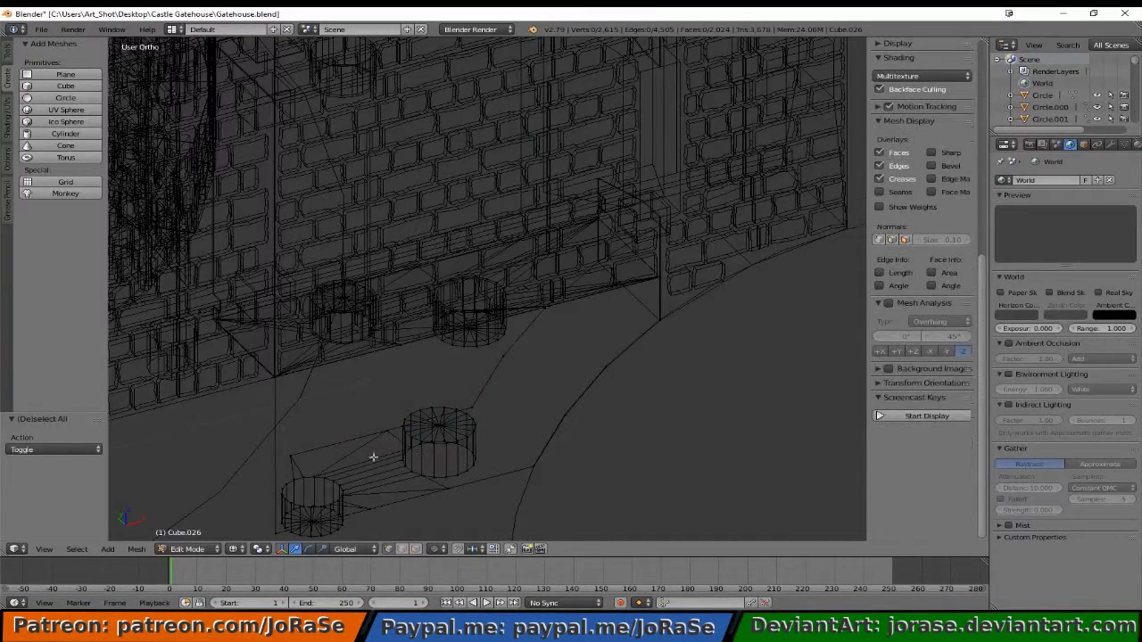
- Extrude the underside copy's outer rear corner vertex -0.864 along X to line up with the wall's outer edge
key("b")
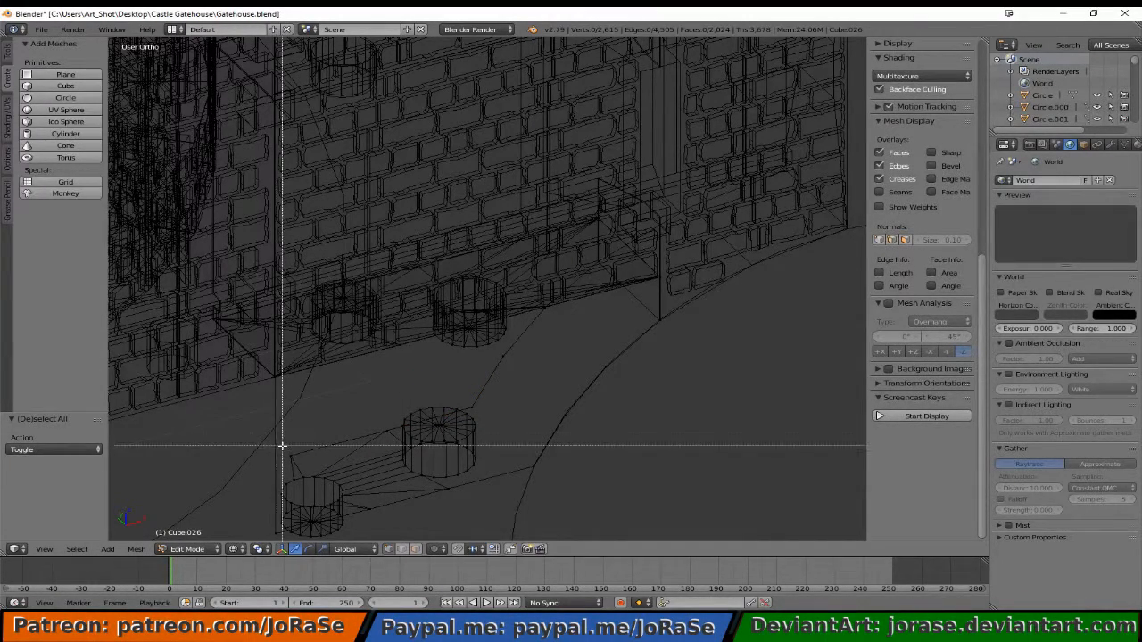
left_click_drag(279, 441, 306, 463)
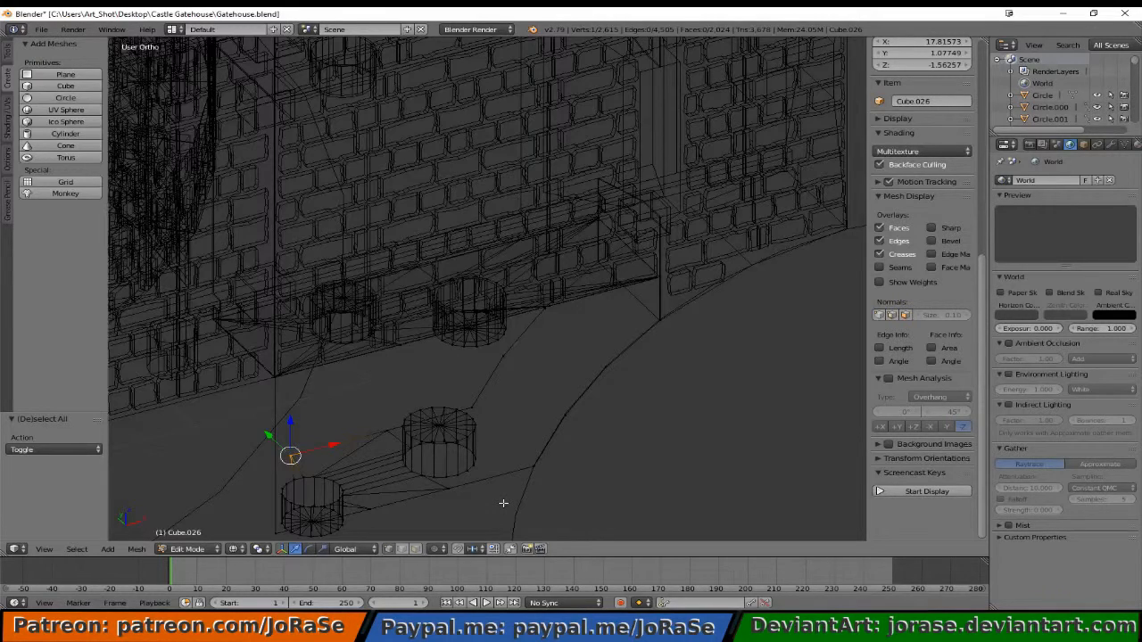
key("KP_1")
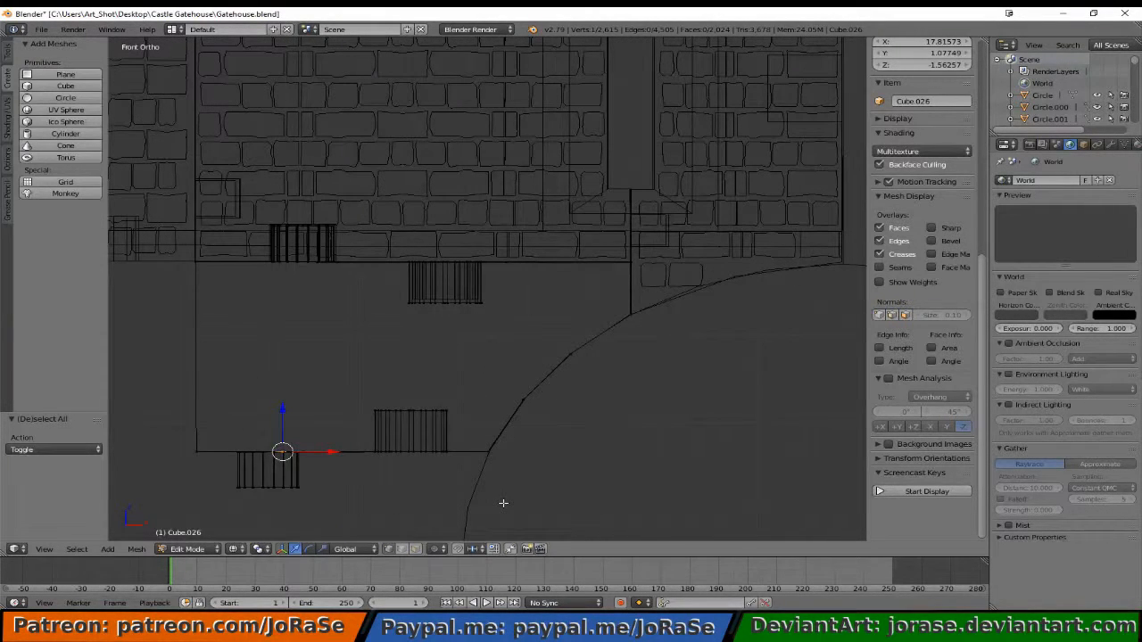
key("g")
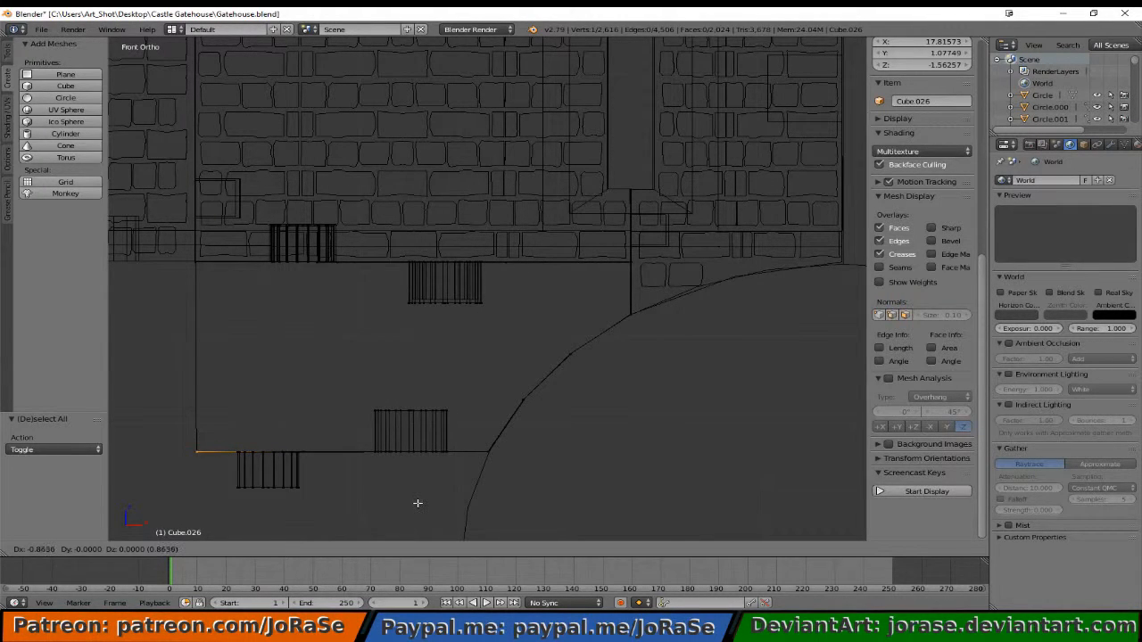
left_click(417, 503)
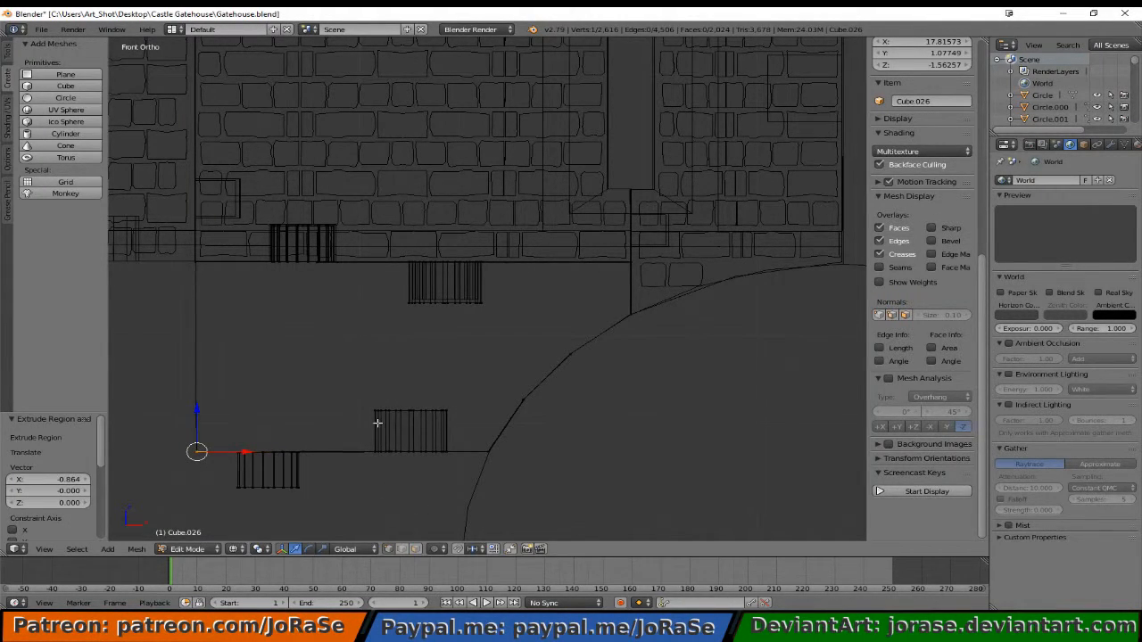
- Connect the extruded vertex to the upper underside's outer rear corner with a vertical edge, then clear the selection
middle_click_drag(381, 426, 321, 377)
left_click_drag(222, 323, 272, 328)
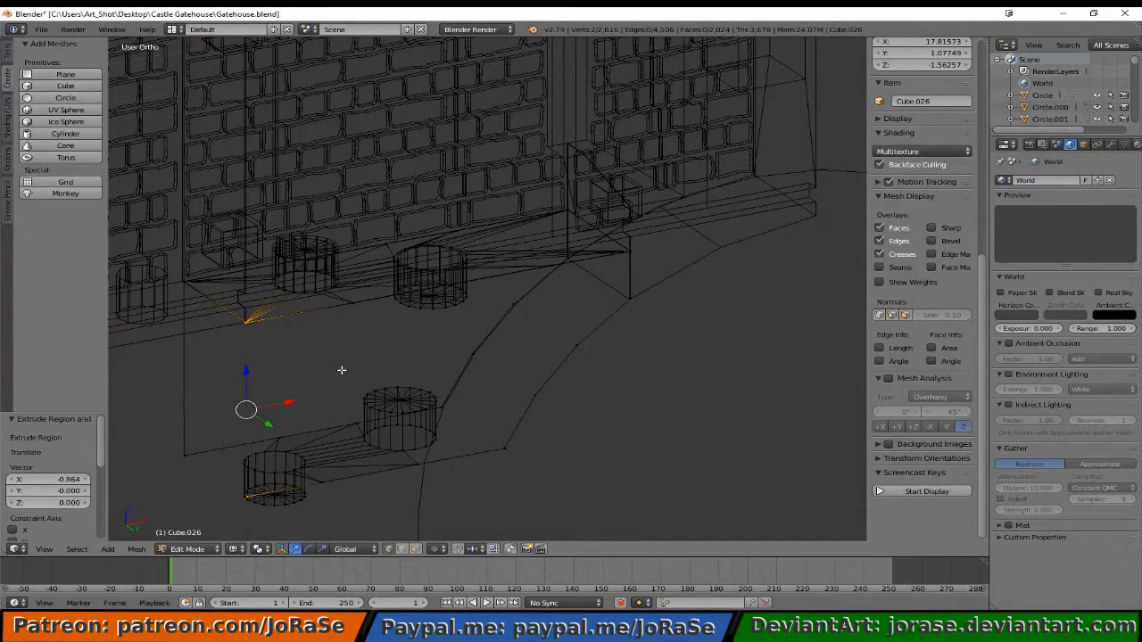
key("f")
key("a")
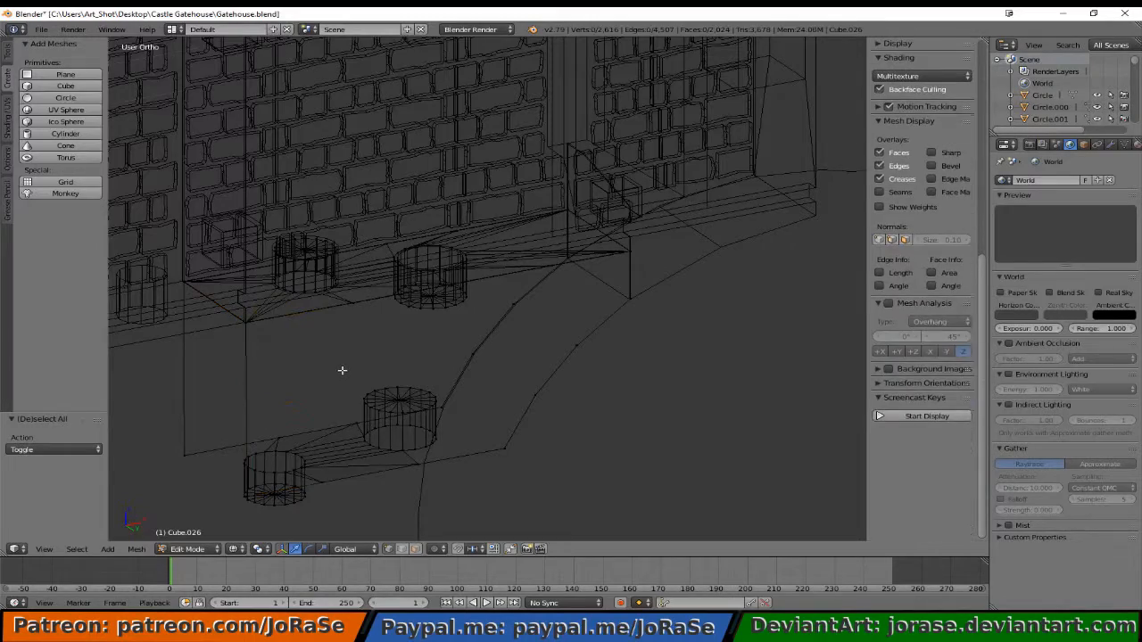
- Switch to solid shading and fill a face between the uppermost segments of the front and rear arch curves, then deselect it
key("z")
middle_click_drag(382, 452, 416, 438)
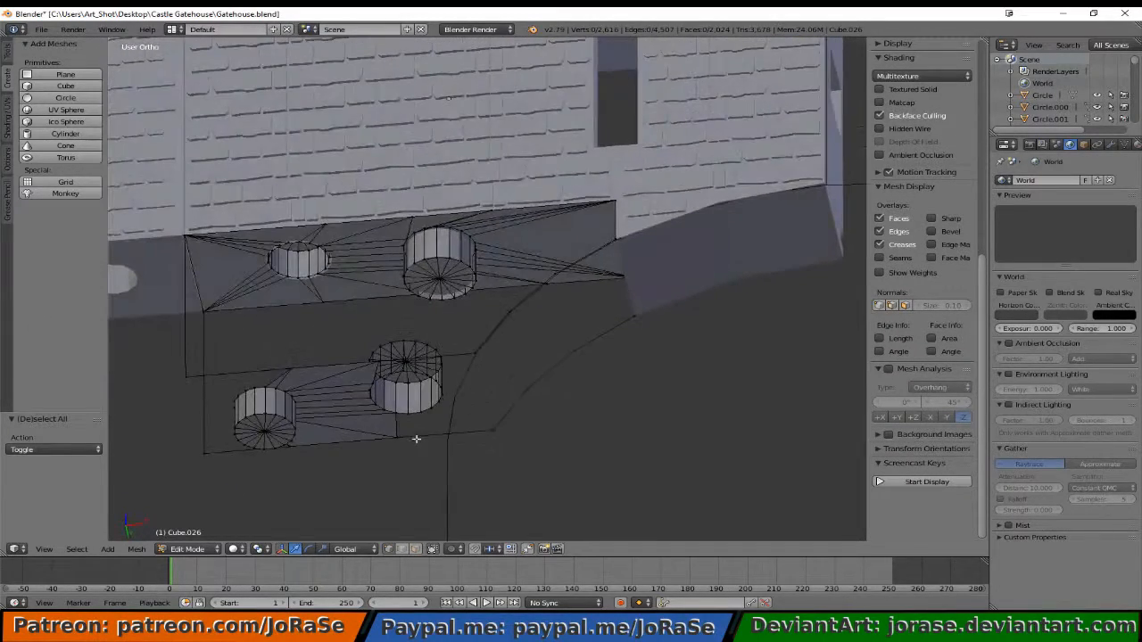
right_click(550, 277)
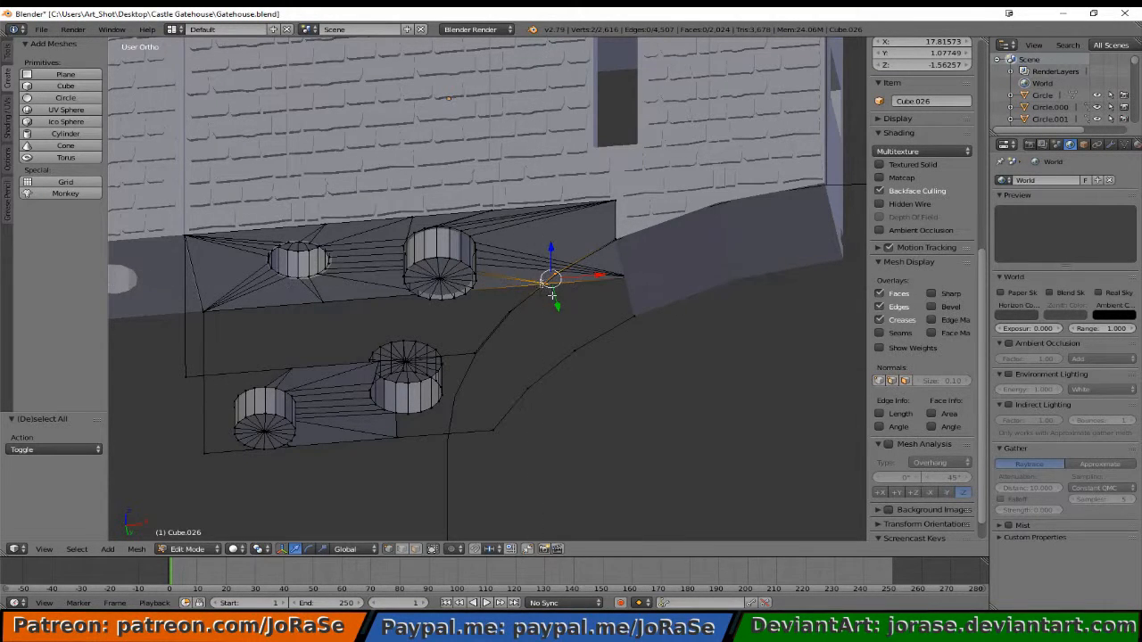
middle_click_drag(552, 295, 562, 305)
key("b")
left_click_drag(604, 231, 635, 253)
key("b")
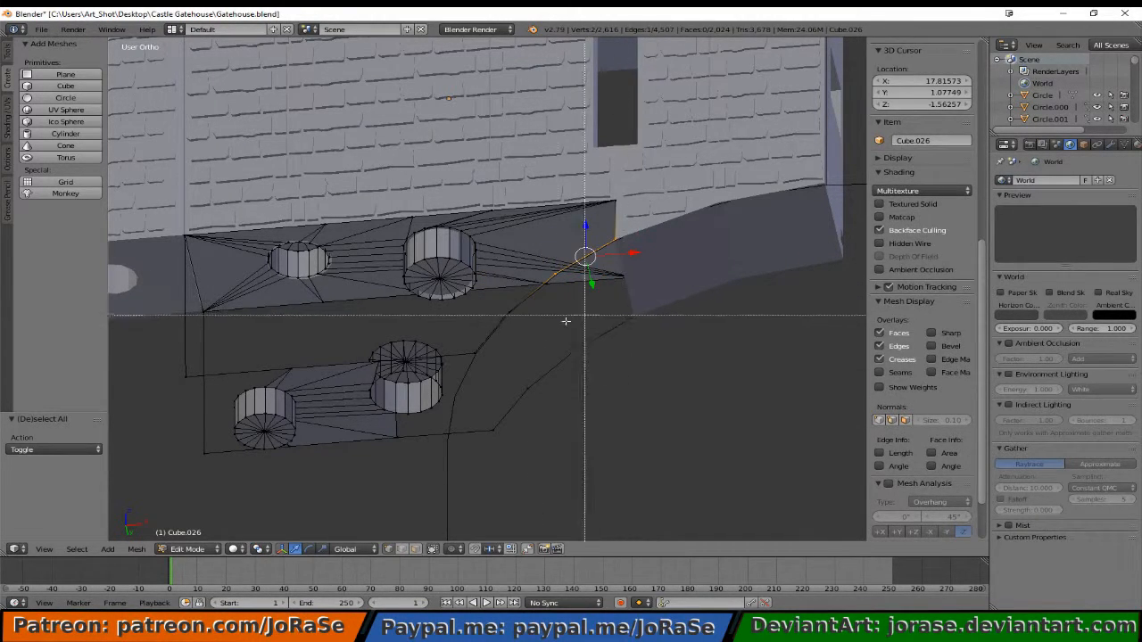
left_click_drag(558, 307, 661, 374)
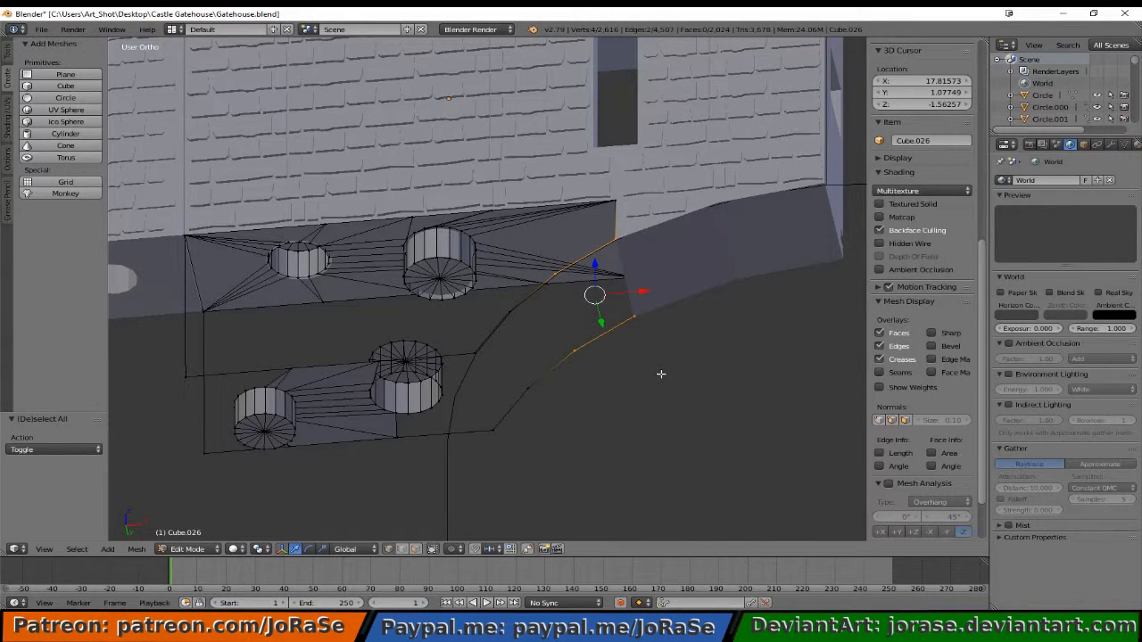
key("f")
key("a")
- Fill the next two faces down the arch between the front and rear curves, ending at their lowest vertices
key("b")
left_click_drag(547, 259, 570, 283)
key("b")
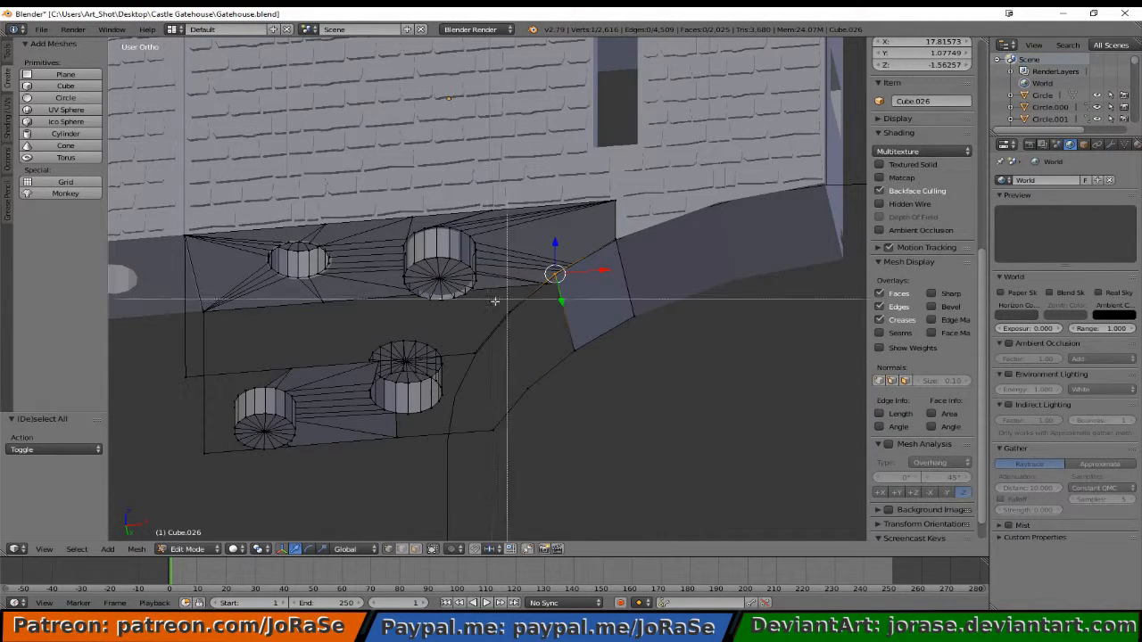
left_click_drag(495, 301, 586, 403)
key("b")
key("f")
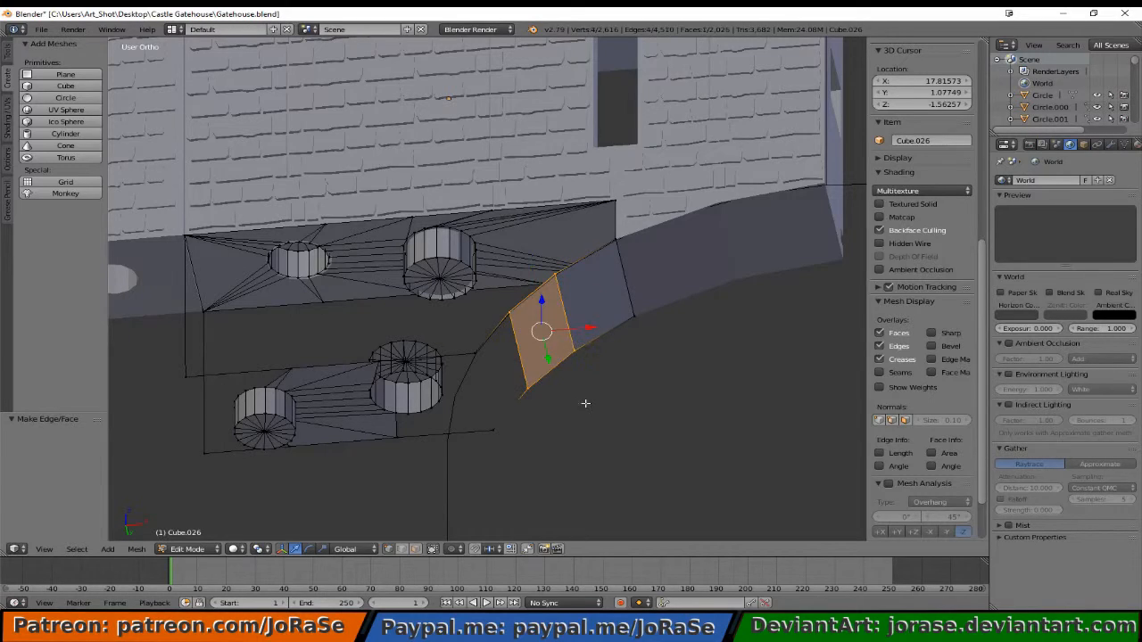
key("a")
key("b")
left_click_drag(459, 306, 545, 438)
key("f")
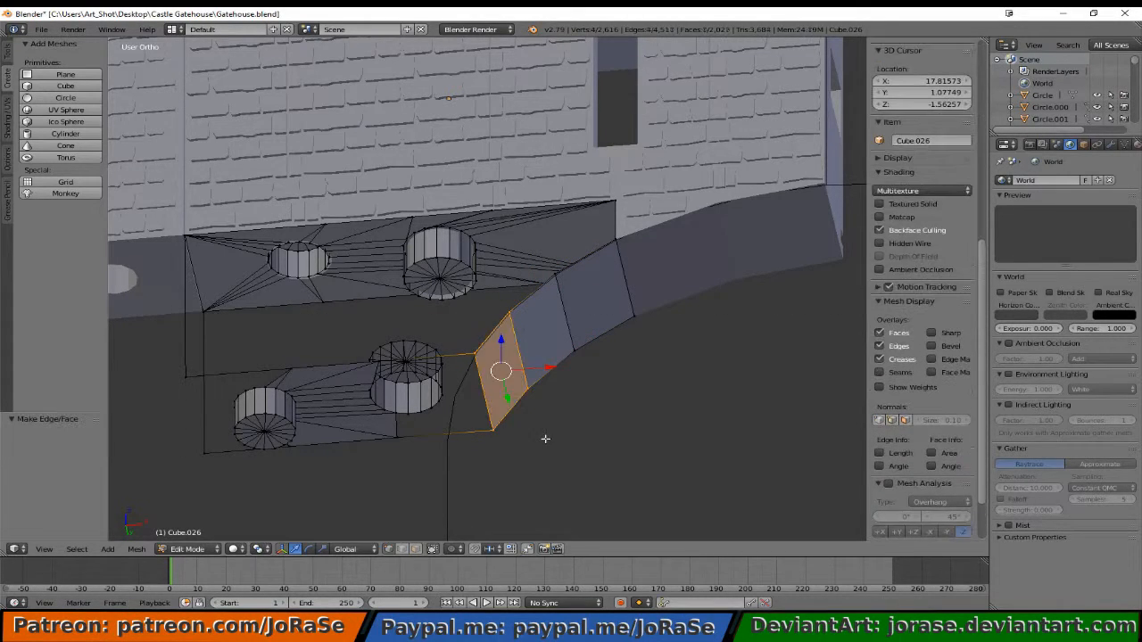
key("a")
key("b")
left_click_drag(473, 344, 509, 440)
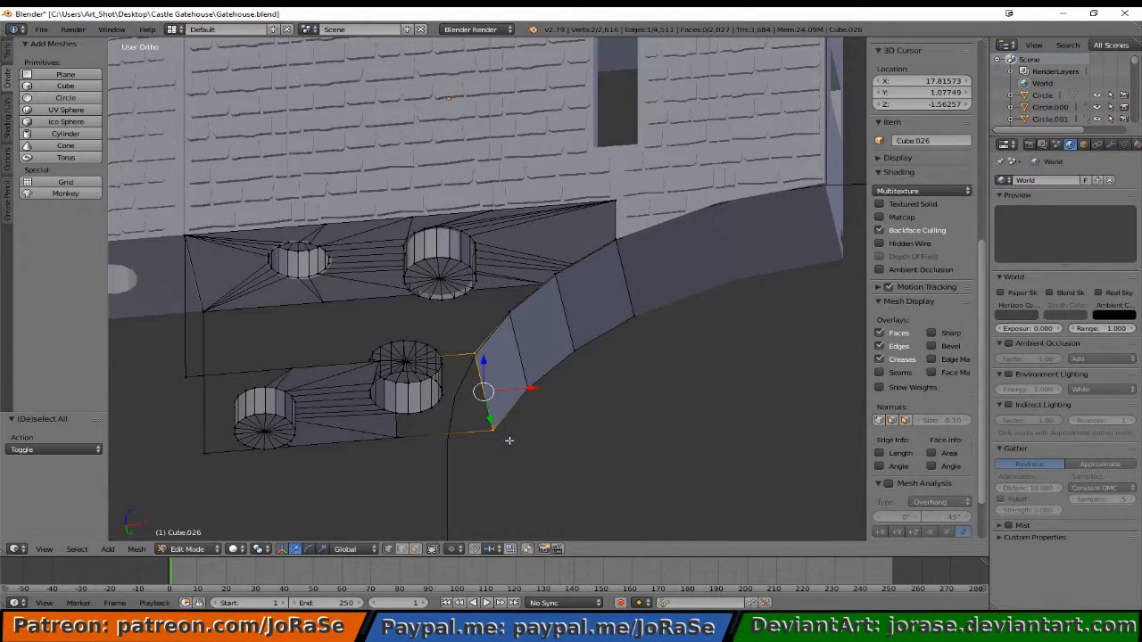
middle_click_drag(510, 440, 673, 405)
key("b")
left_click_drag(588, 302, 602, 334)
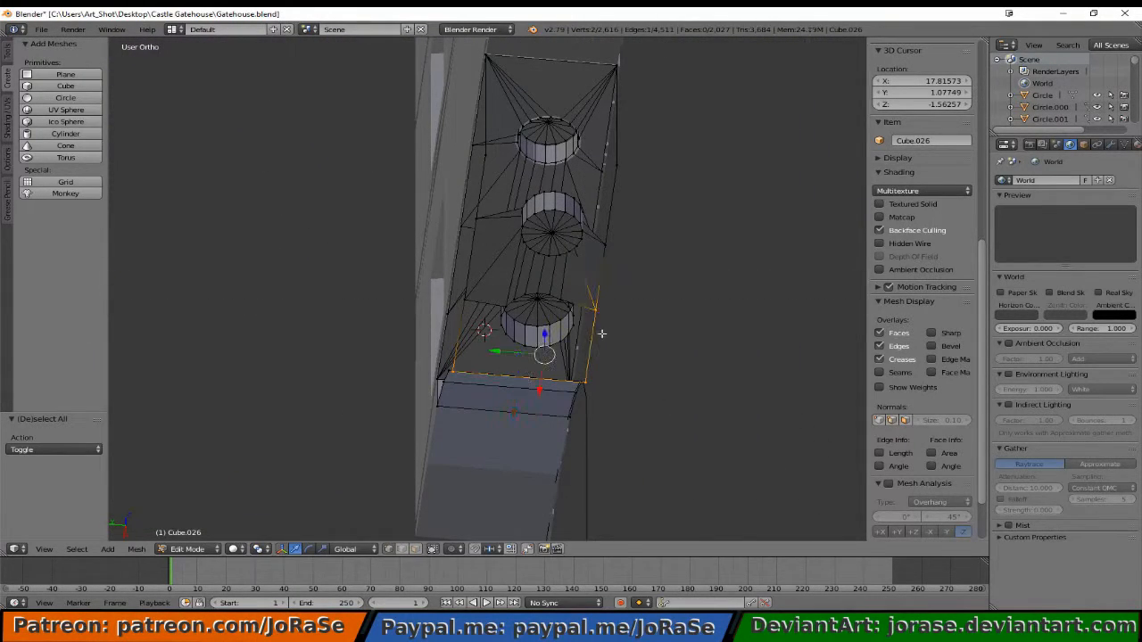
key("a")
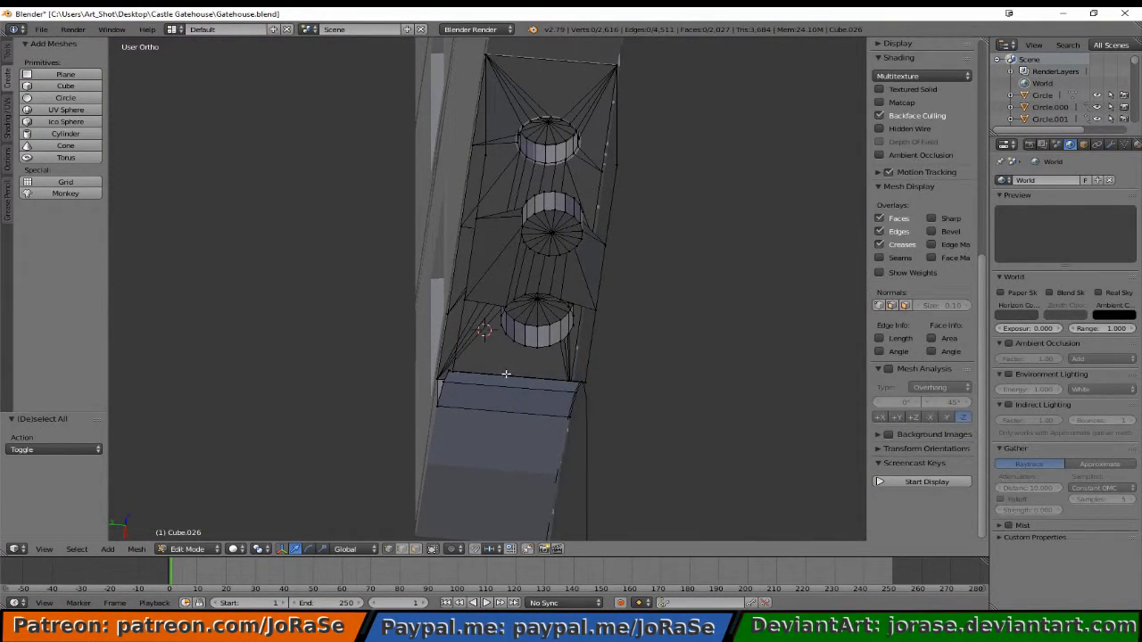
middle_click_drag(455, 378, 438, 324)
key("b")
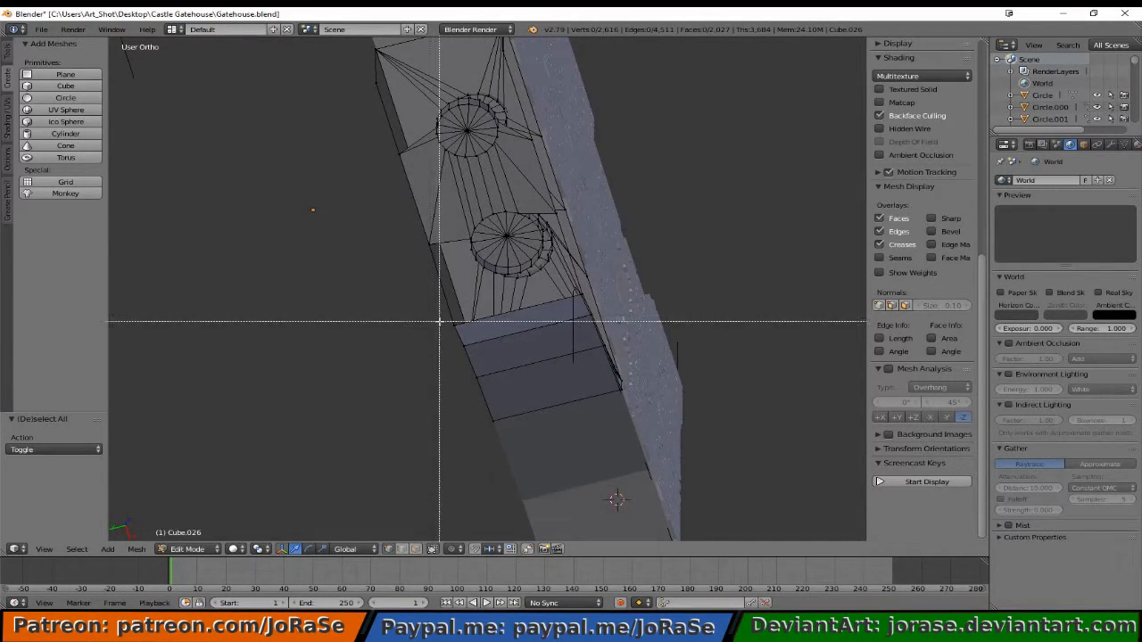
left_click_drag(439, 321, 471, 335)
middle_click_drag(523, 305, 460, 218)
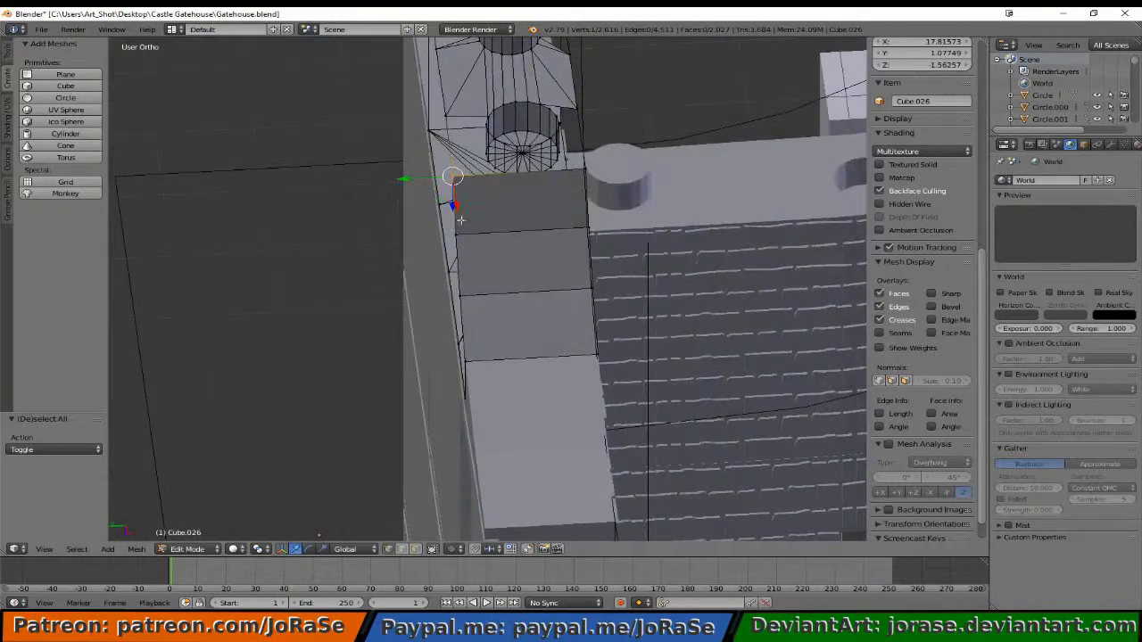
key("b")
left_click_drag(516, 139, 540, 154)
key("a")
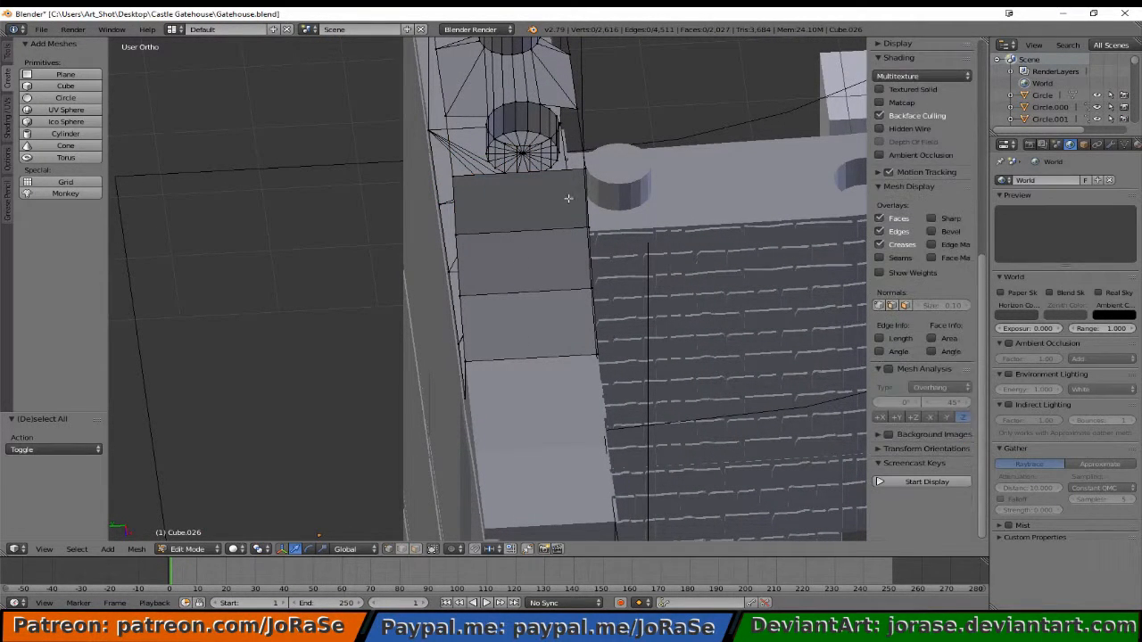
- Select the boundary around the underside copy's arch-side gap, hide all other geometry in the mesh, and view it from below
right_click(545, 180)
right_click(536, 147, "alt")
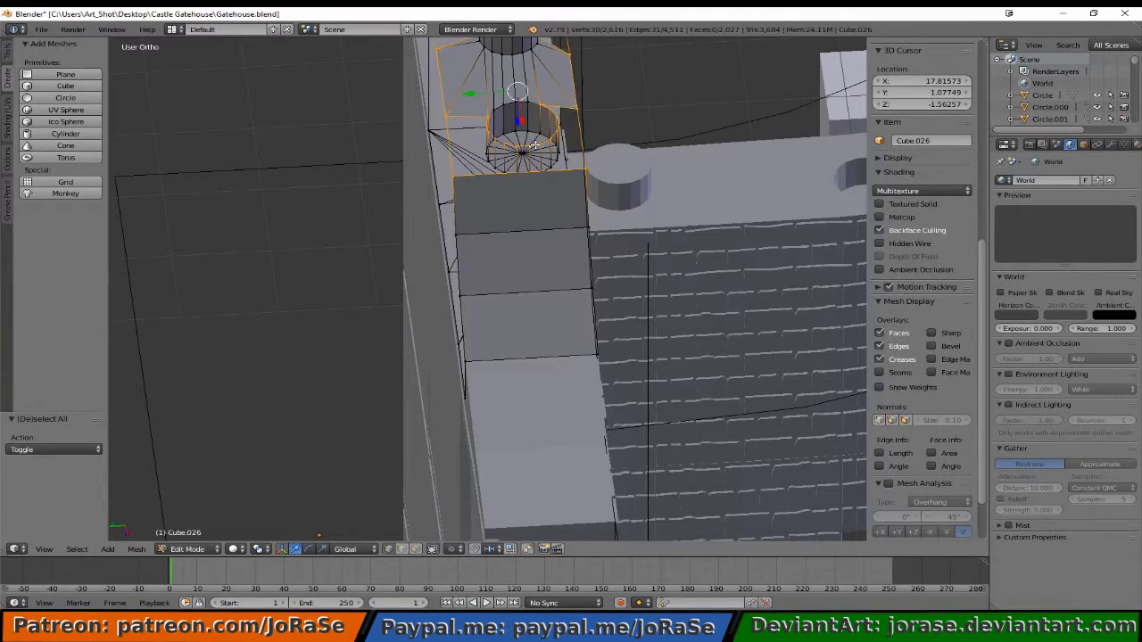
middle_click_drag(571, 165, 488, 228)
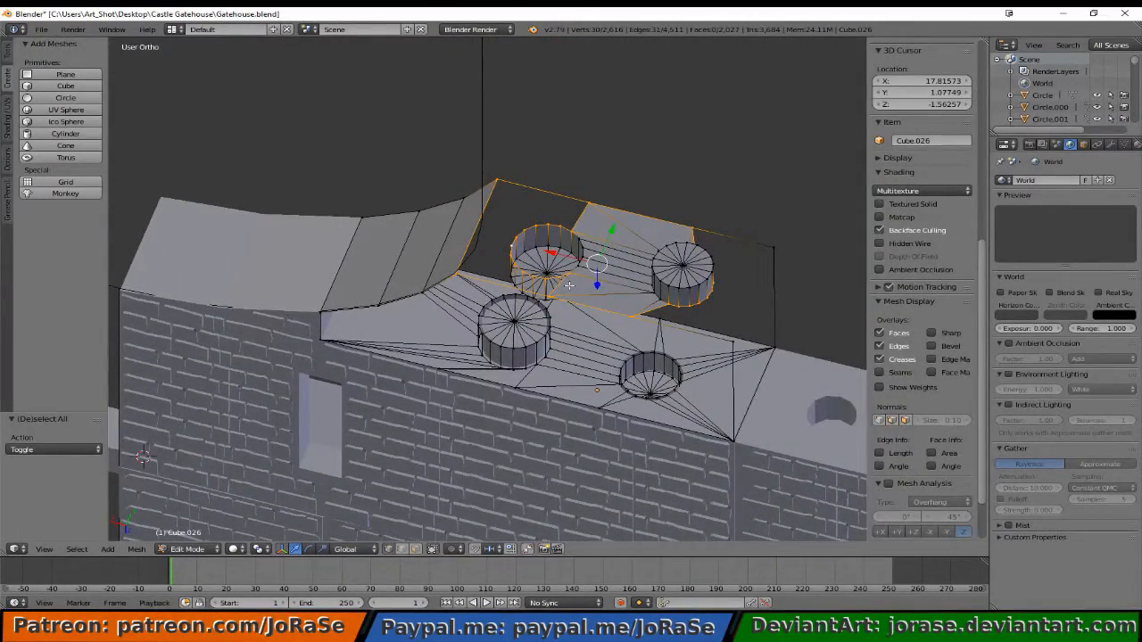
key("b")
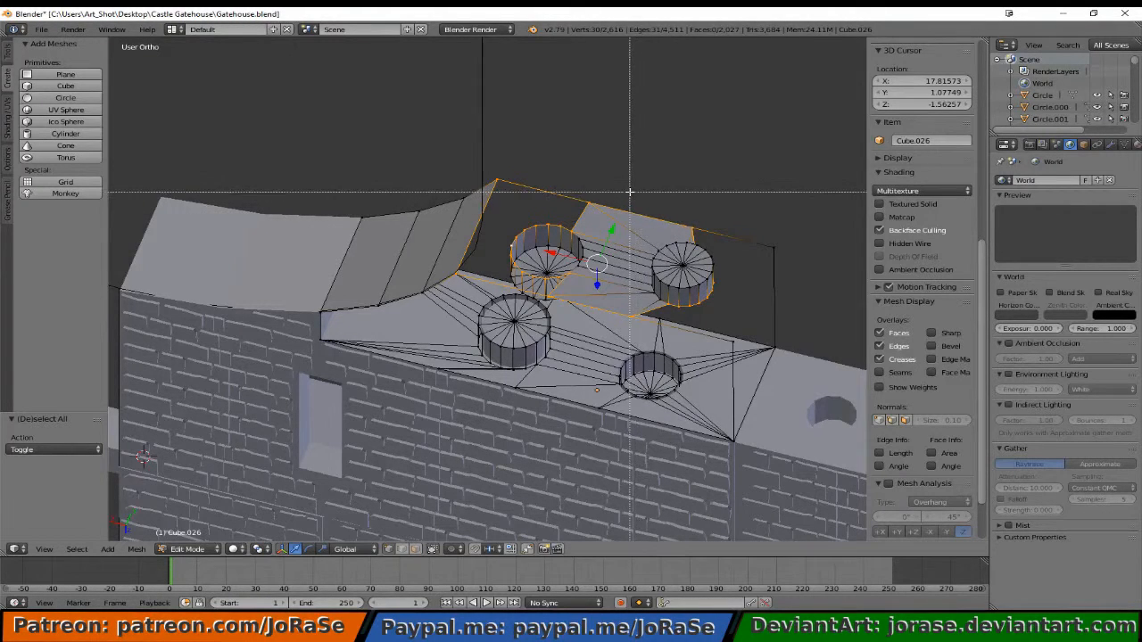
middle_click_drag(628, 190, 815, 357)
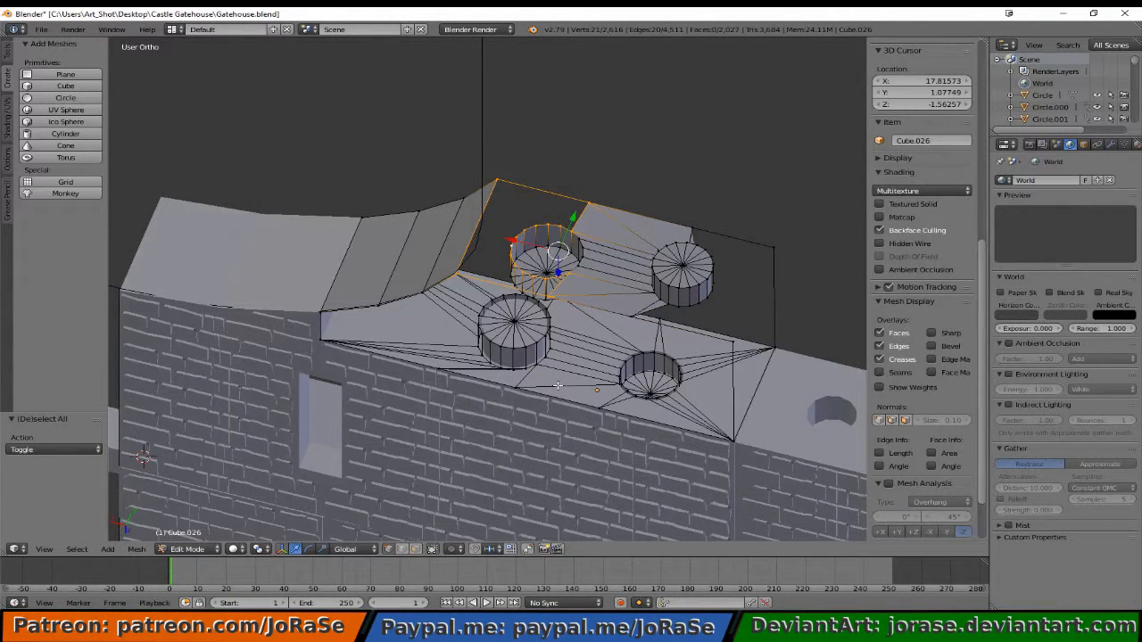
key("ctrl+i")
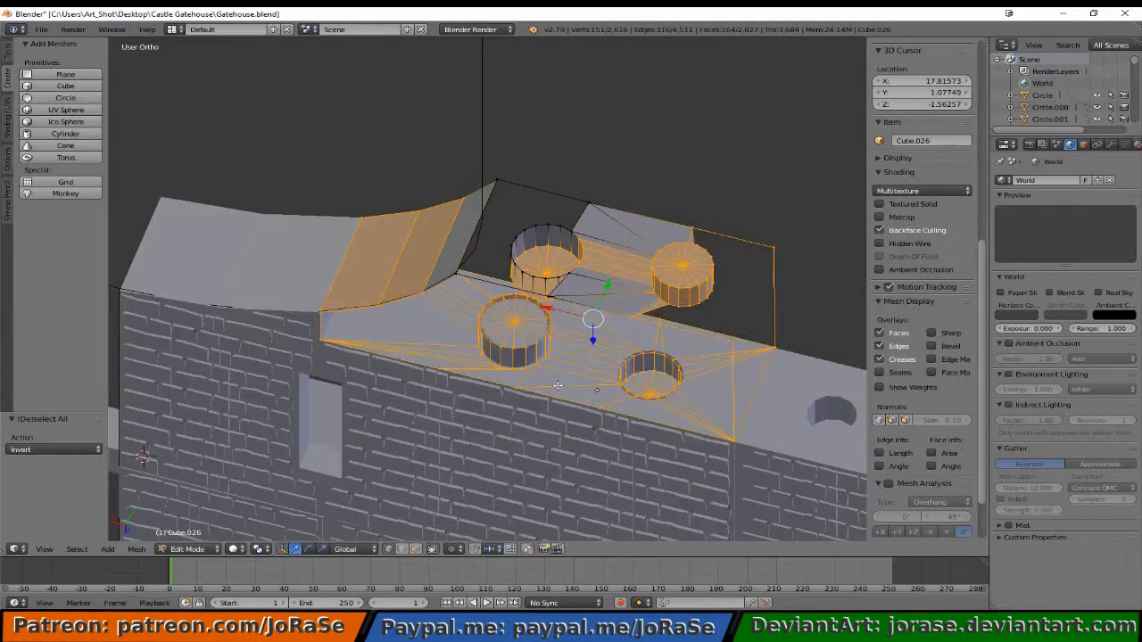
key("h")
key("KP_7")
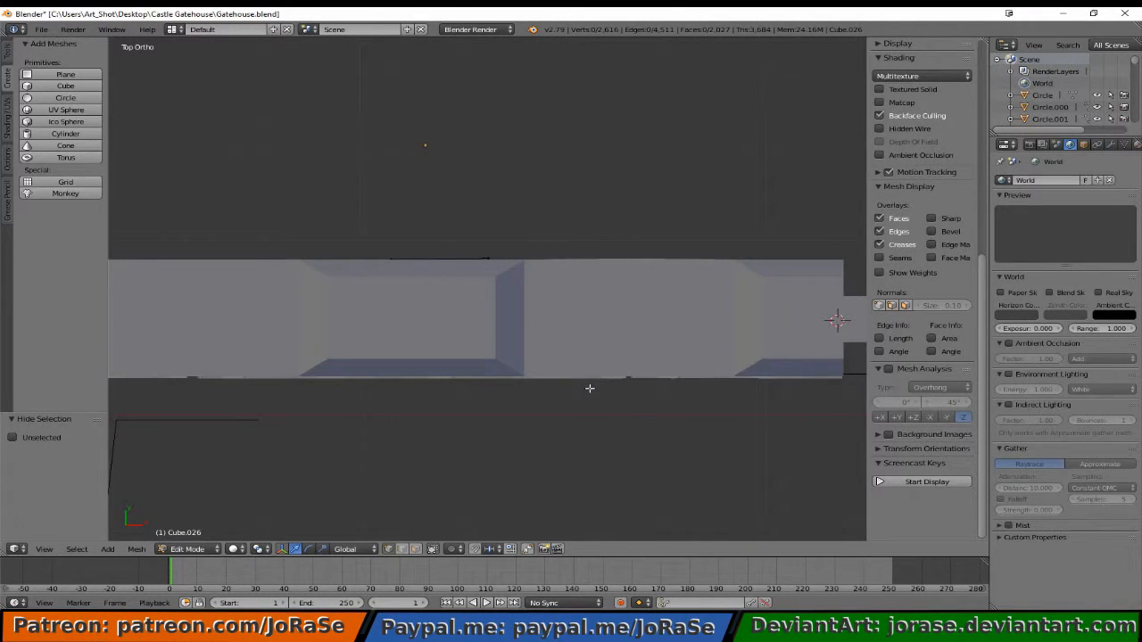
key("ctrl+KP_7")
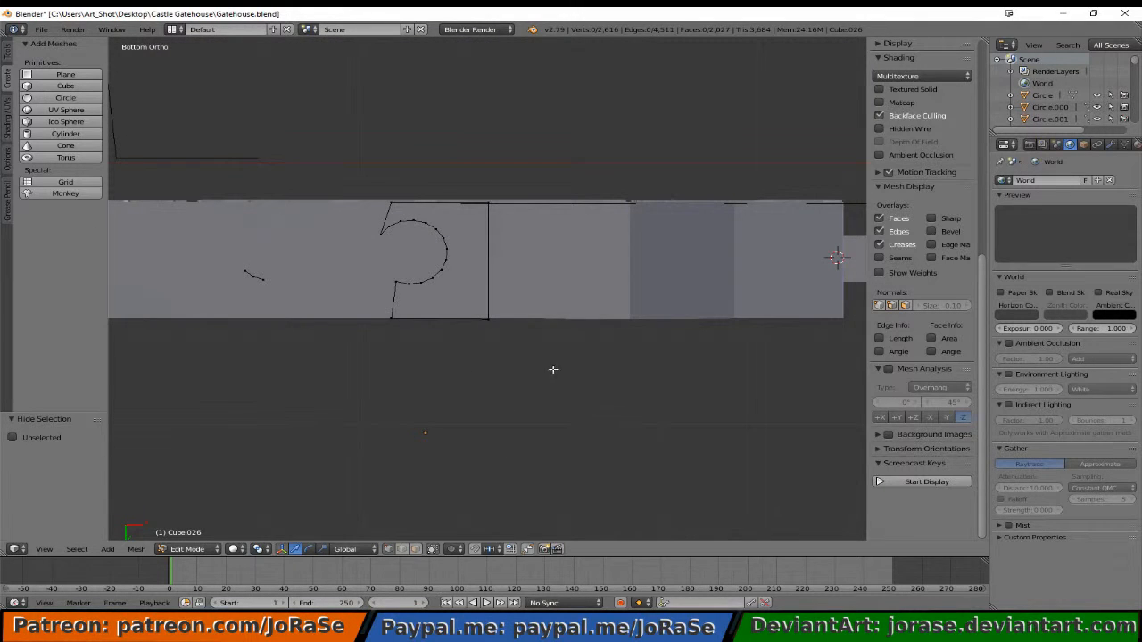
- Fill two triangular faces between the gap's front inner corner and the first vertices of the round hole's rim
key("b")
left_click_drag(357, 187, 390, 243)
key("f")
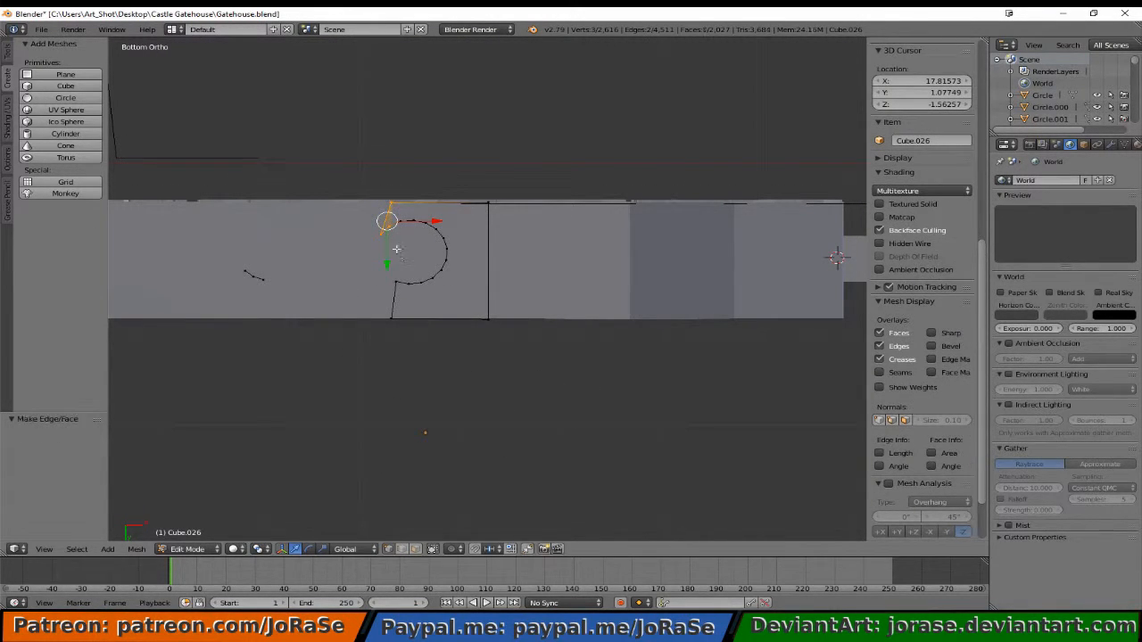
middle_click_drag(380, 244, 386, 248)
key("b")
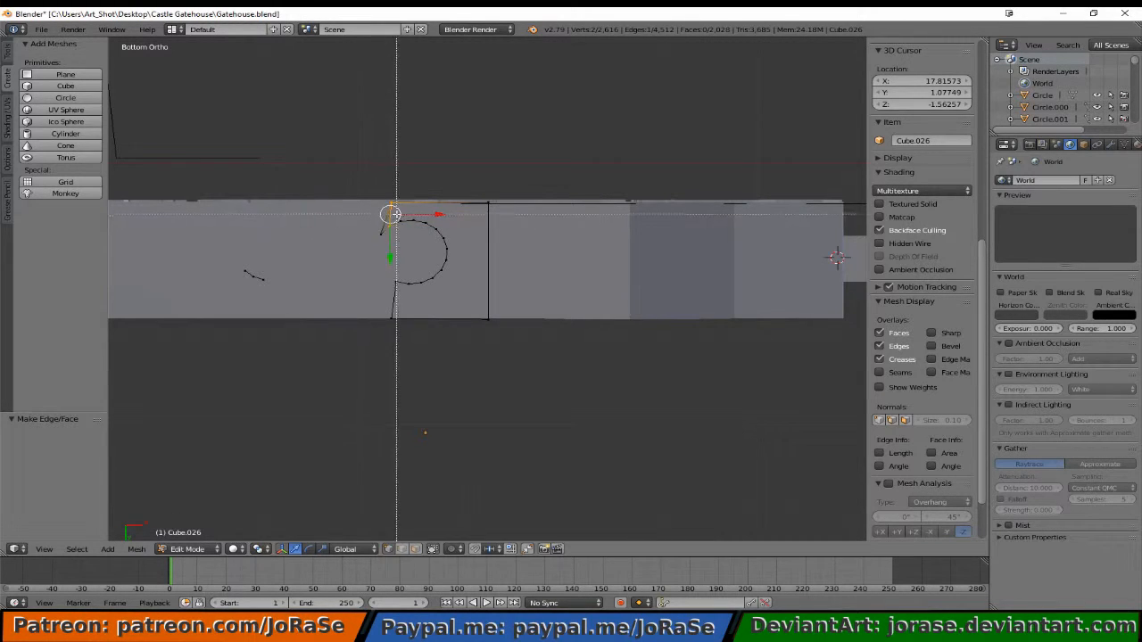
left_click_drag(395, 215, 406, 229)
key("f")
- Fill a face joining the gap's front inner corner, the adjacent hole rim vertices and the front arch-side corner
key("b")
middle_click_drag(382, 223, 389, 245)
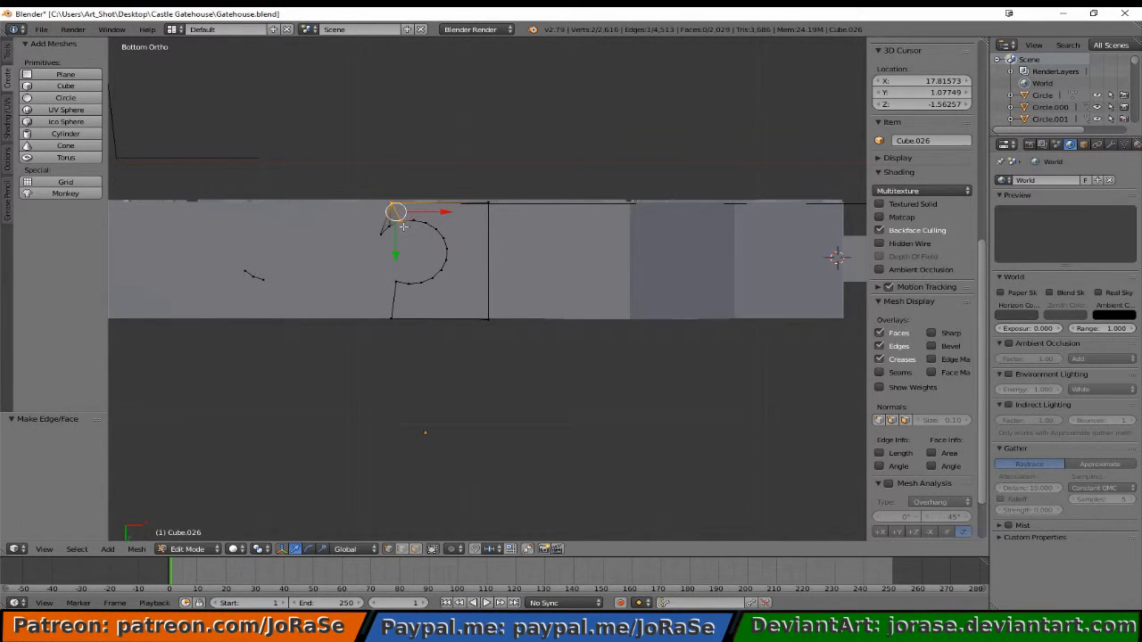
key("b")
left_click_drag(406, 213, 420, 224)
key("b")
left_click_drag(479, 184, 497, 204)
key("b")
key("f")
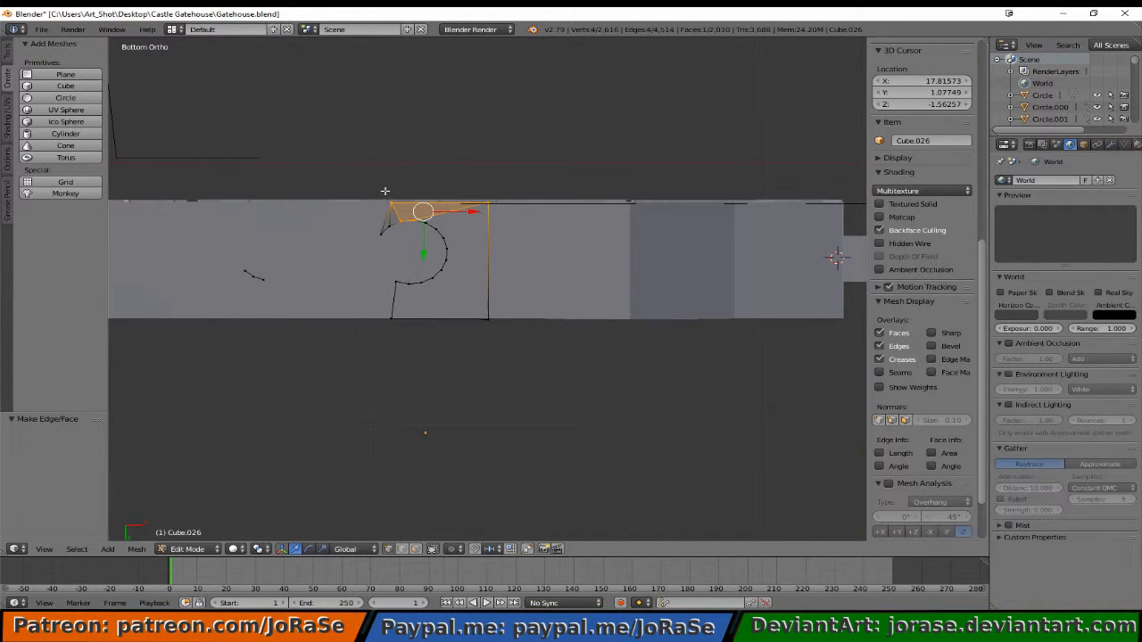
- Fill a fan of triangular faces from the front arch-side corner to the successive rim vertices of the hole
middle_click_drag(400, 228, 431, 227)
key("f")
key("b")
key("b")
key("b")
left_click_drag(440, 232, 450, 243)
key("f")
key("b")
middle_click_drag(426, 221, 439, 233)
key("b")
left_click_drag(443, 244, 450, 252)
key("f")
- Fill a four-sided face between the hole's arch-side rim segment and the front and rear arch-side corners
key("b")
middle_click_drag(438, 235, 448, 244)
key("b")
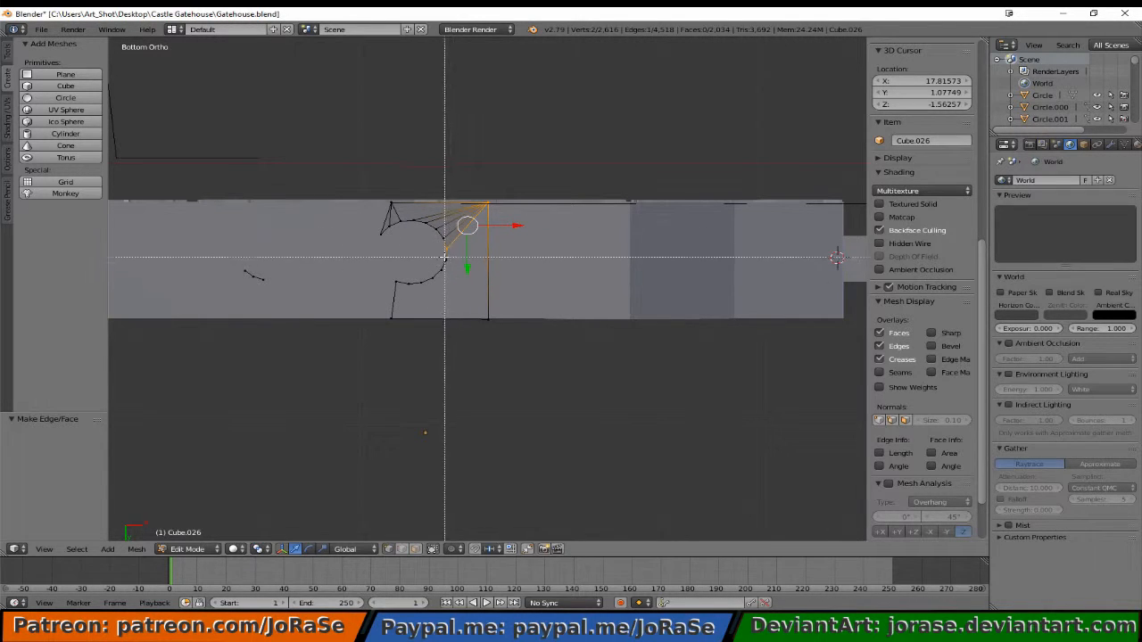
left_click_drag(444, 255, 456, 267)
key("f")
- Fill a fan of triangular faces from the gap's rear arch-side corner to the successive rear rim vertices of the hole
key("b")
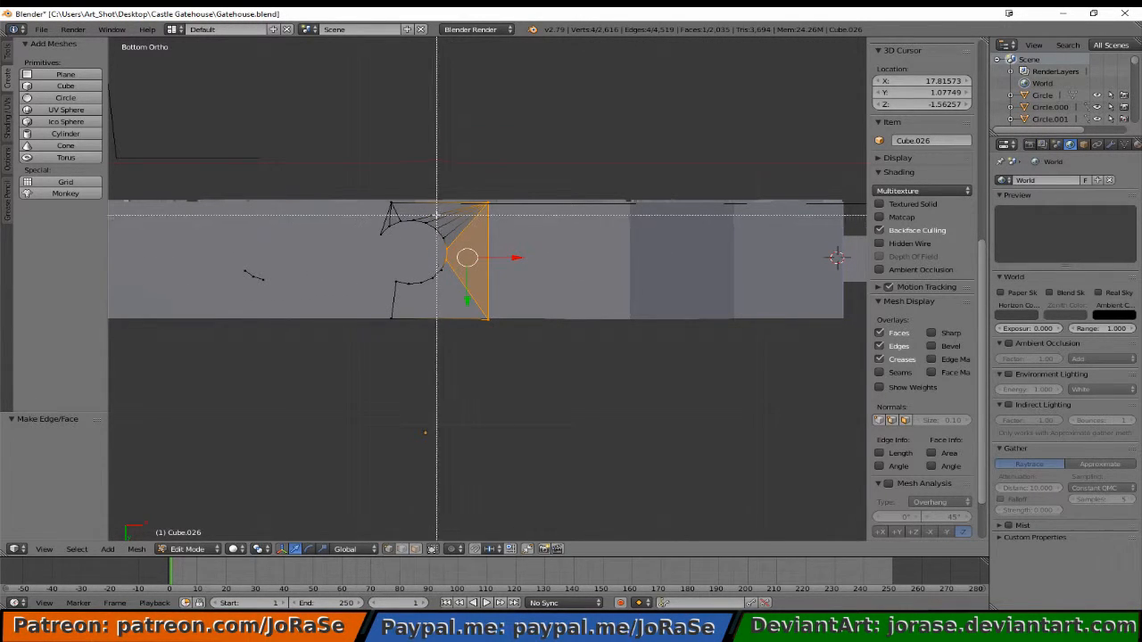
middle_click_drag(436, 205, 507, 250)
key("b")
left_click_drag(439, 263, 451, 285)
key("f")
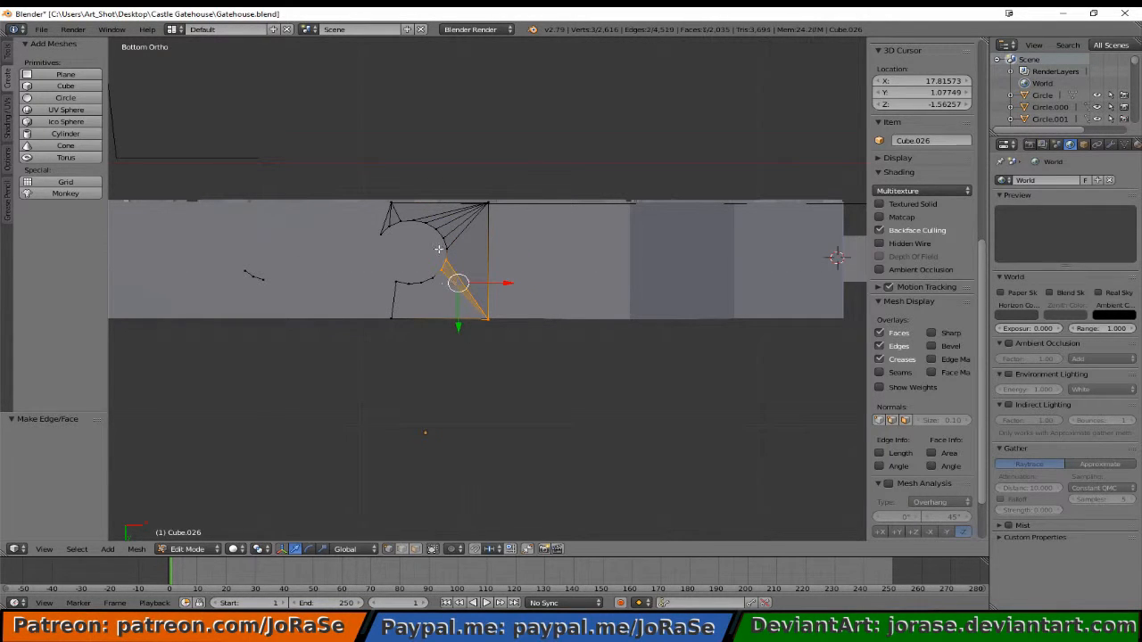
key("b")
middle_click_drag(438, 249, 453, 267)
key("b")
left_click_drag(430, 268, 435, 287)
key("b")
middle_click_drag(434, 262, 450, 279)
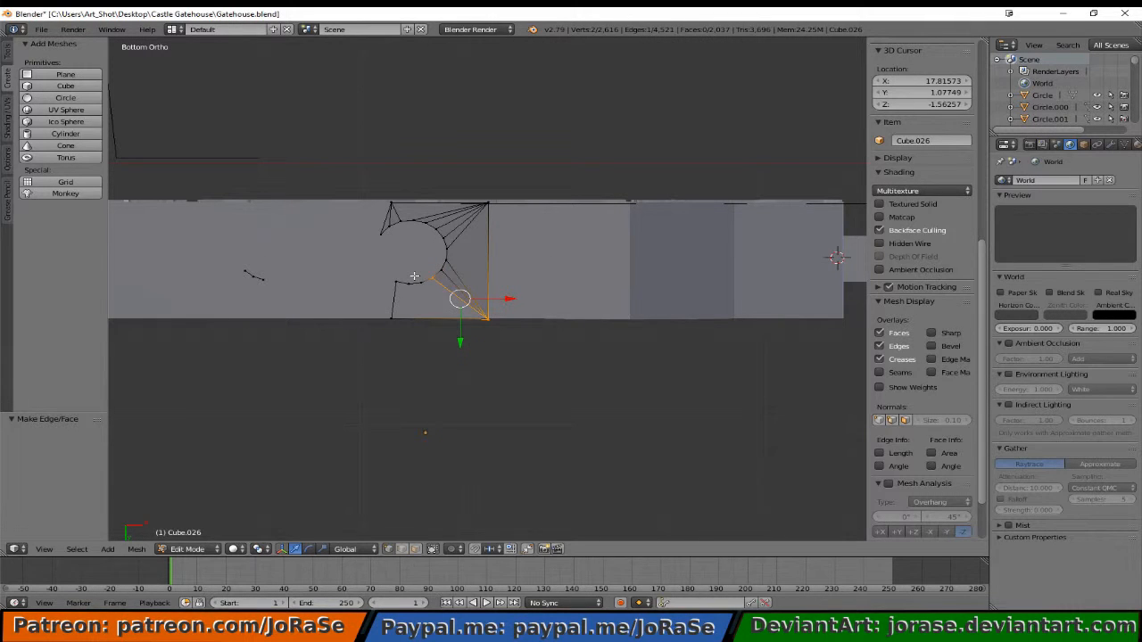
key("b")
left_click_drag(414, 276, 424, 288)
key("f")
- Fill the last two faces of this gap, joining the remaining rear rim vertices to the rear inner corner and rear arch-side corner
key("b")
middle_click_drag(424, 269, 438, 284)
key("b")
left_click_drag(405, 278, 401, 330)
key("b")
key("f")
key("b")
middle_click_drag(416, 275, 459, 312)
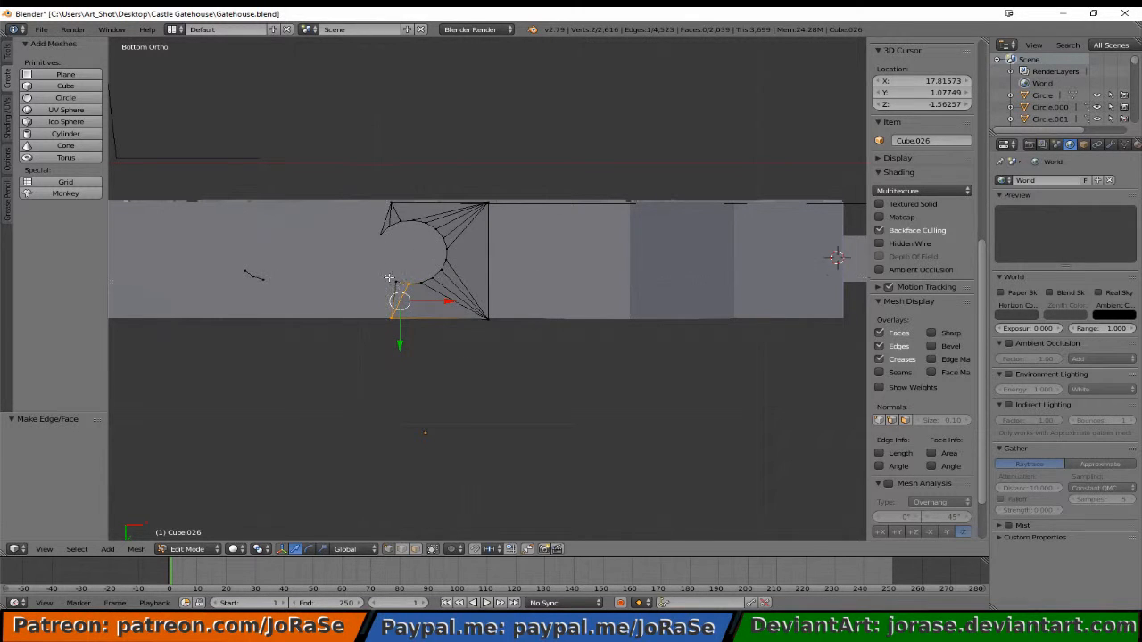
key("a")
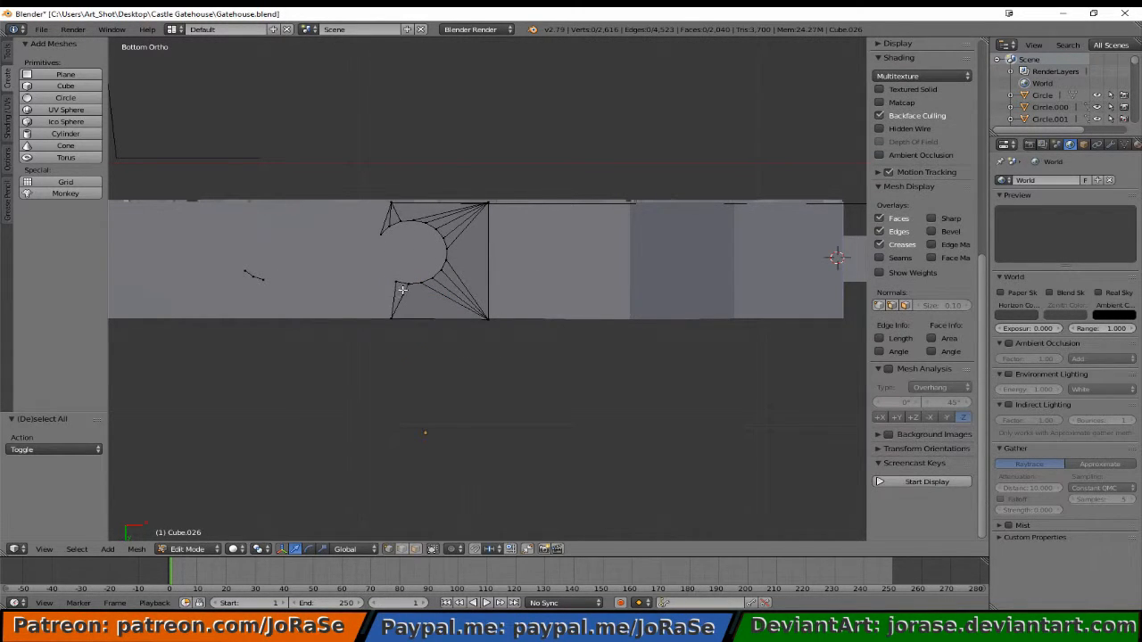
- Reveal the hidden geometry and clear the selection
key("alt+h")
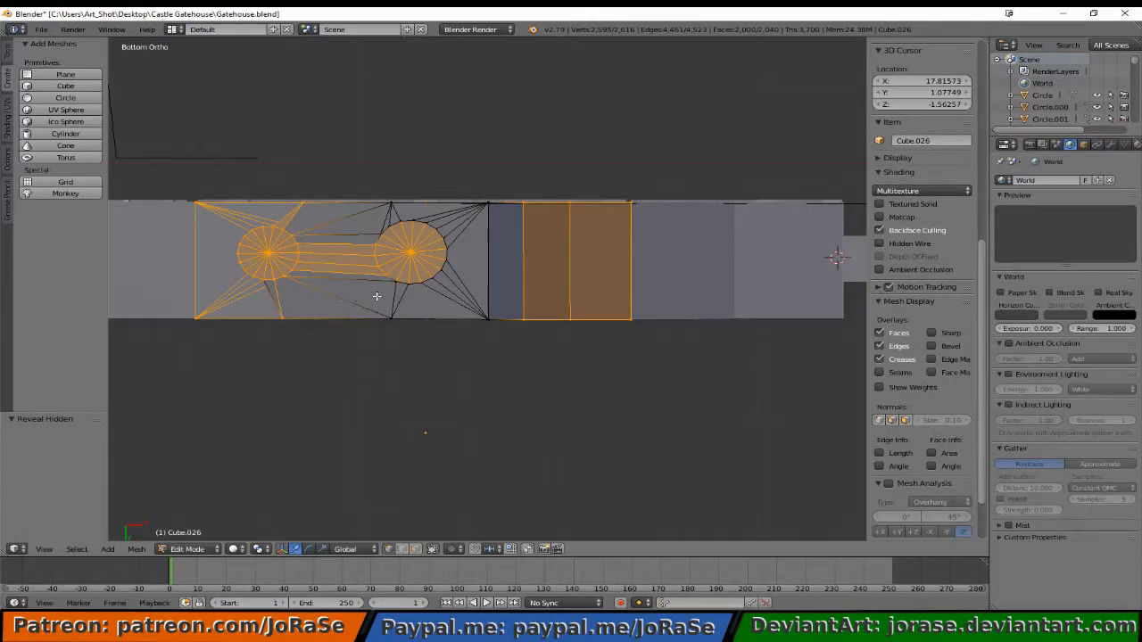
key("a")
middle_click_drag(373, 295, 294, 338)
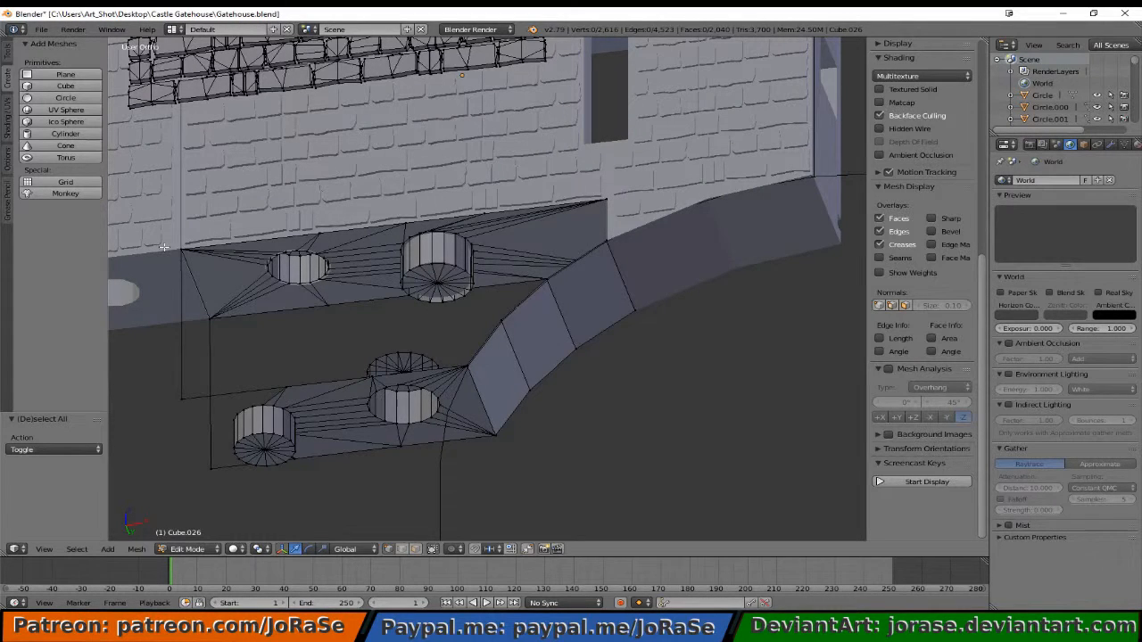
- Fill the vertical end face between the four corner vertices at the lower wall section's end opposite the arch
key("b")
left_click_drag(164, 247, 194, 459)
key("v")
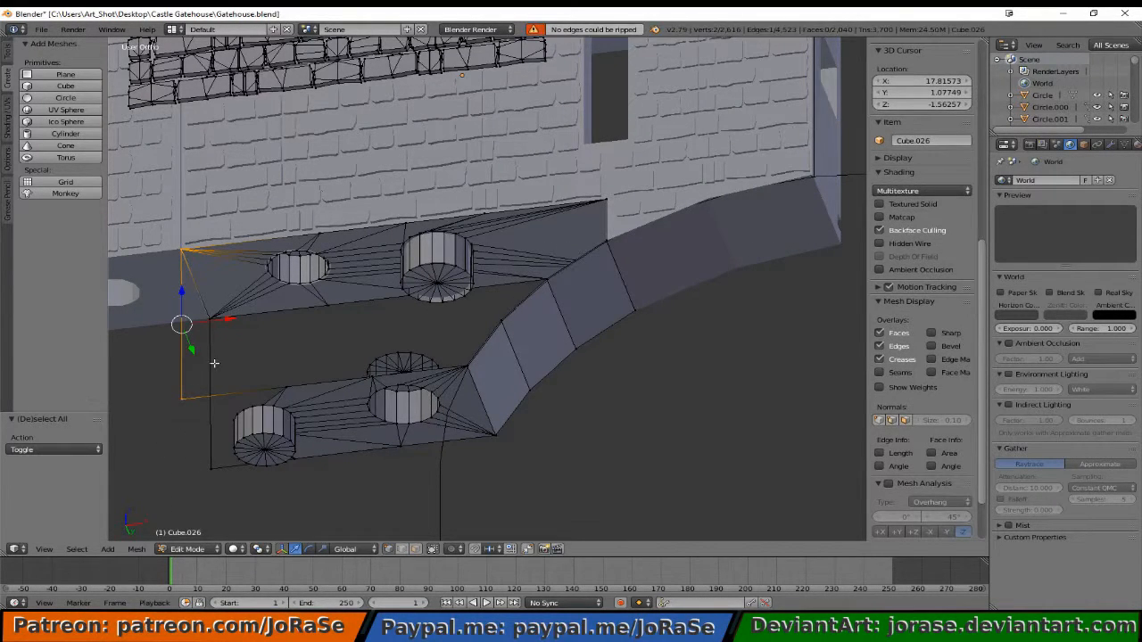
key("b")
left_click_drag(203, 310, 214, 494)
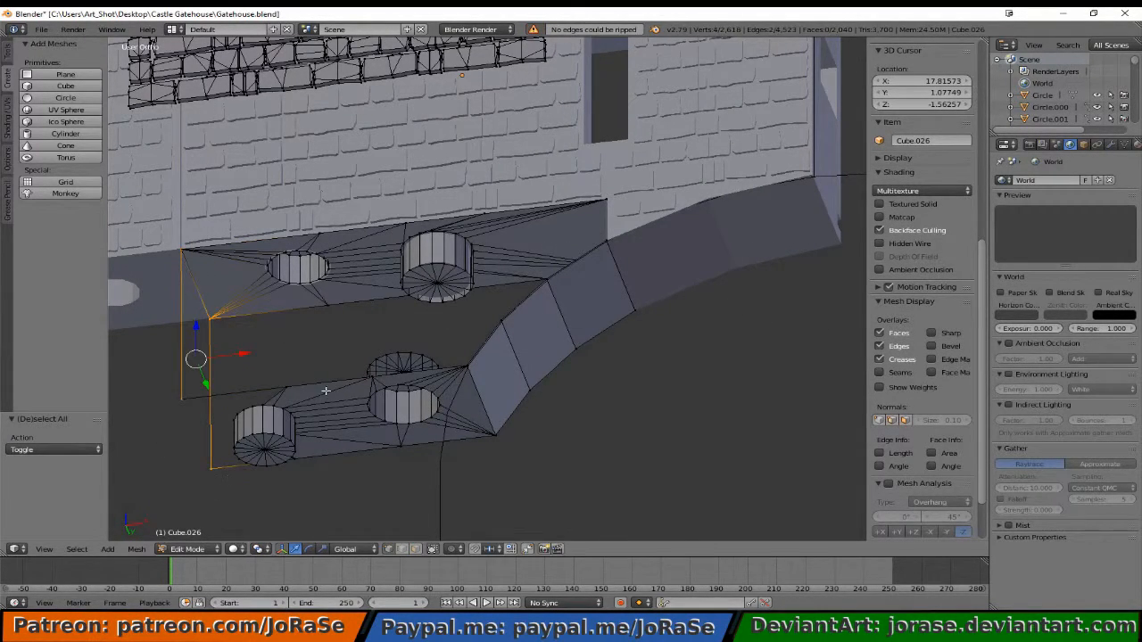
key("f")
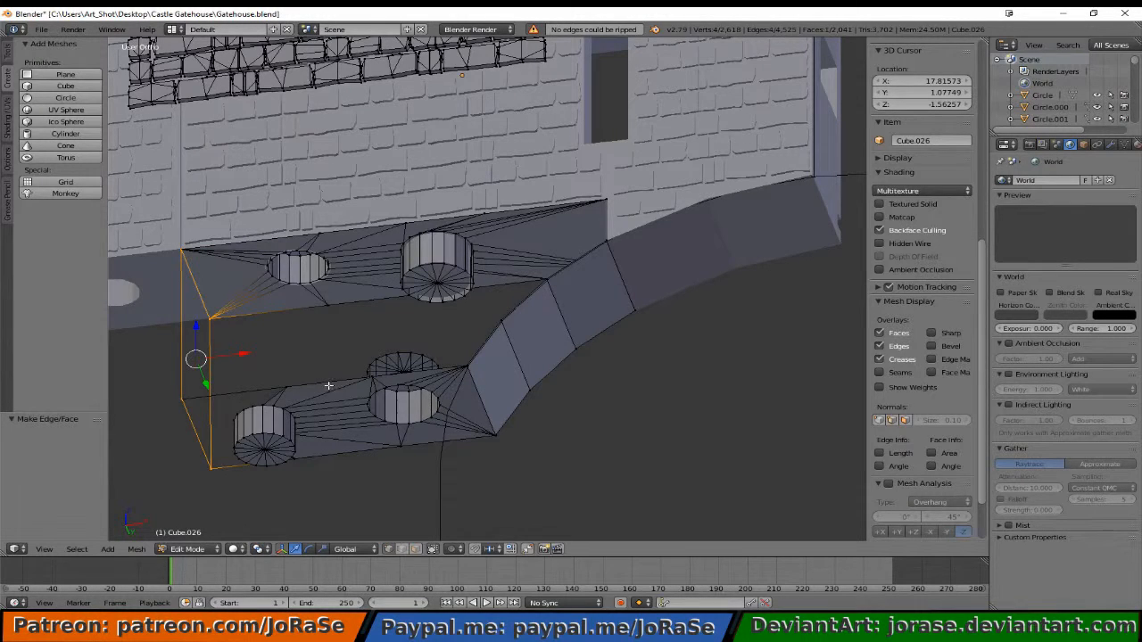
key("a")
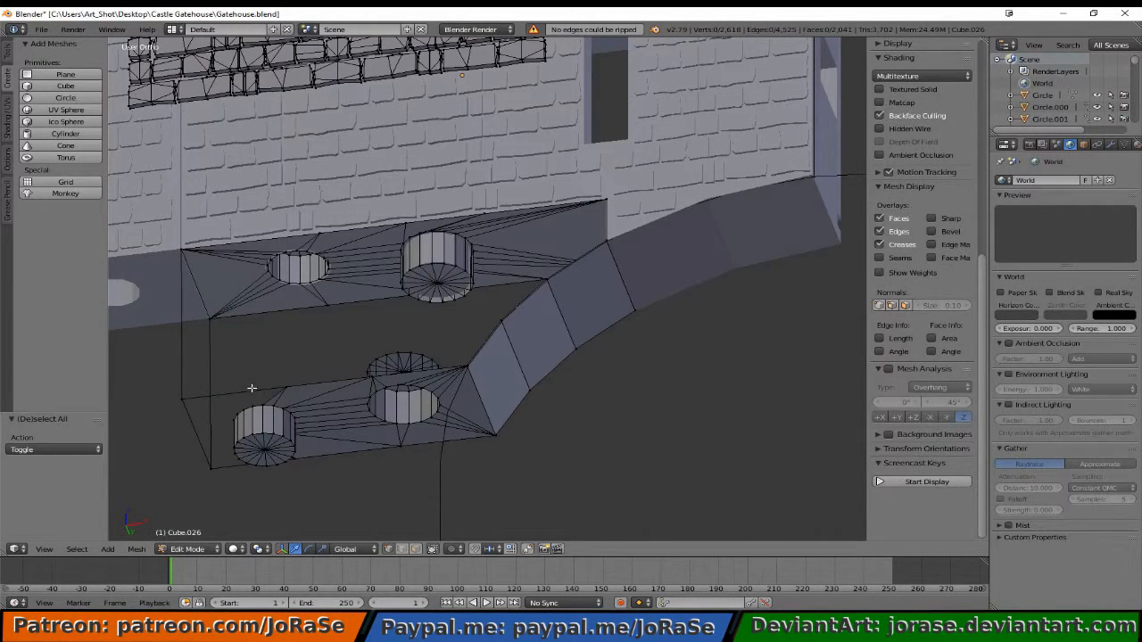
- Select only the boundary of the remaining underside gap beside the end-side round hole and hide all other geometry
right_click(253, 387)
right_click(256, 405, "alt+shift")
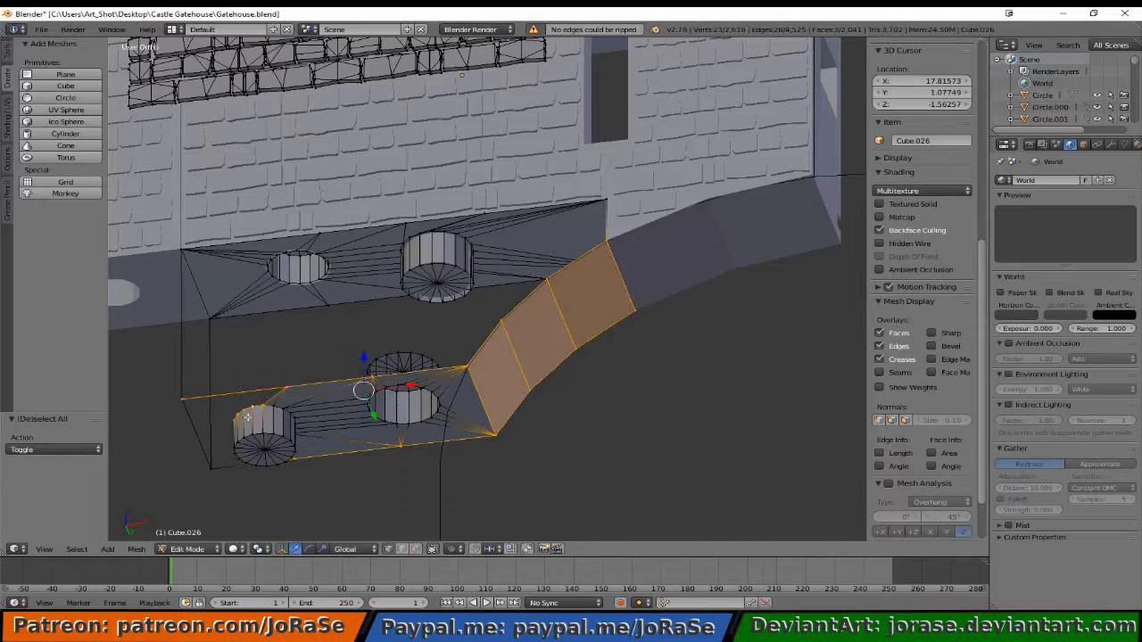
right_click(196, 436, "alt+shift")
middle_click_drag(211, 431, 388, 397)
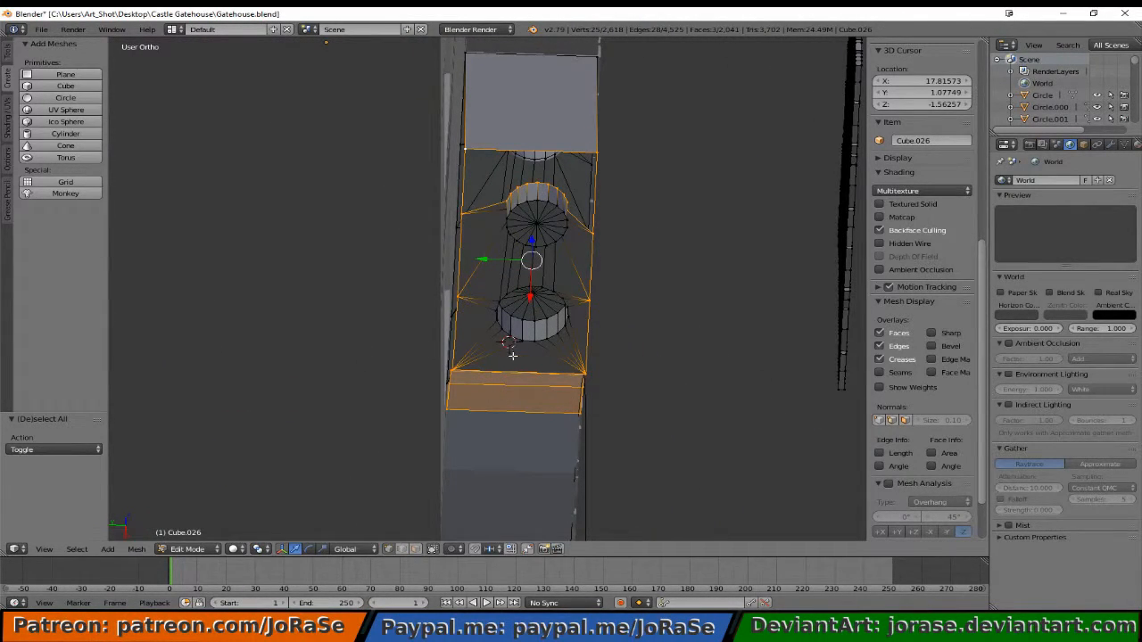
key("z")
middle_click_drag(503, 380, 436, 256)
key("b")
middle_click_drag(390, 160, 522, 392)
scroll(652, 487, "up", 1)
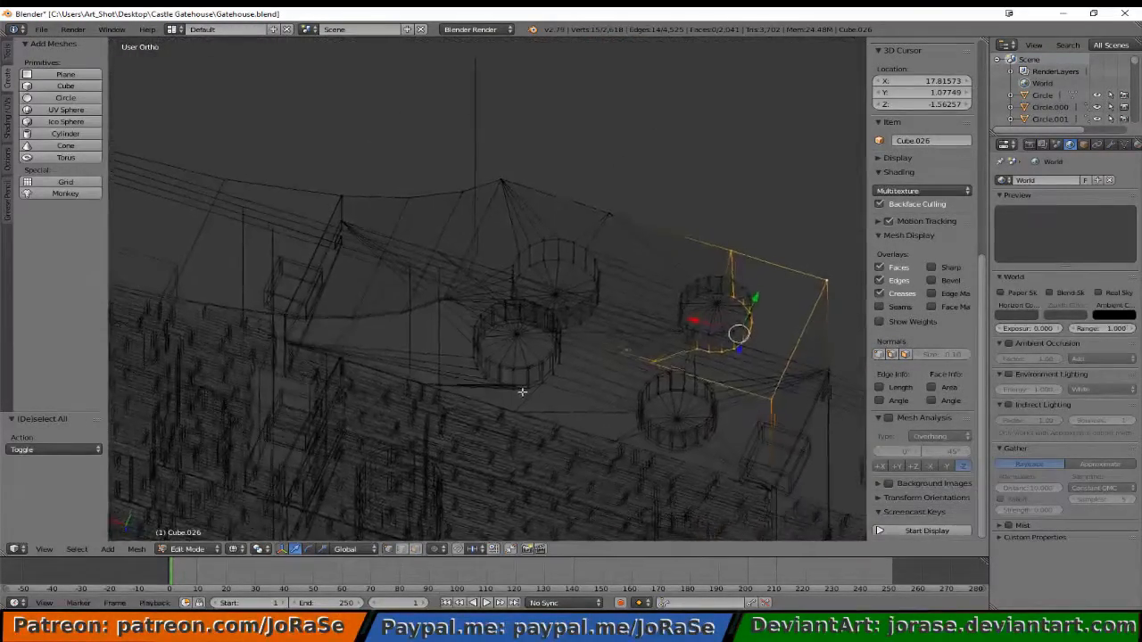
scroll(577, 448, "down", 5)
key("z")
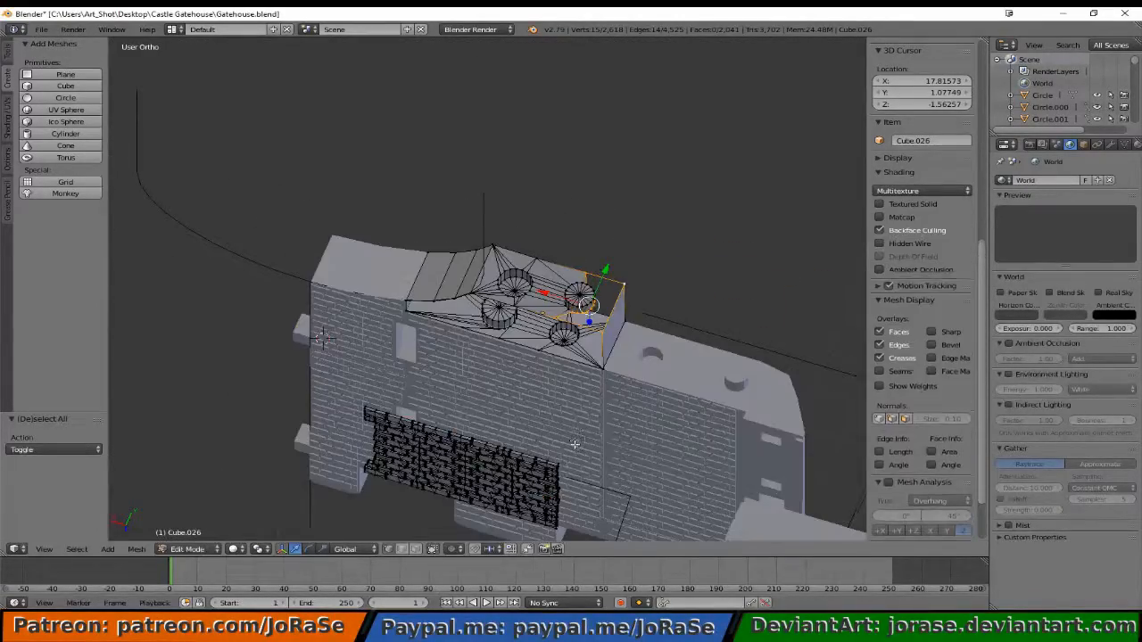
mouse_move(573, 443)
middle_mouse_down()
mouse_move(564, 408)
mouse_move(612, 466)
mouse_move(594, 415)
mouse_move(597, 451)
middle_mouse_up()
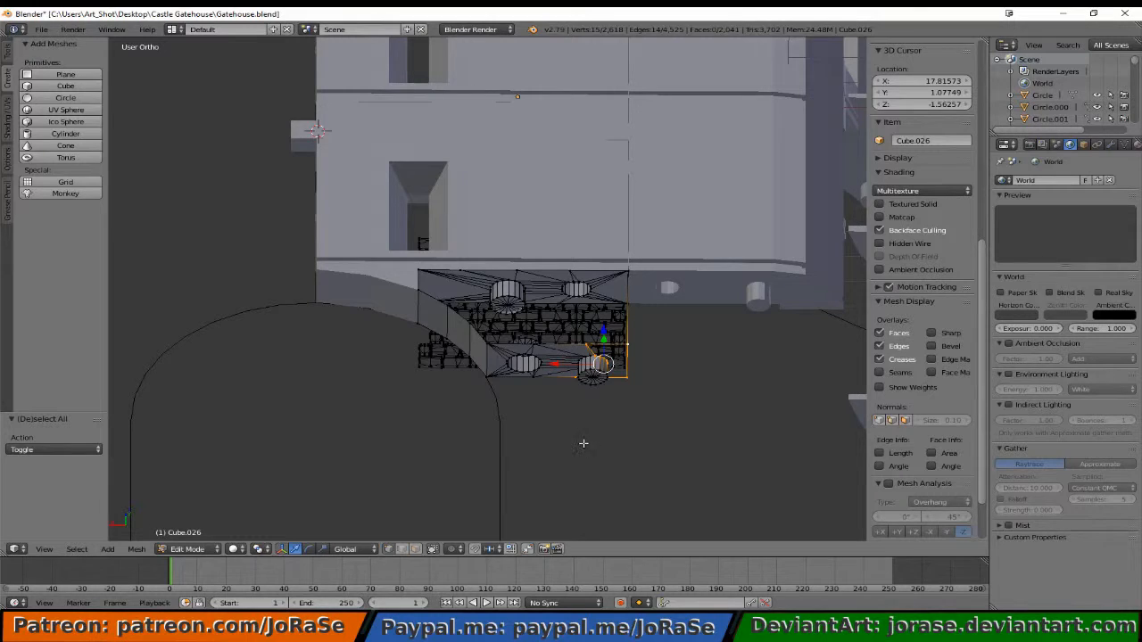
key("ctrl+i")
key("h")
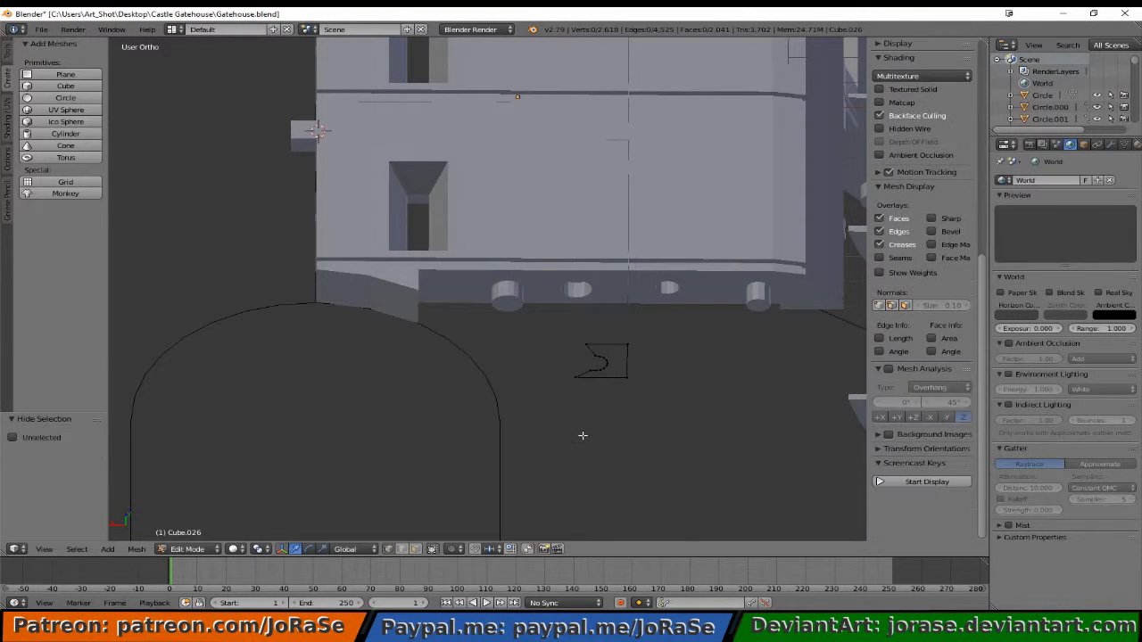
- Fill a four-sided face between the gap's front inner vertex, the first two hole rim vertices and the front outer corner
scroll(582, 433, "up", 2)
scroll(606, 429, "up", 8)
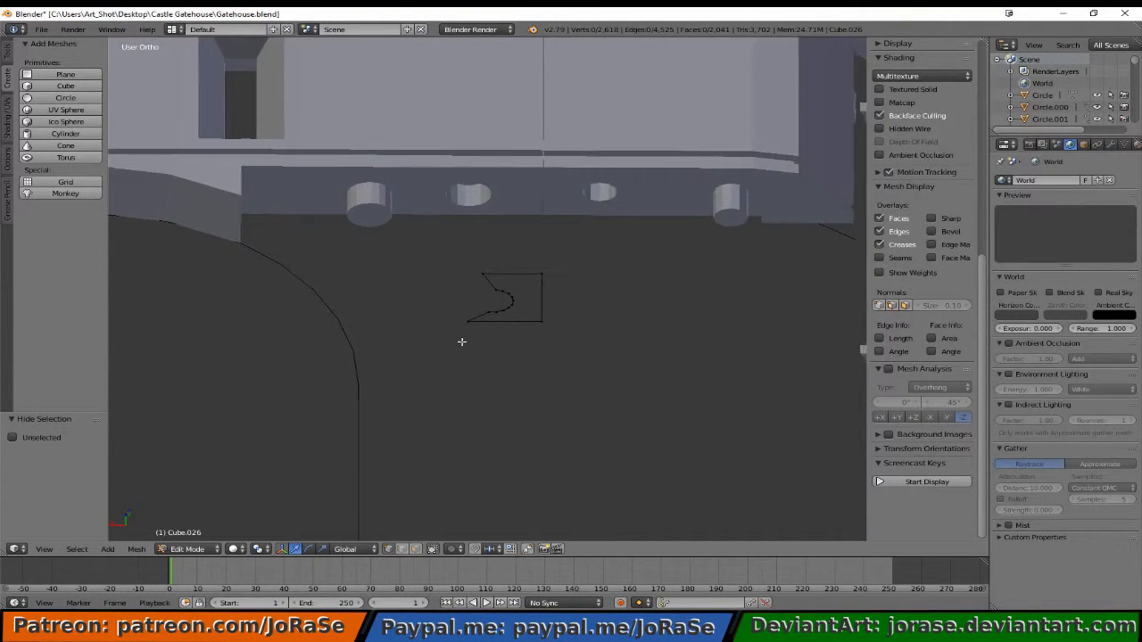
key("b")
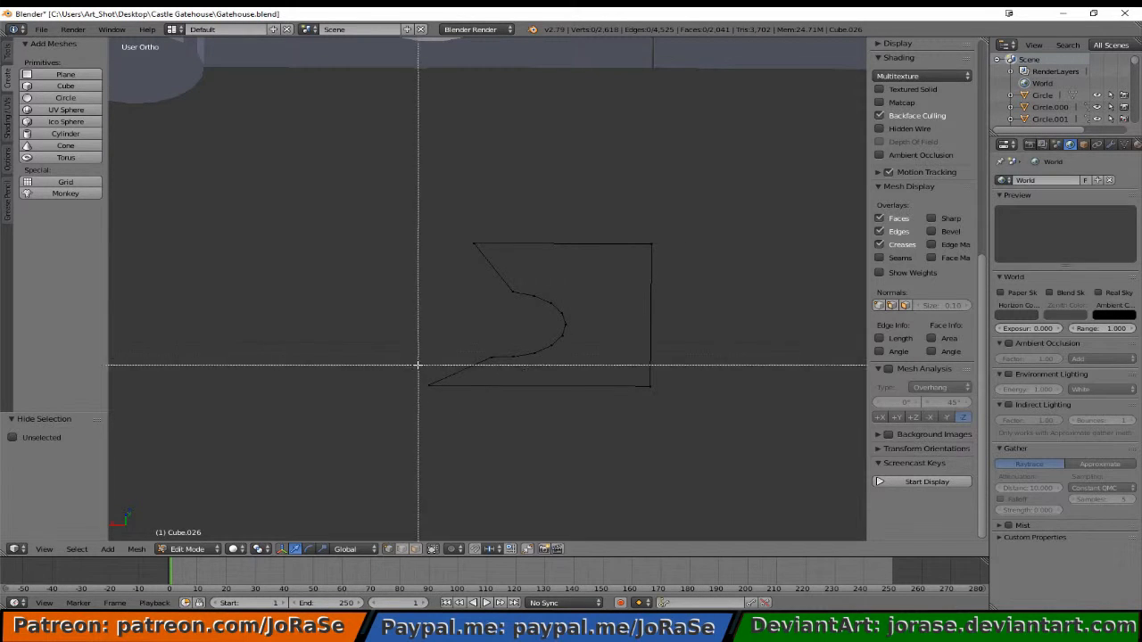
left_click_drag(413, 352, 525, 425)
middle_click_drag(525, 424, 615, 297)
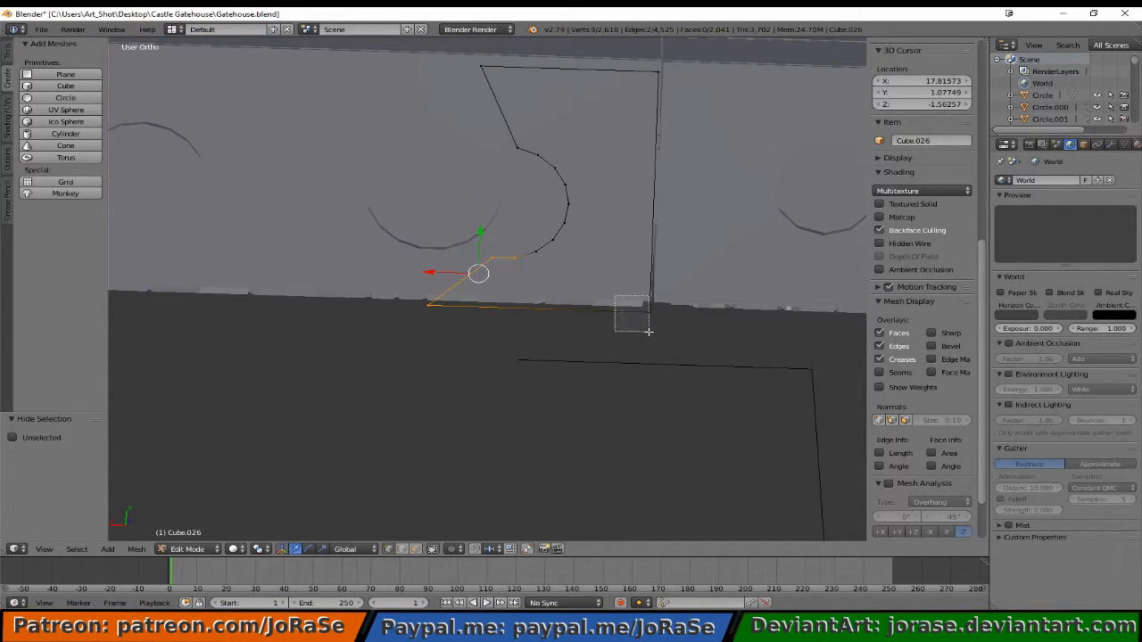
right_click(645, 312, "shift")
key("f")
- Fill a fan of four triangular faces from the gap's front outer corner to the successive rim vertices of the hole
middle_click_drag(425, 257, 501, 346)
key("b")
left_click_drag(548, 256, 550, 257)
key("f")
key("b")
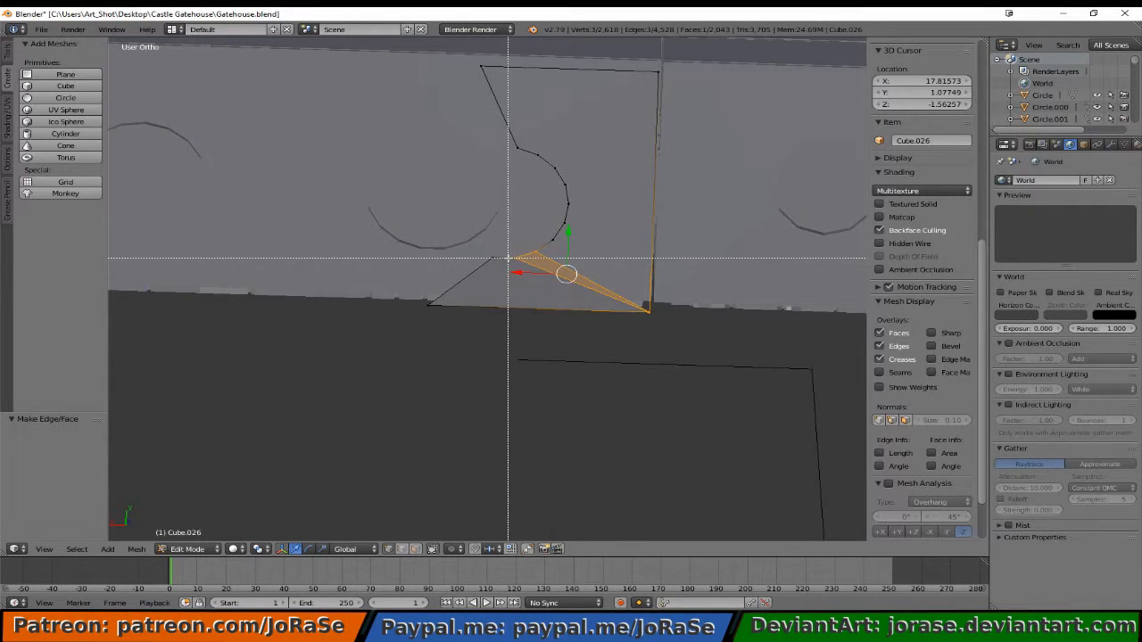
middle_click_drag(506, 253, 523, 266)
key("b")
left_click_drag(548, 238, 557, 245)
key("f")
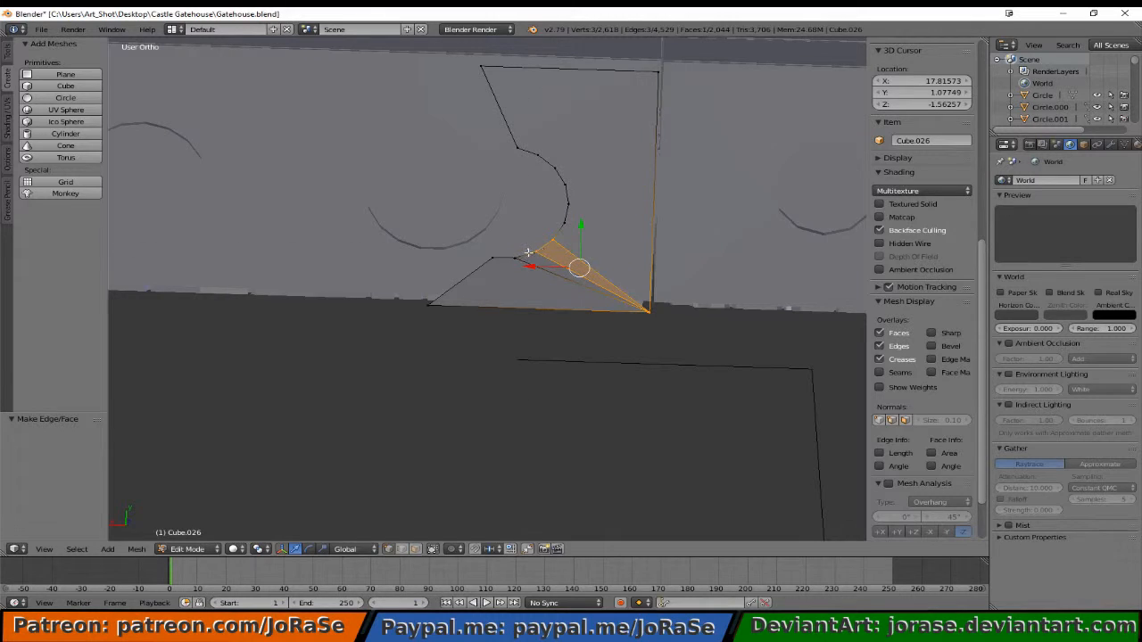
key("b")
middle_click_drag(528, 245, 542, 259)
key("b")
left_click_drag(549, 218, 582, 235)
key("f")
key("b")
middle_click_drag(544, 233, 568, 259)
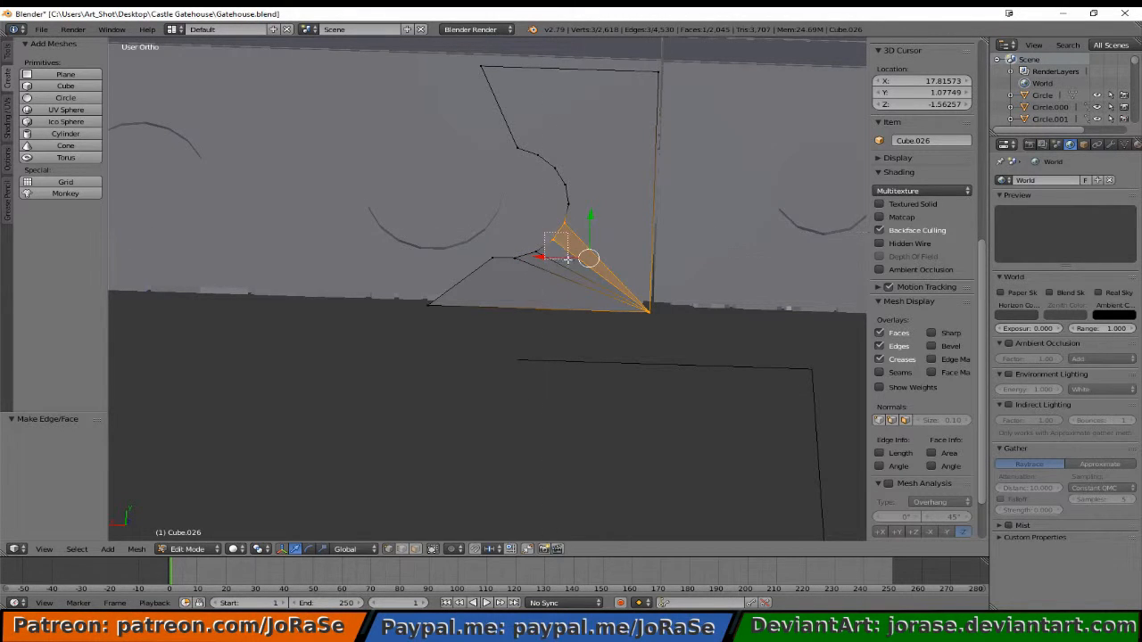
key("b")
left_click_drag(556, 195, 578, 215)
key("f")
- Fill a triangular face between the hole's outermost rim vertex and the front and rear outer corners
key("b")
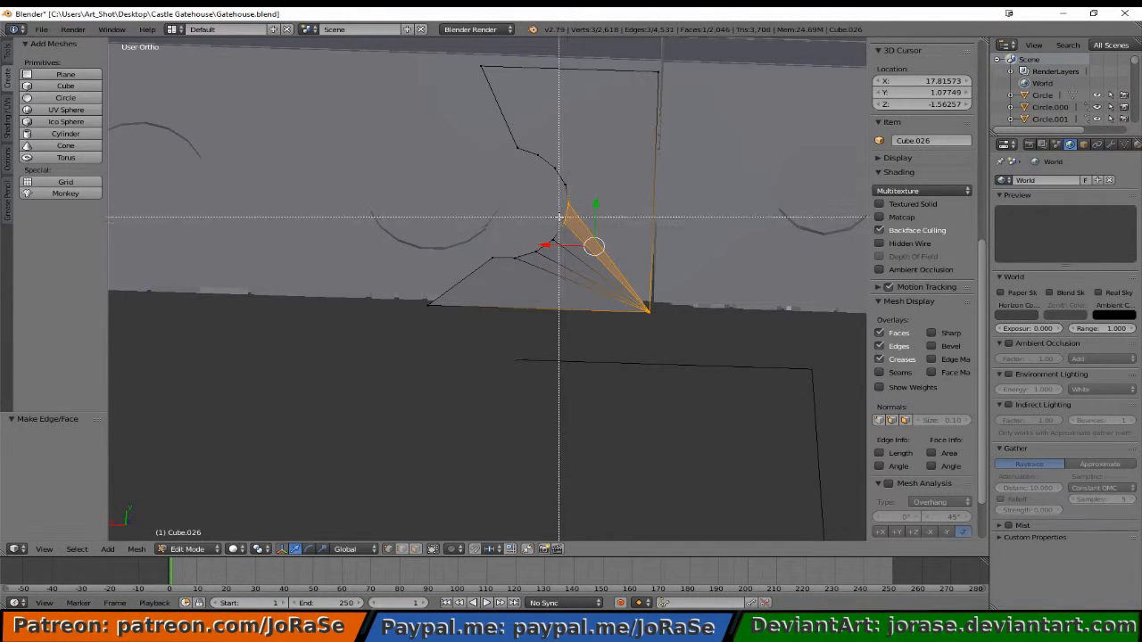
middle_click_drag(559, 217, 580, 237)
key("b")
left_click_drag(644, 50, 674, 78)
key("f")
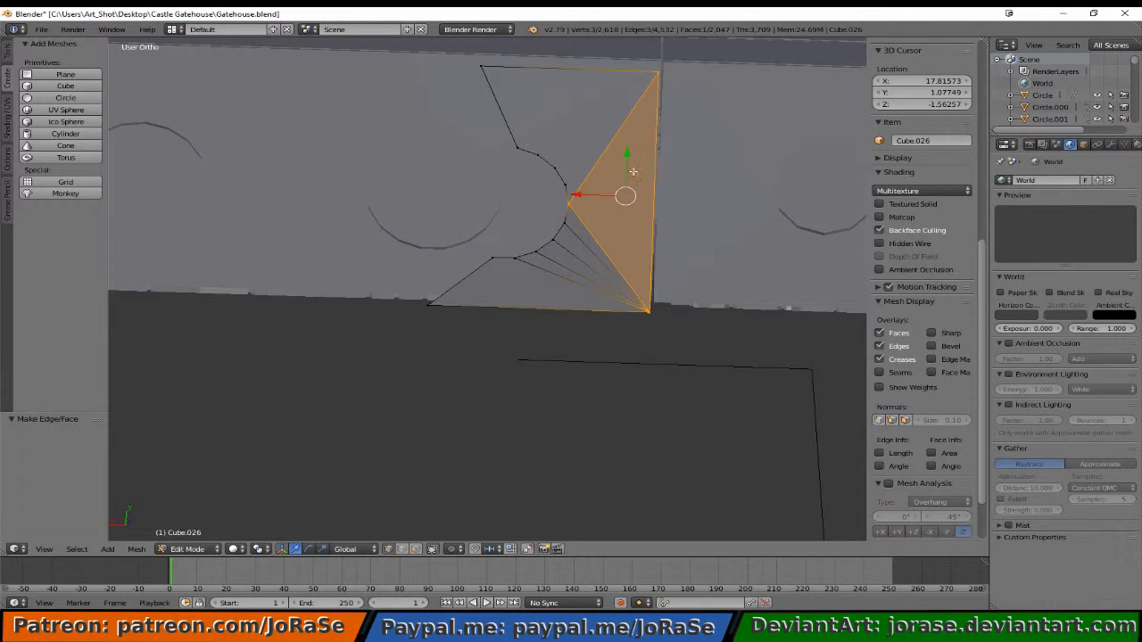
- Fill a fan of three triangular faces from the gap's rear outer corner to the successive rear rim vertices
key("b")
middle_click_drag(586, 231, 662, 320)
key("b")
left_click_drag(555, 170, 577, 198)
key("f")
key("b")
middle_click_drag(557, 194, 578, 221)
key("b")
left_click_drag(544, 158, 570, 179)
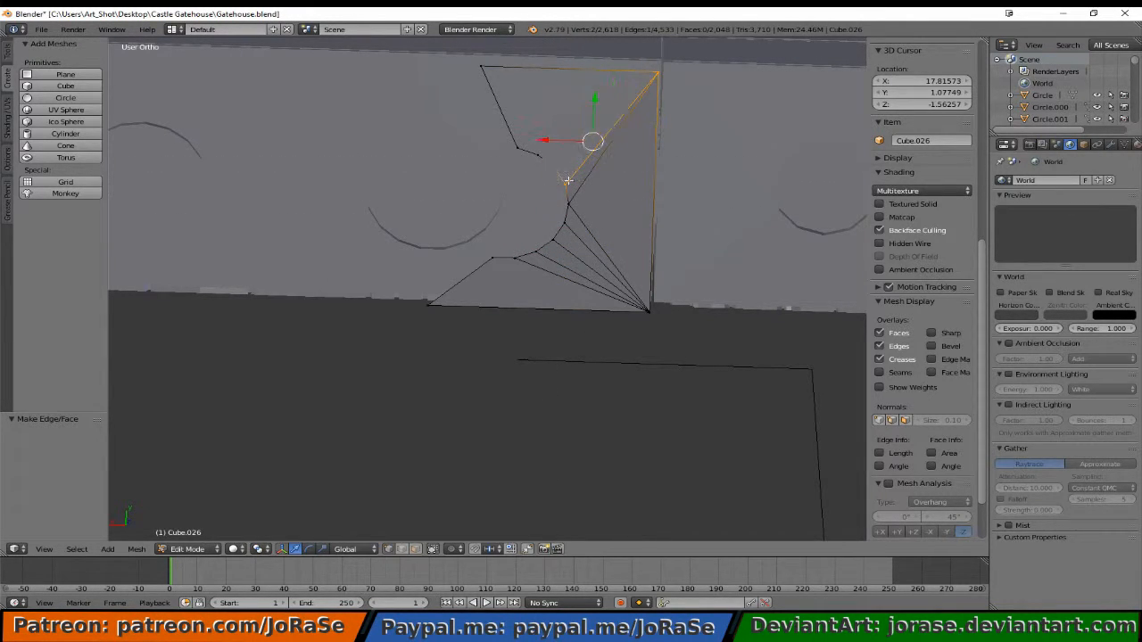
key("f")
key("b")
middle_click_drag(559, 179, 575, 198)
key("b")
left_click_drag(528, 145, 549, 168)
key("f")
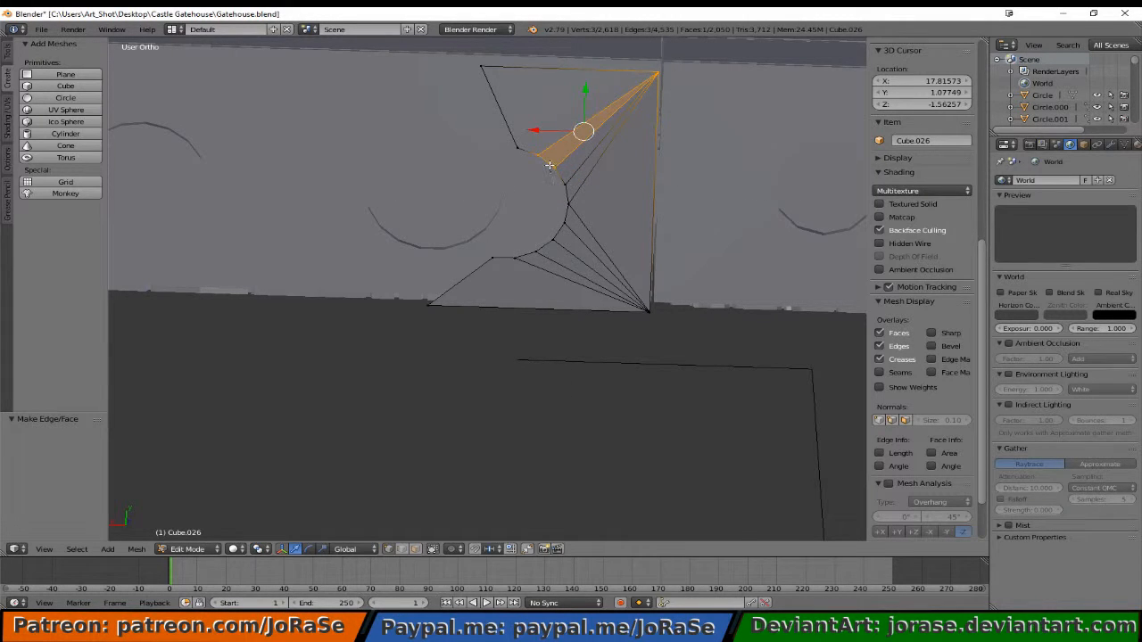
- Fill a four-sided face between the last two rear rim vertices, the rear inner vertex and the rear outer corner
key("b")
middle_click_drag(547, 161, 563, 186)
key("b")
left_click_drag(466, 61, 530, 174)
key("f")
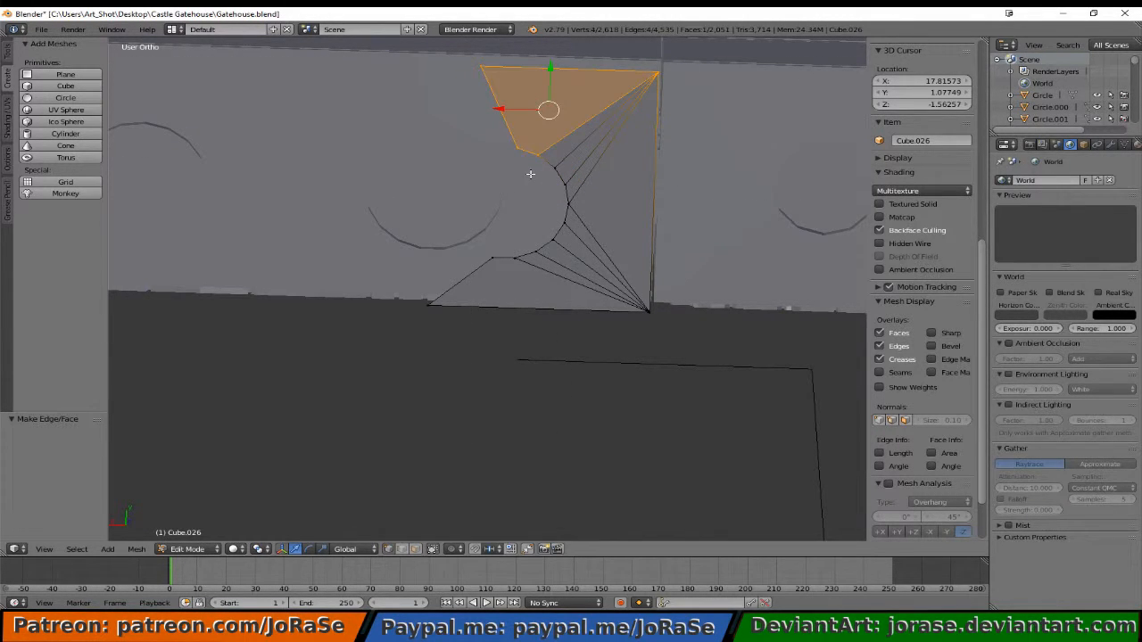
key("a")
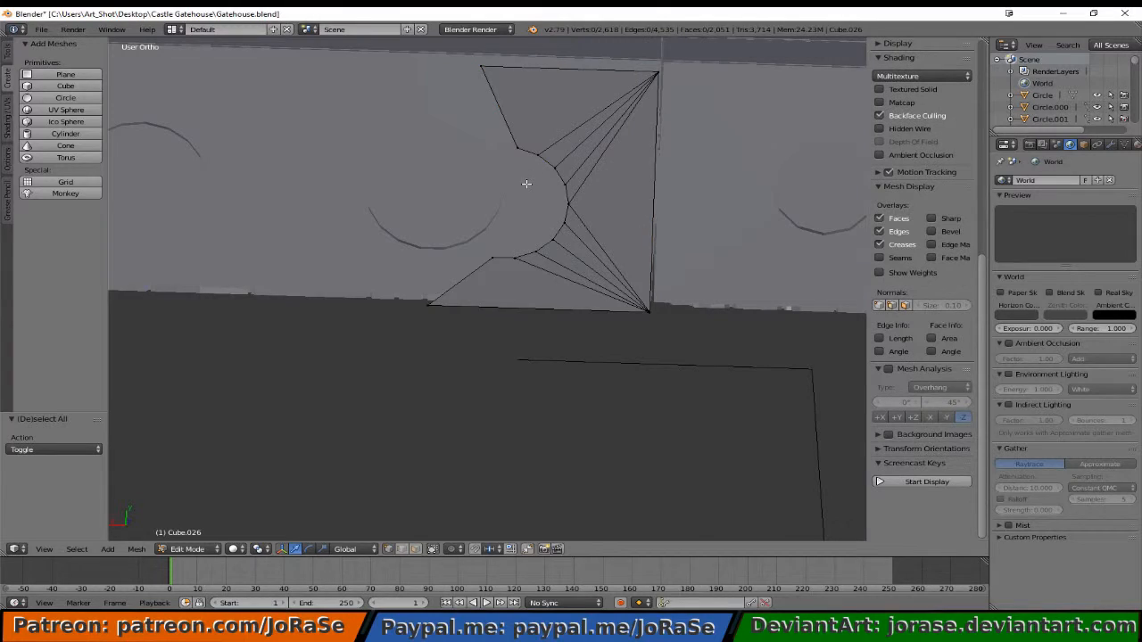
- Reveal the hidden geometry, clear the selection and inspect the filled underside of the lower wall section
key("alt+h")
scroll(500, 223, "down", 4)
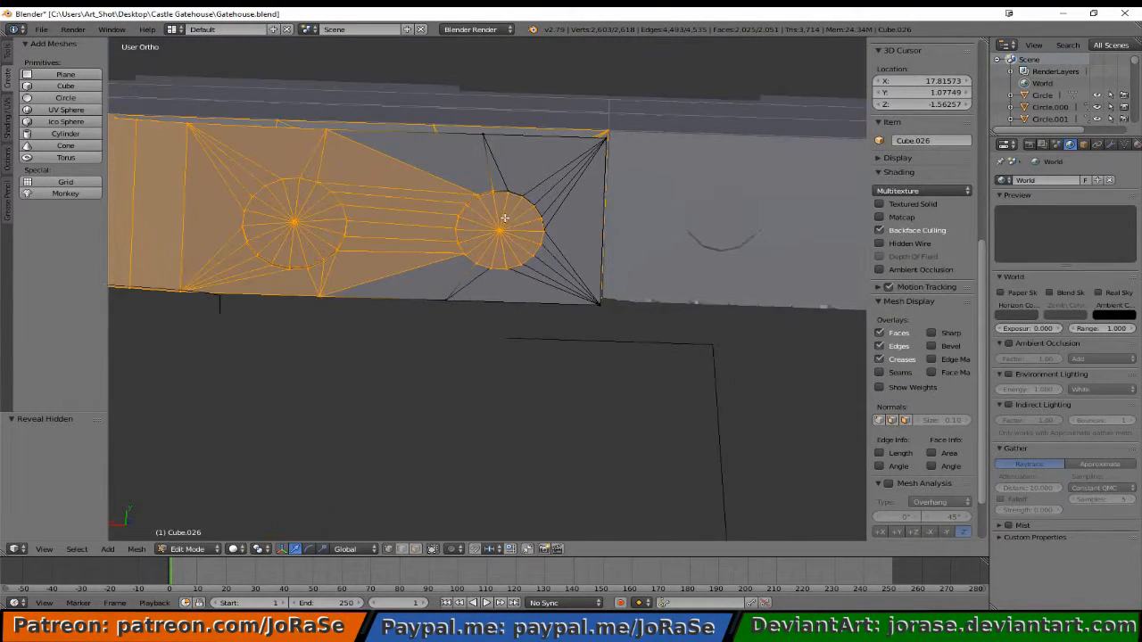
key("a")
key("Tab")
middle_click_drag(484, 207, 402, 323)
key("Tab")
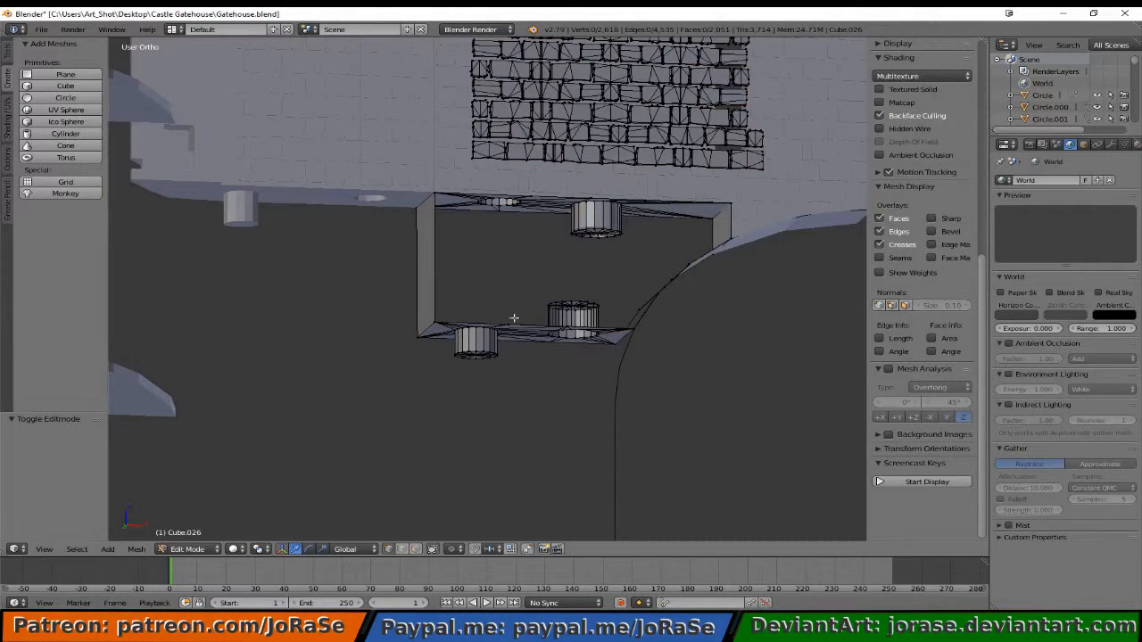
right_click(434, 286, "alt")
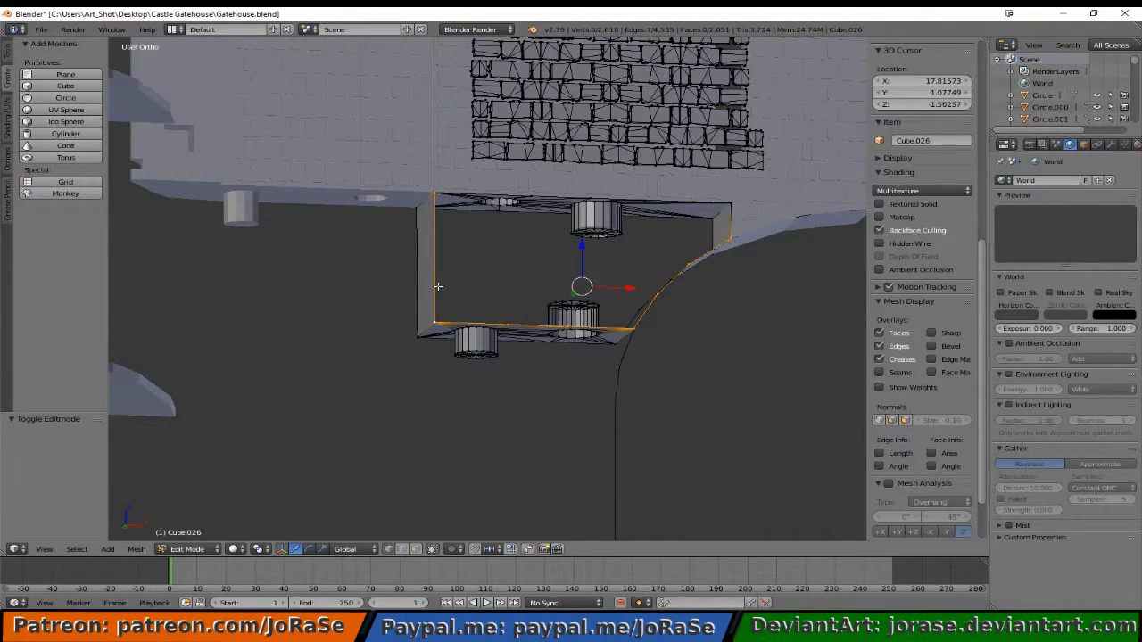
middle_click_drag(530, 296, 517, 255)
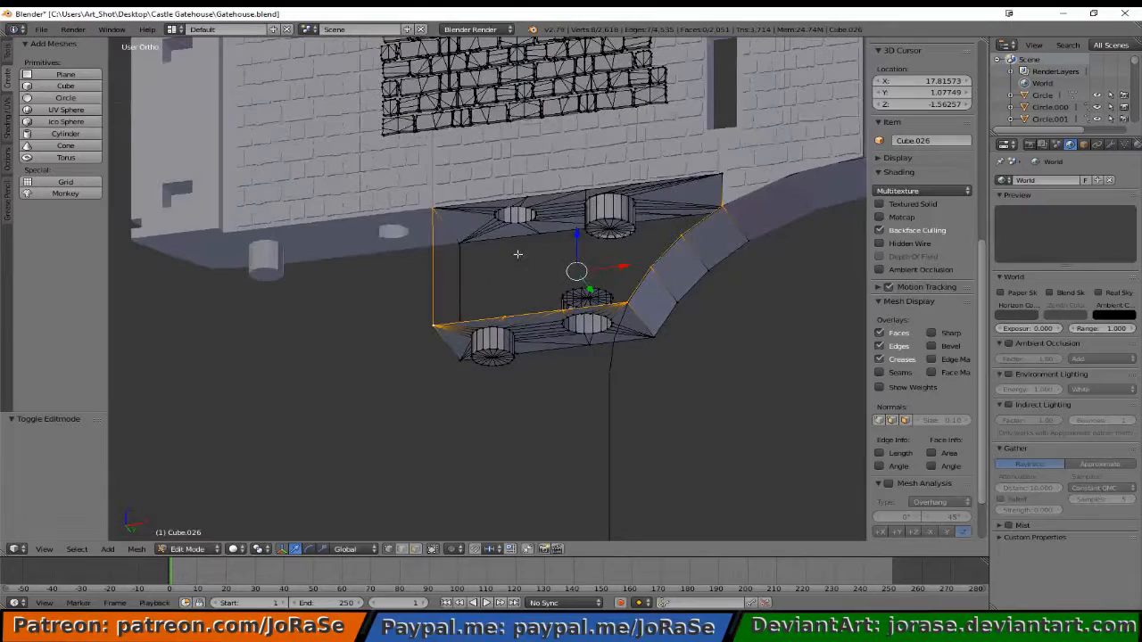
right_click(552, 190, "alt+shift")
middle_click_drag(502, 327, 537, 354)
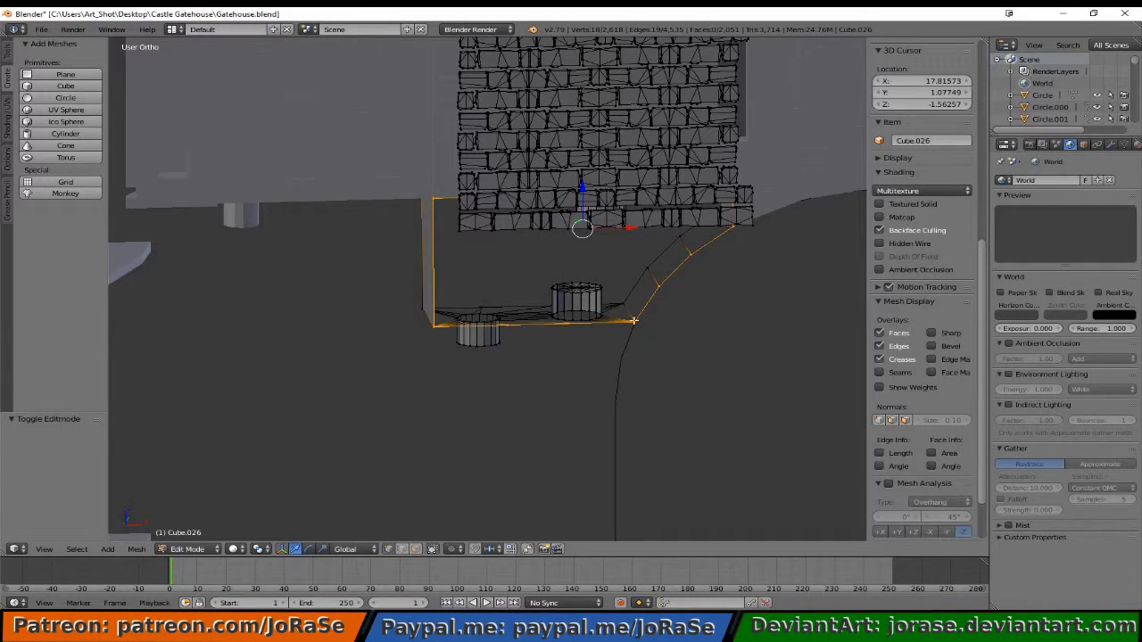
middle_click_drag(723, 240, 740, 217)
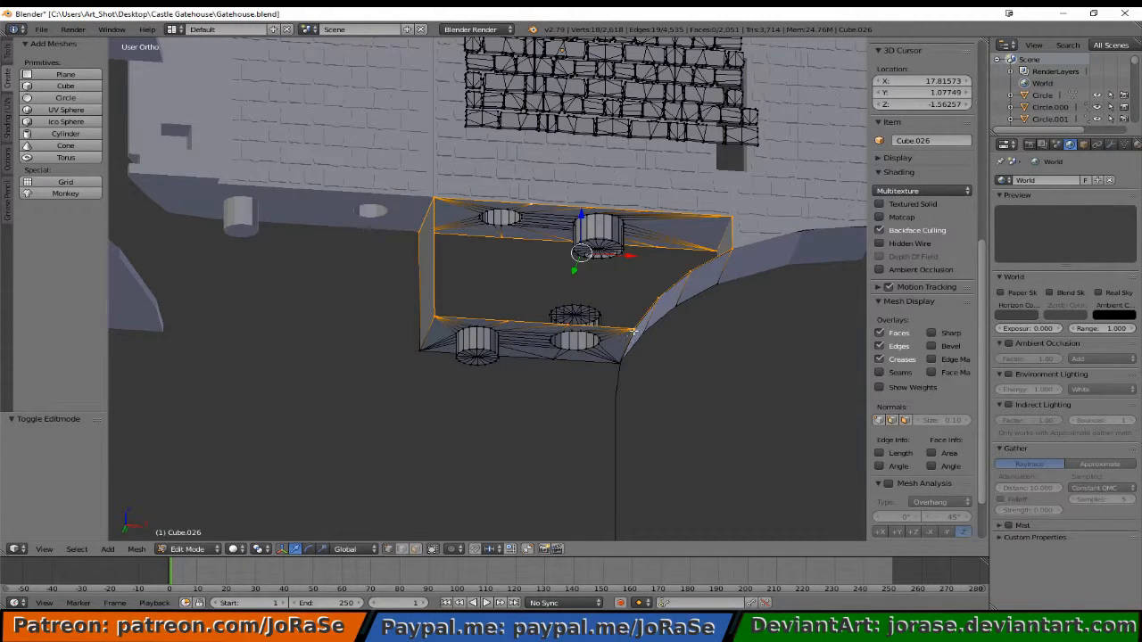
middle_click_drag(632, 331, 624, 374)
key("a")
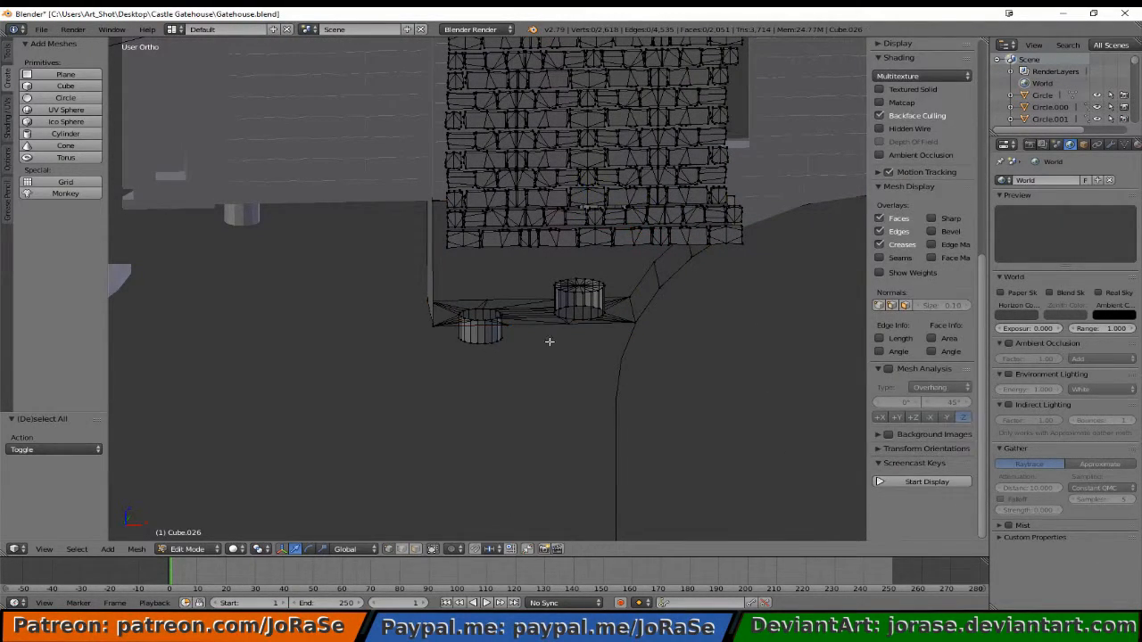
- Isolate the boundary of the lower wall section's open brick side by selecting its outline and hiding all the other geometry
key("a")
middle_click_drag(544, 340, 530, 286)
middle_click_drag(434, 198, 482, 177)
left_click_drag(523, 193, 761, 230)
key("b")
key("b")
key("b")
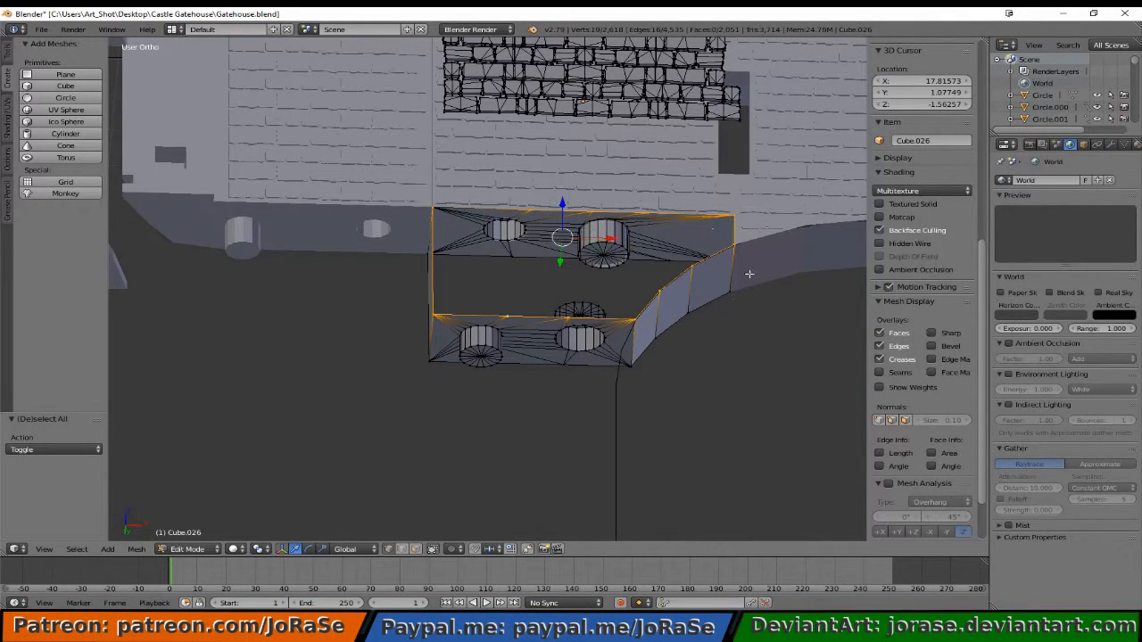
key("ctrl+i")
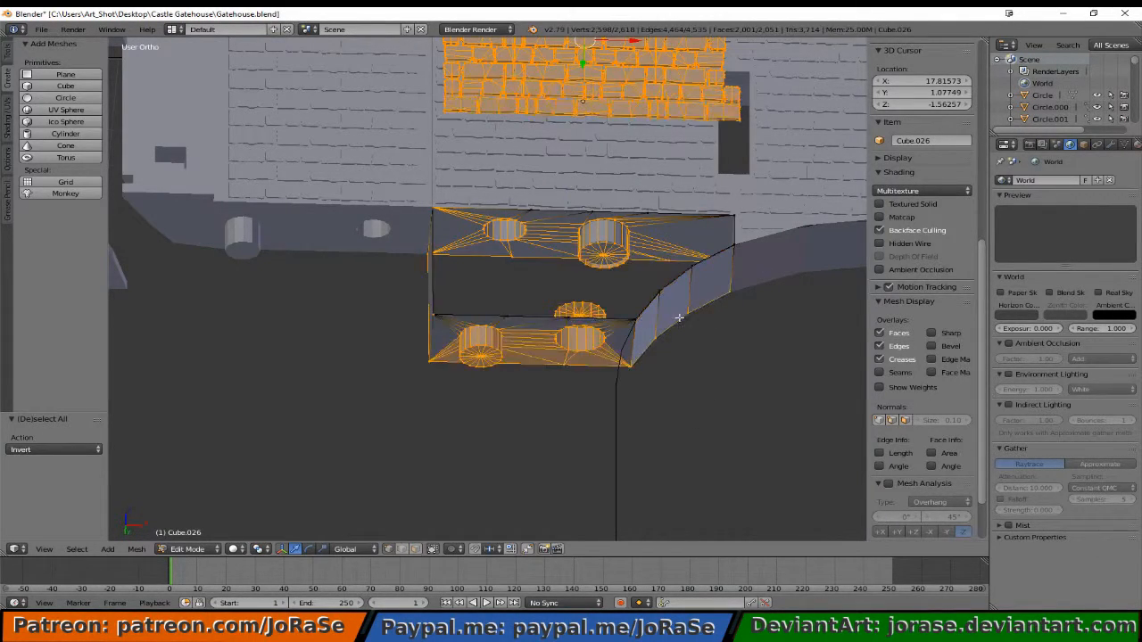
key("h")
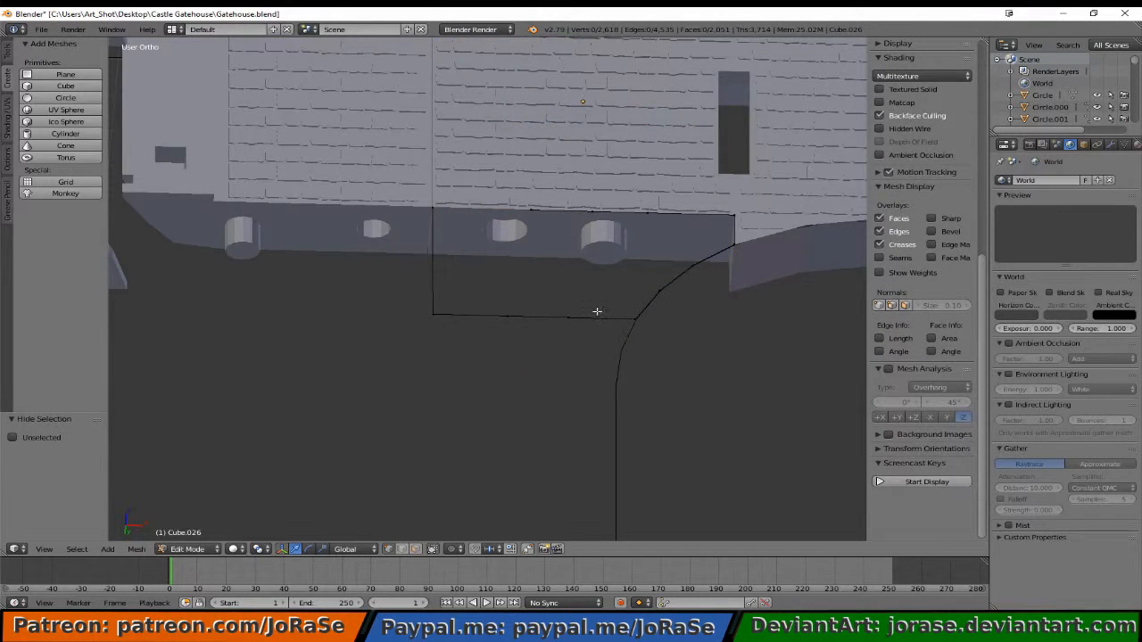
- Try to fill a face at the straight end of the open brick side, undo it and check the stray vertices in wireframe
key("b")
left_click_drag(354, 171, 533, 318)
key("f")
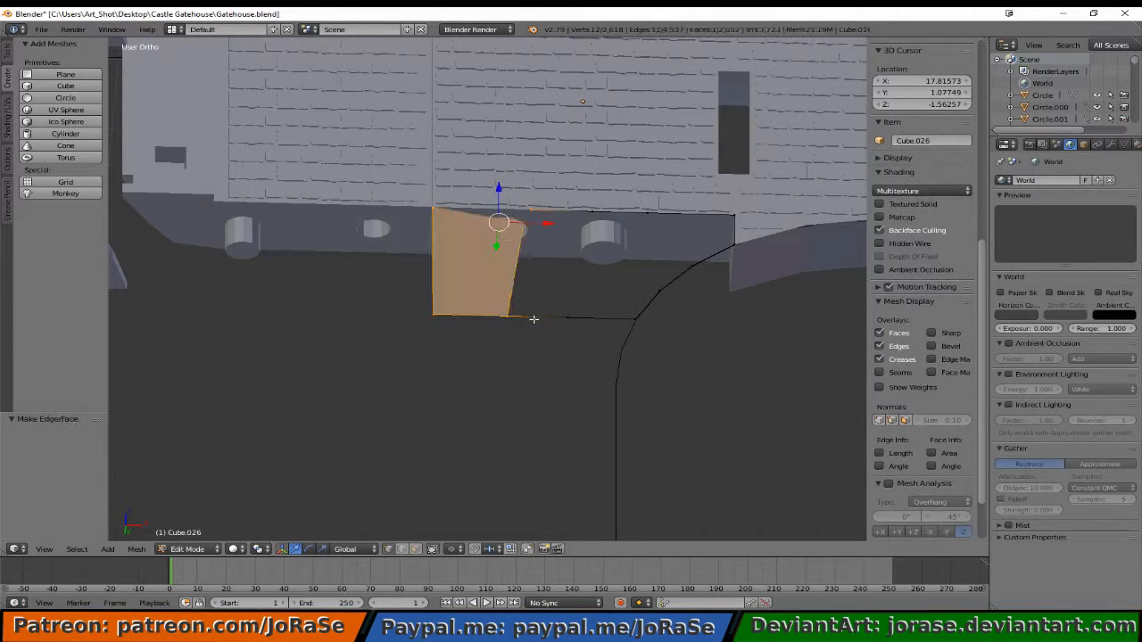
middle_click_drag(528, 319, 513, 248)
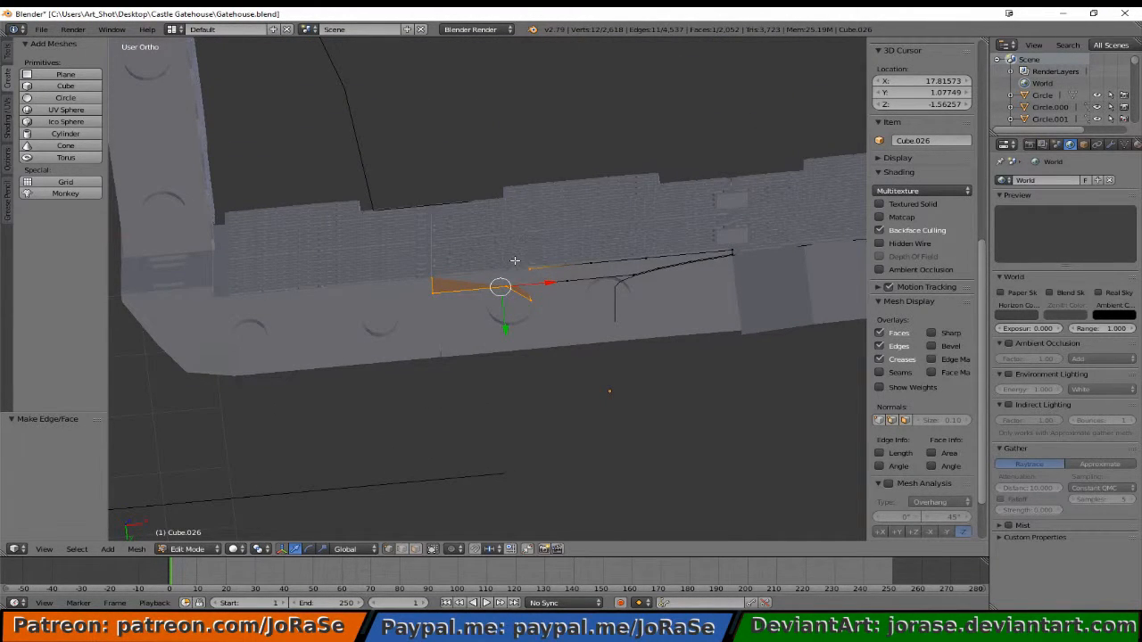
key("ctrl+z")
middle_click_drag(514, 265, 574, 252)
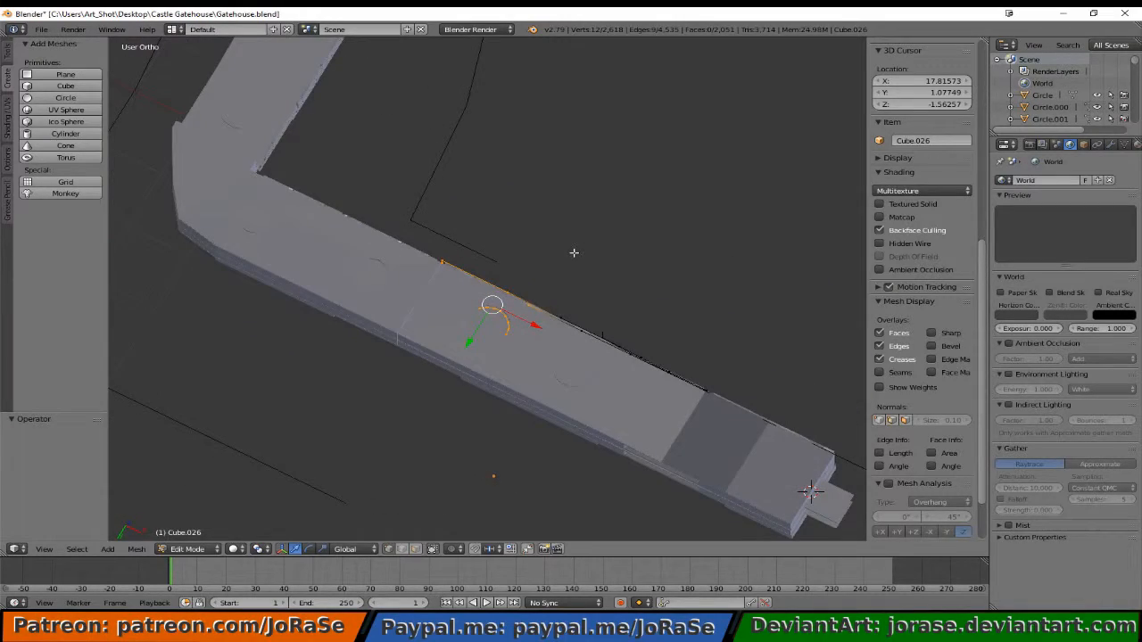
key("z")
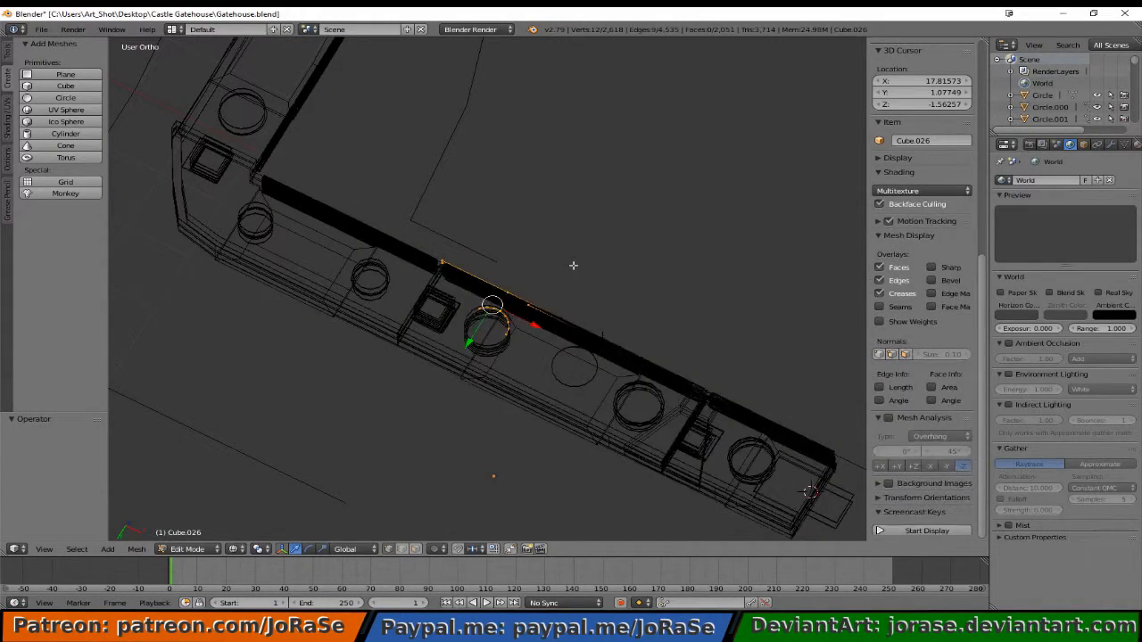
key("a")
mouse_move(561, 268)
middle_mouse_down()
mouse_move(548, 400)
mouse_move(484, 437)
mouse_move(372, 428)
mouse_move(428, 479)
mouse_move(567, 444)
mouse_move(358, 431)
mouse_move(456, 288)
mouse_move(528, 75)
middle_mouse_up()
key("z")
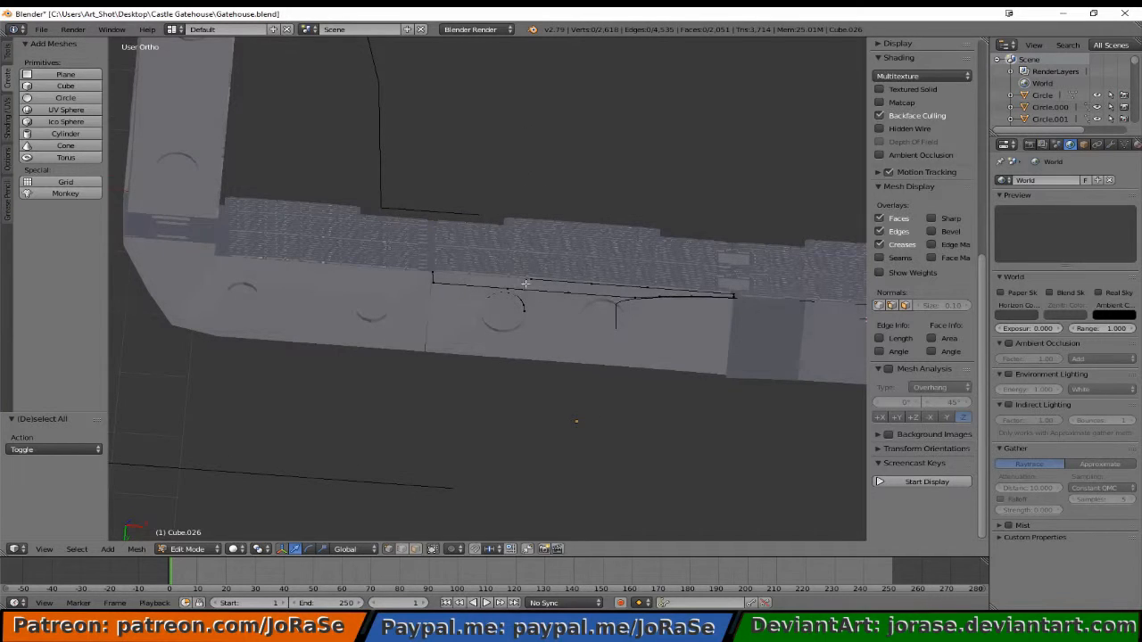
- Fill a four-sided face at the straight end of the open brick side, between its two end corners and the nearest edge vertices
key("b")
left_click_drag(525, 273, 535, 284)
key("b")
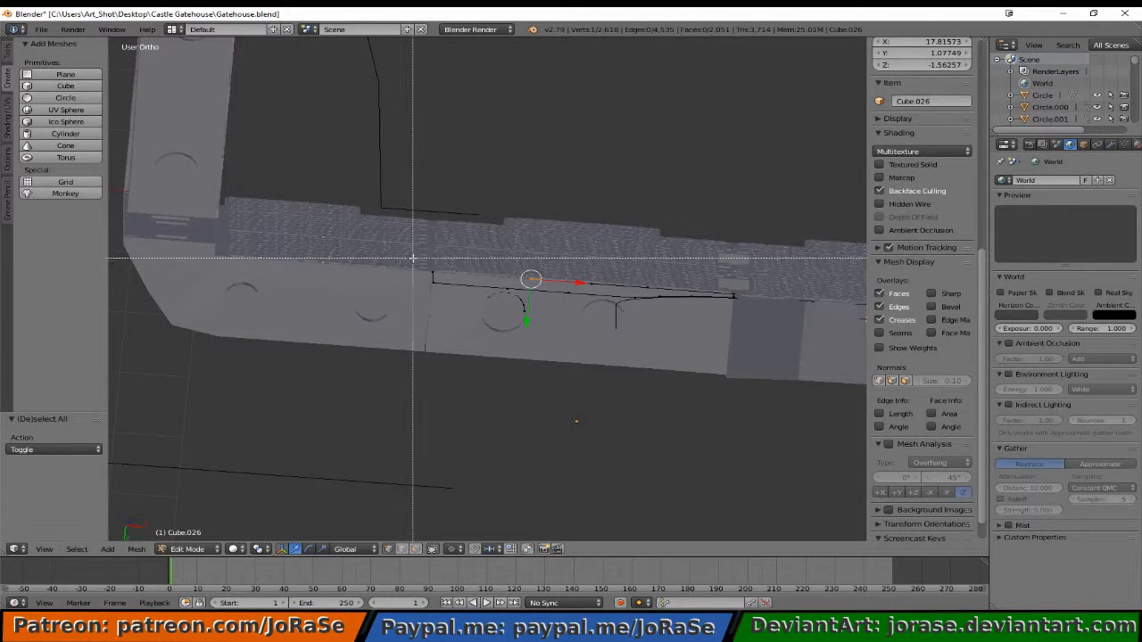
left_click_drag(412, 259, 439, 292)
middle_click_drag(503, 284, 504, 258)
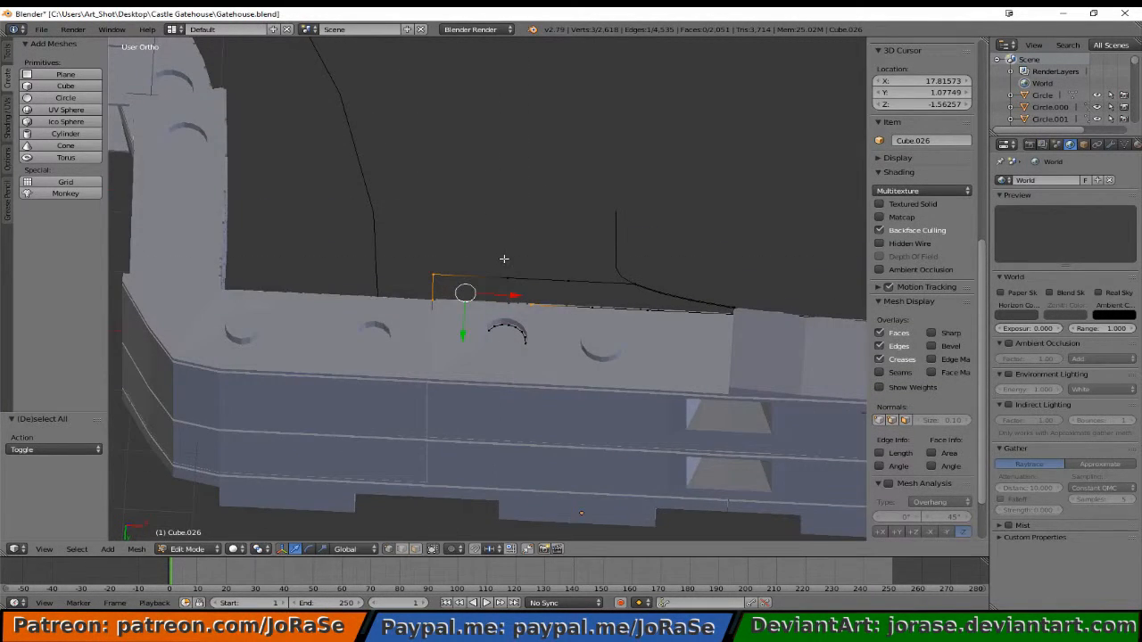
left_click_drag(511, 284, 512, 286)
key("f")
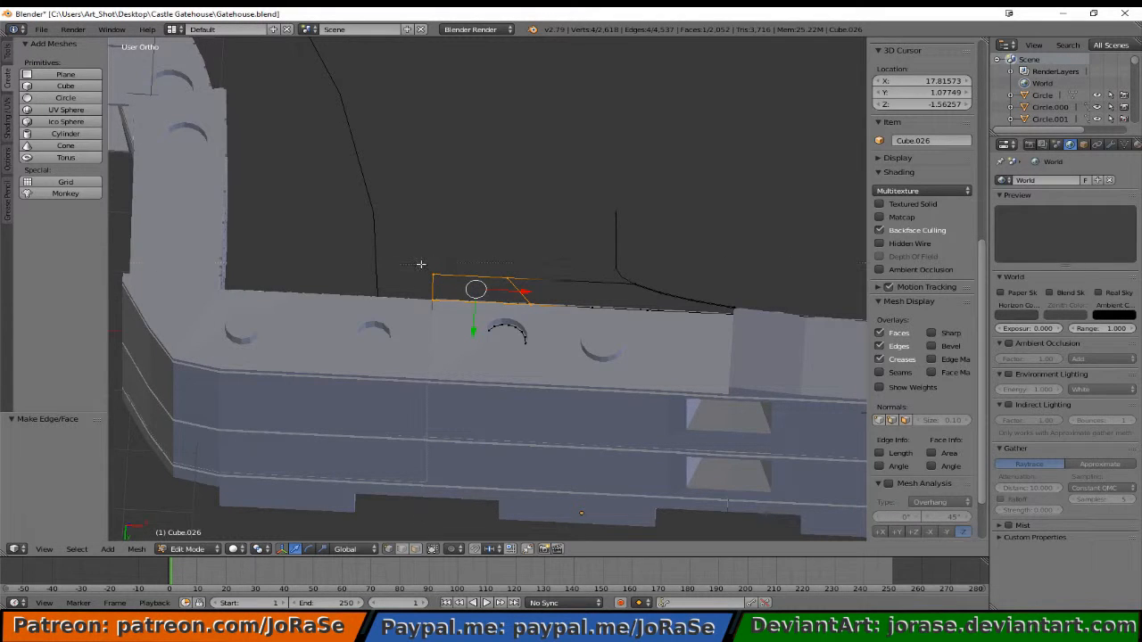
- Fill a second four-sided face beside the first one, up to the next pair of upper and lower edge vertices
middle_click_drag(421, 265, 476, 389)
key("b")
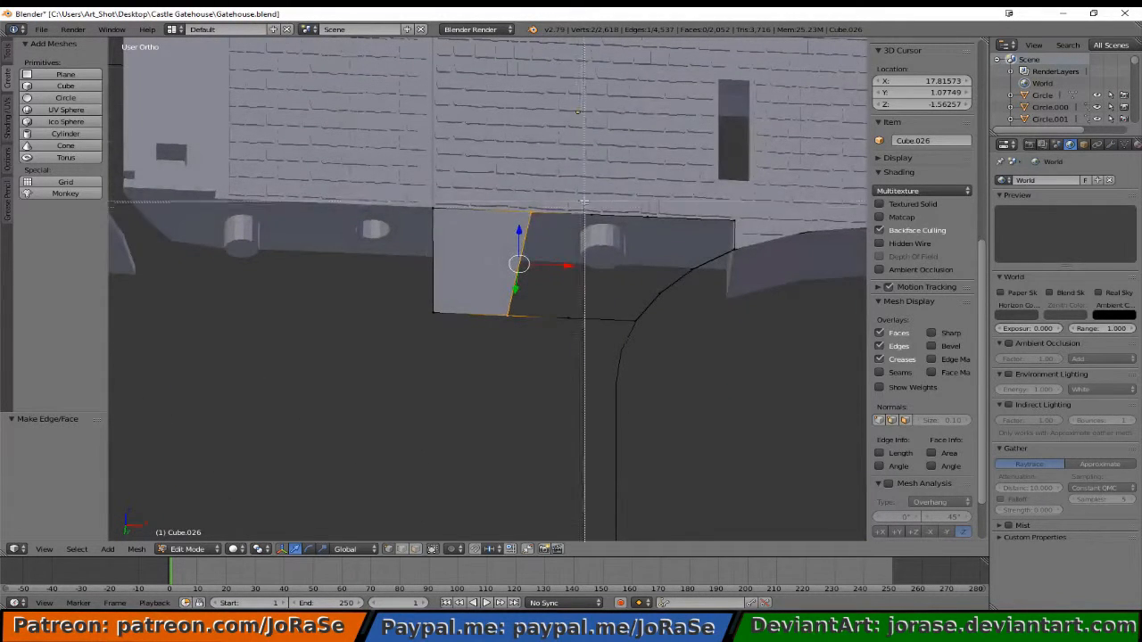
left_click_drag(564, 207, 586, 324)
key("b")
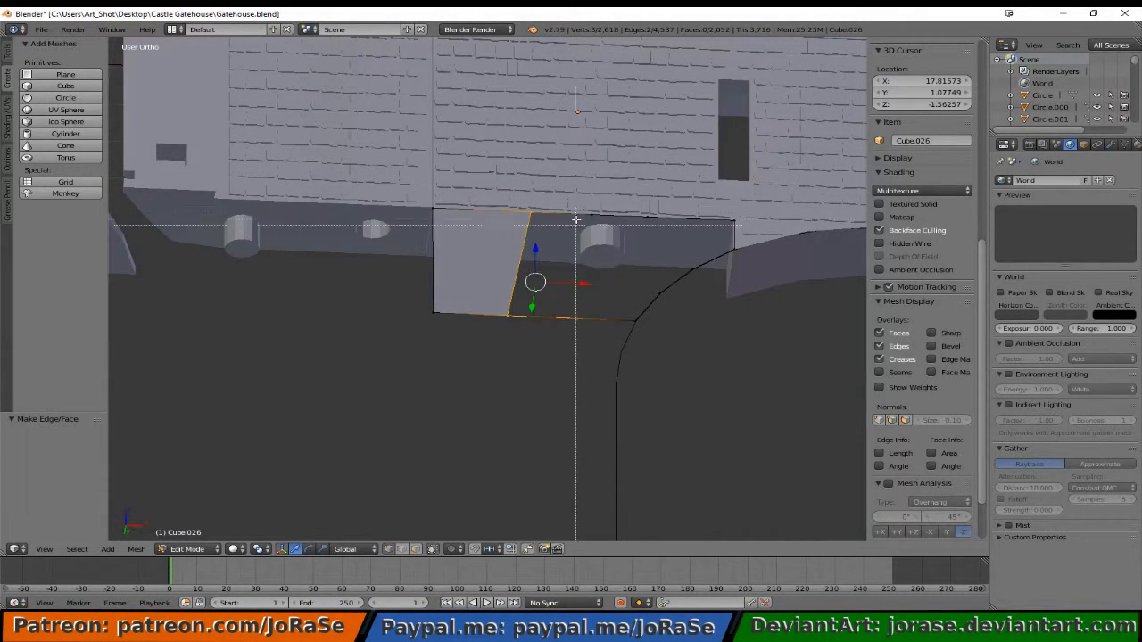
key("Escape")
key("f")
key("a")
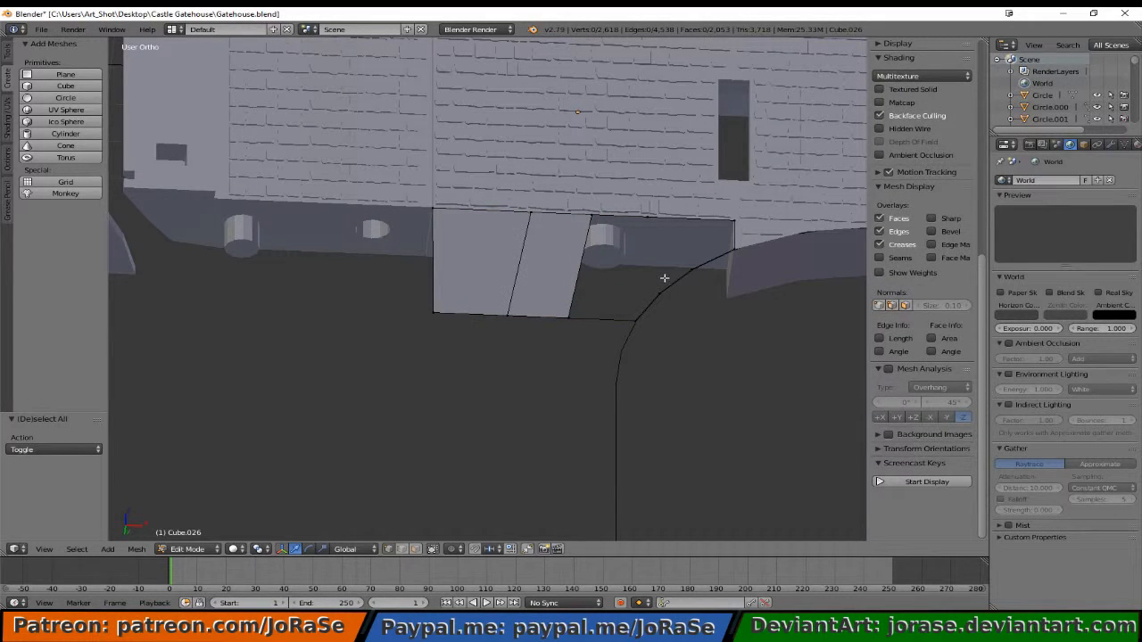
- Fill a triangular face at the lower arch corner between the last lower edge vertex and the first two arch vertices
key("b")
left_click_drag(560, 273, 669, 340)
key("f")
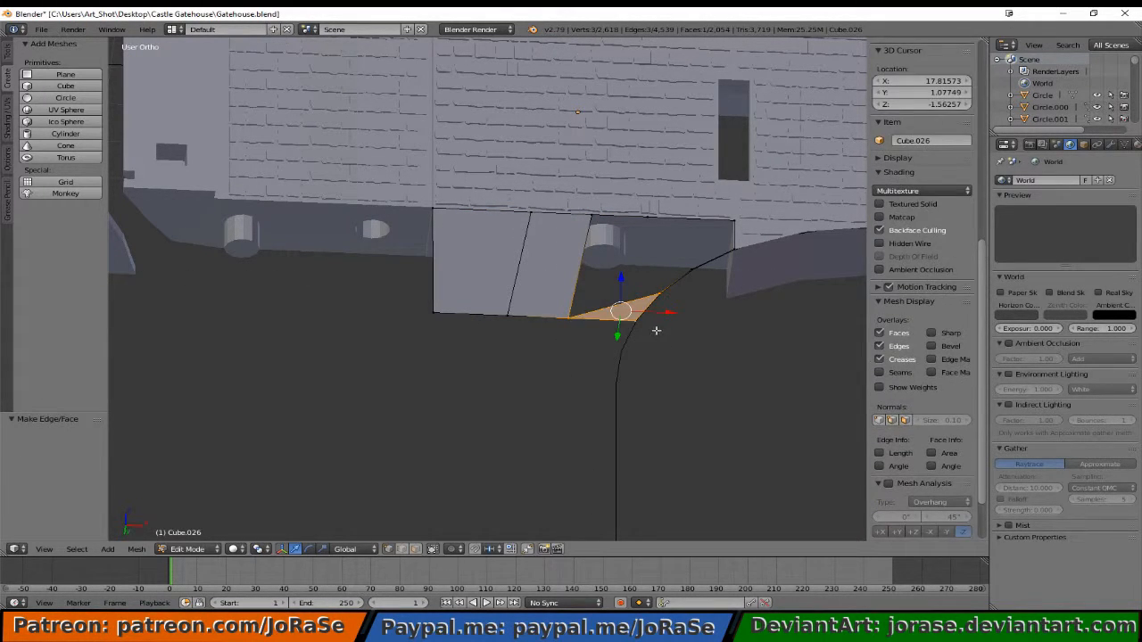
key("a")
- Fill a four-sided face in the upper arch-side corner, joining the short vertical edge to the nearest top and arch vertices
key("b")
left_click_drag(678, 200, 745, 277)
key("b")
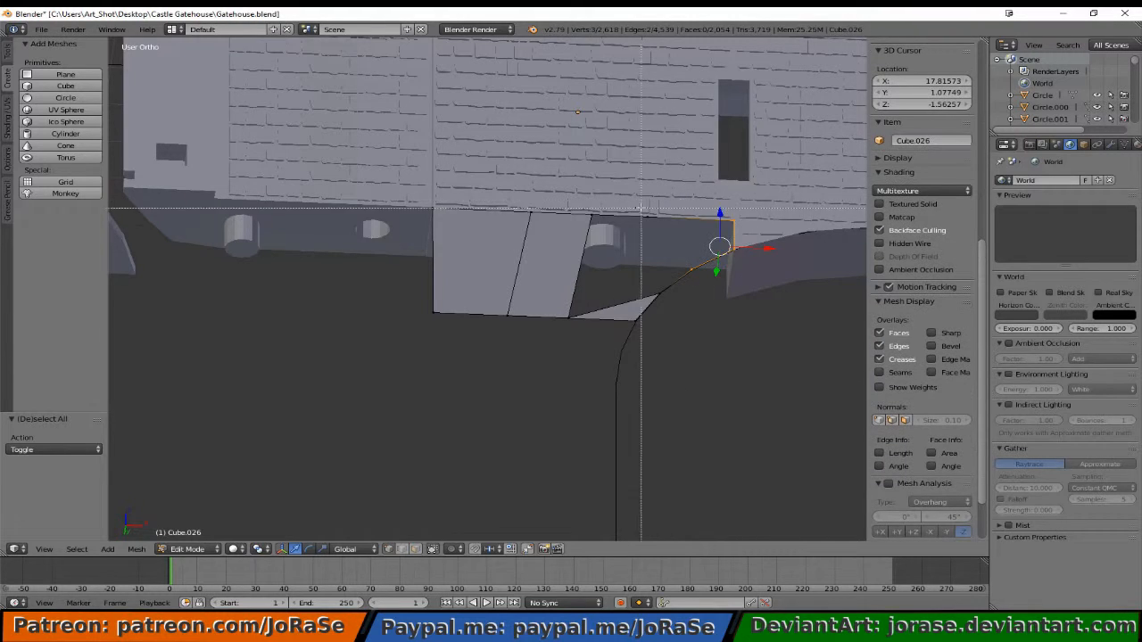
left_click_drag(637, 211, 659, 231)
key("f")
key("a")
- Fill a four-sided face between the next two top edge vertices and the two middle arch vertices
key("b")
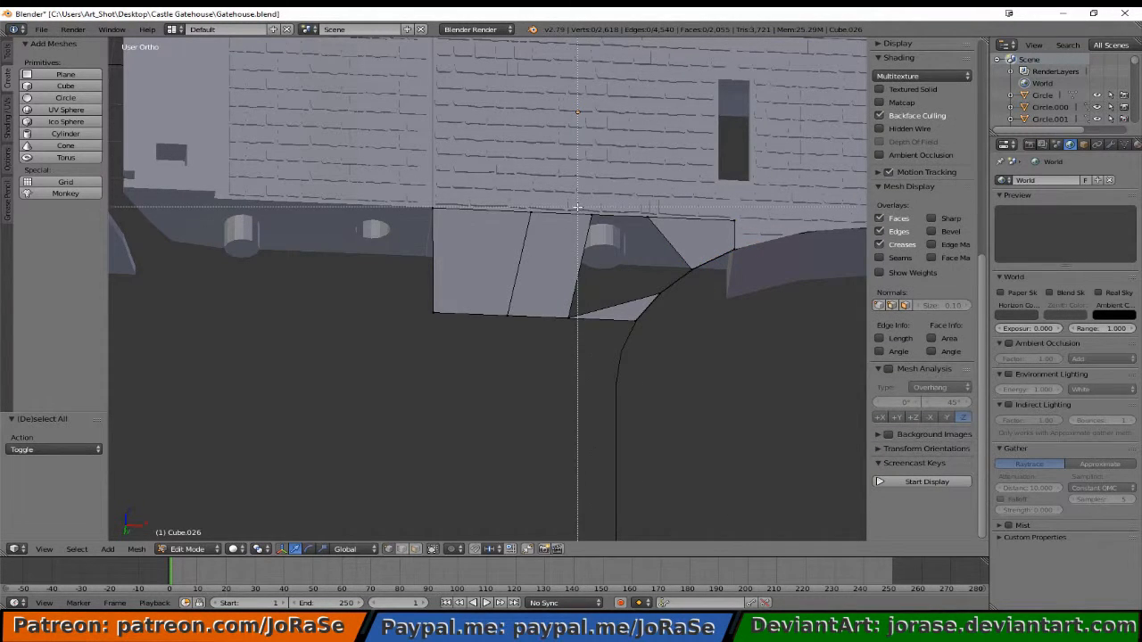
left_click_drag(578, 207, 702, 306)
key("b")
key("f")
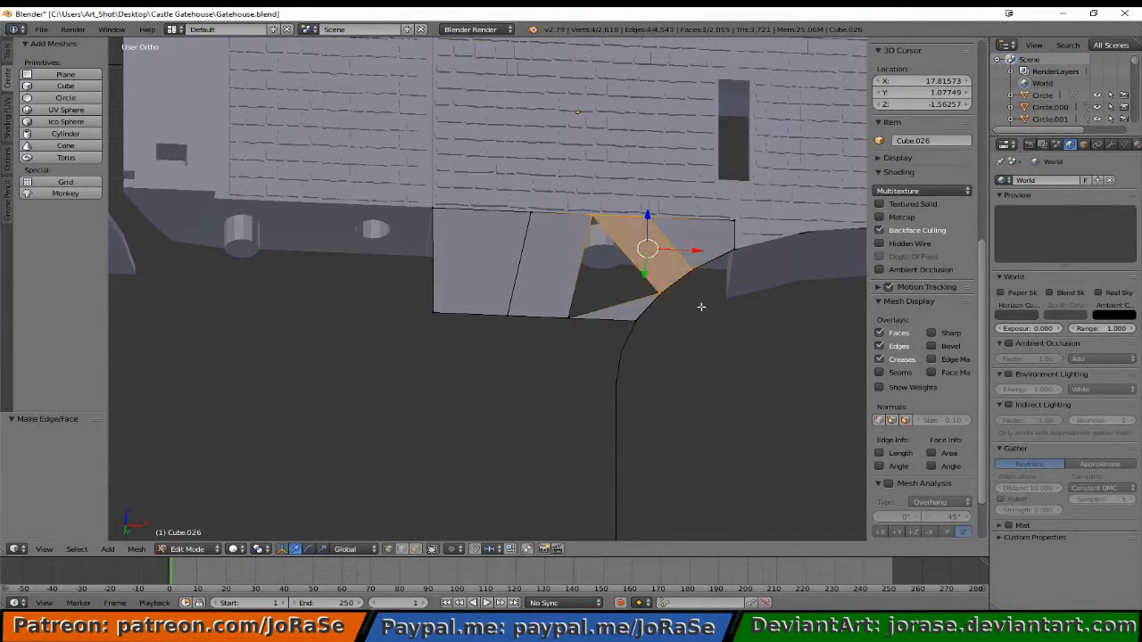
key("a")
- Close the remaining gap in the brick side with a triangular face between its top, bottom and arch vertices
key("b")
left_click_drag(580, 206, 605, 228)
key("b")
left_click_drag(556, 298, 608, 323)
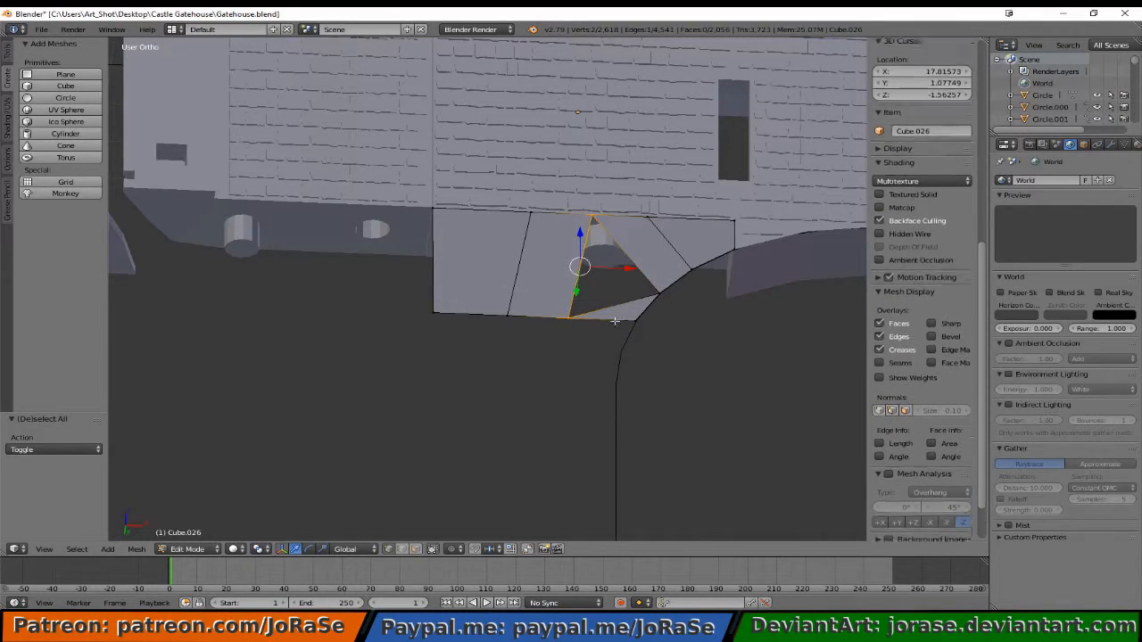
key("b")
left_click_drag(648, 288, 675, 309)
key("f")
key("a")
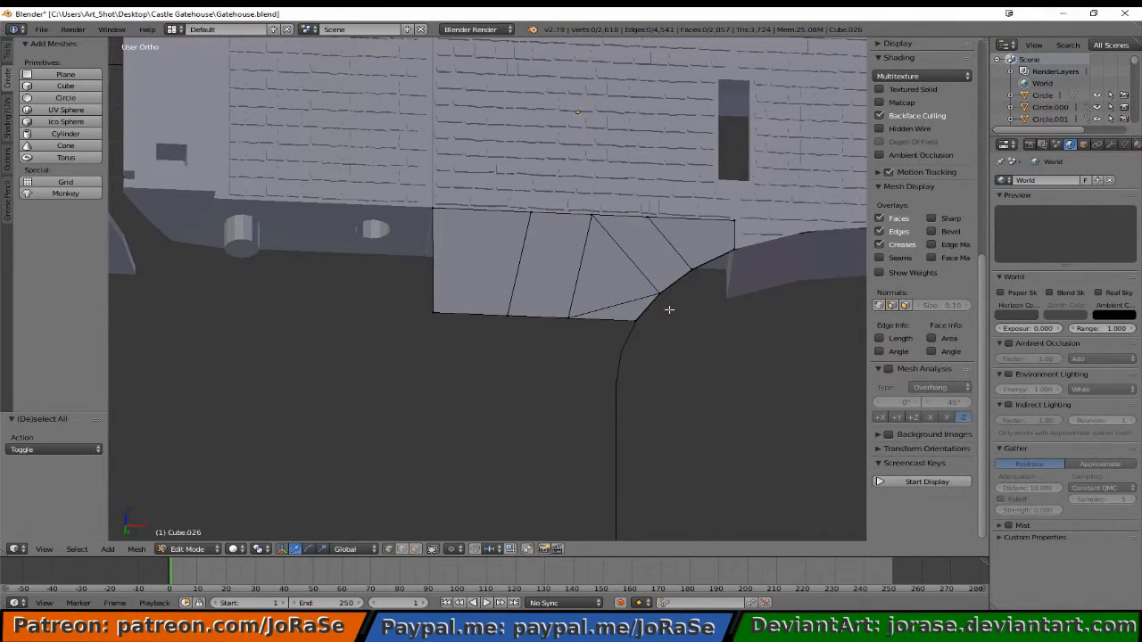
- Reveal the hidden geometry, select the outline of the opposite open side and hide everything except that outline
key("alt+h")
middle_click_drag(667, 311, 341, 419)
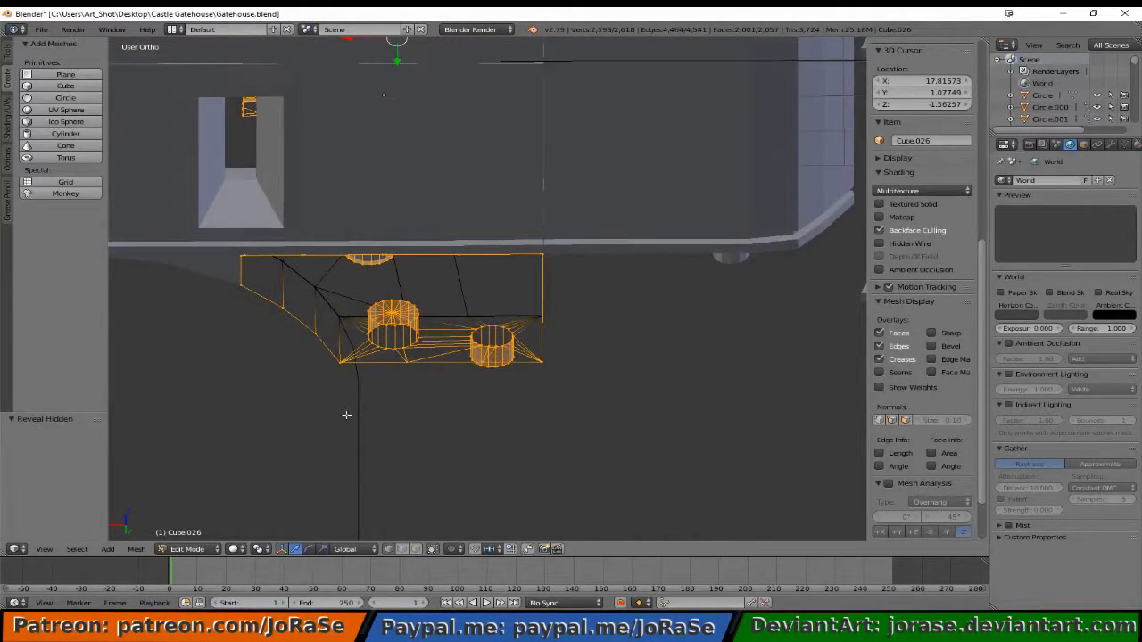
key("a")
key("a")
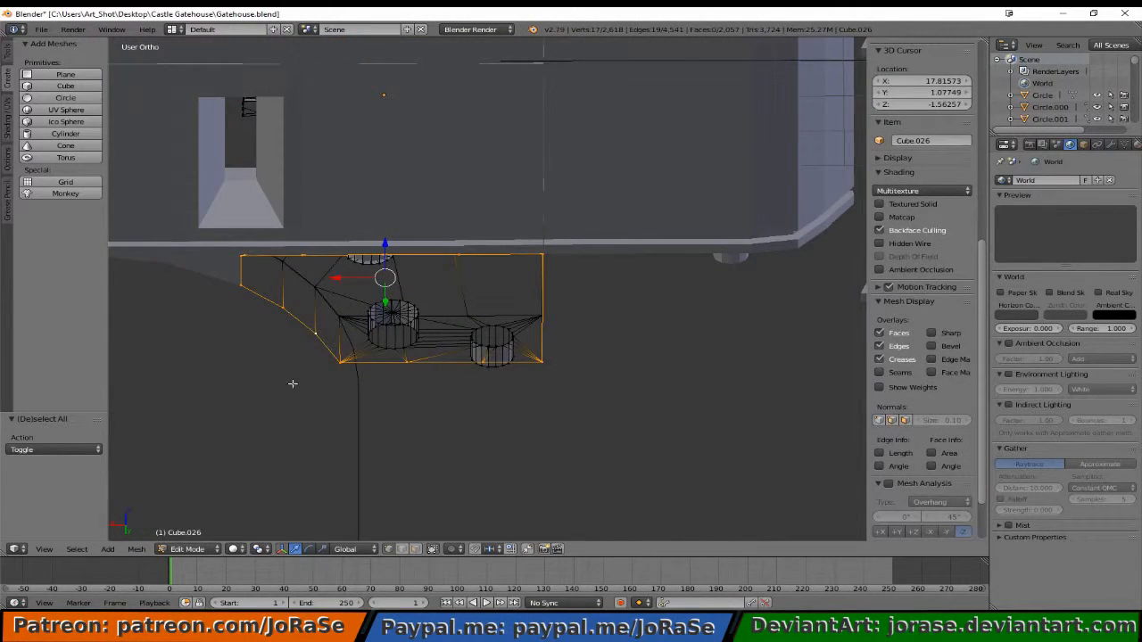
key("ctrl+i")
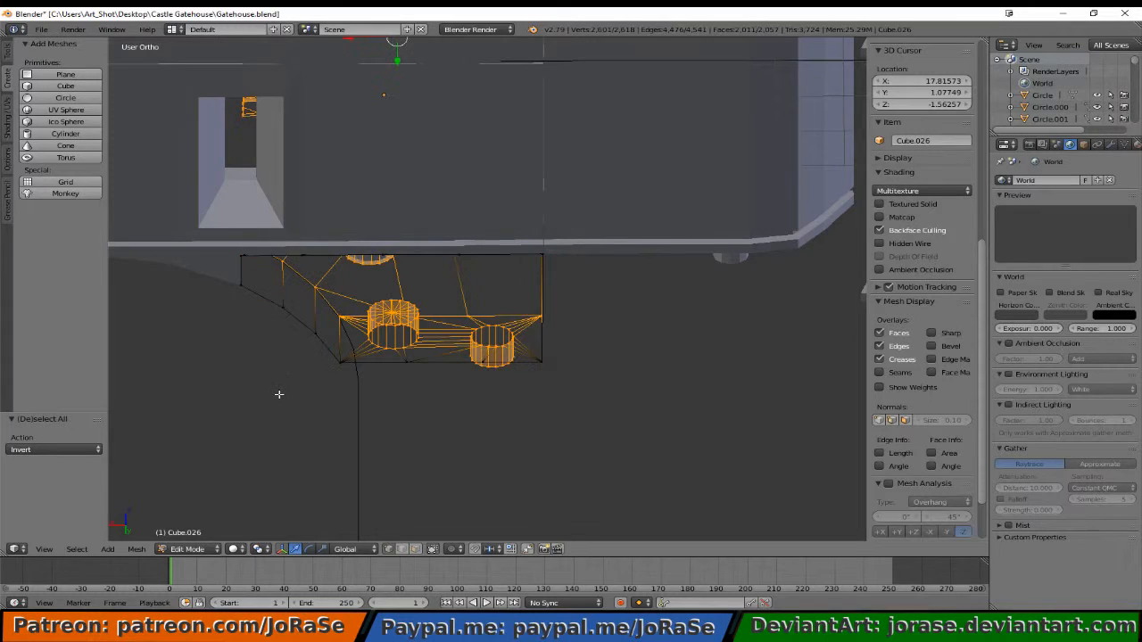
key("h")
- Try to fill a face at the arch-side end of the opposite side from five box-selected vertices, and undo it
key("b")
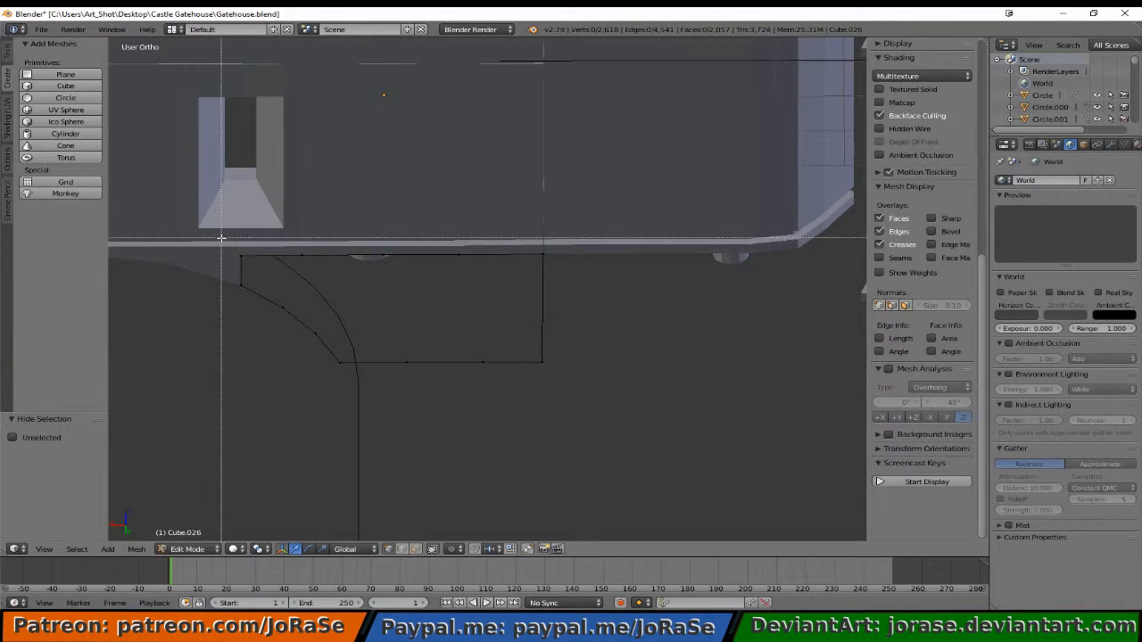
left_click_drag(221, 247, 305, 328)
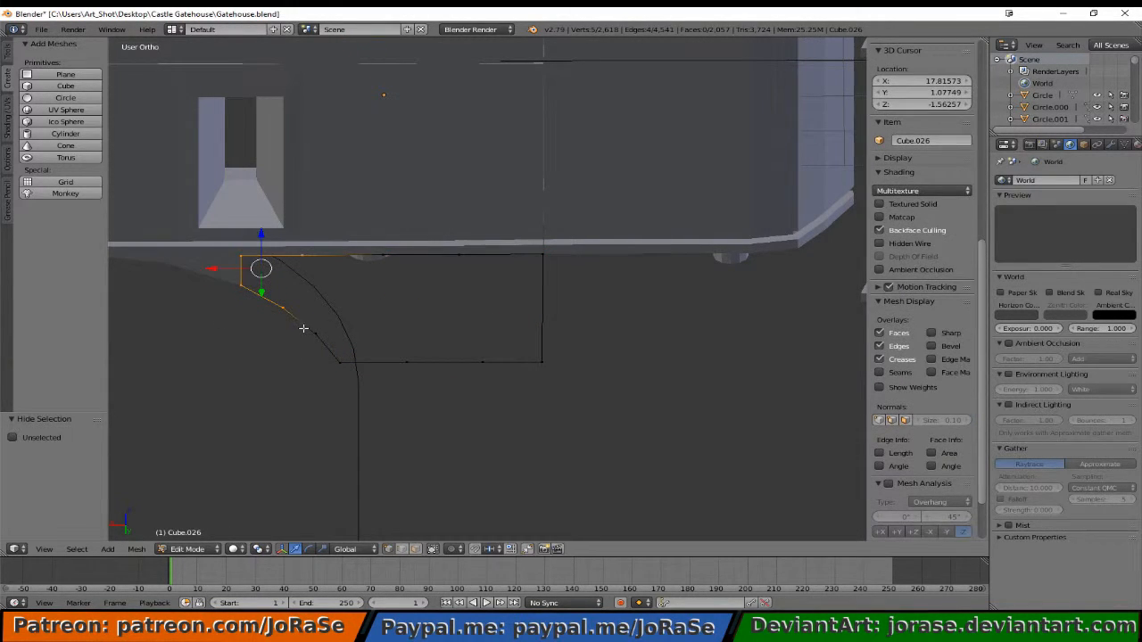
key("f")
key("a")
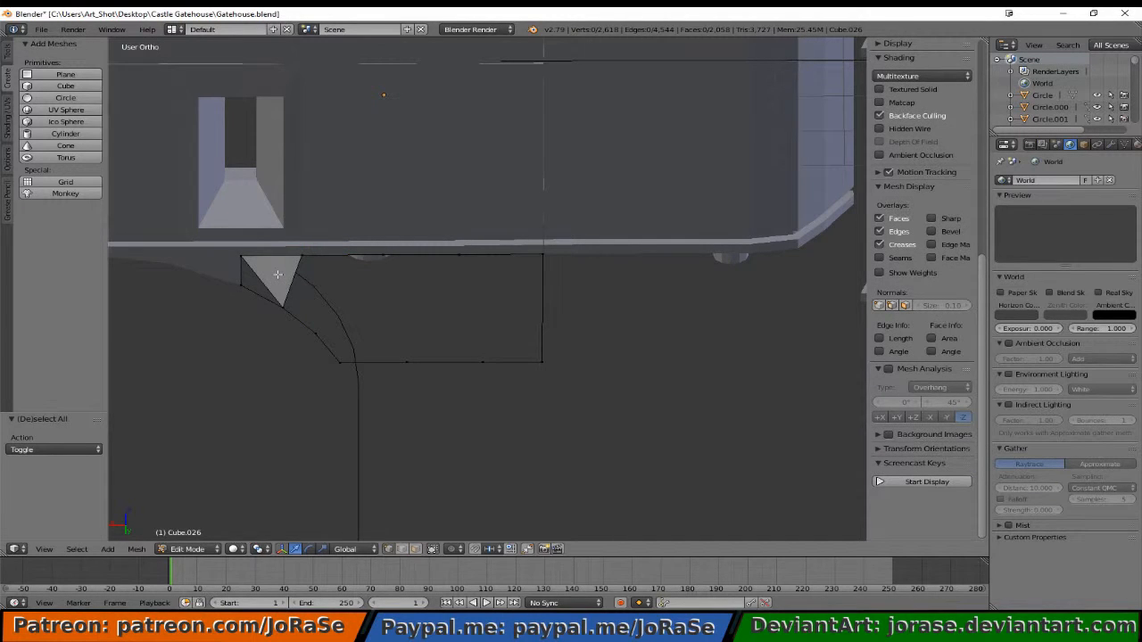
right_click(278, 274)
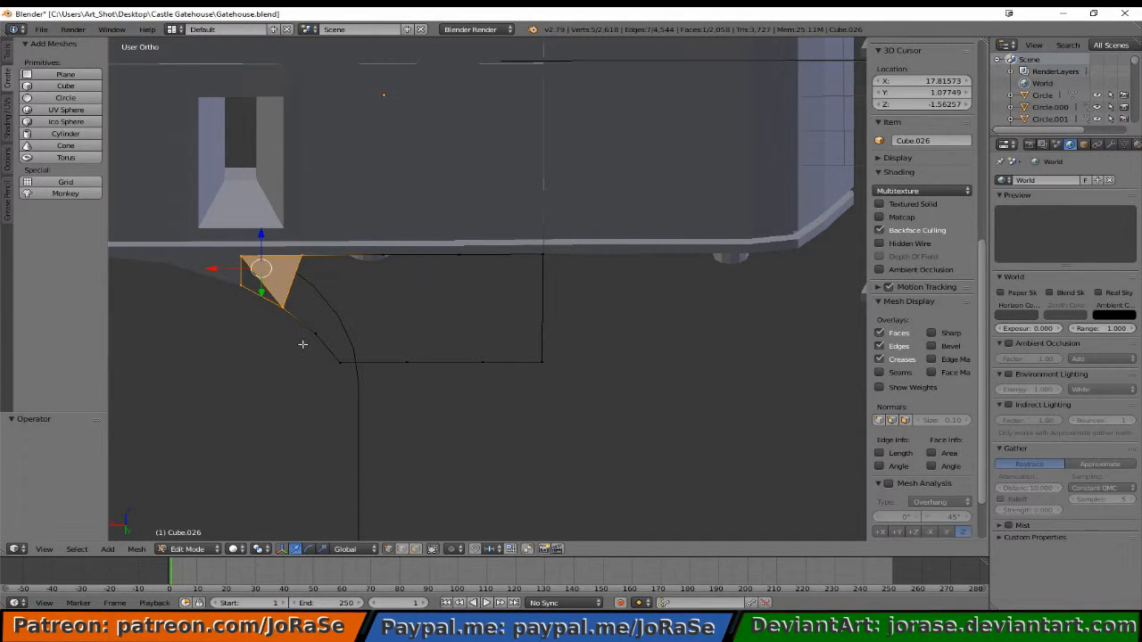
key("ctrl+z")
- Fill a four-sided face from only the four outline vertices at the upper arch-side corner and select its inner edge
middle_click_drag(302, 342, 269, 224)
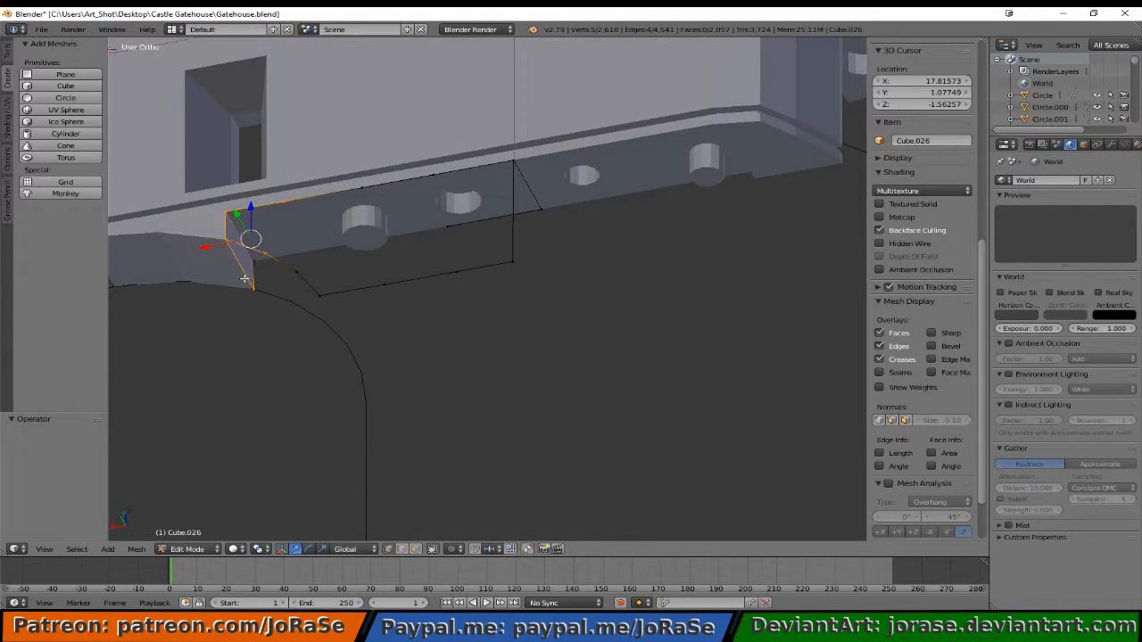
key("f")
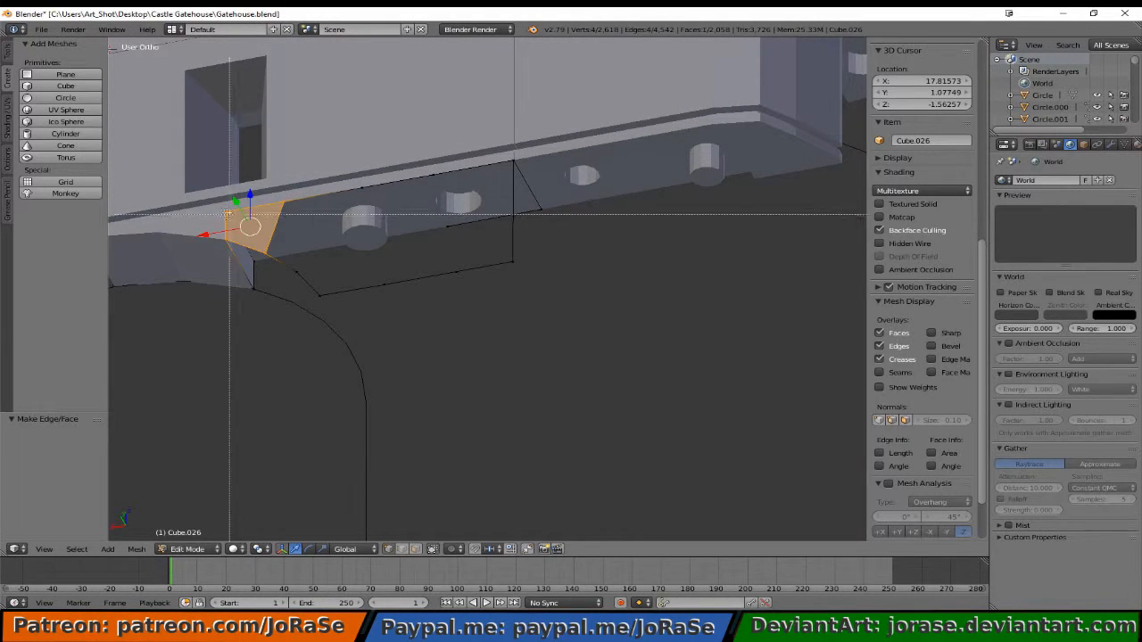
right_click(267, 212)
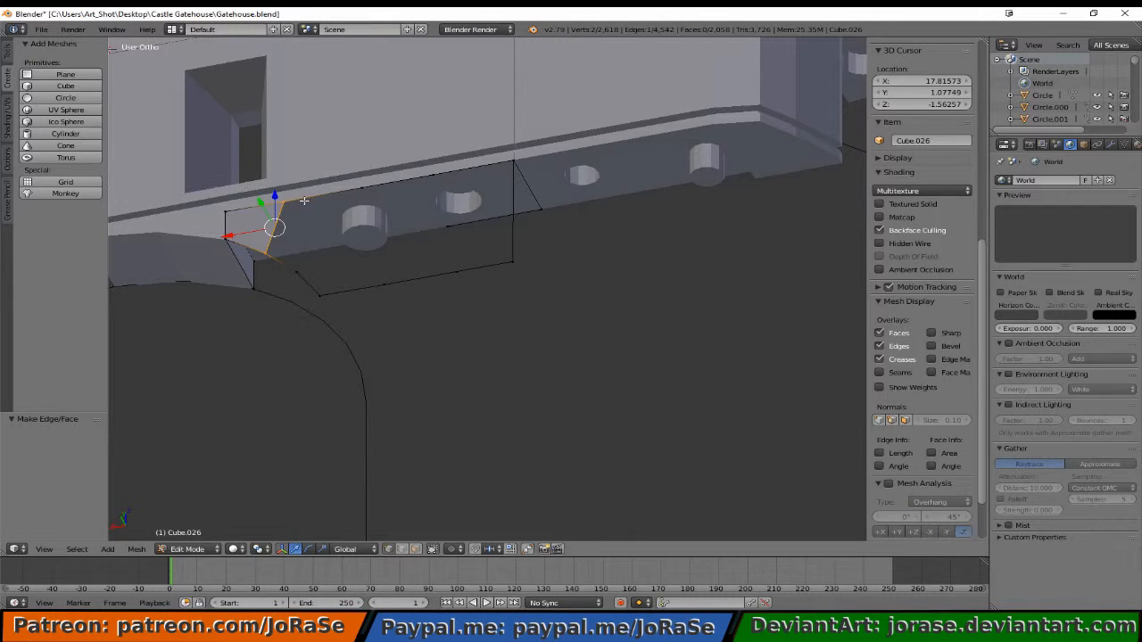
- Fill a triangular face from the three outline vertices at the lower arch-side corner of the open side
key("a")
key("b")
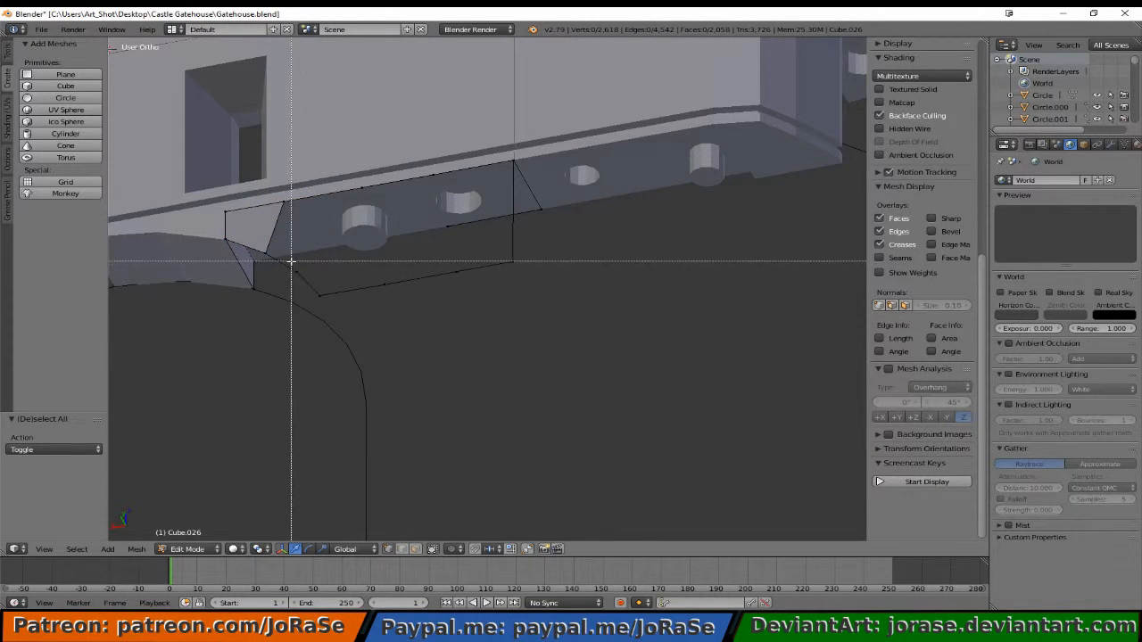
left_click_drag(293, 262, 388, 296)
key("f")
- Fill a four-sided face between the upper corner face's inner edge, the next arch vertex and the next top vertex
key("a")
key("b")
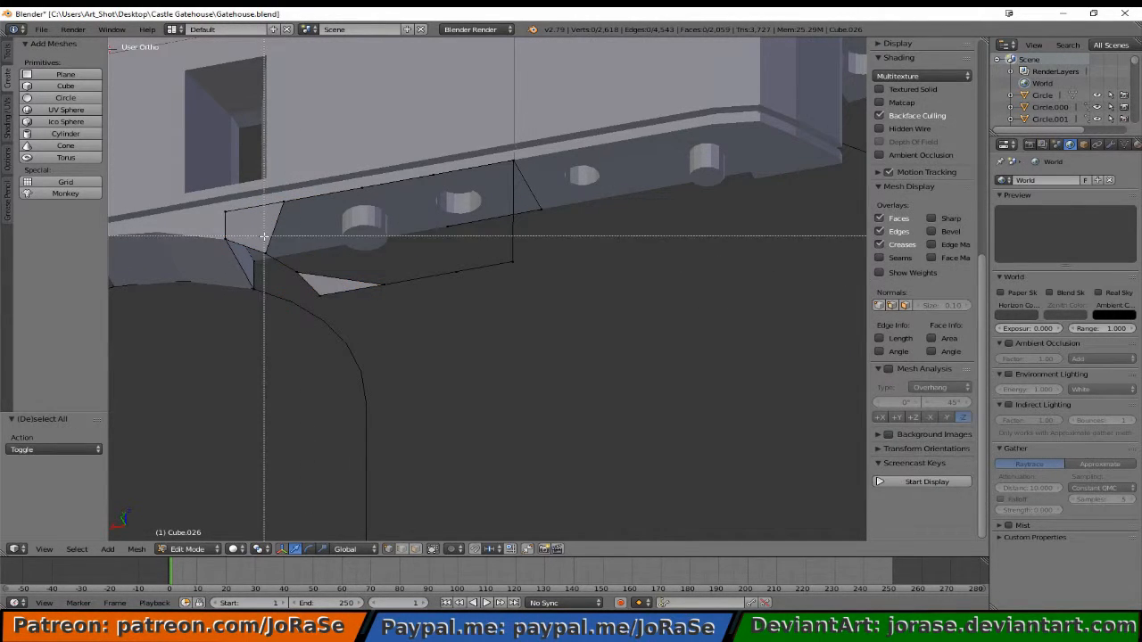
left_click_drag(264, 237, 298, 275)
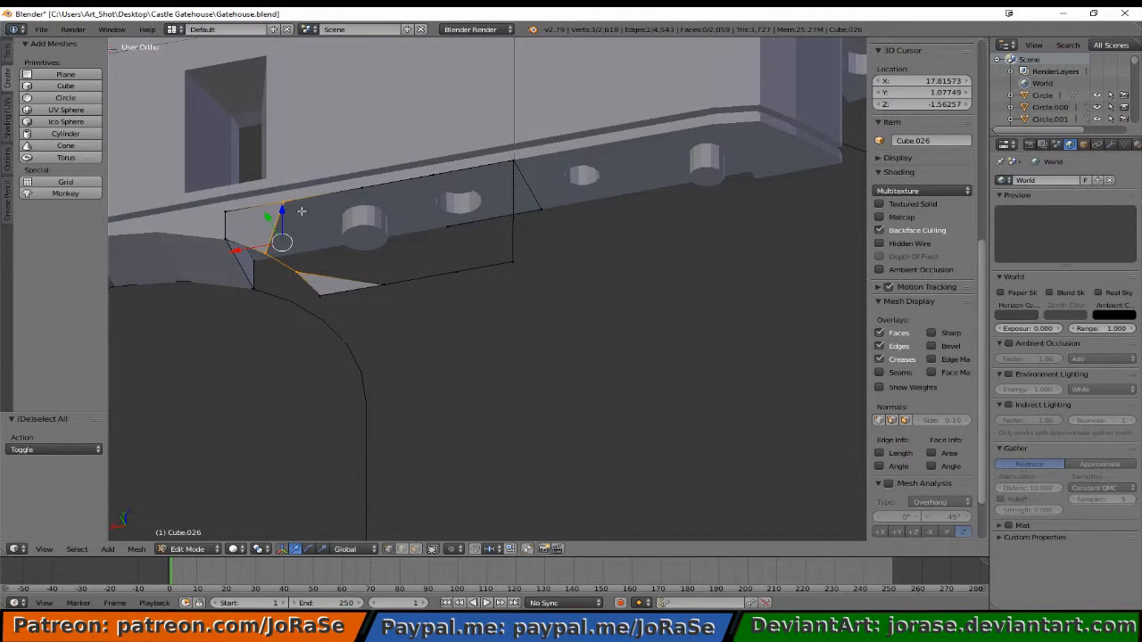
key("b")
left_click_drag(345, 175, 370, 200)
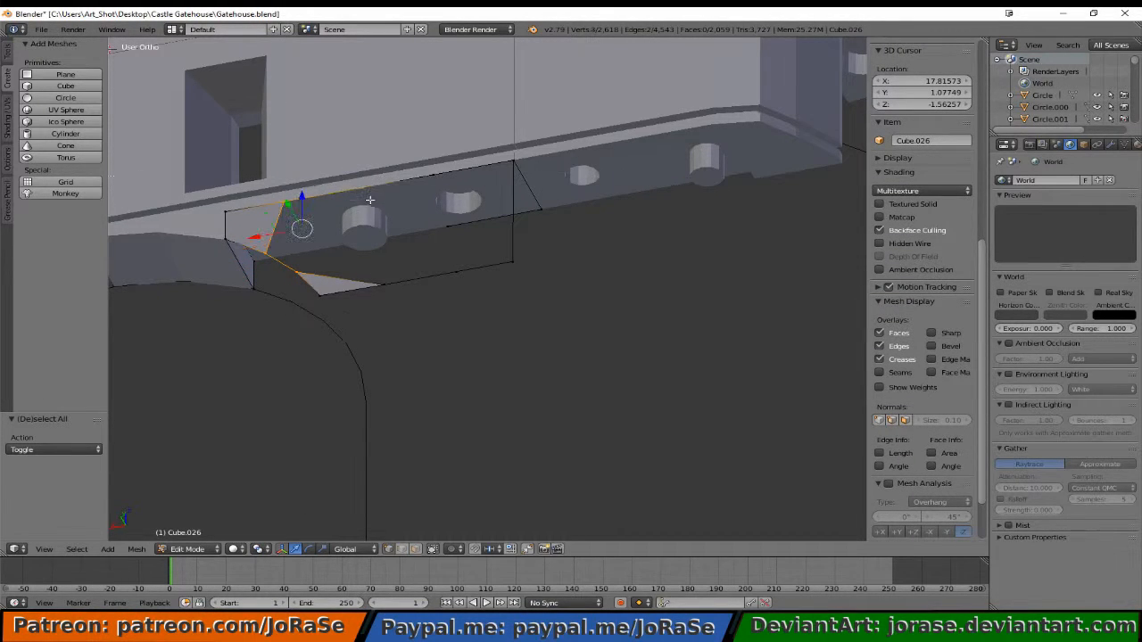
key("f")
- Fill a triangular face joining the lower corner triangle's upper edge to the top vertex above it
key("a")
key("b")
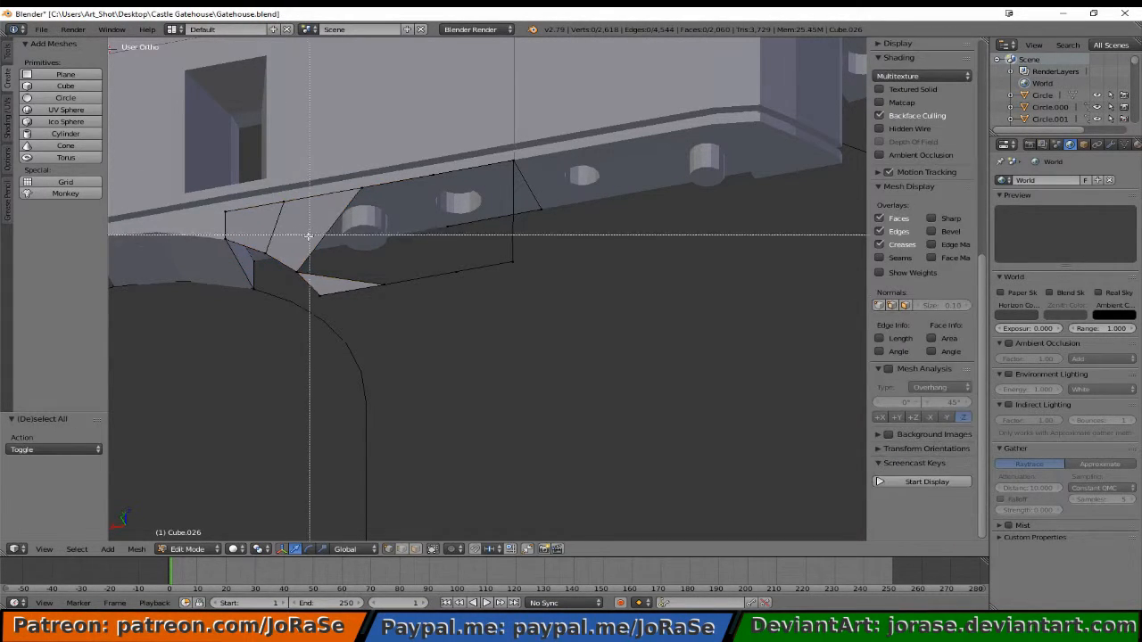
left_click_drag(309, 254, 385, 289)
key("b")
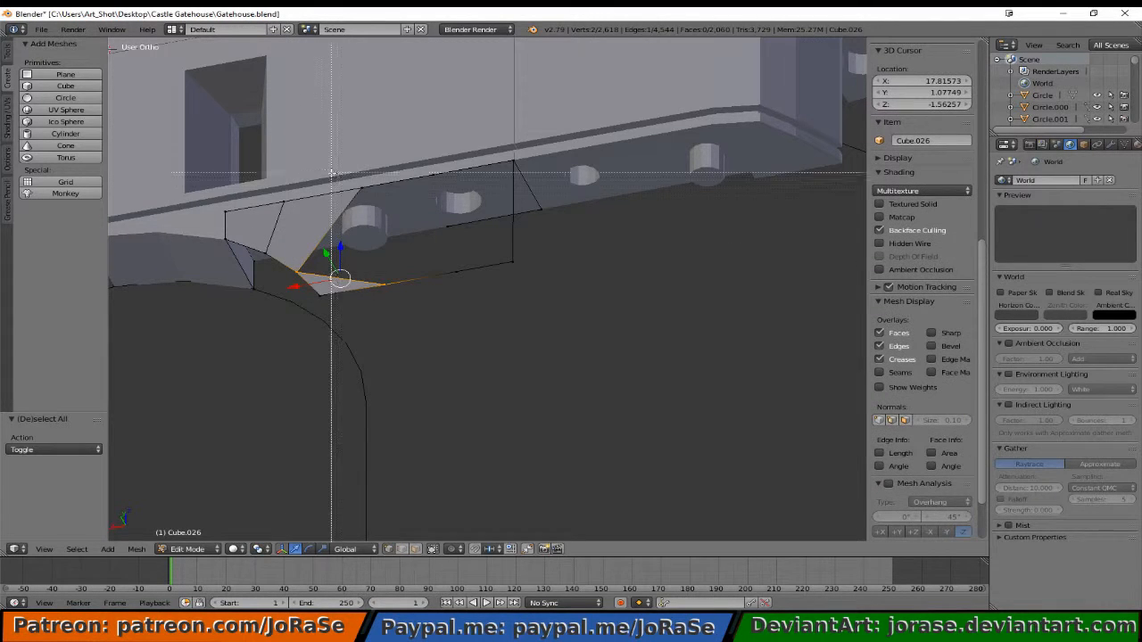
left_click_drag(330, 173, 387, 195)
key("f")
key("a")
- Fill a four-sided face from the four outline vertices at the straight end of the open side
middle_click_drag(400, 191, 522, 277)
key("b")
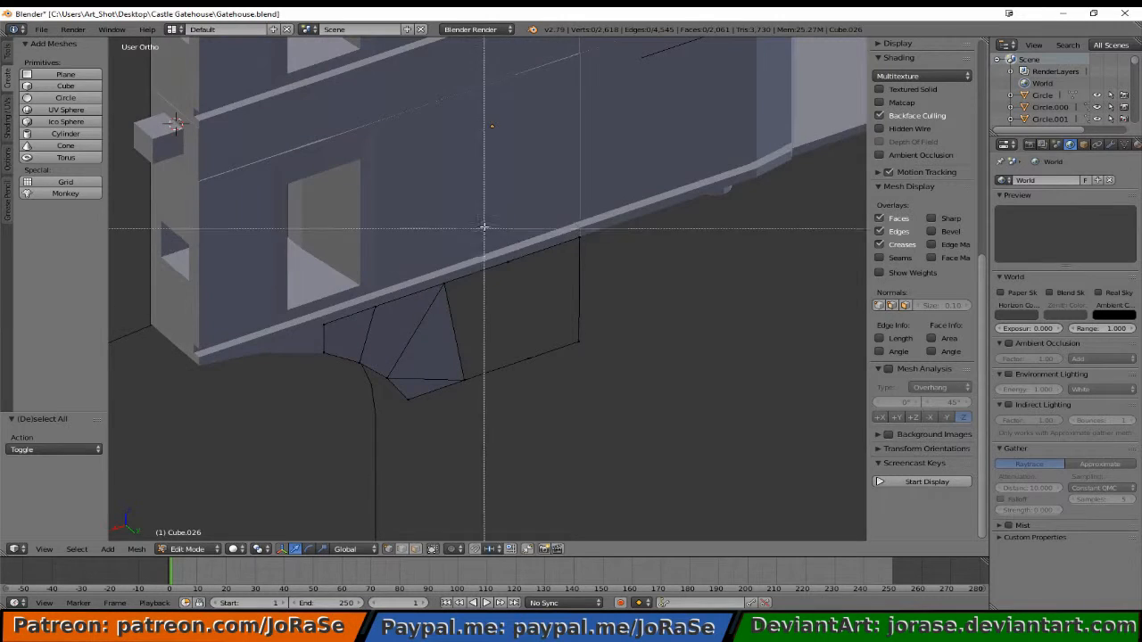
left_click_drag(502, 207, 613, 406)
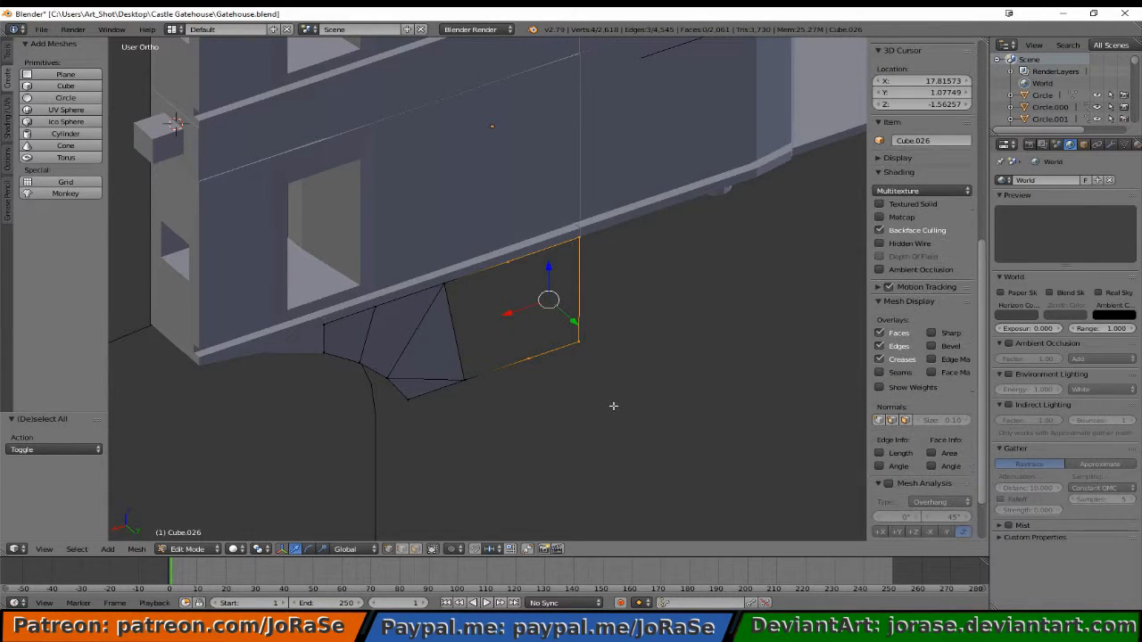
key("f")
- Close the remaining gap in the side with a four-sided face between the end face and the triangles
key("b")
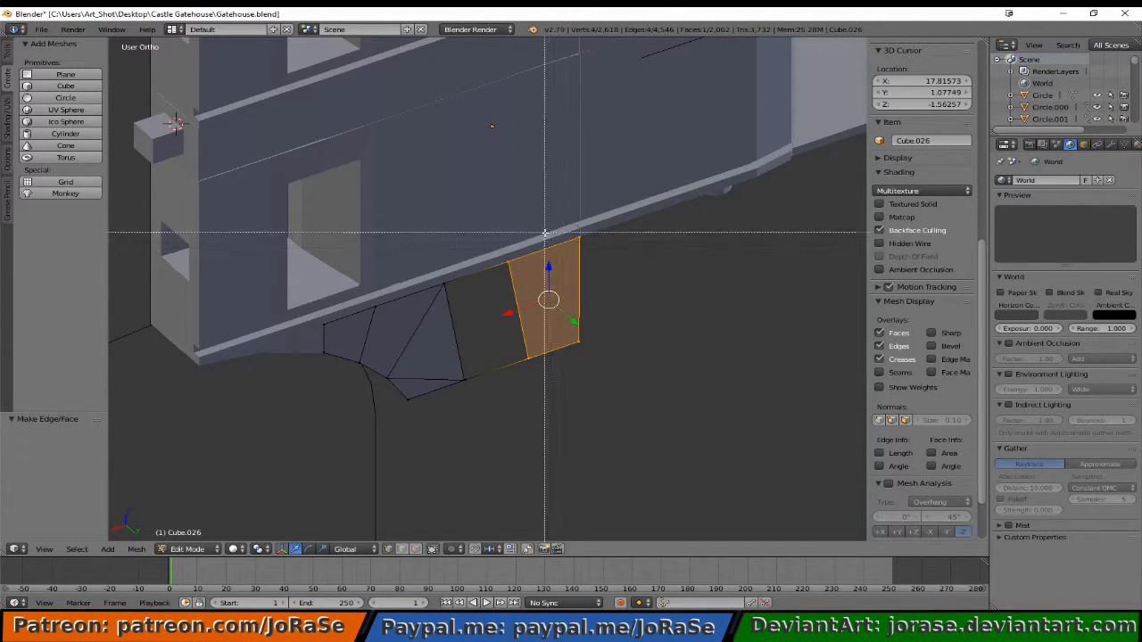
middle_click_drag(544, 233, 630, 372)
key("b")
left_click_drag(438, 277, 455, 299)
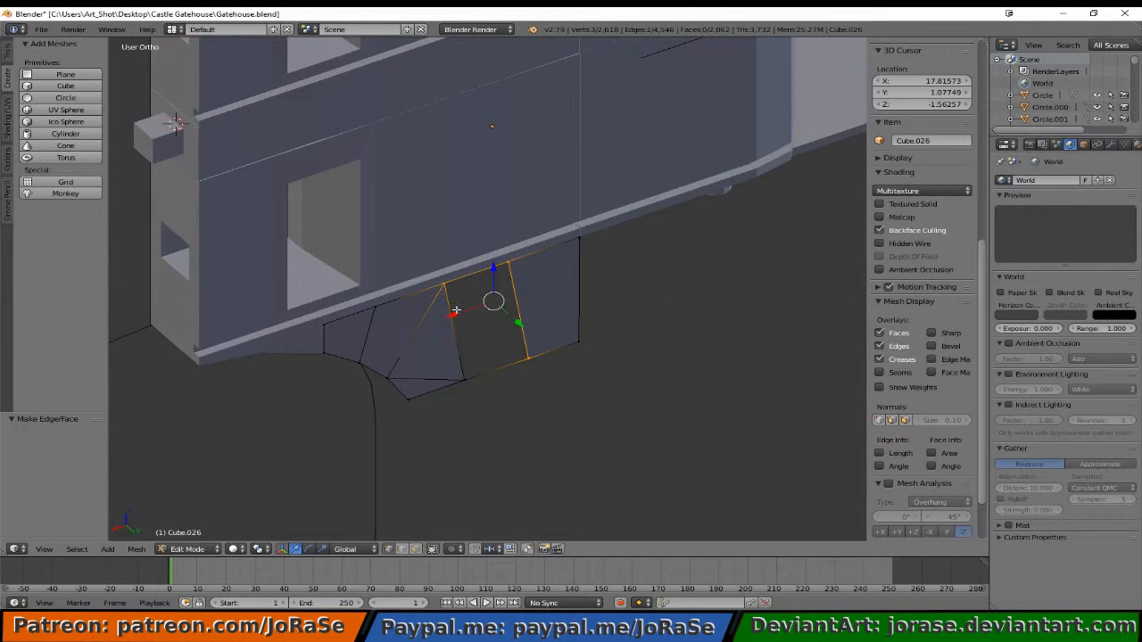
key("b")
left_click_drag(466, 374, 487, 390)
key("f")
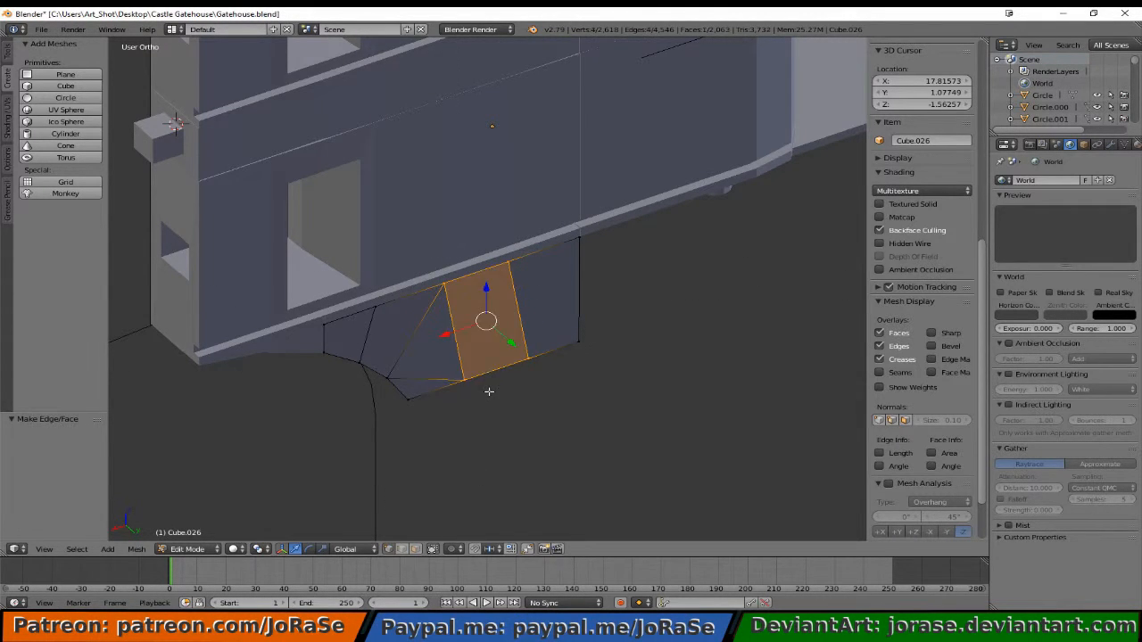
key("a")
- Reveal the hidden geometry of the wall section and return to Object Mode
middle_click_drag(510, 395, 383, 346)
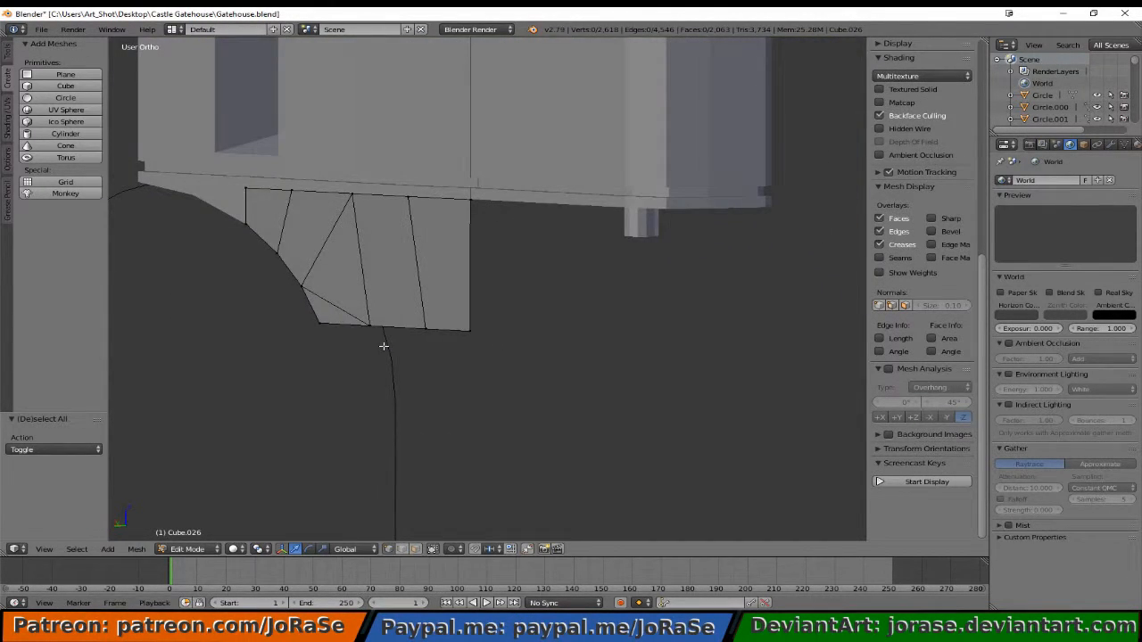
key("alt+h")
key("Tab")
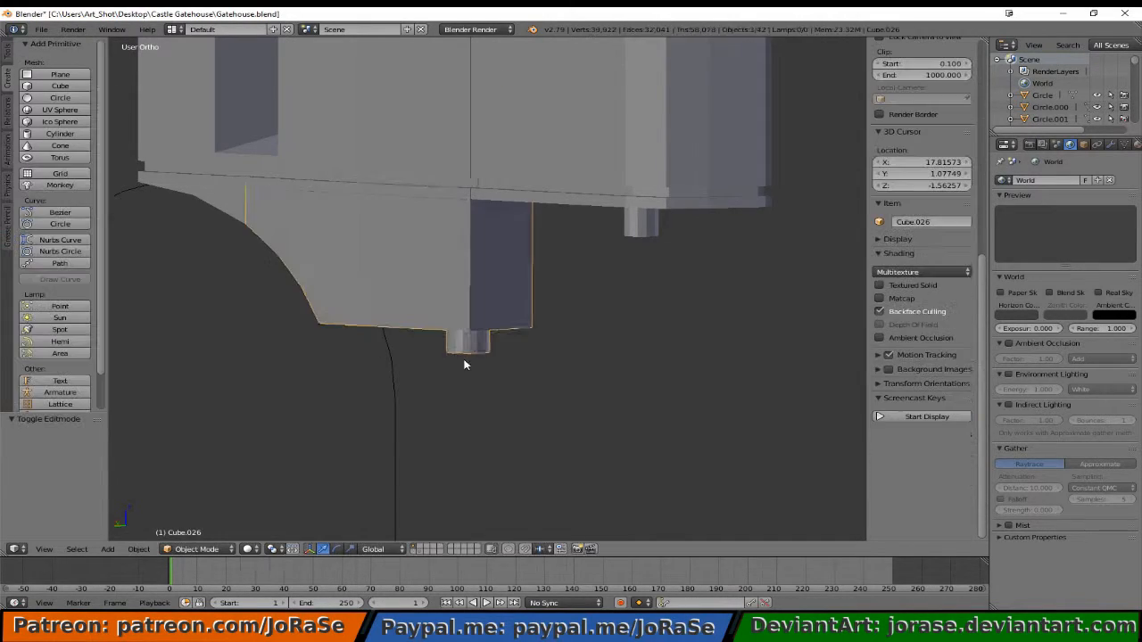
mouse_move(464, 362)
middle_mouse_down()
mouse_move(252, 333)
mouse_move(449, 317)
mouse_move(390, 380)
mouse_move(474, 327)
mouse_move(439, 329)
mouse_move(476, 356)
middle_mouse_up()
scroll(458, 337, "down", 3)
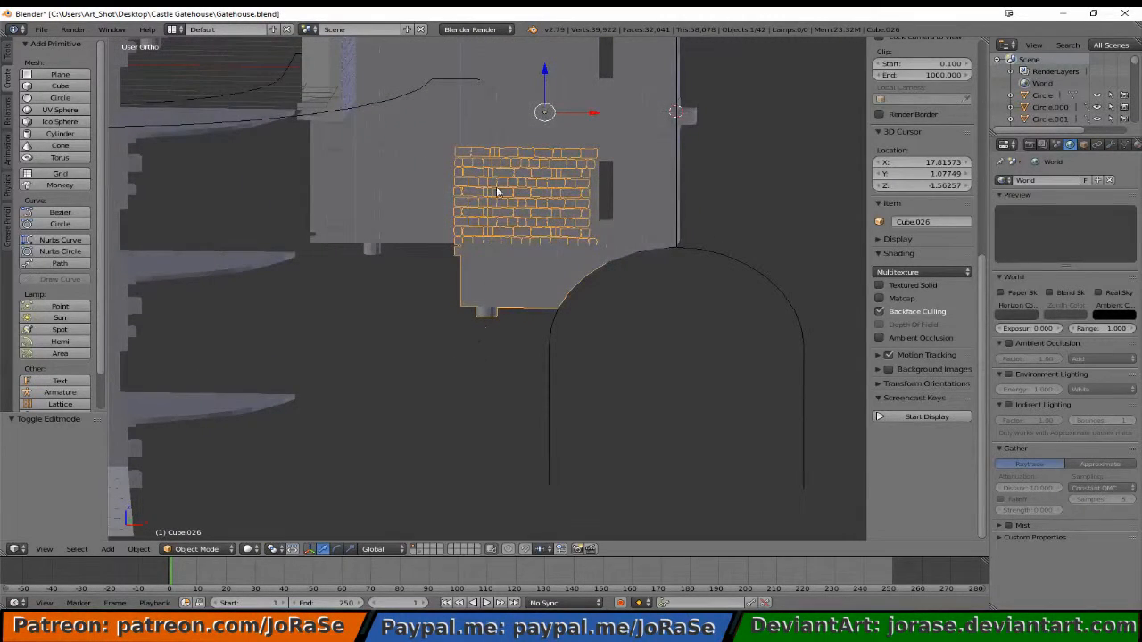
- Edit the wall section in wireframe and select the whole detached brick panel
key("KP_1")
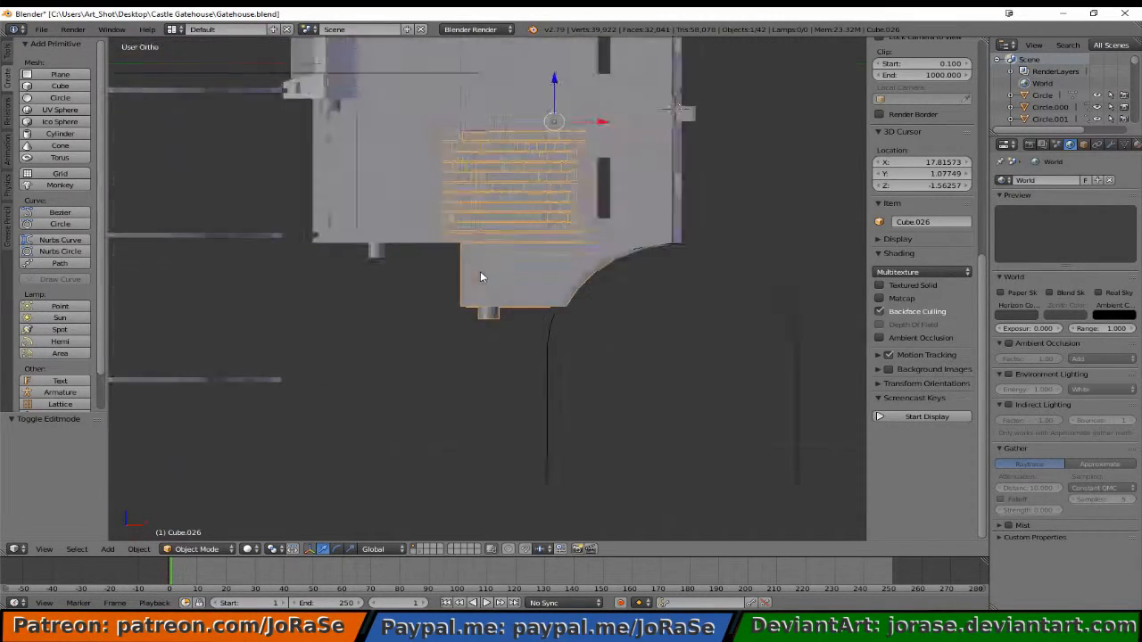
key("z")
key("Tab")
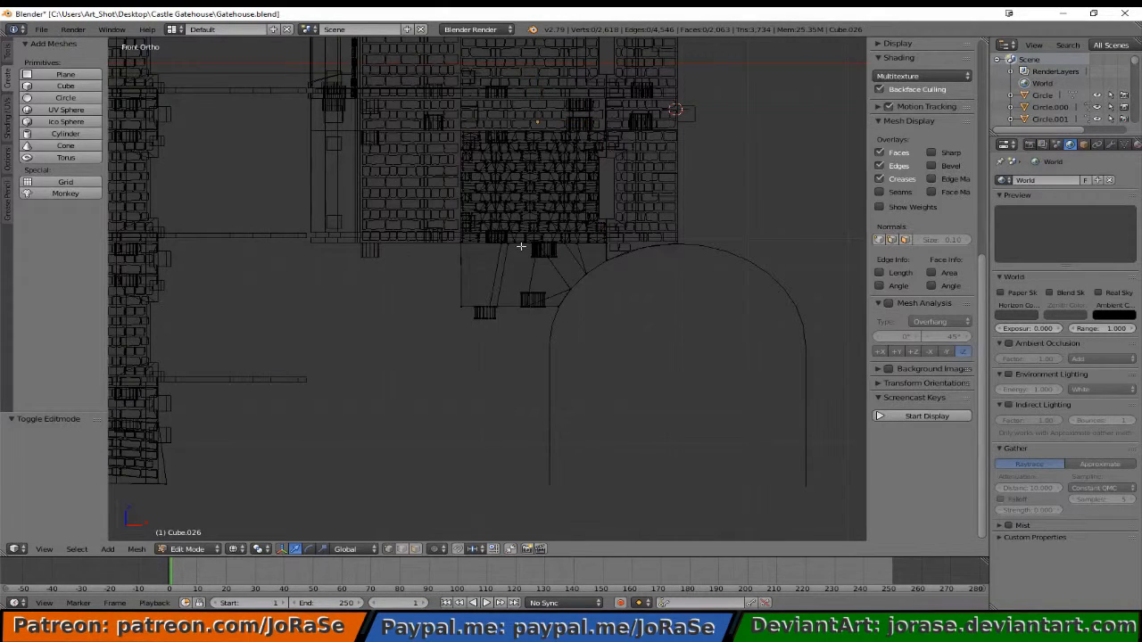
middle_click_drag(522, 245, 358, 276)
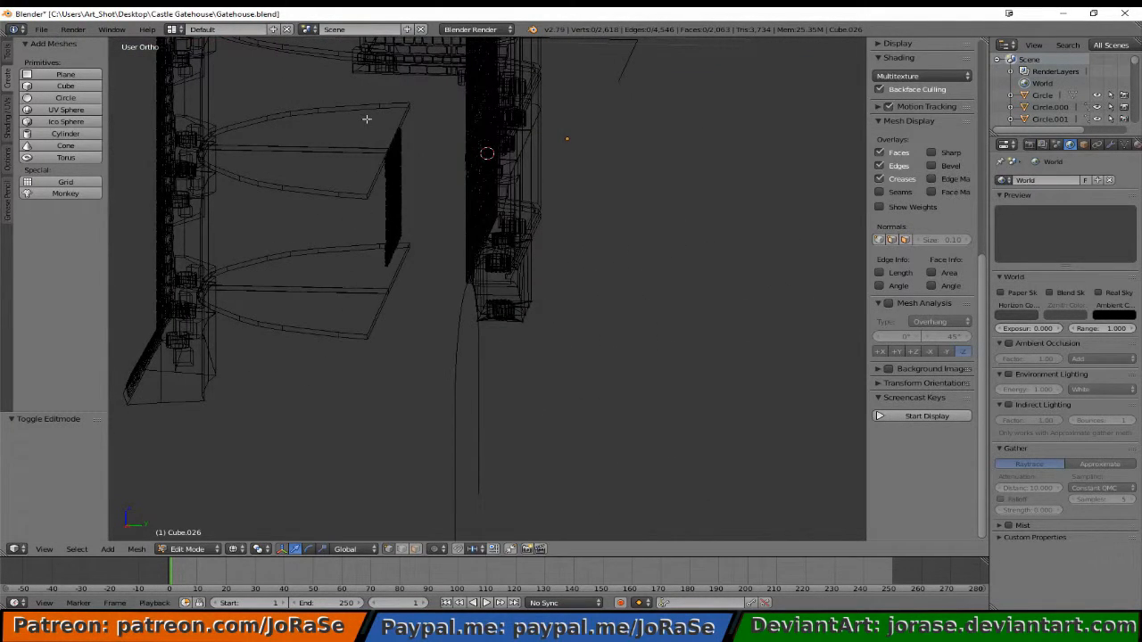
key("b")
left_click_drag(366, 117, 426, 276)
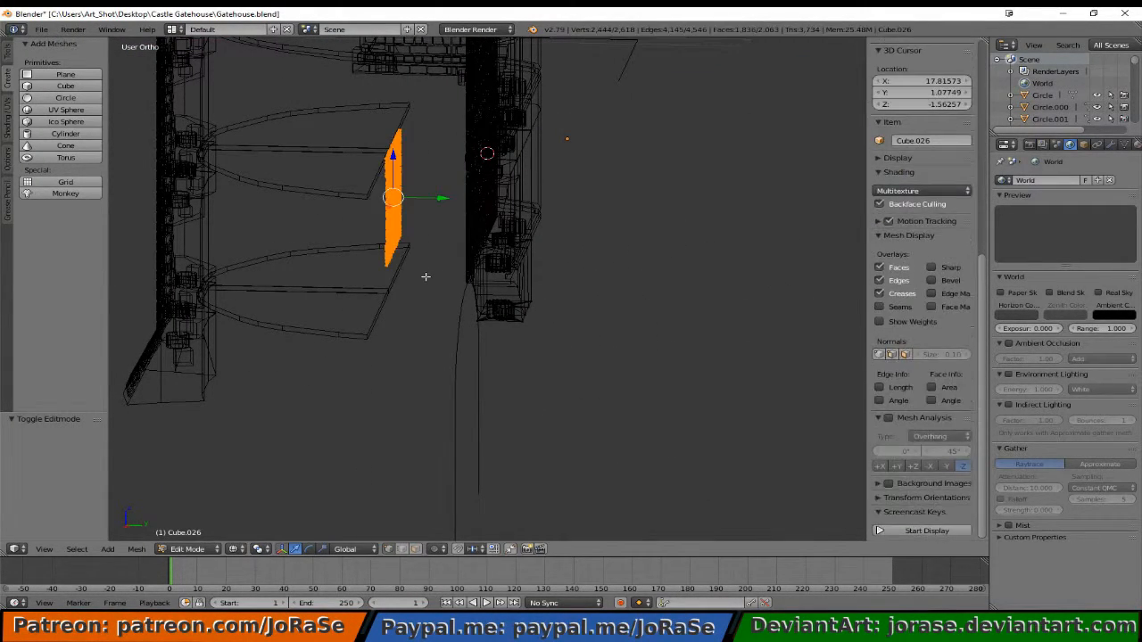
- Move the brick panel down along Z by about 2.169 in front view, over the lower wall section
key("KP_1")
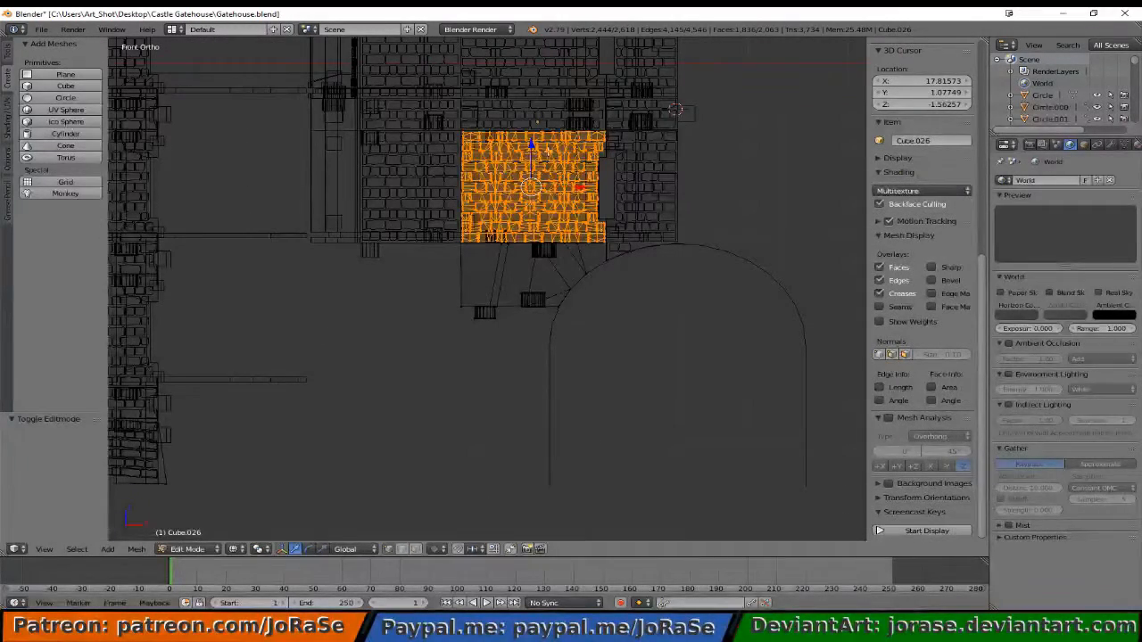
key("g")
key("z")
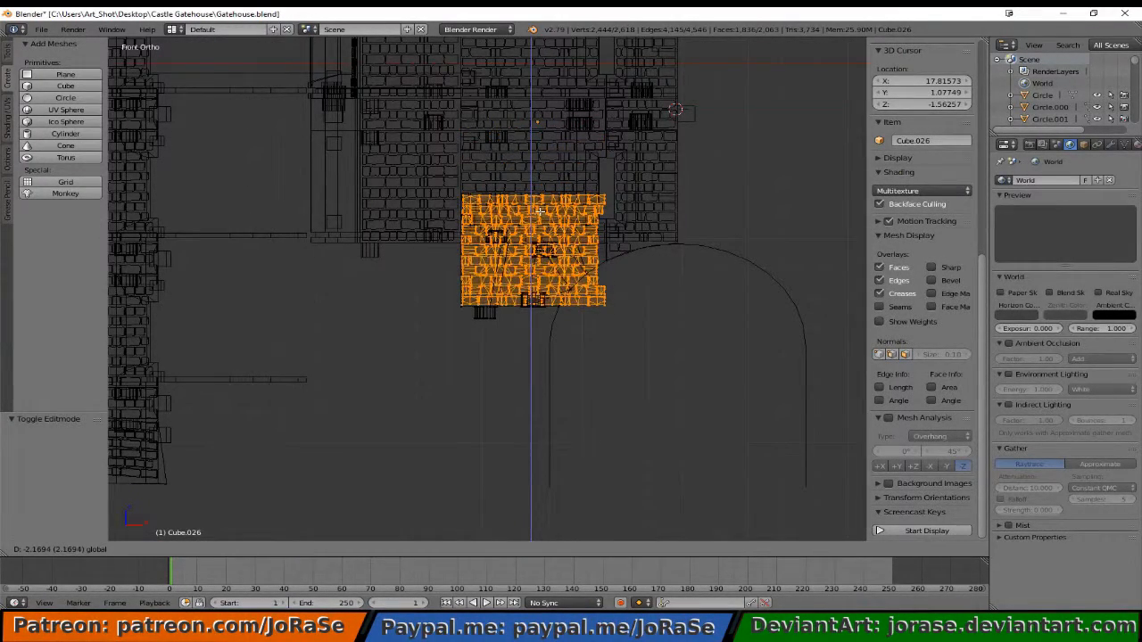
left_click(540, 210)
scroll(566, 385, "up", 5)
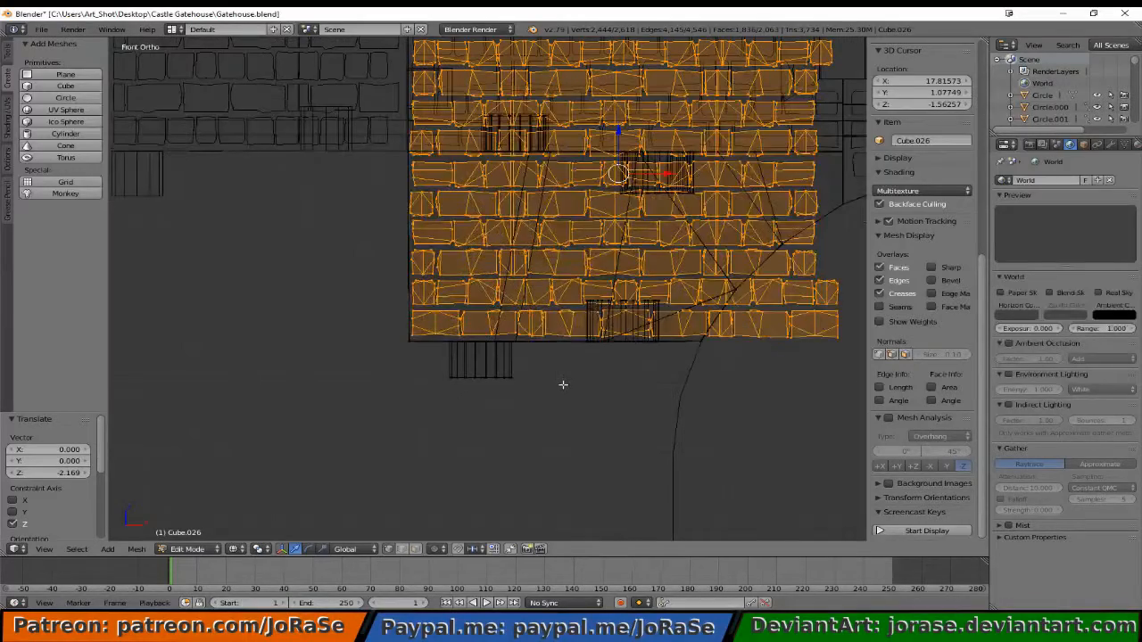
middle_click_drag(557, 349, 517, 399, "shift")
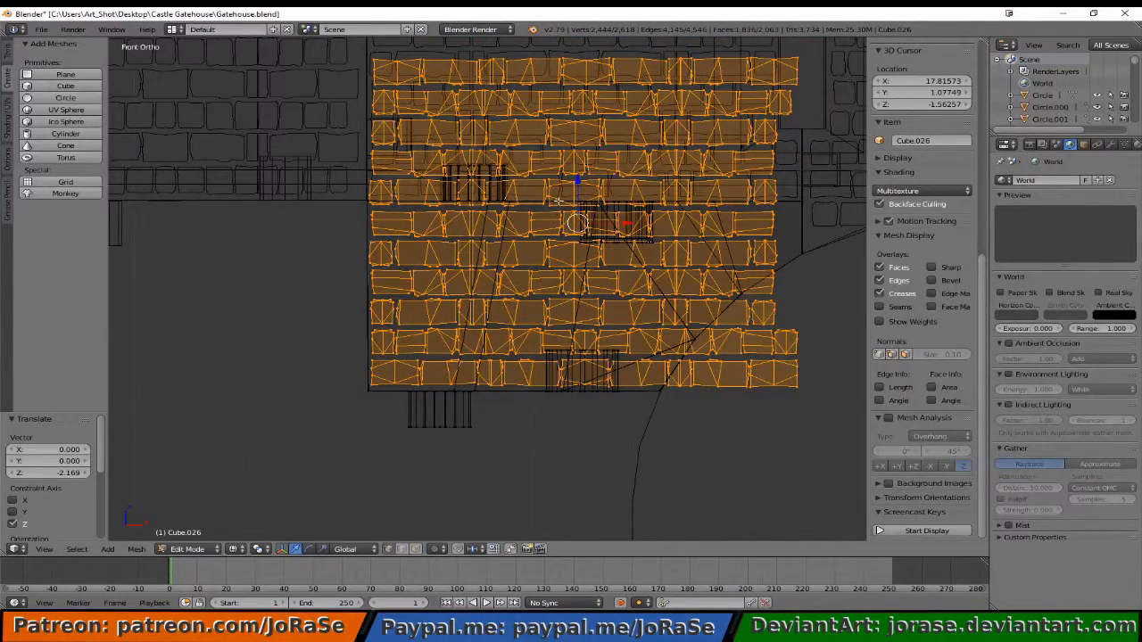
- Fine-tune the brick panel's height along Z with nudges of about -0.021 and 0.048
key("g")
key("z")
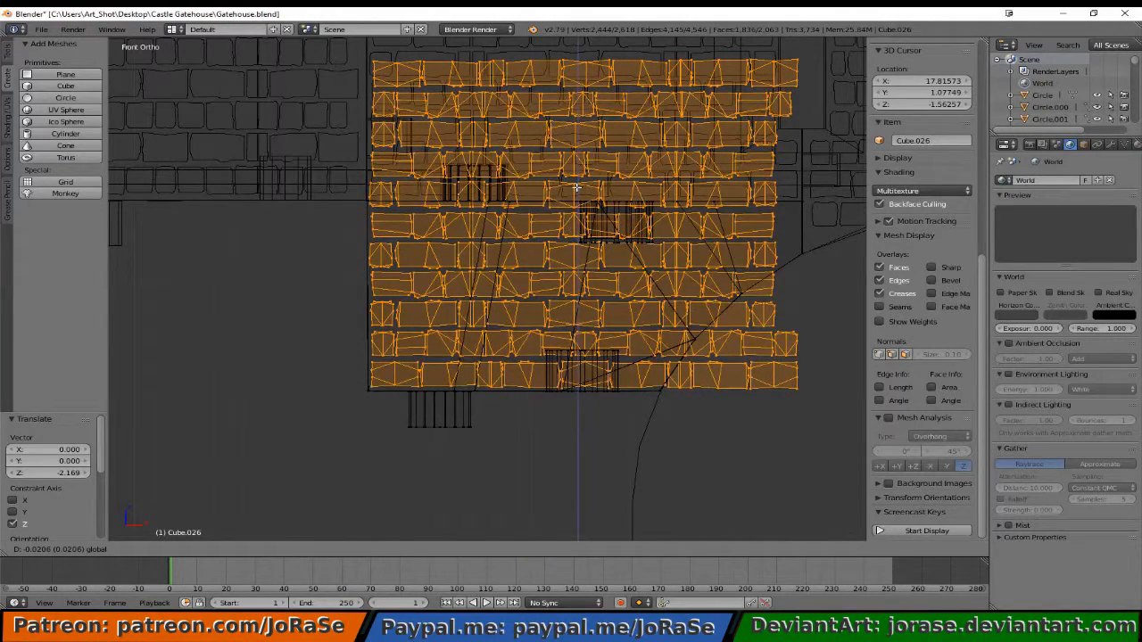
left_click(563, 186)
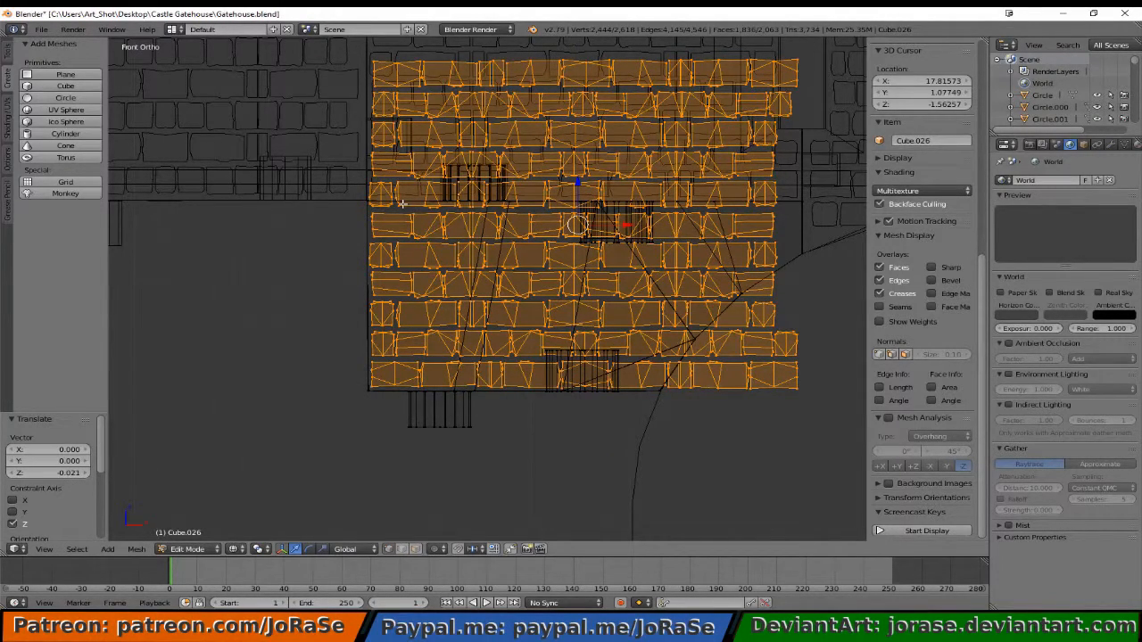
key("g")
key("z")
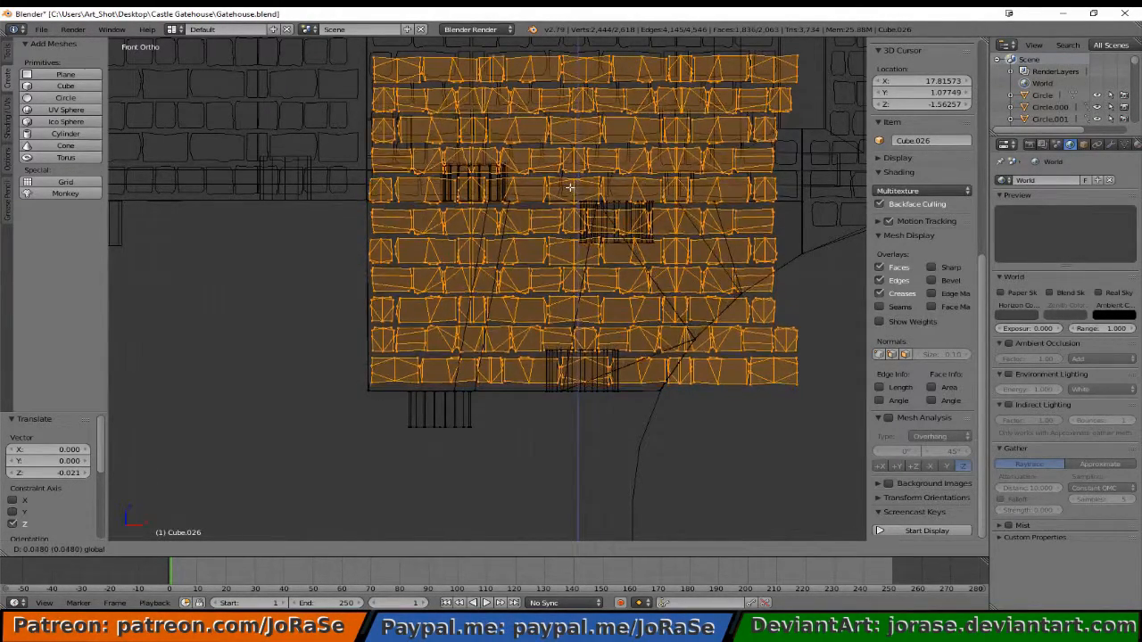
left_click(569, 188)
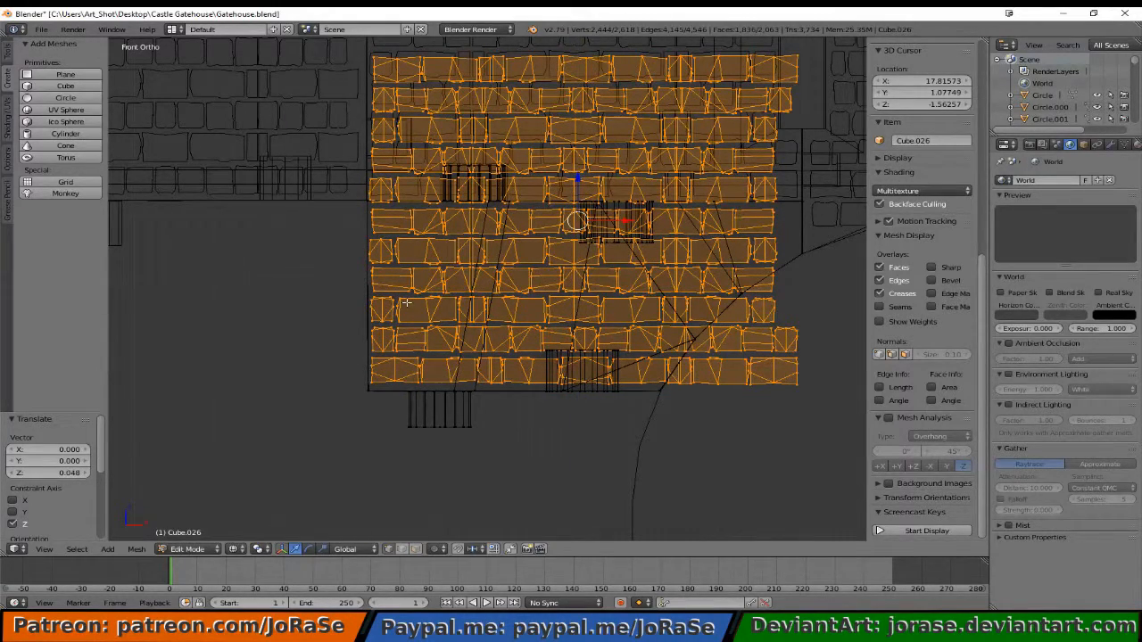
- Stretch the brick panel along Z by a factor of about 1.034 and raise it by about 0.021
key("s")
key("z")
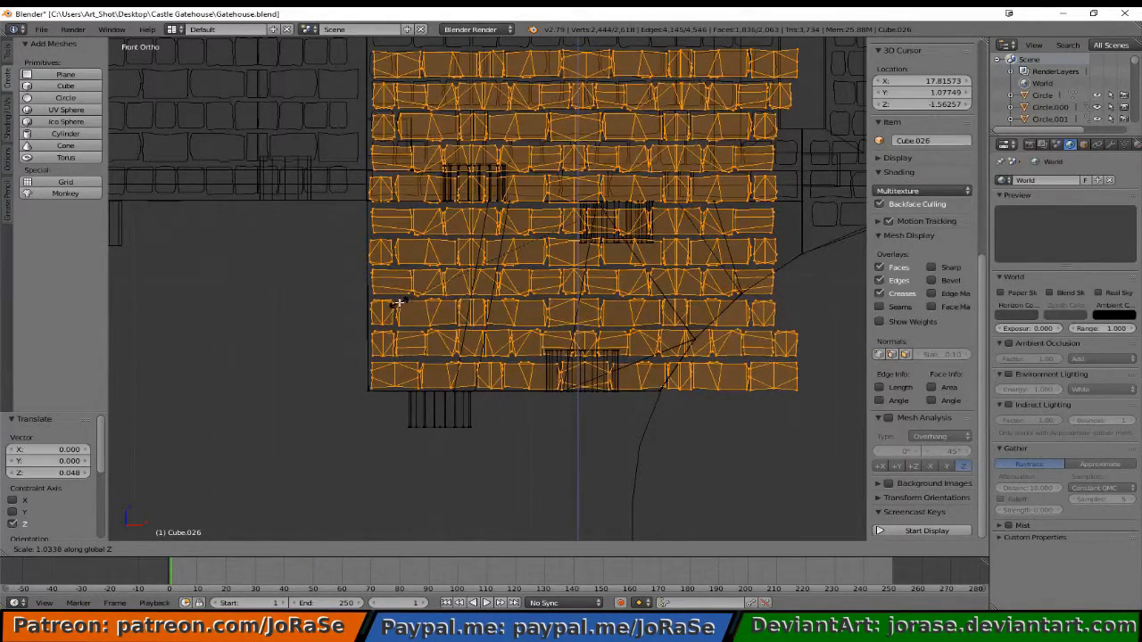
left_click(397, 303)
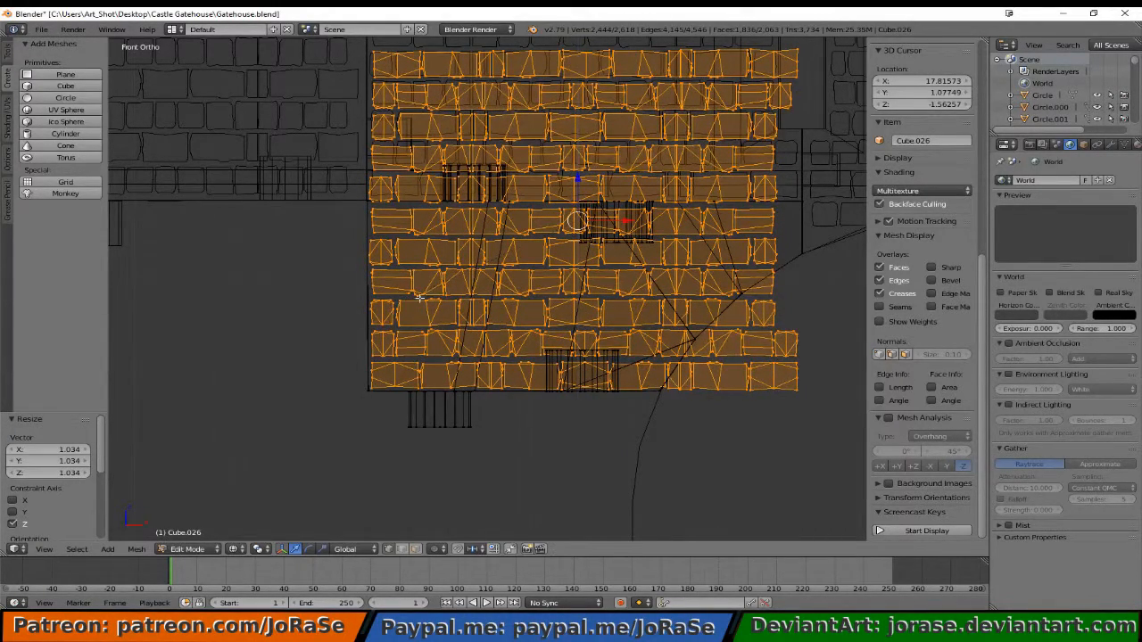
key("g")
key("z")
left_click(571, 186)
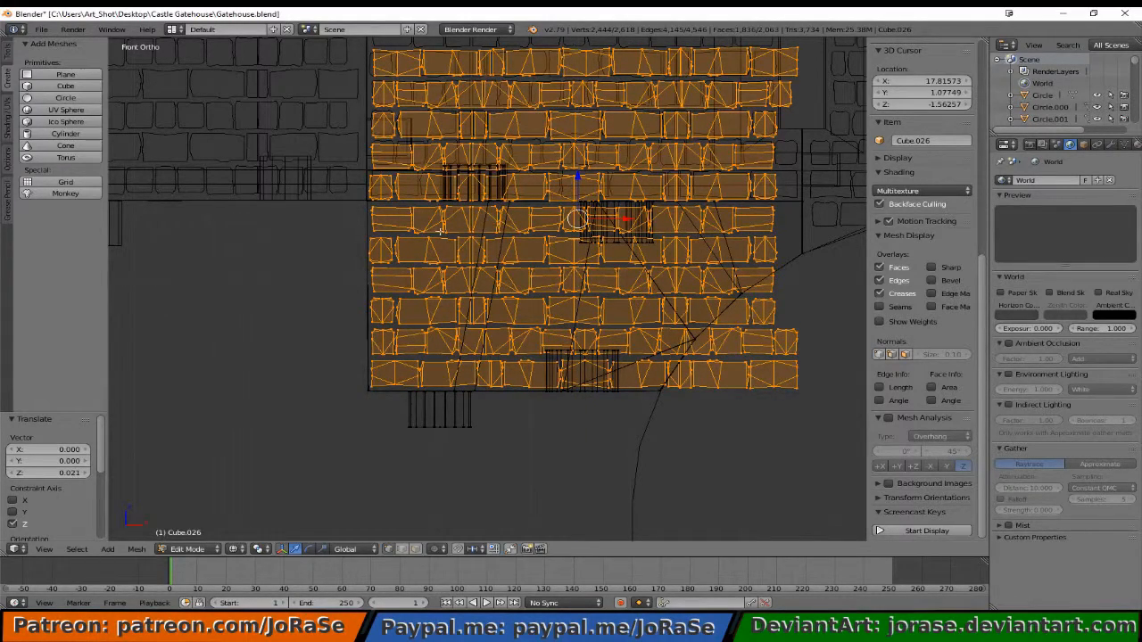
- Delete the vertices of the brick rows above the lower wall section, keeping only the six lowest rows
key("b")
left_click_drag(343, 203, 493, 330)
middle_click_drag(493, 330, 811, 456)
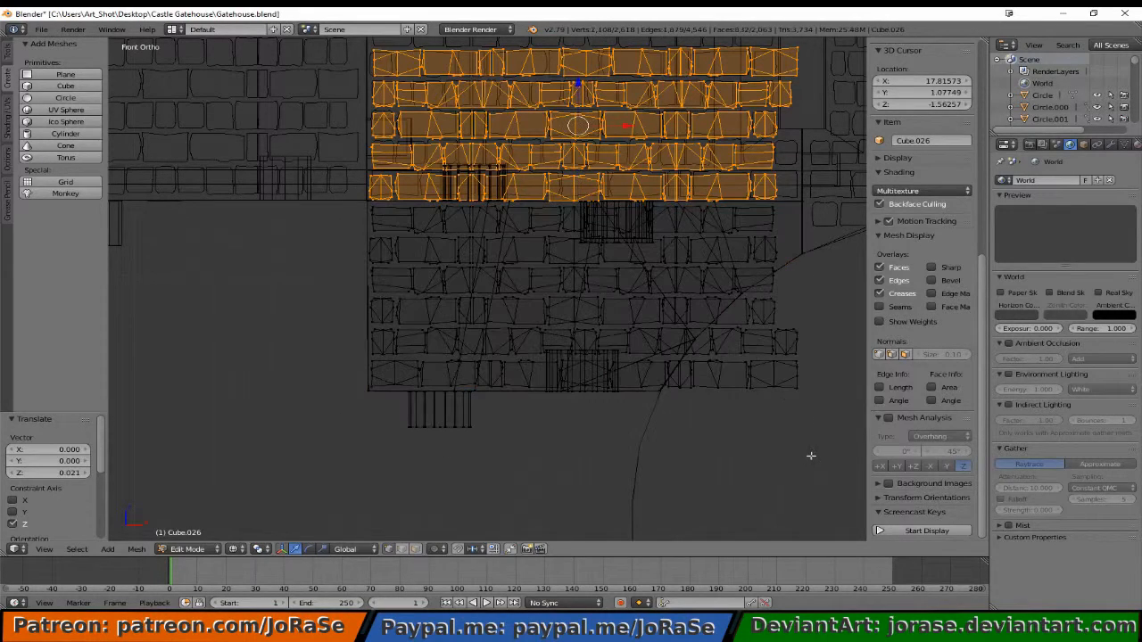
key("x")
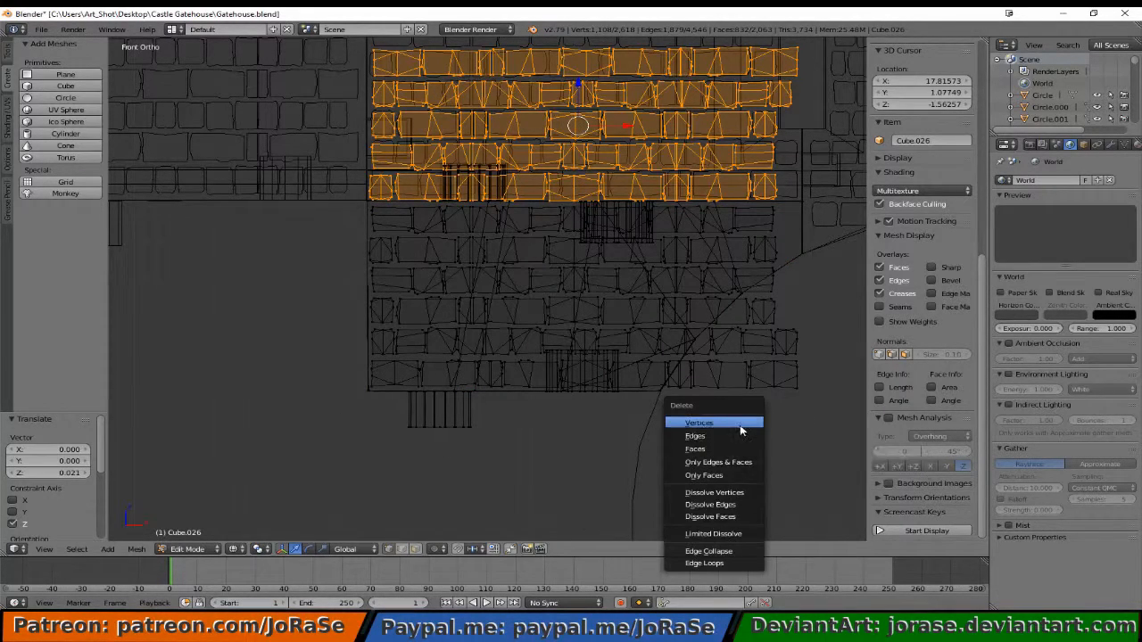
left_click(742, 423)
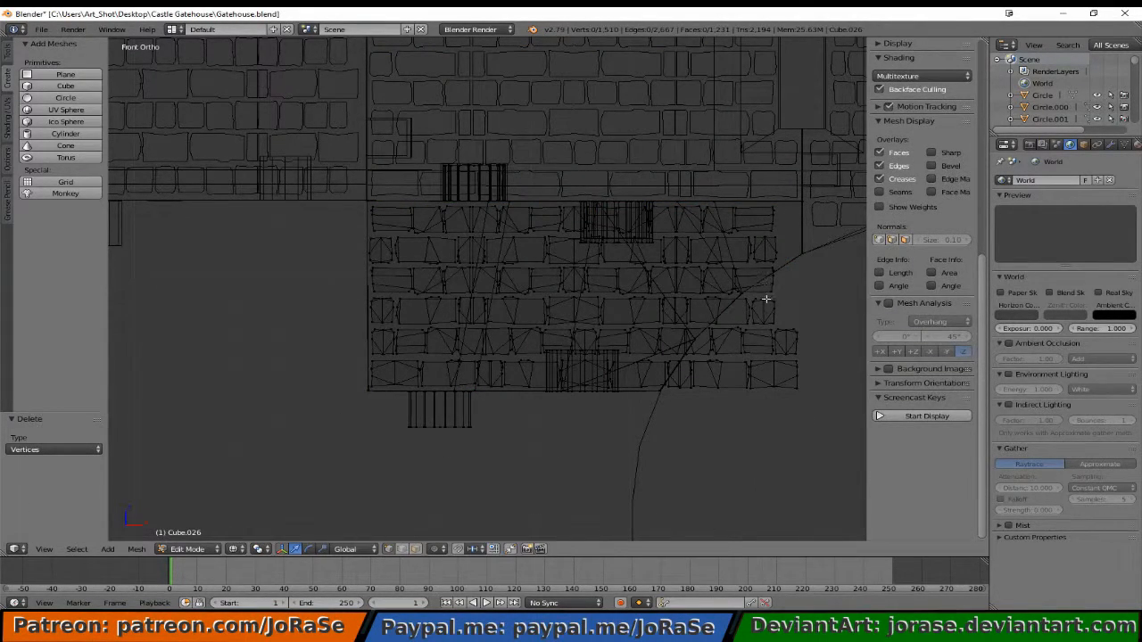
- Move the end brick of the fourth row to the end of the top row, about 0.260 along X and 1.076 along Z
key("b")
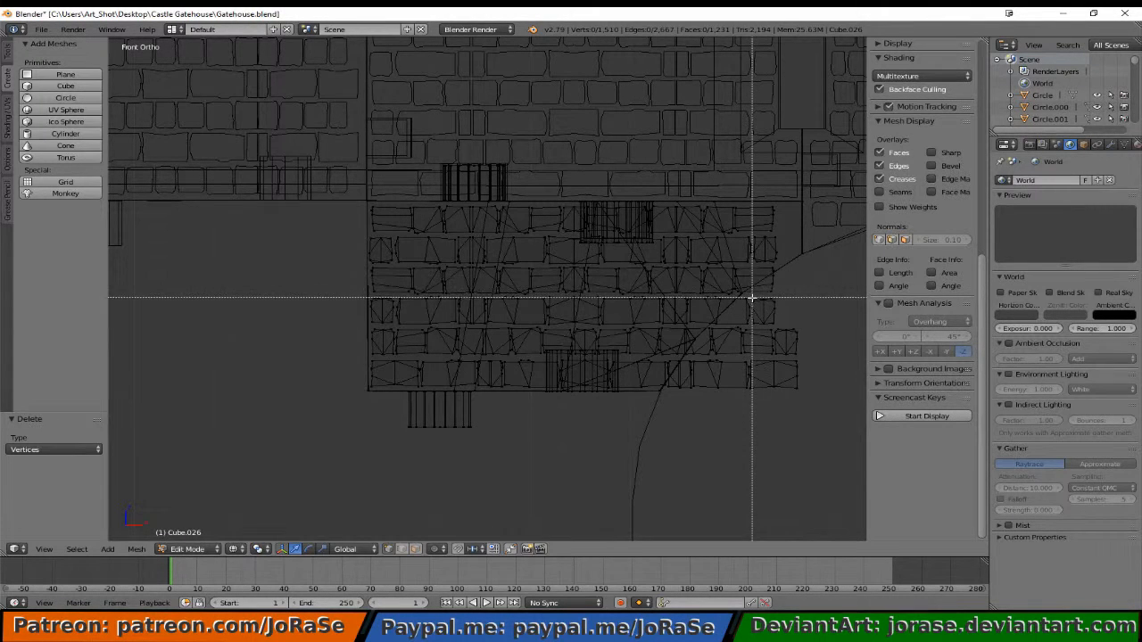
left_click_drag(752, 300, 781, 329)
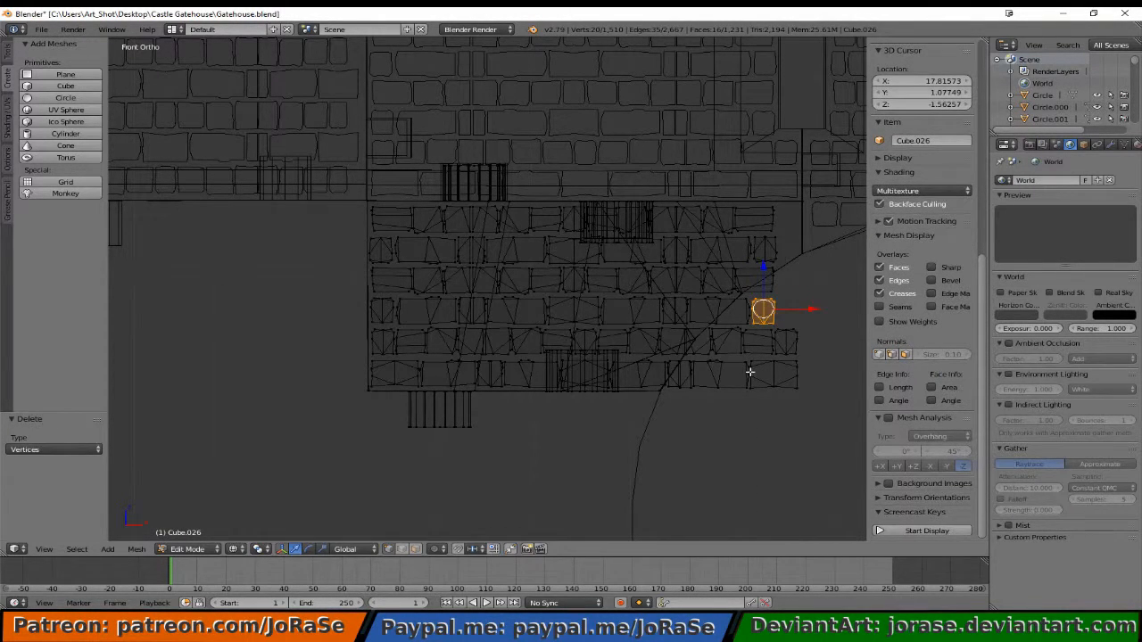
key("g")
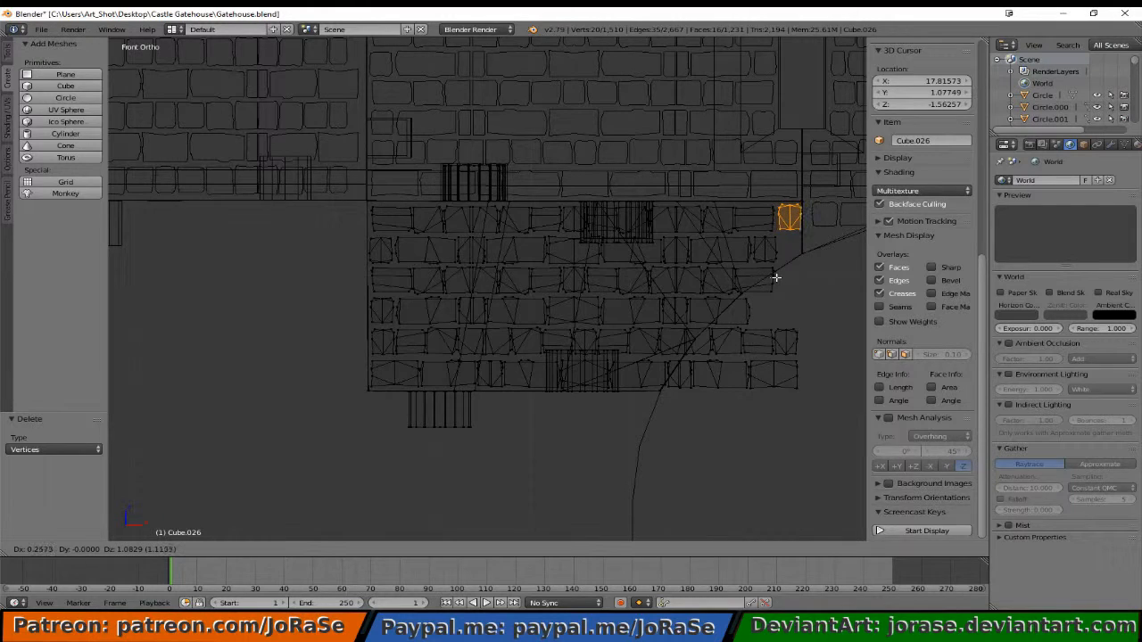
left_click(776, 278)
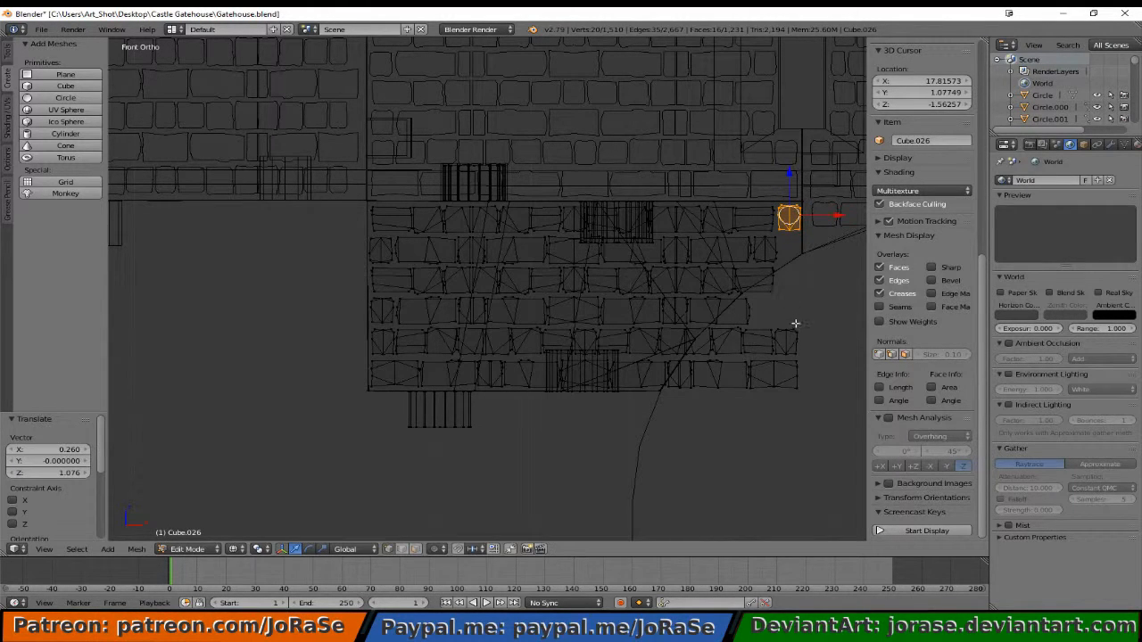
- Narrow the moved top-row brick along X by a factor of about 0.874 and nudge it slightly toward its neighbouring brick
key("s")
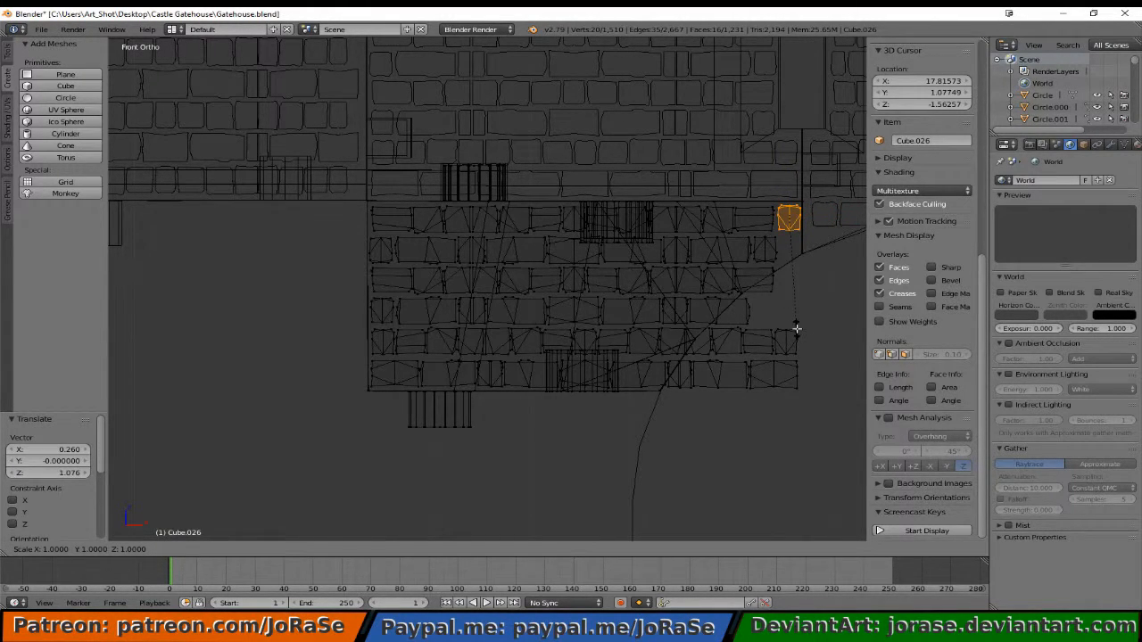
key("x")
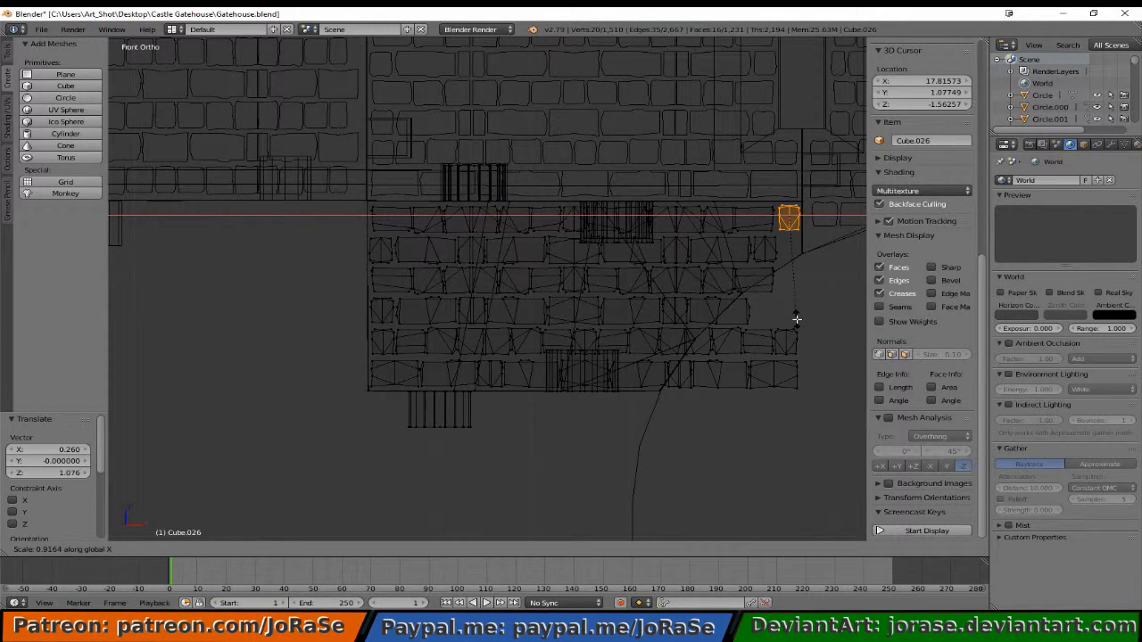
left_click(795, 313)
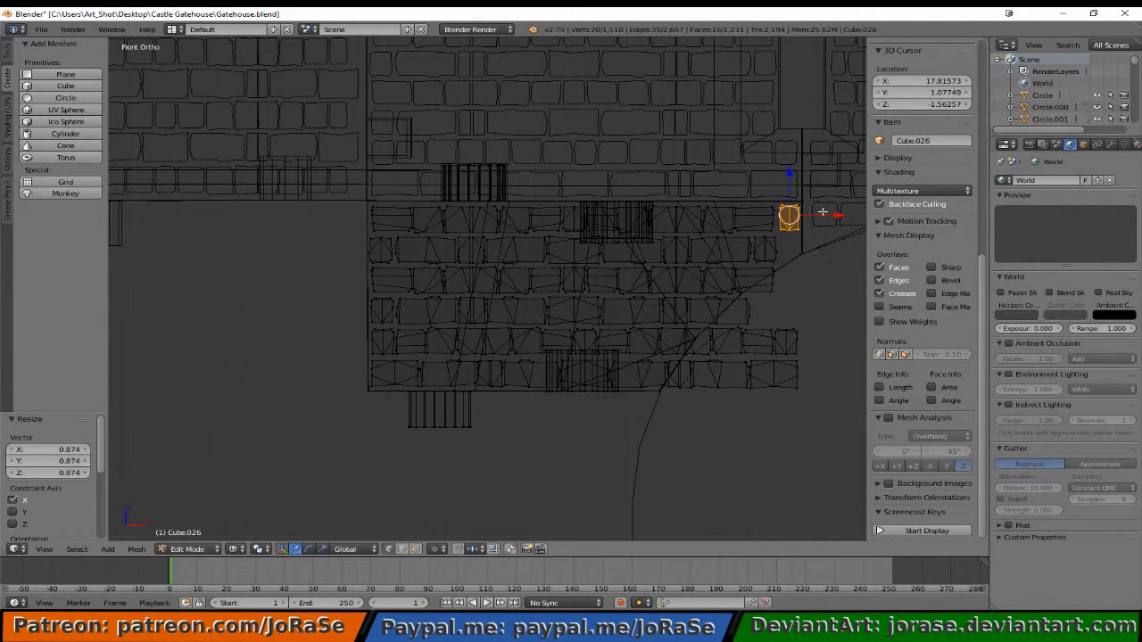
left_click_drag(824, 213, 821, 213)
key("a")
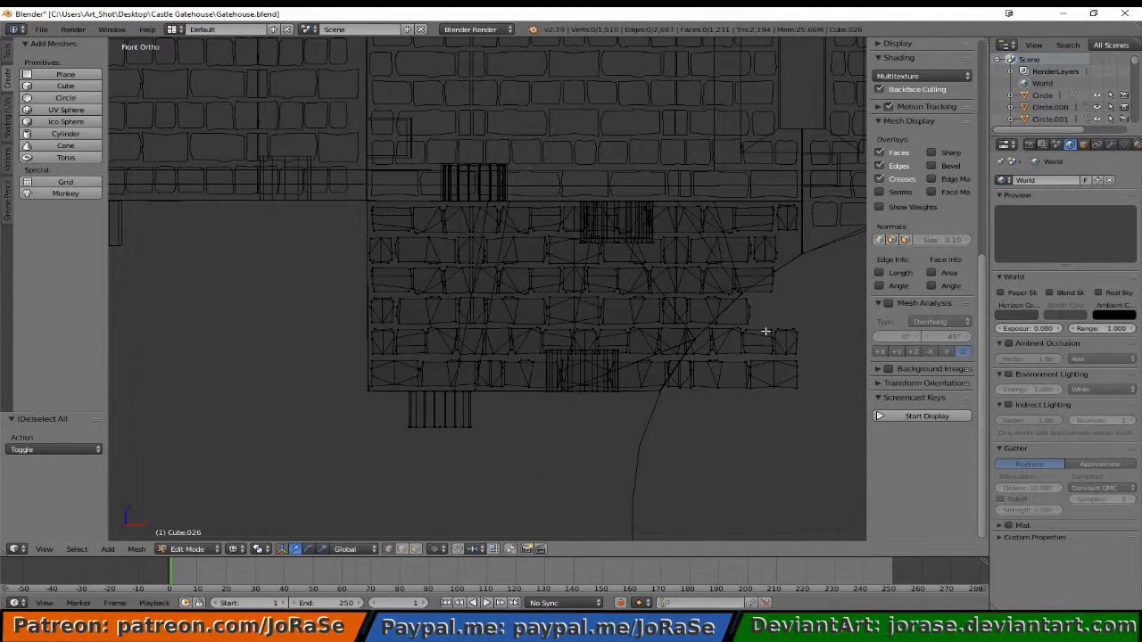
- Delete the vertices of the last three bricks in the fifth row and the last two in the lowest row, beyond the arch
key("b")
left_click_drag(765, 318, 795, 402)
key("b")
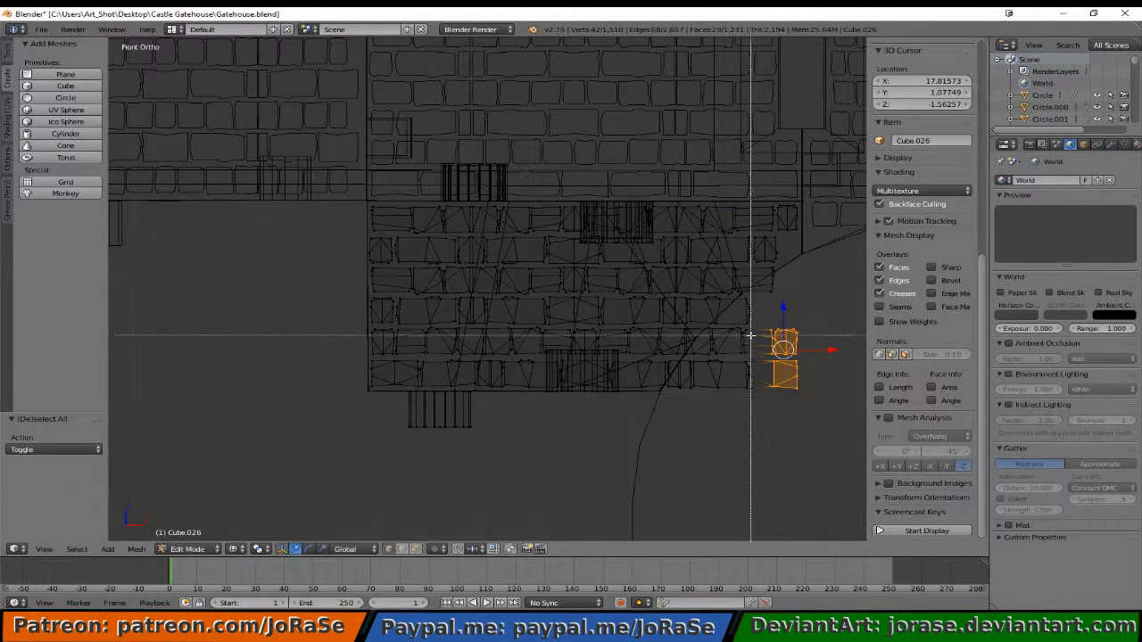
left_click_drag(740, 328, 776, 385)
scroll(692, 384, "up", 2)
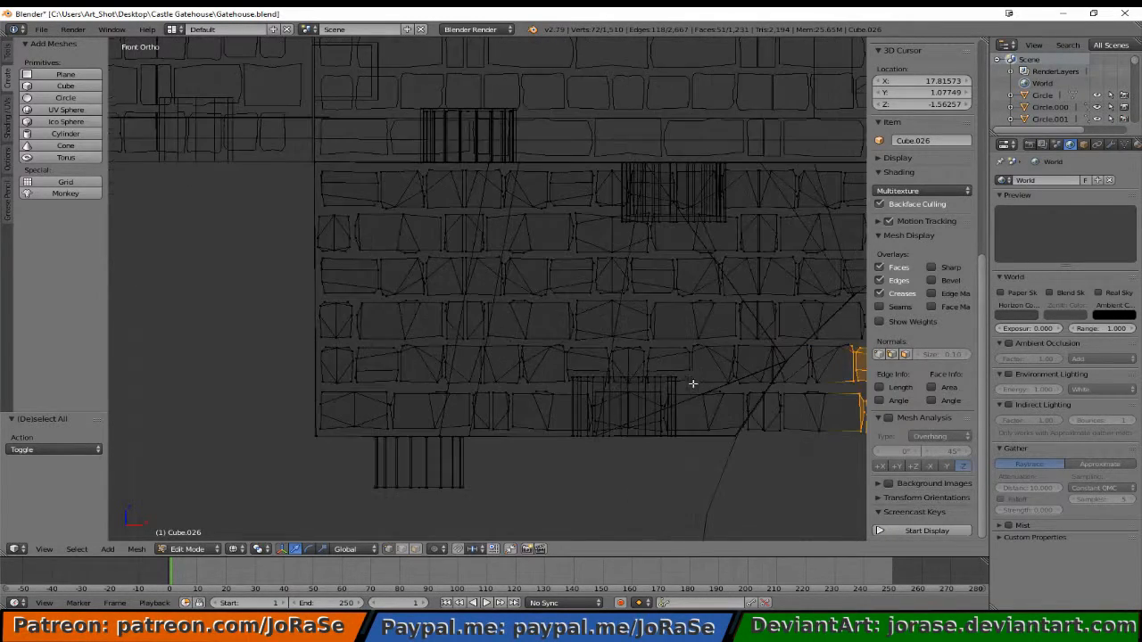
middle_click_drag(754, 337, 520, 319, "shift")
scroll(529, 338, "up", 2)
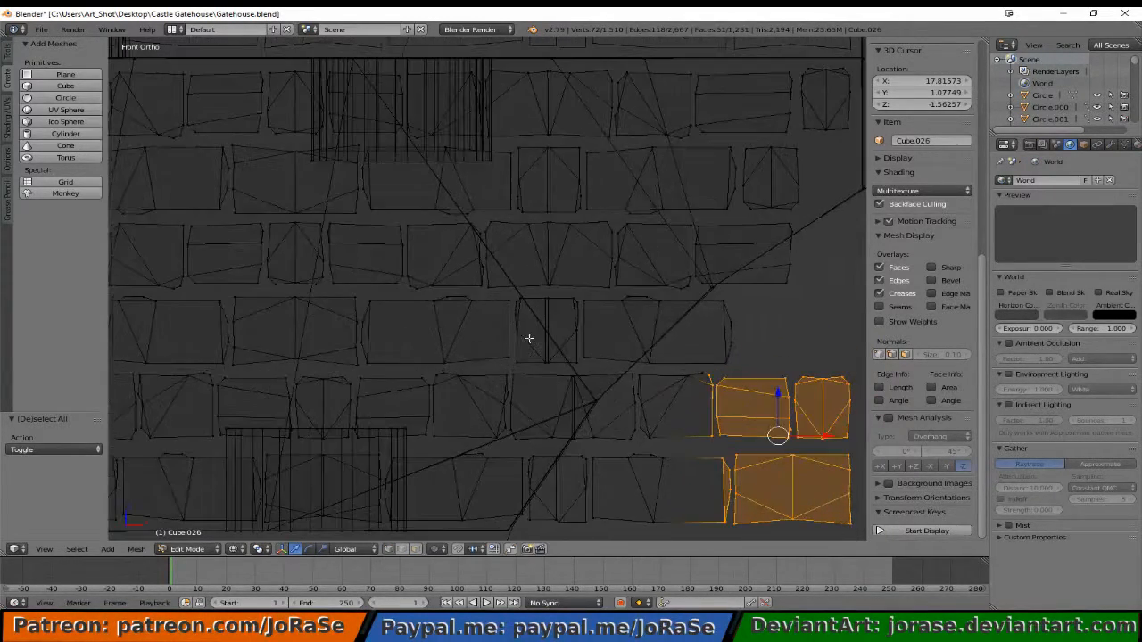
middle_click_drag(617, 347, 495, 271, "shift")
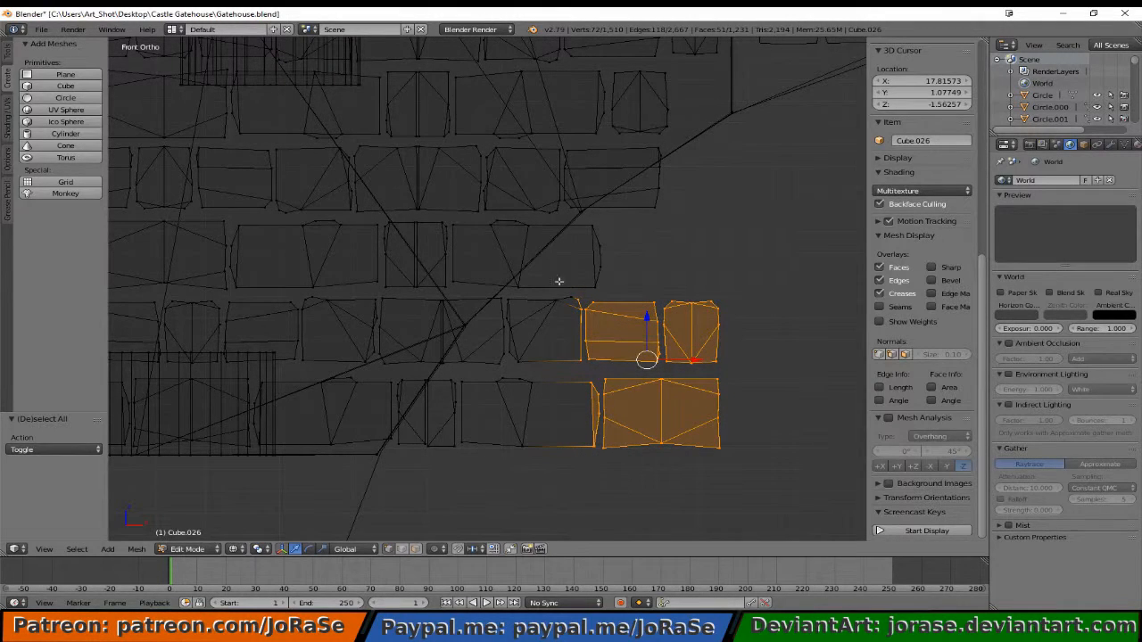
key("b")
left_click_drag(505, 295, 651, 444)
key("b")
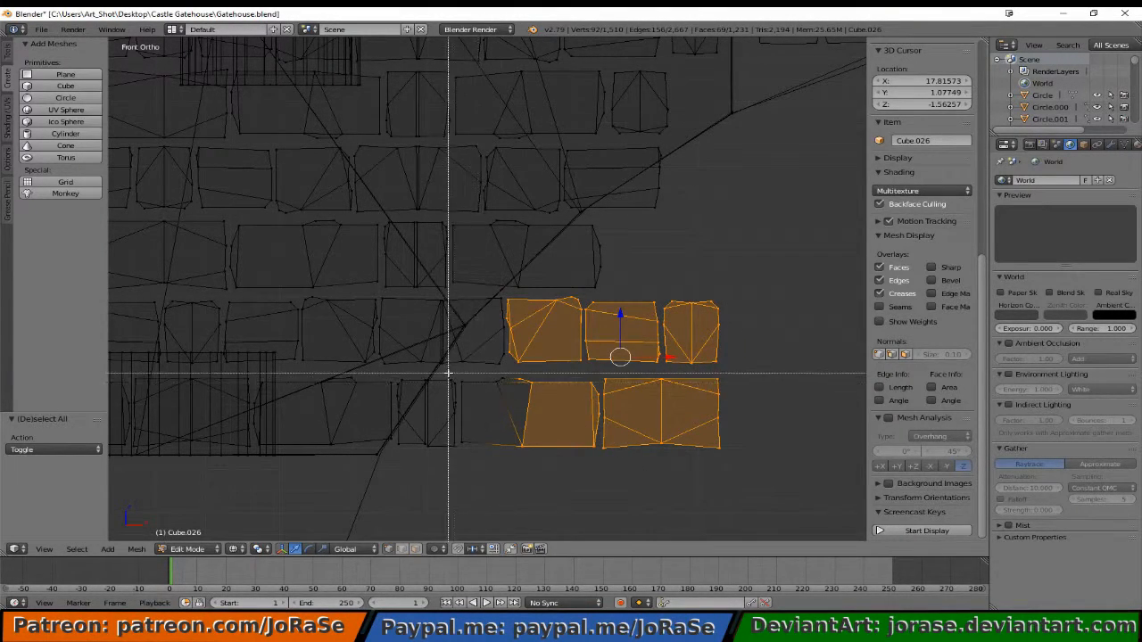
left_click_drag(458, 373, 554, 496)
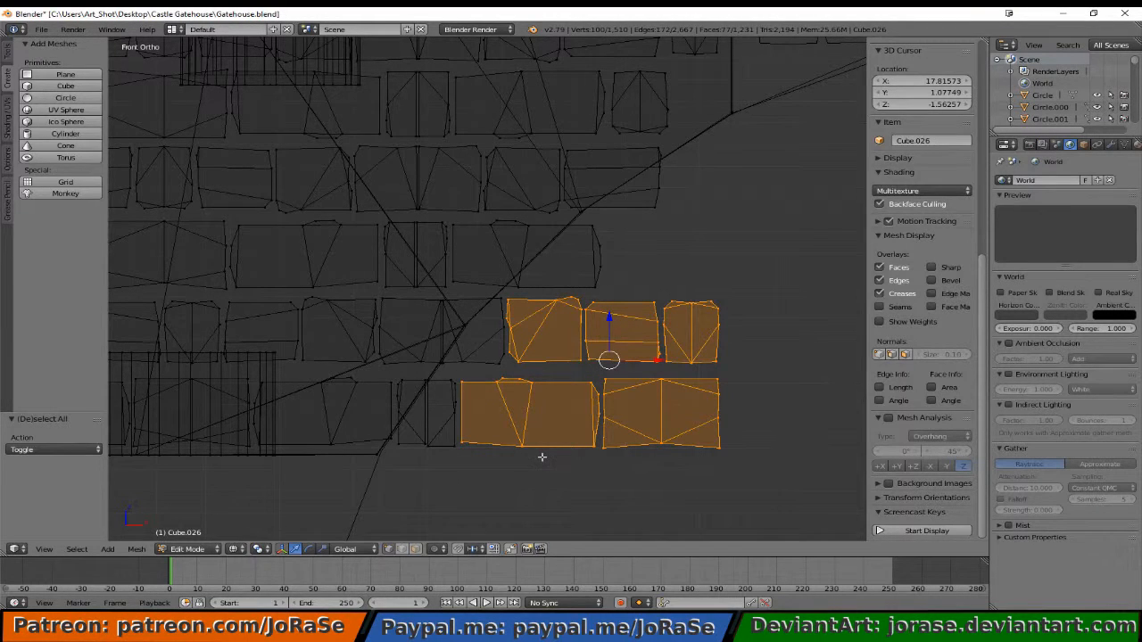
key("x")
left_click(542, 456)
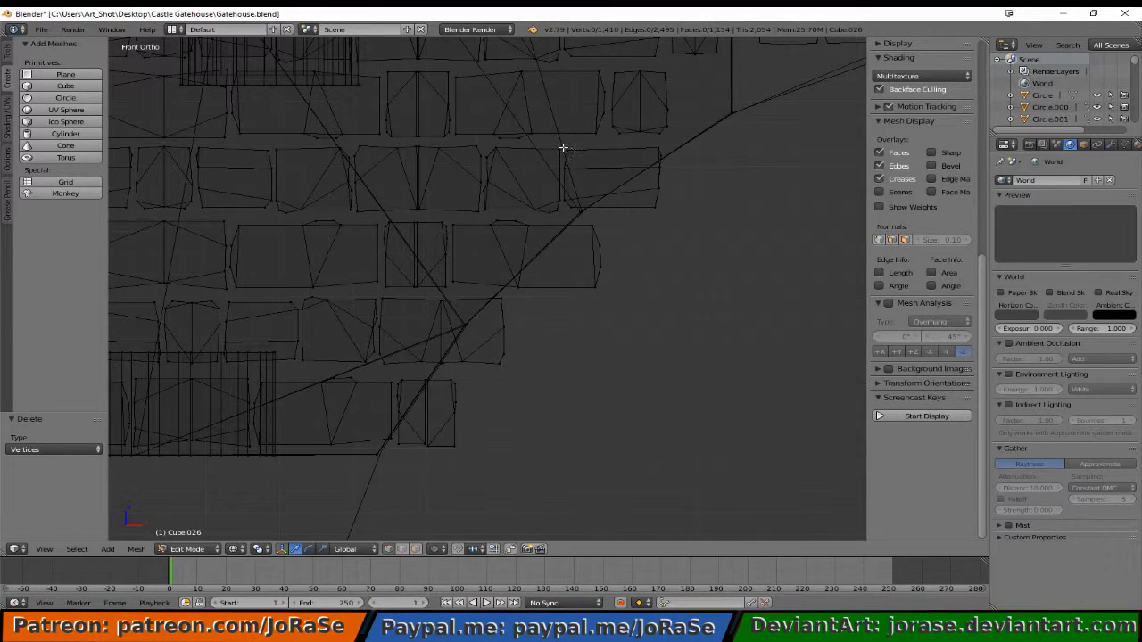
- Delete the vertices of the third row's end brick that overlaps the arch edge, leaving the wall mesh intact
key("b")
left_click_drag(563, 148, 680, 216)
key("b")
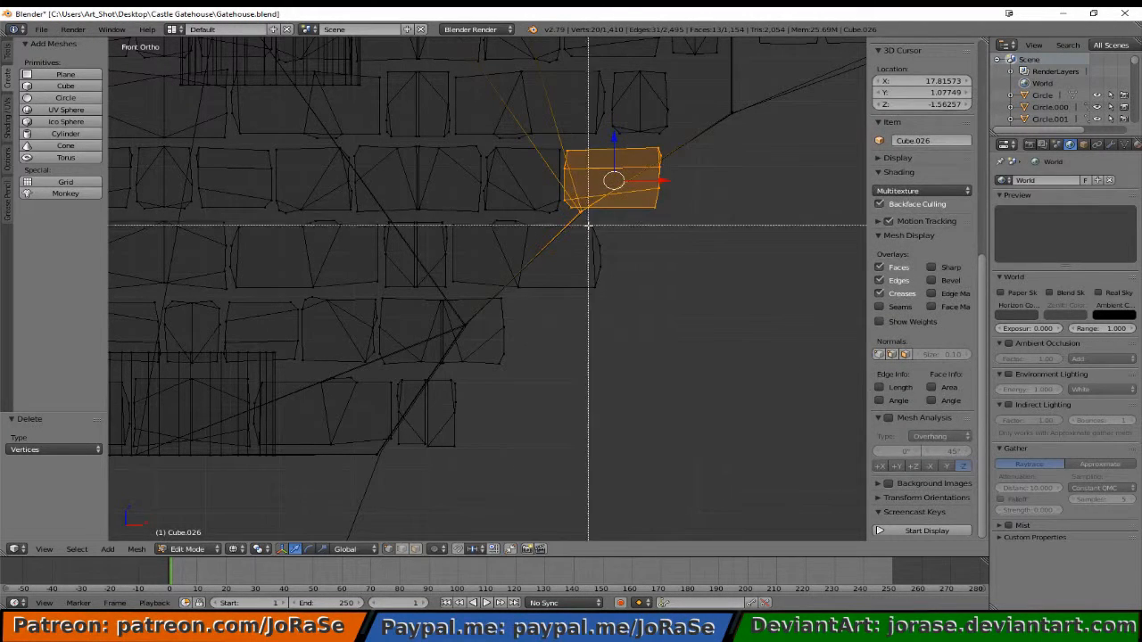
middle_click_drag(571, 202, 582, 229)
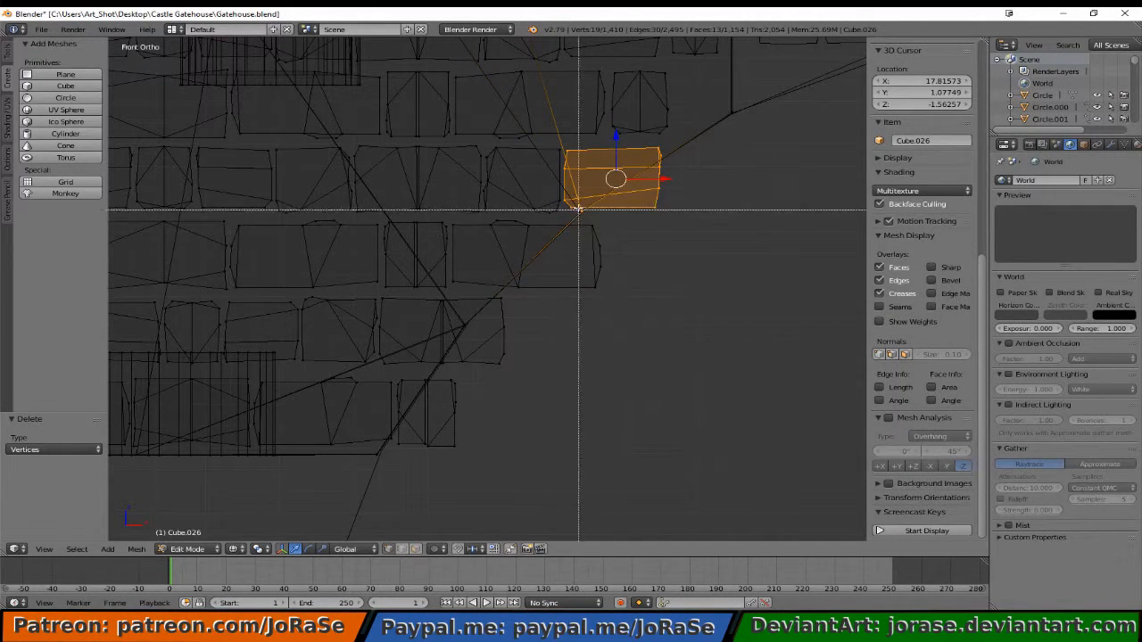
key("x")
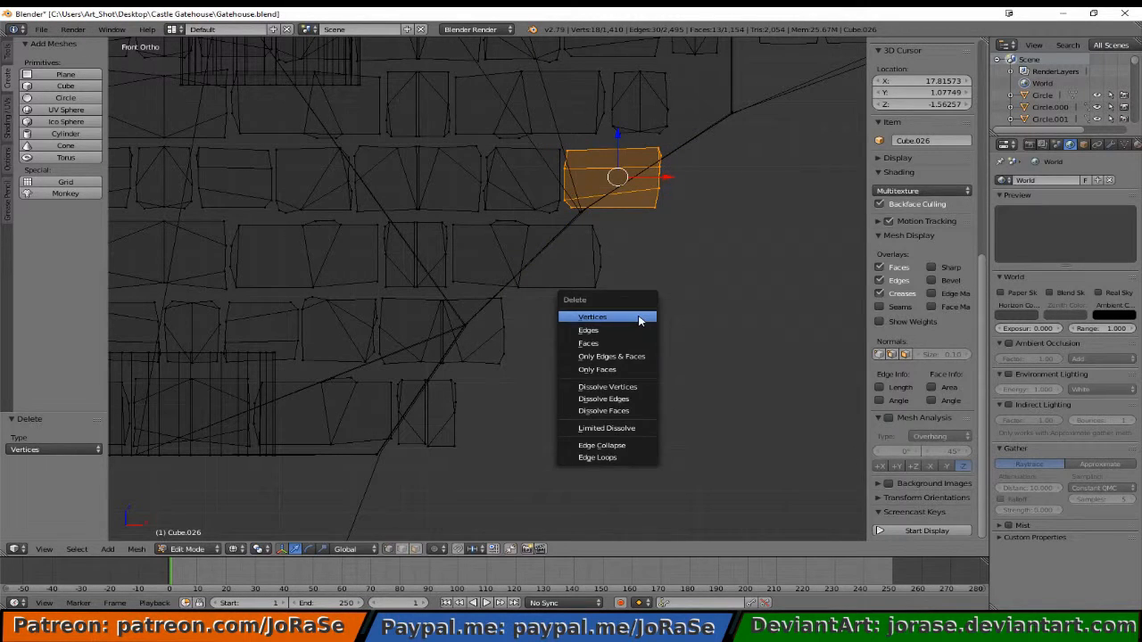
left_click(638, 318)
- Delete the vertices of the fourth row's end brick that crosses the arch edge
key("b")
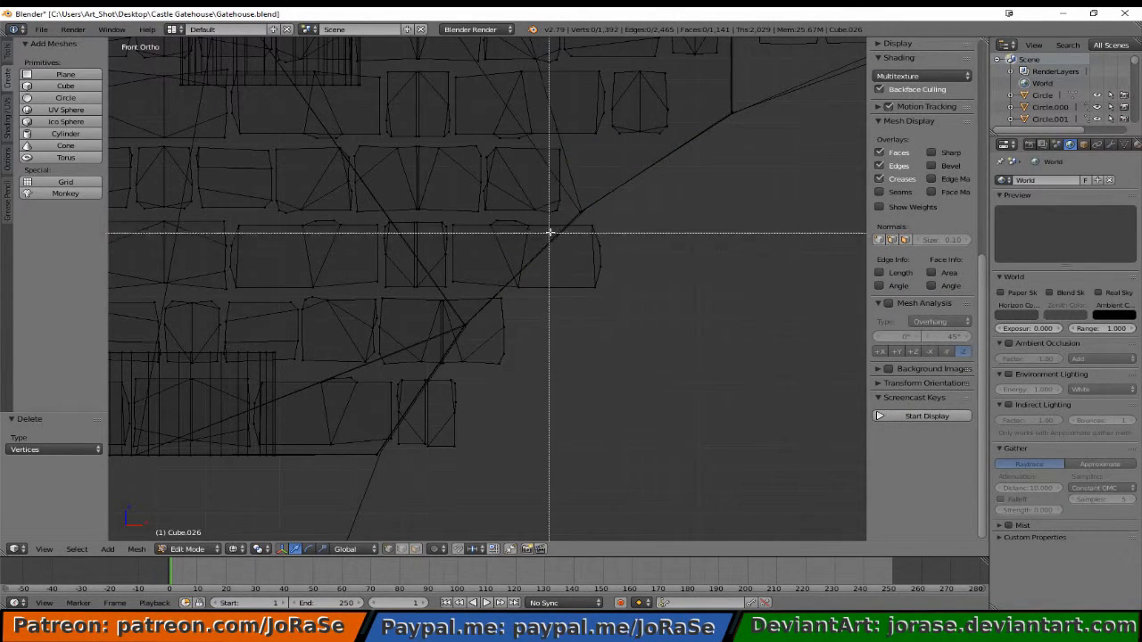
left_click_drag(560, 223, 596, 369)
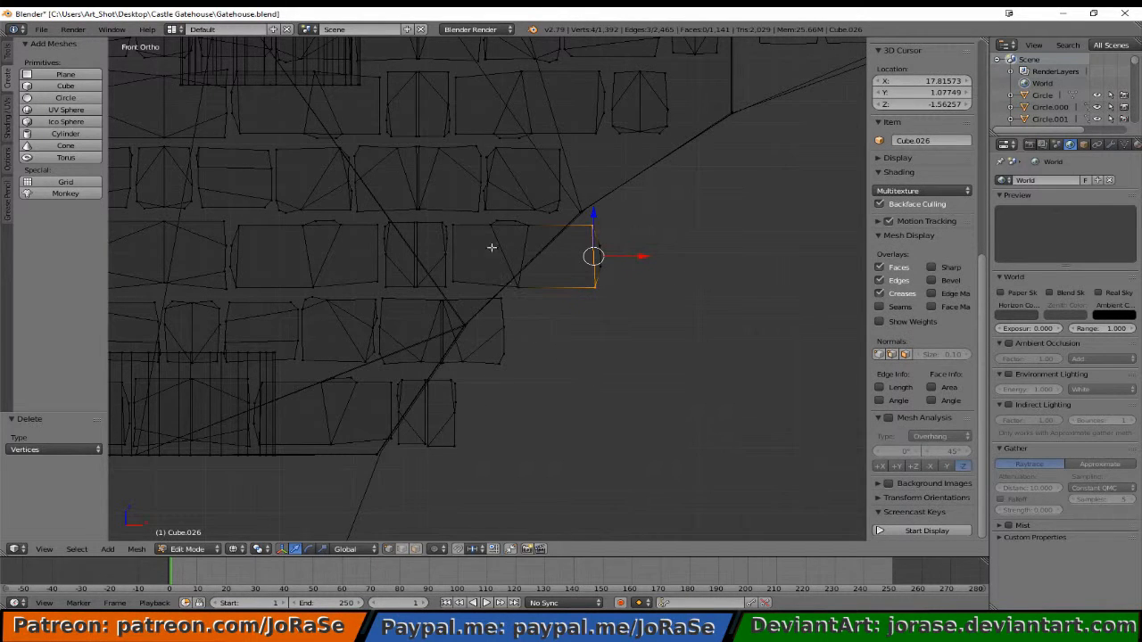
key("b")
left_click_drag(480, 215, 541, 293)
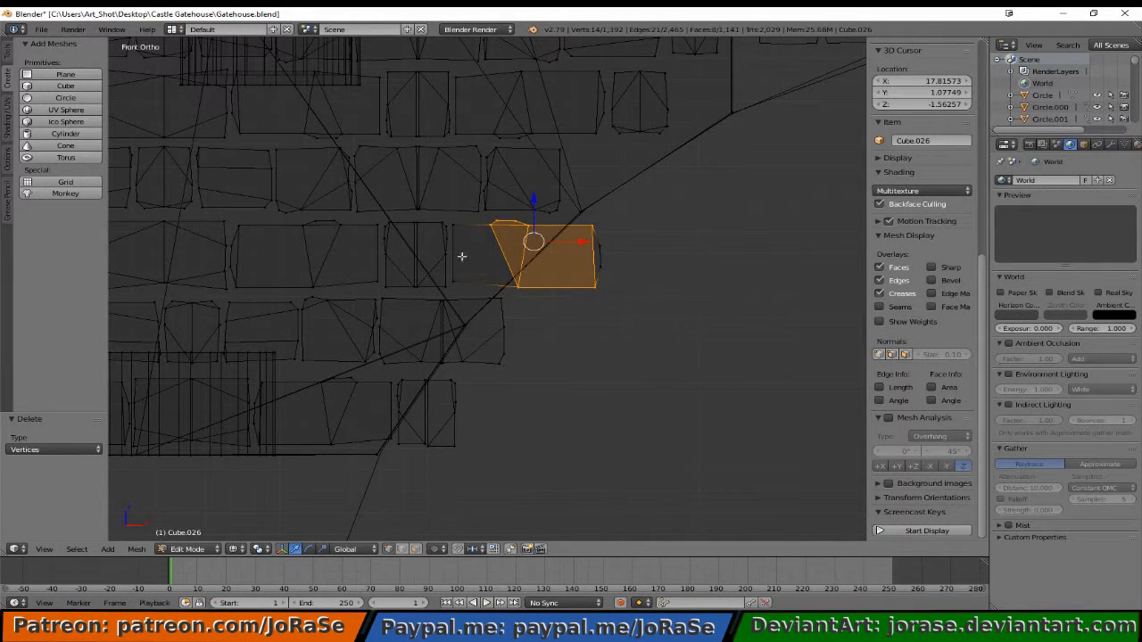
key("b")
left_click_drag(450, 221, 489, 285)
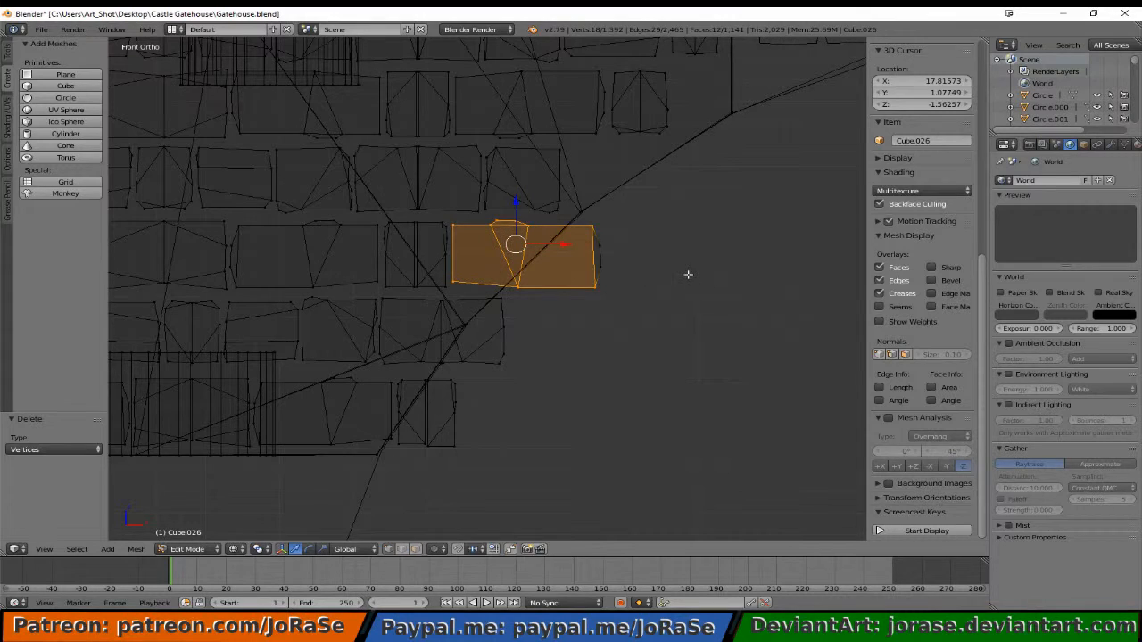
key("b")
left_click_drag(592, 226, 628, 316)
key("x")
left_click(596, 313)
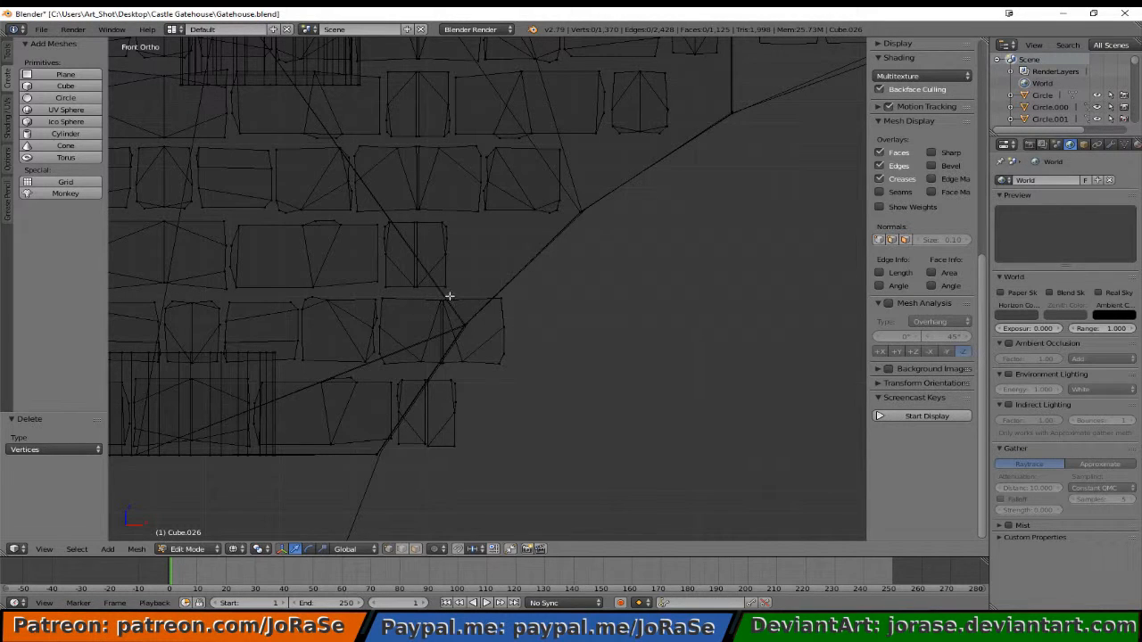
- Delete the vertices of the fifth row's end brick that crosses the arch edge, without removing the wall's arch vertices
key("b")
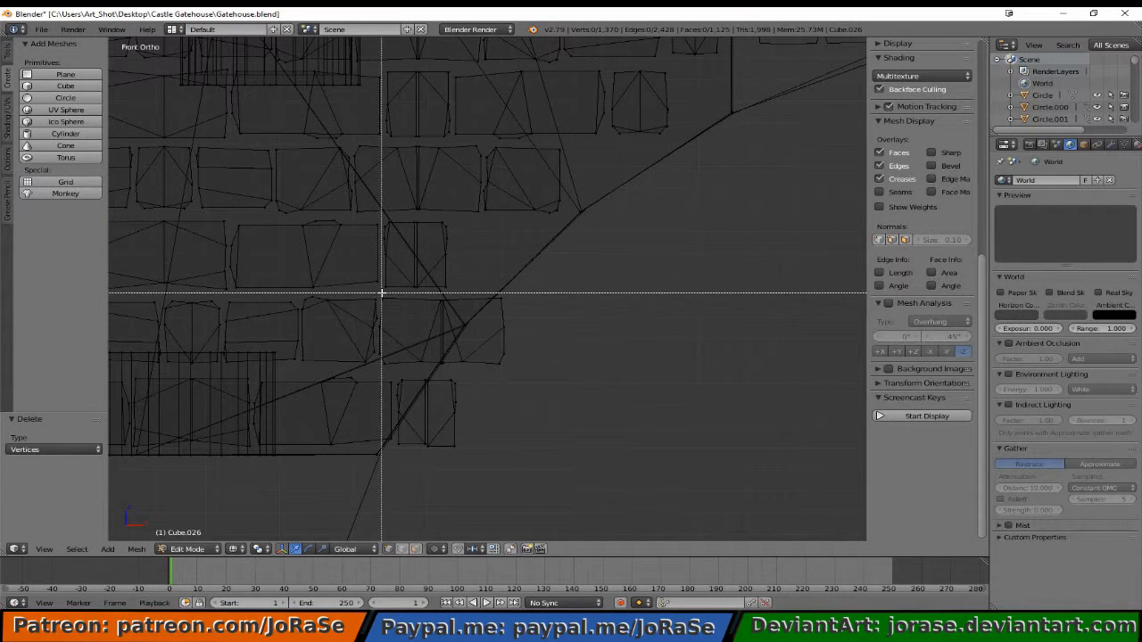
left_click_drag(381, 293, 529, 333)
key("b")
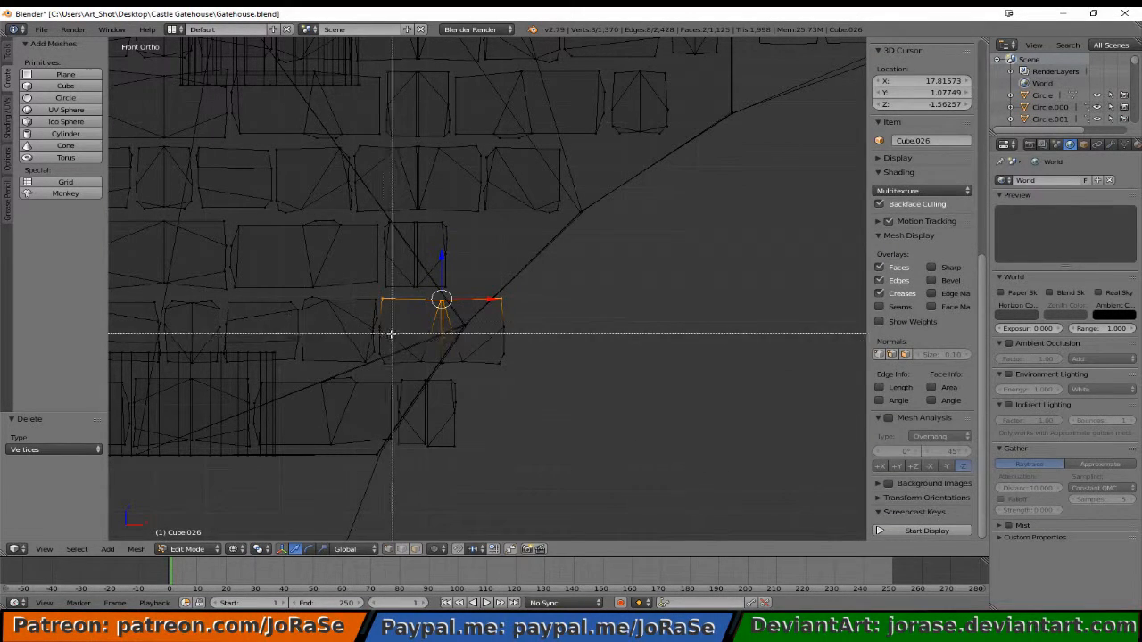
key("Escape")
left_click_drag(398, 371, 400, 371)
key("b")
left_click_drag(407, 341, 532, 368)
key("b")
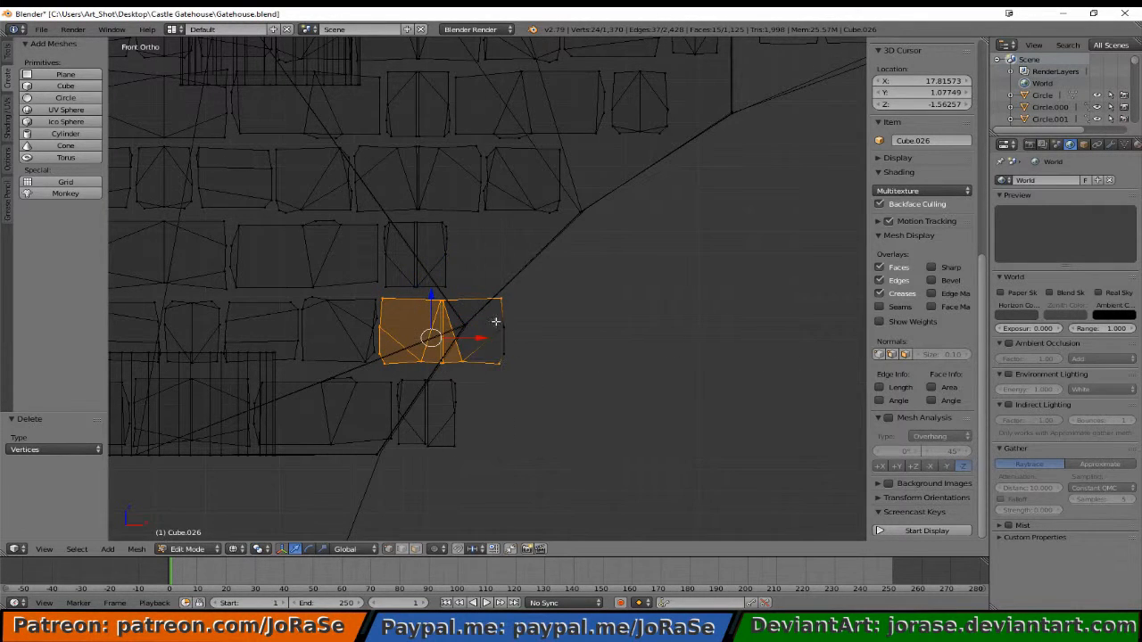
key("x")
left_click(535, 338)
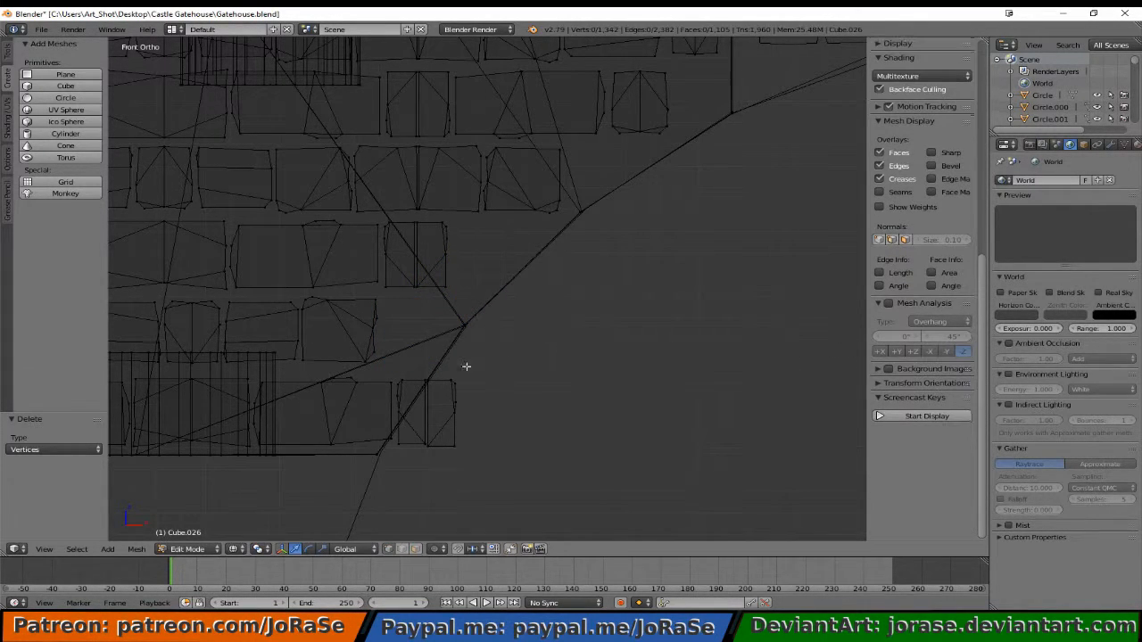
- Delete the vertices of the lowest row's small end brick that crosses the arch edge
key("b")
left_click_drag(395, 377, 481, 457)
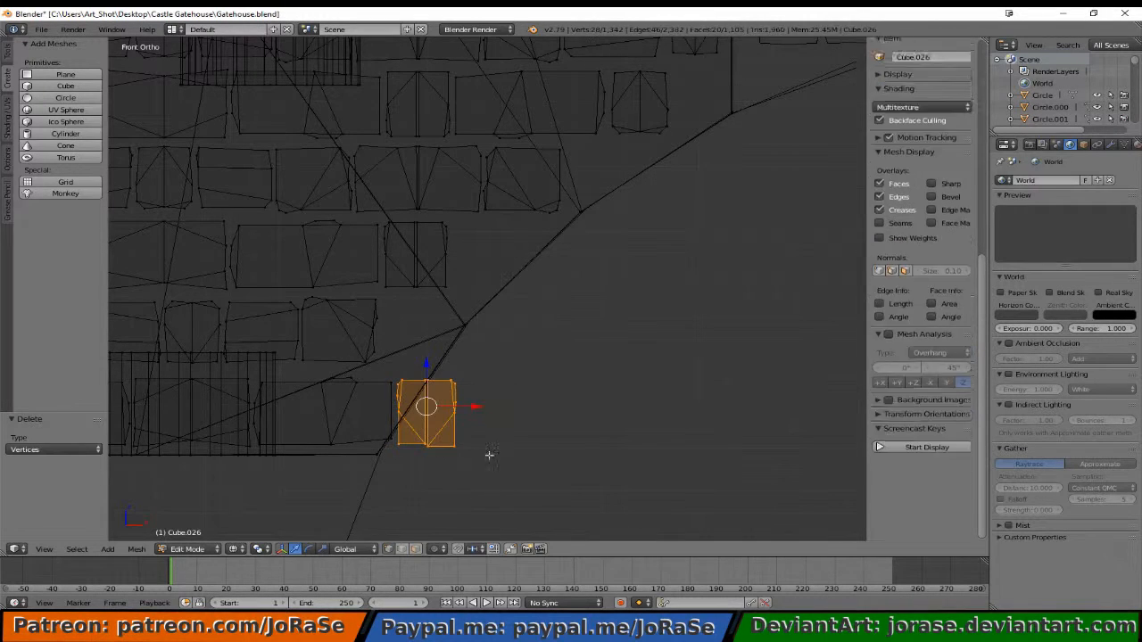
key("x")
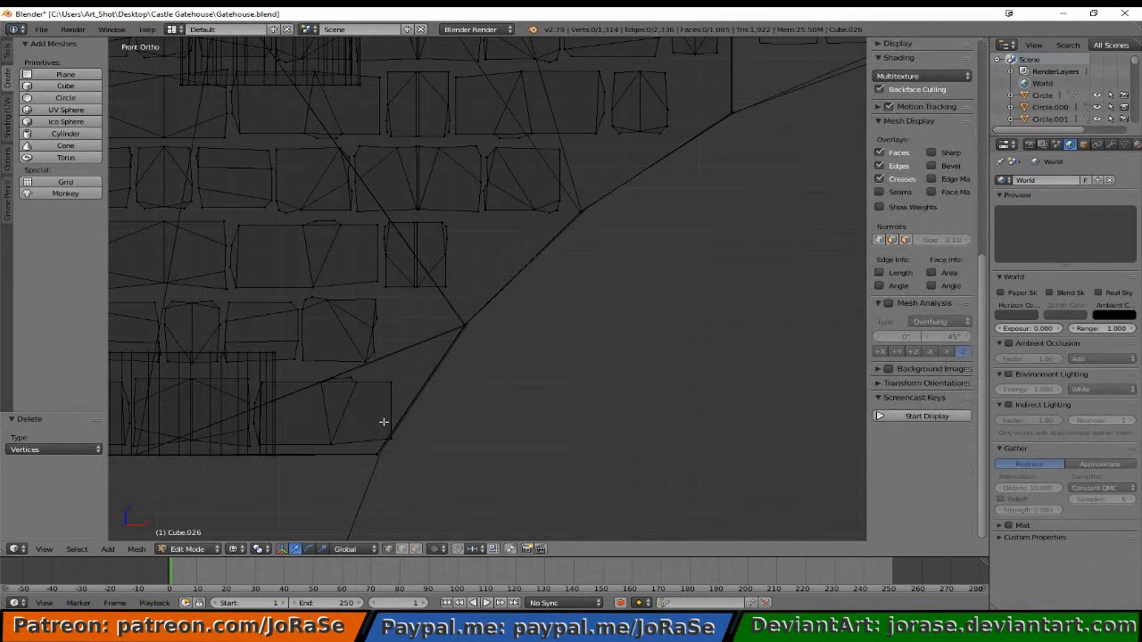
- Pull the lowest row's last brick back from the arch, shifting its end edge about -0.052 along X and its end portion slightly further
left_click_drag(376, 381, 376, 381)
left_click_drag(397, 439, 423, 410)
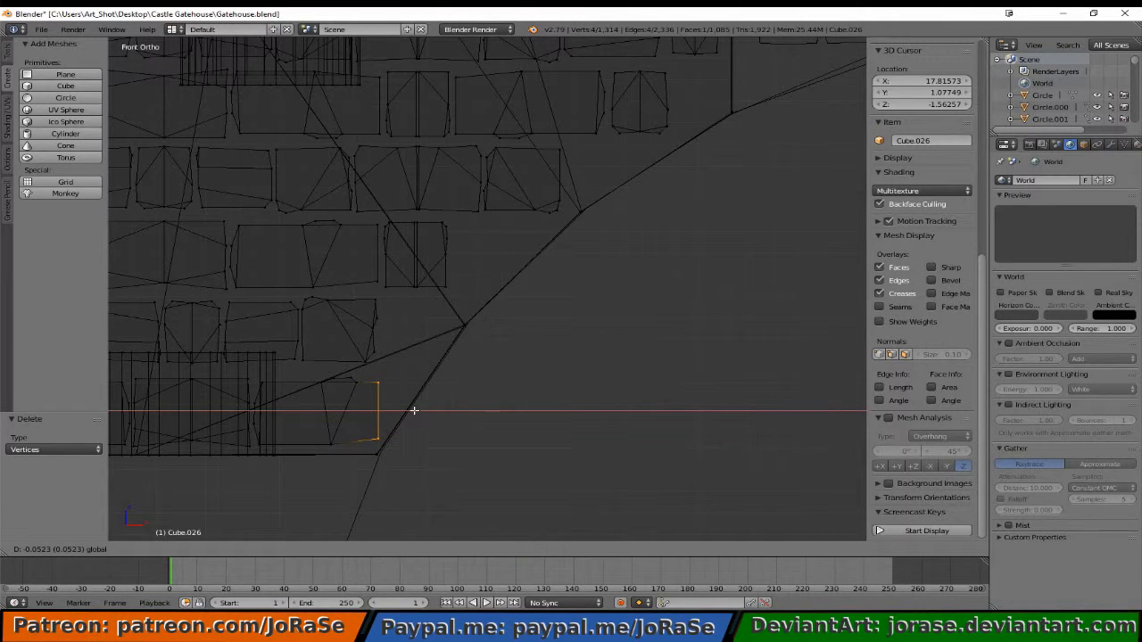
left_click(414, 411)
key("b")
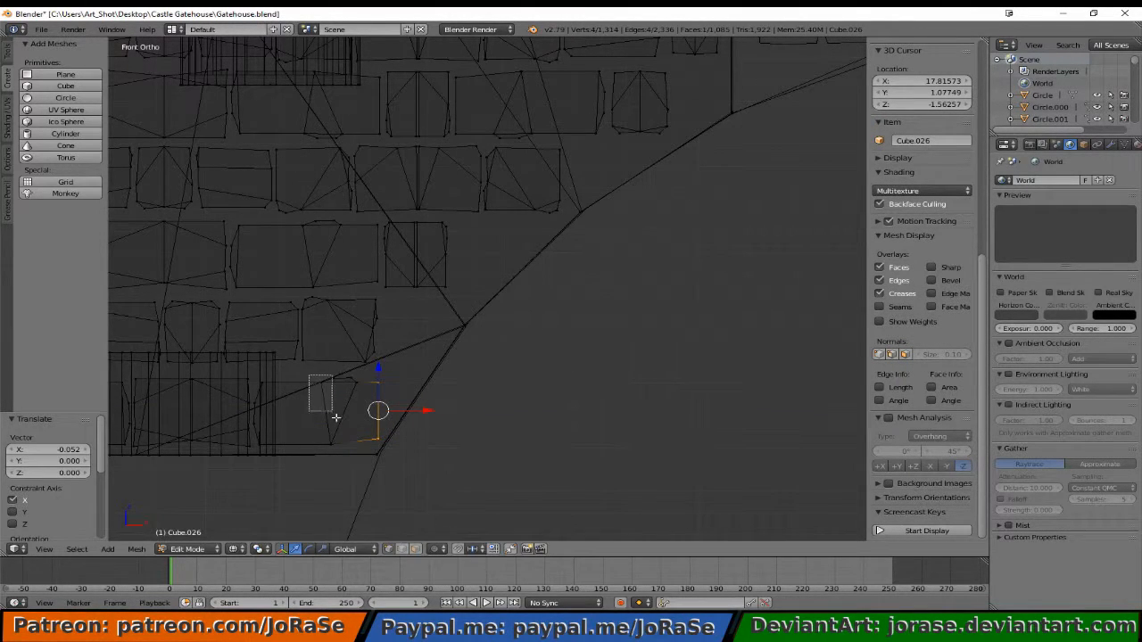
left_click_drag(362, 443, 384, 441)
left_click_drag(406, 402, 399, 399)
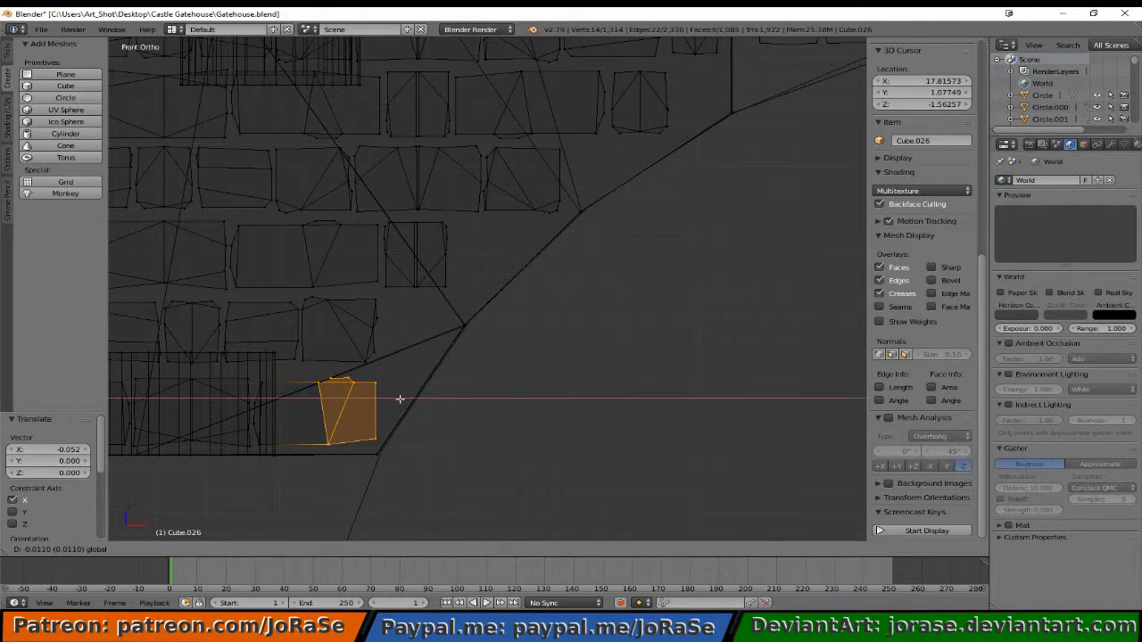
left_click(393, 397)
key("a")
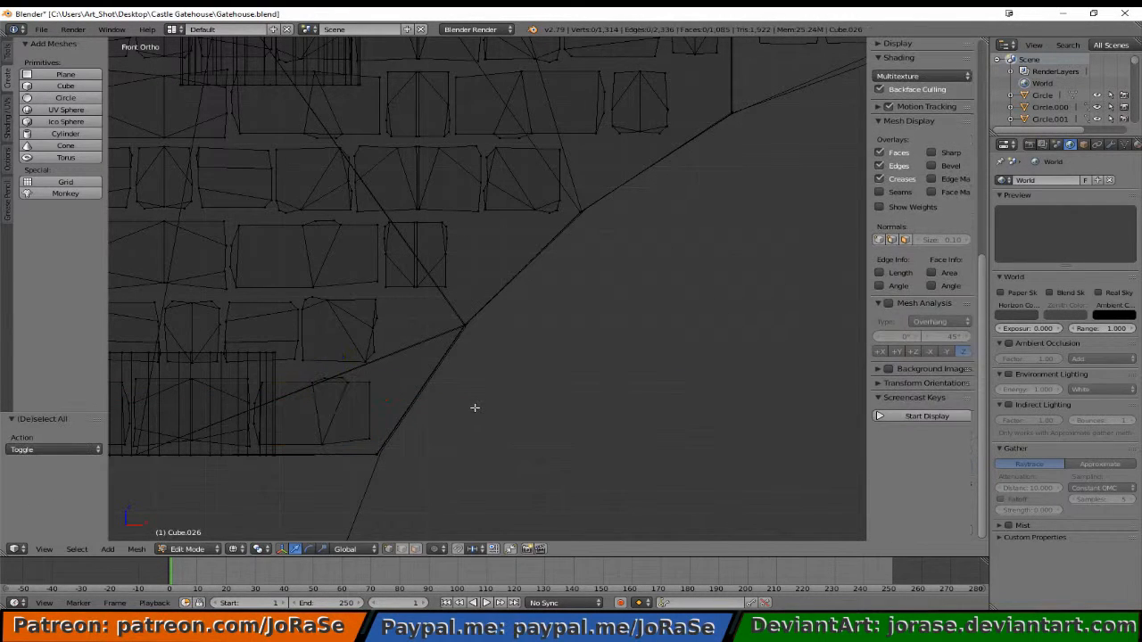
- Return to Object Mode and switch the viewport from wireframe to solid shading
scroll(466, 377, "down", 3)
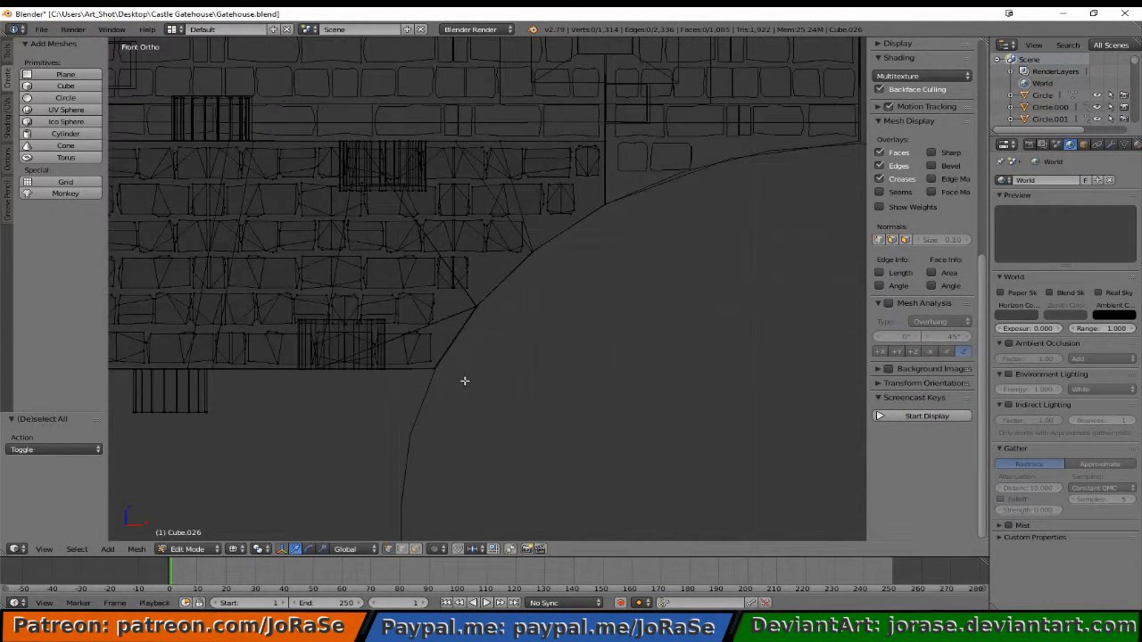
key("Tab")
key("z")
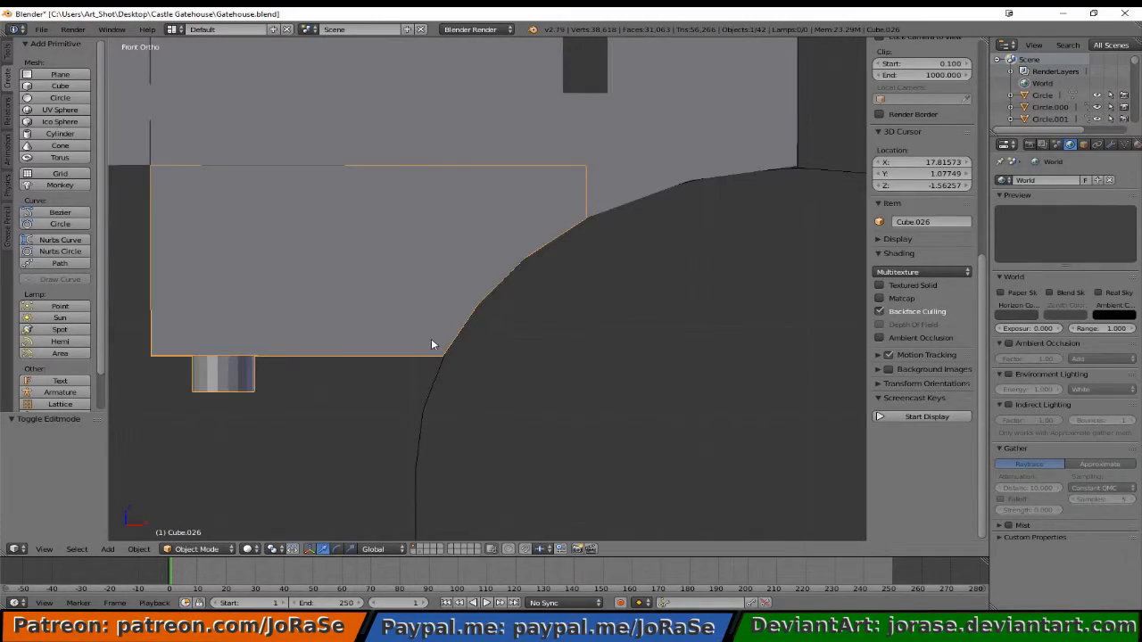
- Move only the detached brick pattern's vertices about 2.64 along Y onto the lower wall section's front face, leaving the wall and its pegs in place
mouse_move(434, 345)
middle_mouse_down()
mouse_move(458, 365)
mouse_move(459, 394)
middle_mouse_up()
key("Tab")
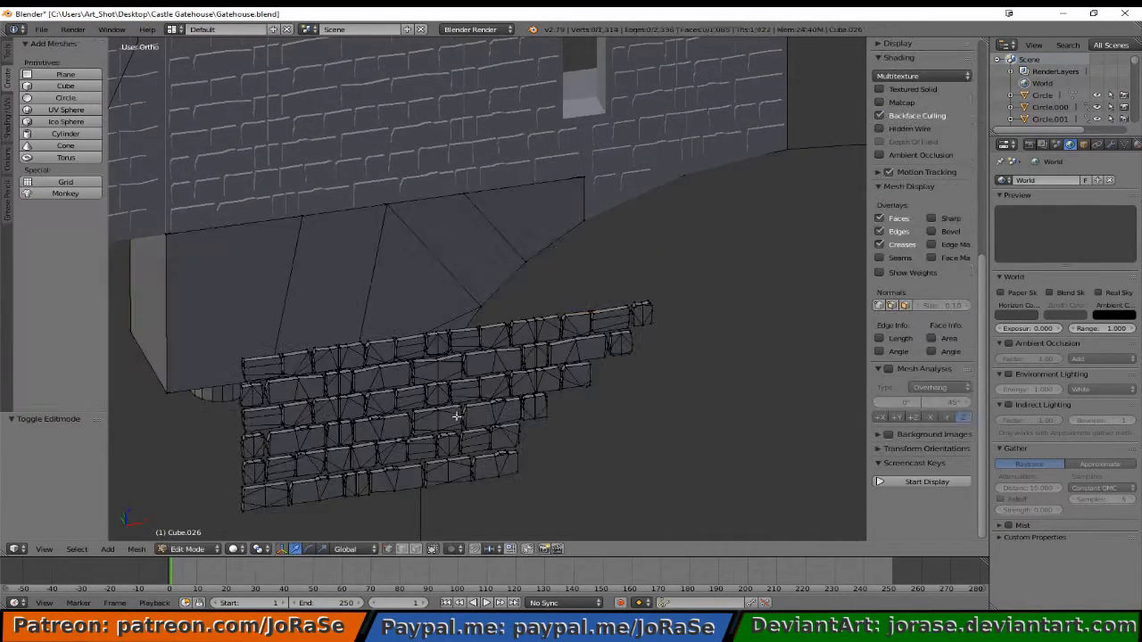
middle_click_drag(446, 433, 344, 433)
key("z")
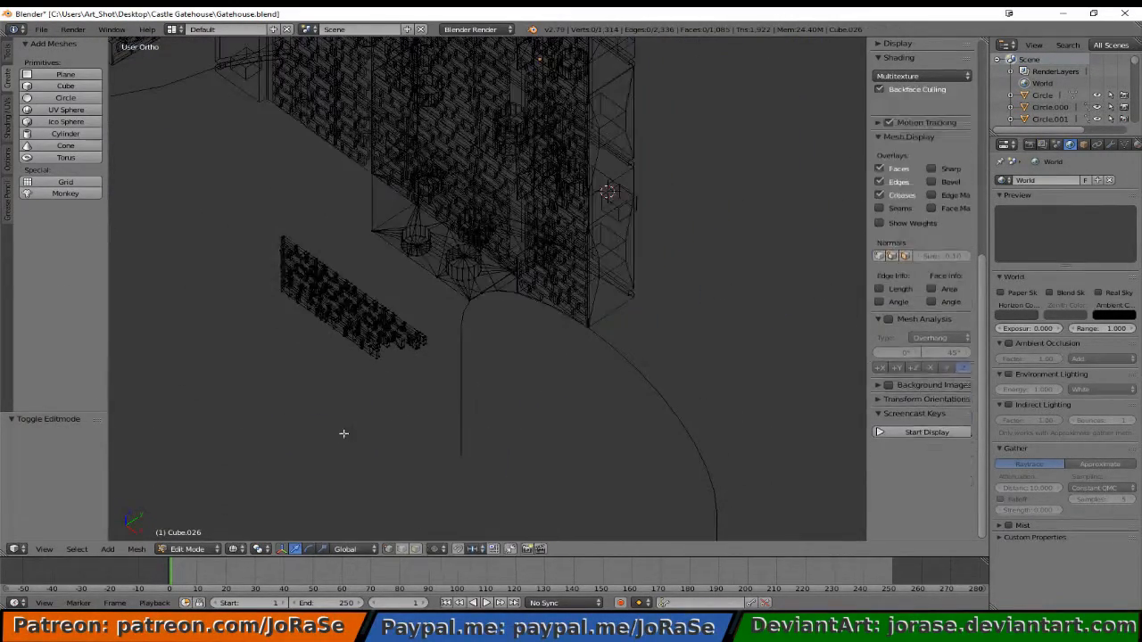
key("b")
left_click_drag(217, 237, 423, 428)
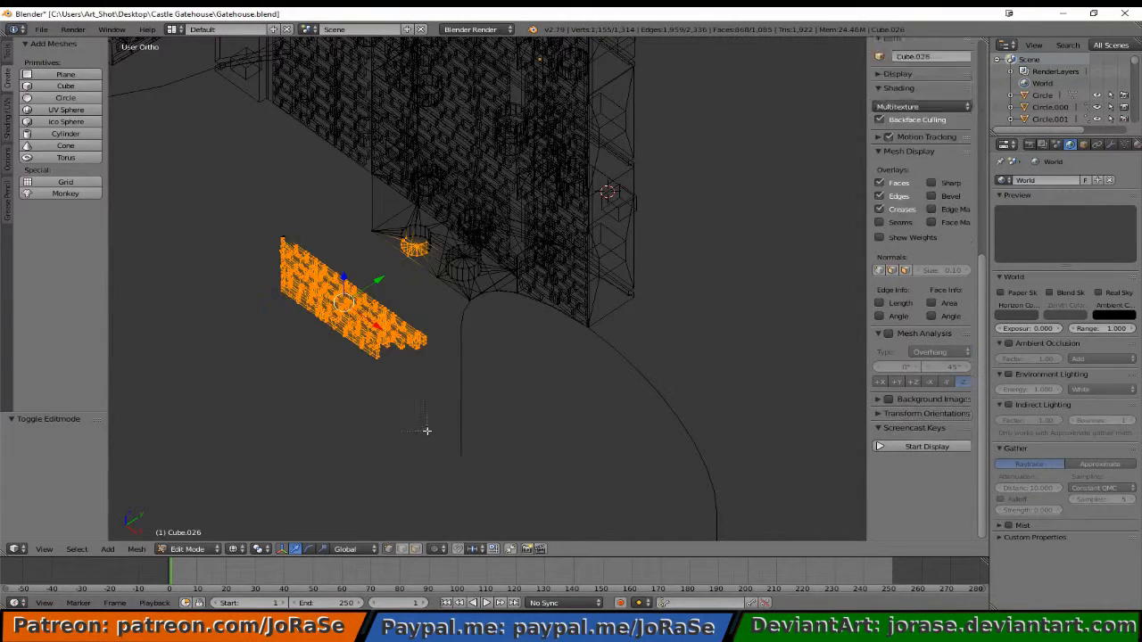
middle_click_drag(287, 259, 255, 257)
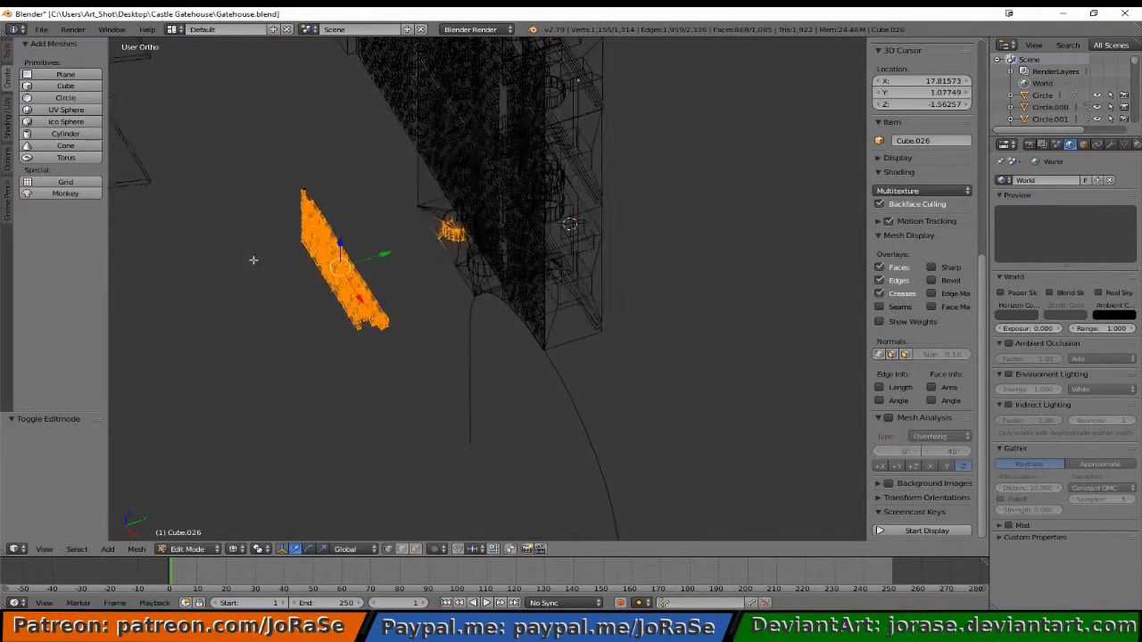
key("a")
key("b")
left_click_drag(271, 157, 403, 398)
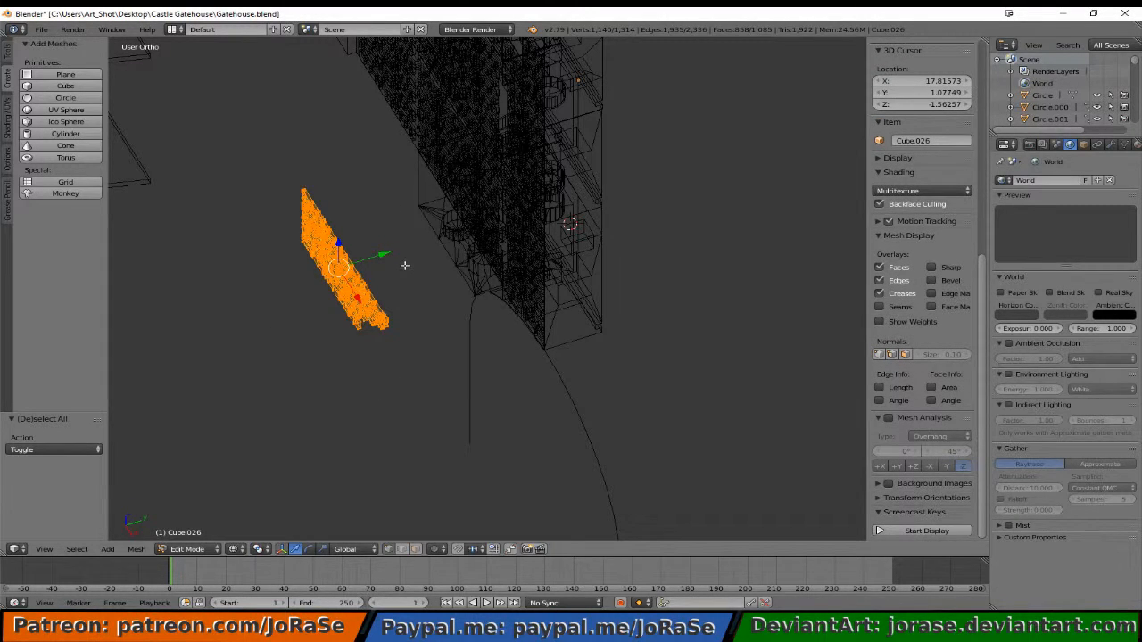
key("KP_3")
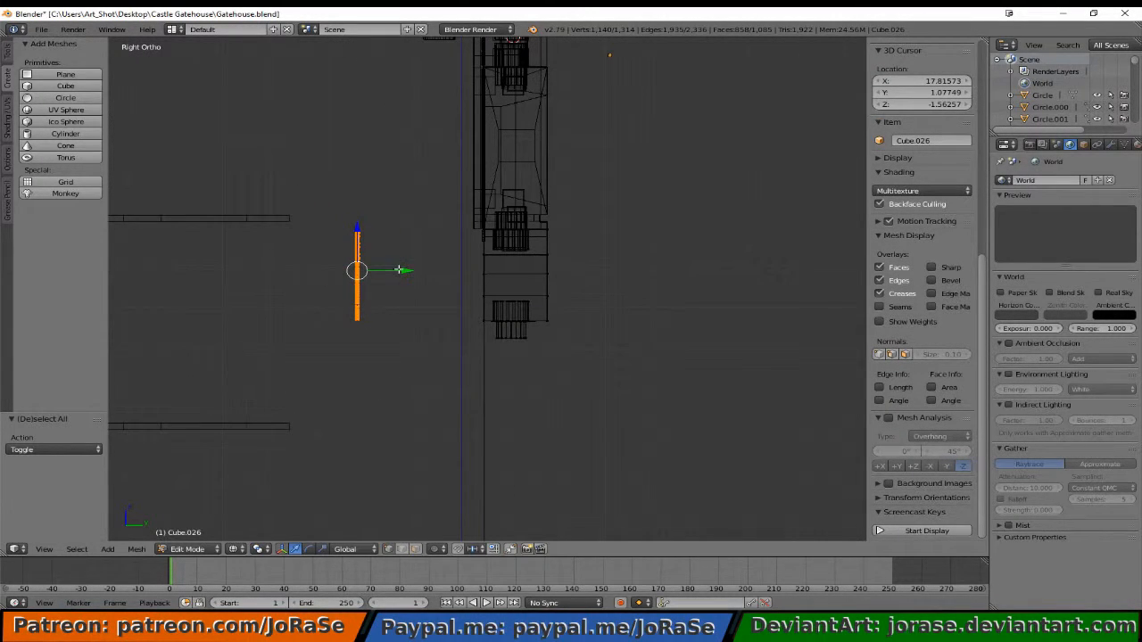
left_click_drag(398, 269, 511, 279)
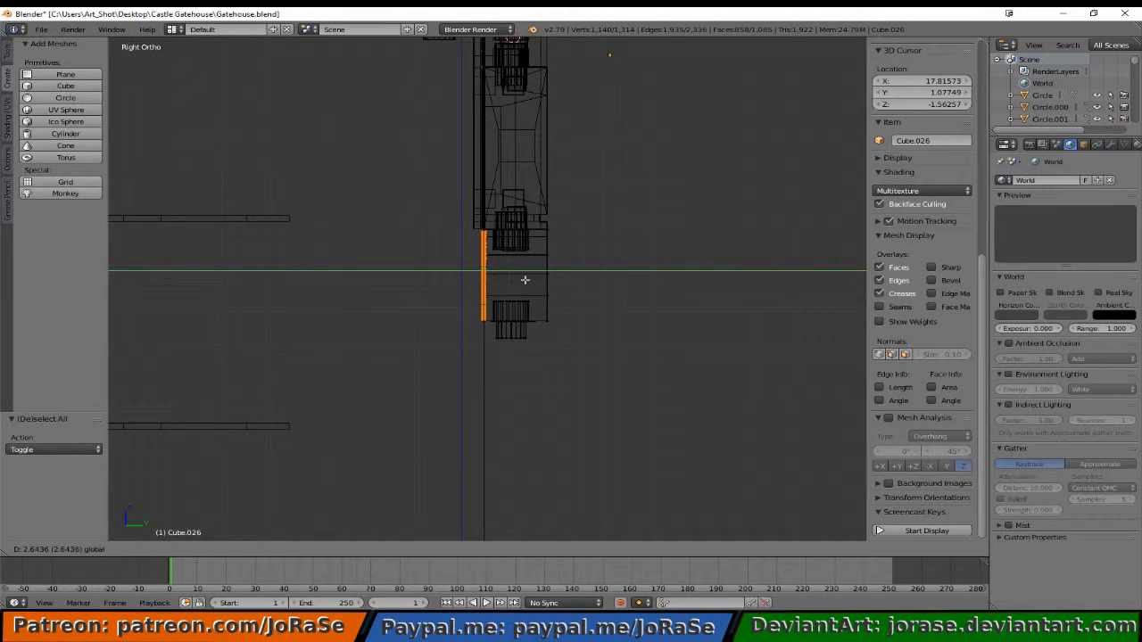
left_click(525, 280)
- Return to Object Mode, deselect everything and show the gatehouse in solid shading
key("Tab")
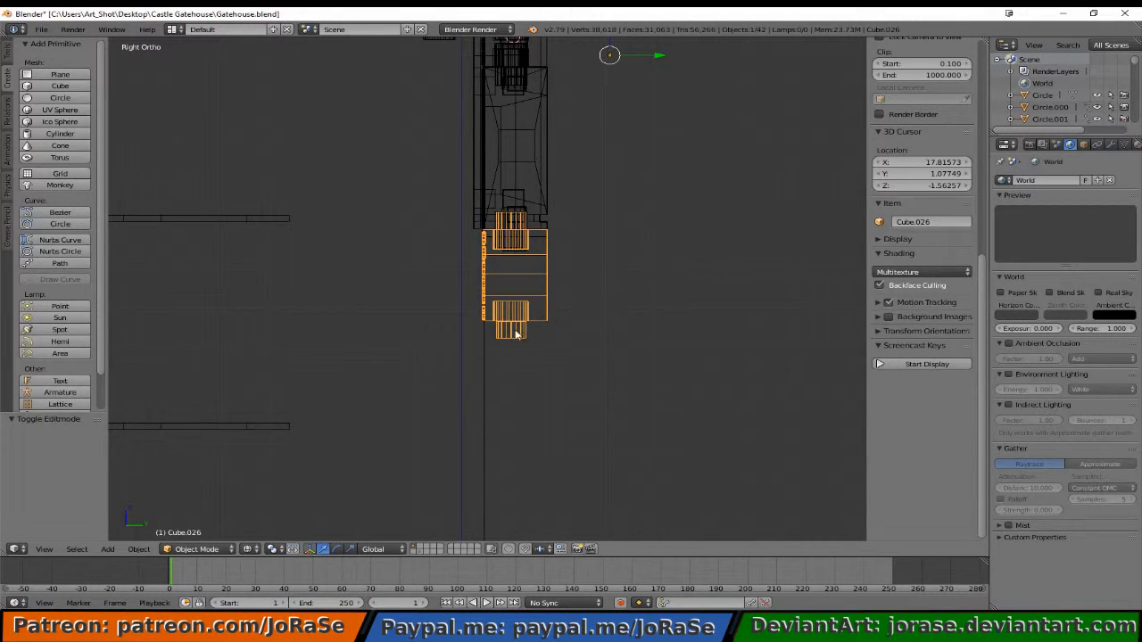
key("a")
key("z")
mouse_move(349, 351)
middle_mouse_down()
mouse_move(407, 373)
mouse_move(390, 344)
mouse_move(451, 349)
mouse_move(491, 372)
mouse_move(470, 395)
mouse_move(402, 383)
mouse_move(375, 328)
mouse_move(416, 318)
mouse_move(500, 402)
middle_mouse_up()
scroll(408, 368, "down", 2)
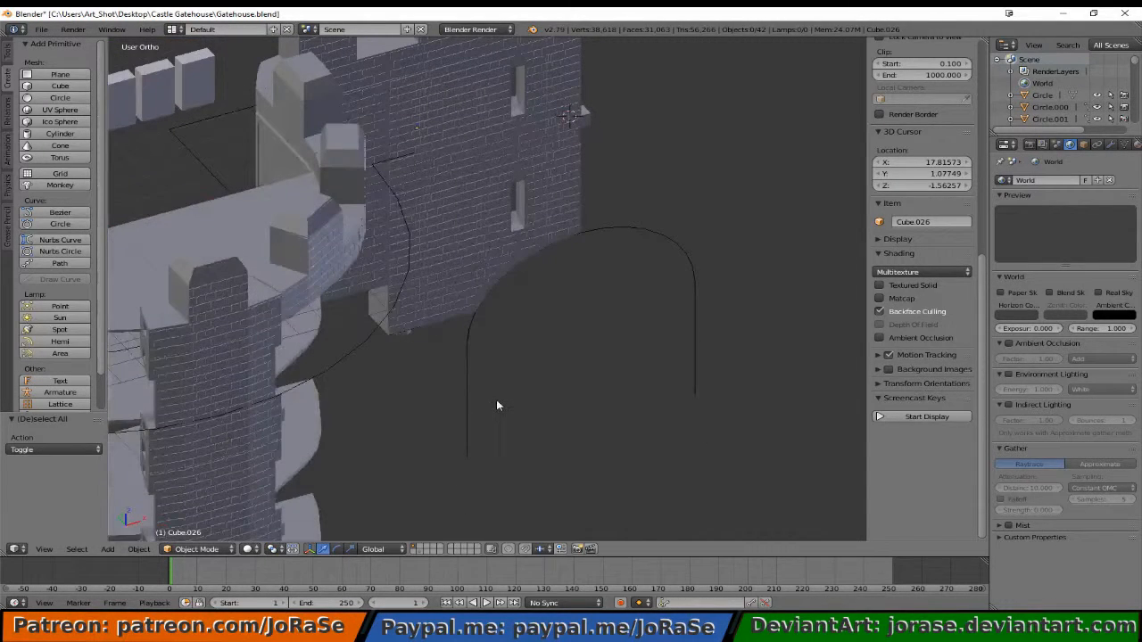